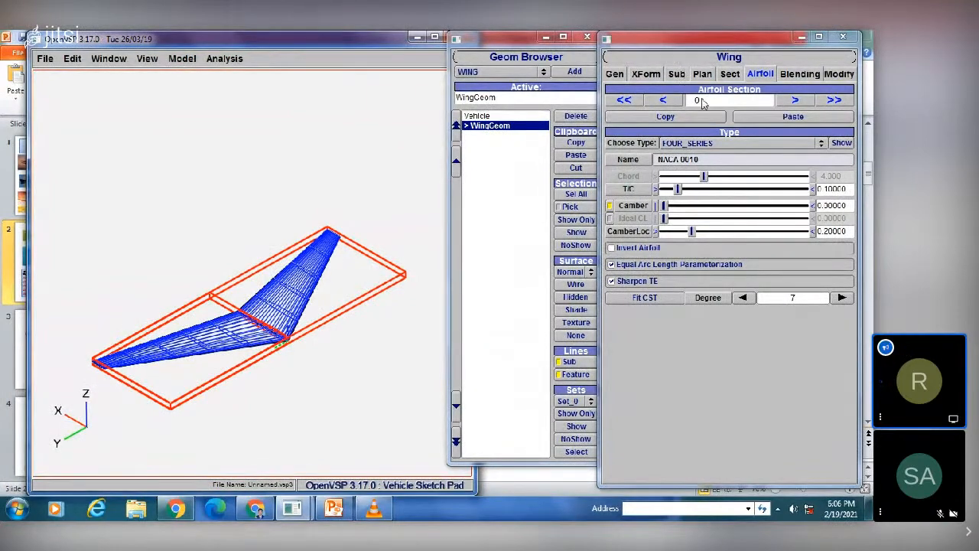
- Vary the wing's total planform chord between about 3.0 and 7.0, ending at about 6.89
{"action": "left_click", "coordinate": [703, 74]}
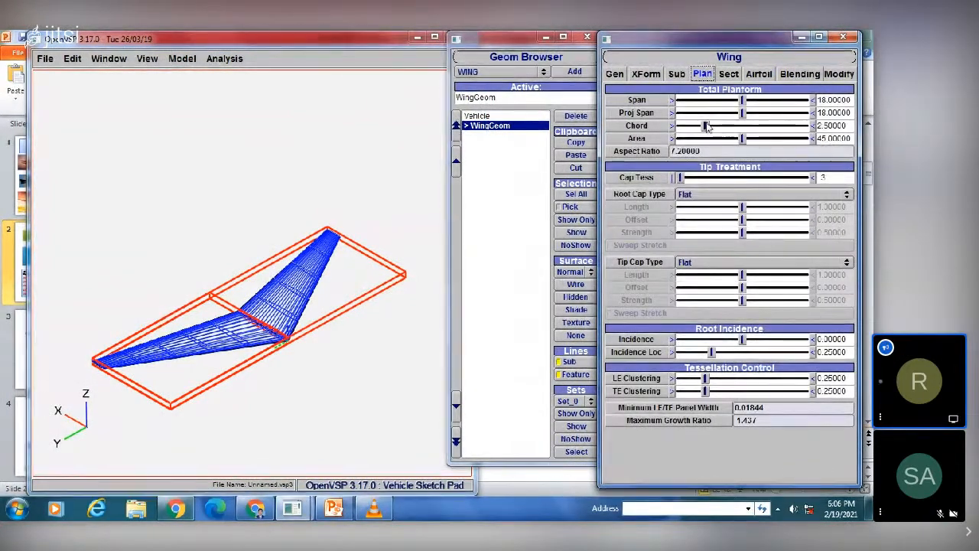
{"action": "left_click_drag", "start_coordinate": [722, 126], "coordinate": [822, 139]}
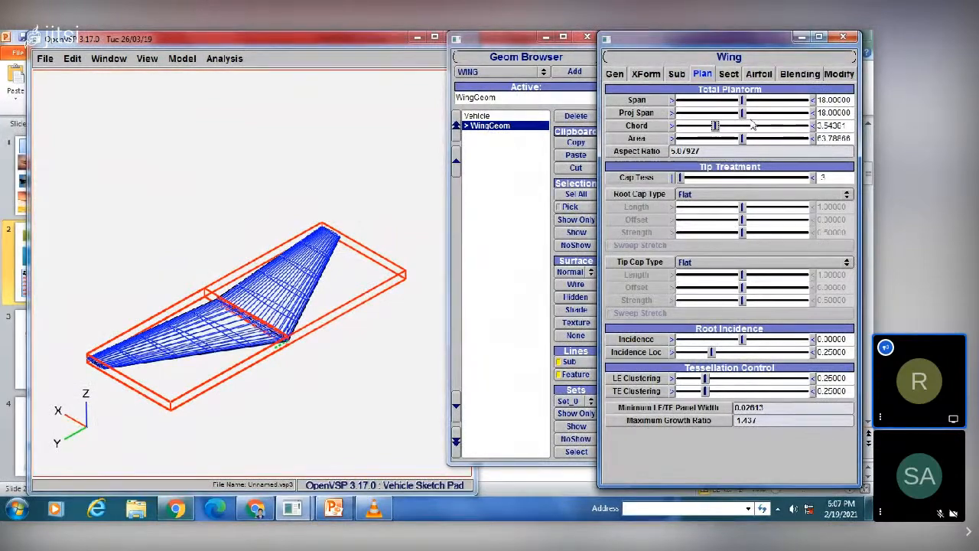
{"action": "left_click_drag", "start_coordinate": [752, 124], "coordinate": [729, 126]}
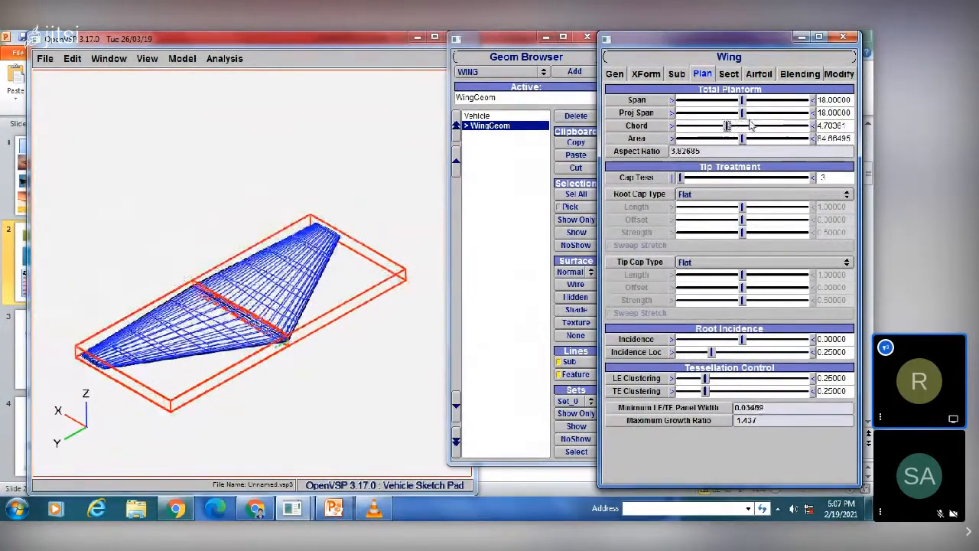
{"action": "left_click", "coordinate": [752, 126]}
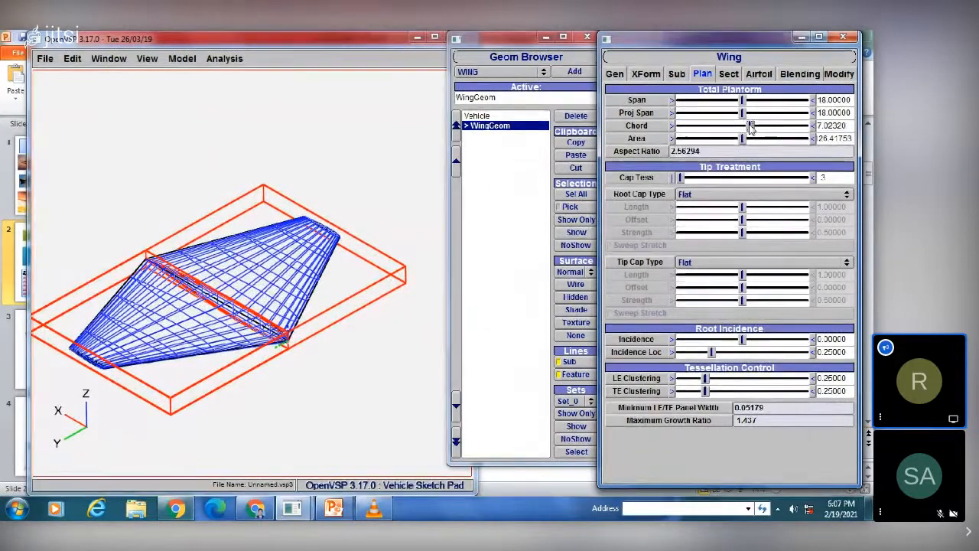
{"action": "left_click_drag", "start_coordinate": [752, 126], "coordinate": [718, 129]}
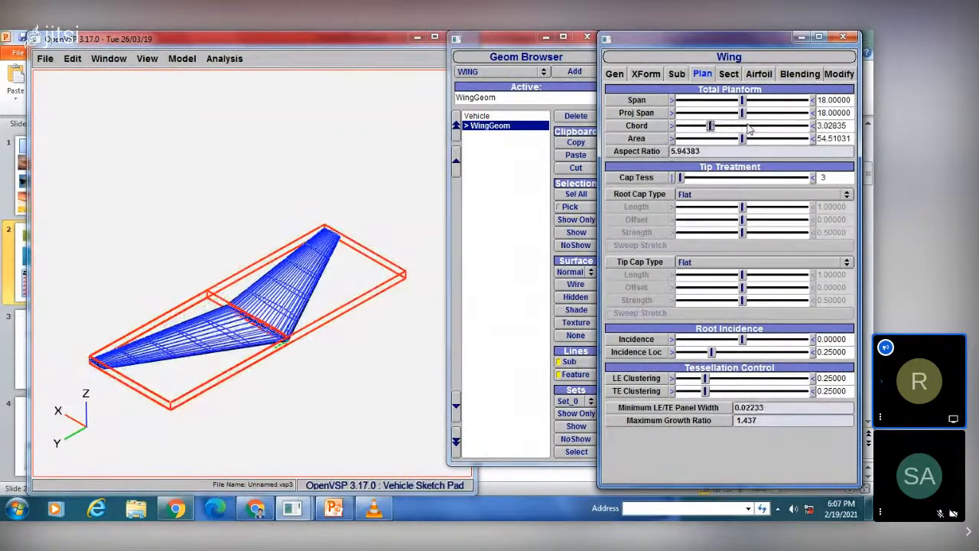
{"action": "left_click", "coordinate": [750, 126]}
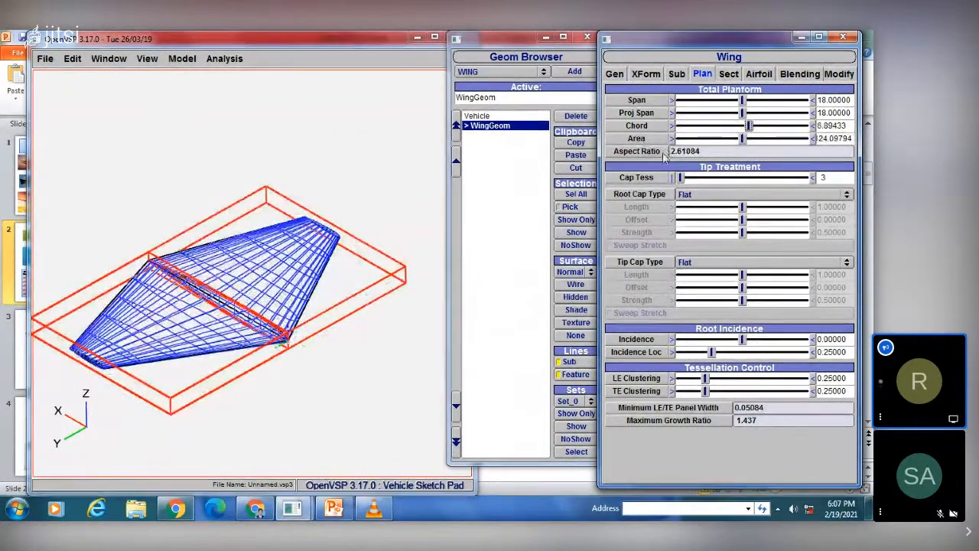
- Switch to the Jamboard whiteboard in the browser and handwrite the formula AR = b²/S on the blank frame with the Pen
{"action": "left_click", "coordinate": [255, 509]}
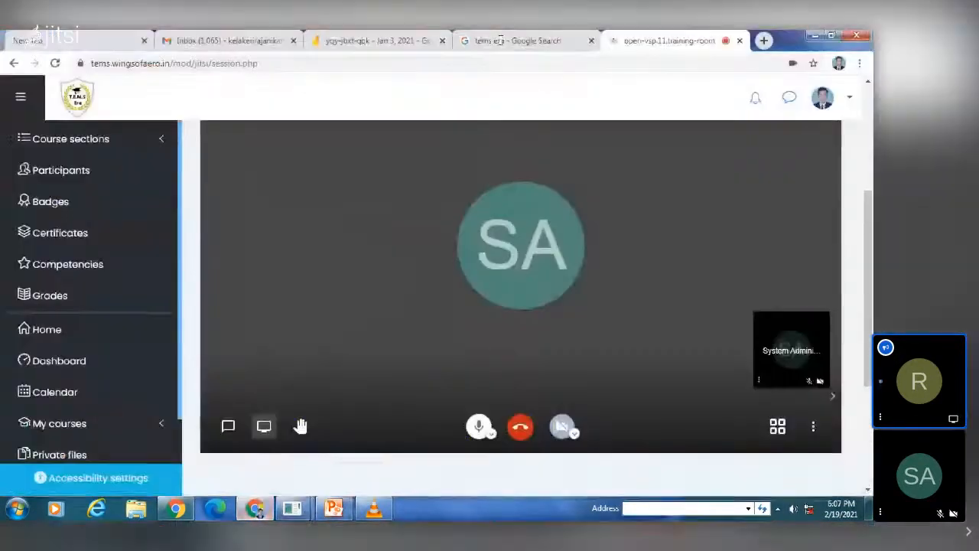
{"action": "left_click", "coordinate": [379, 41]}
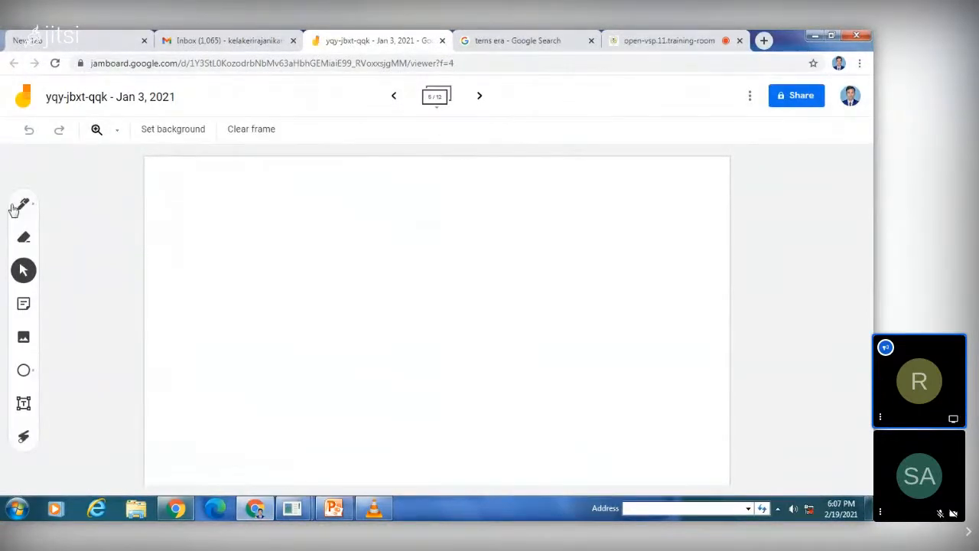
{"action": "left_click", "coordinate": [21, 207]}
{"action": "mouse_move", "coordinate": [254, 277]}
{"action": "left_mouse_down"}
{"action": "mouse_move", "coordinate": [256, 245]}
{"action": "mouse_move", "coordinate": [271, 276]}
{"action": "mouse_move", "coordinate": [275, 255]}
{"action": "mouse_move", "coordinate": [300, 277]}
{"action": "mouse_move", "coordinate": [334, 252]}
{"action": "mouse_move", "coordinate": [338, 262]}
{"action": "left_mouse_up"}
{"action": "left_click", "coordinate": [285, 242]}
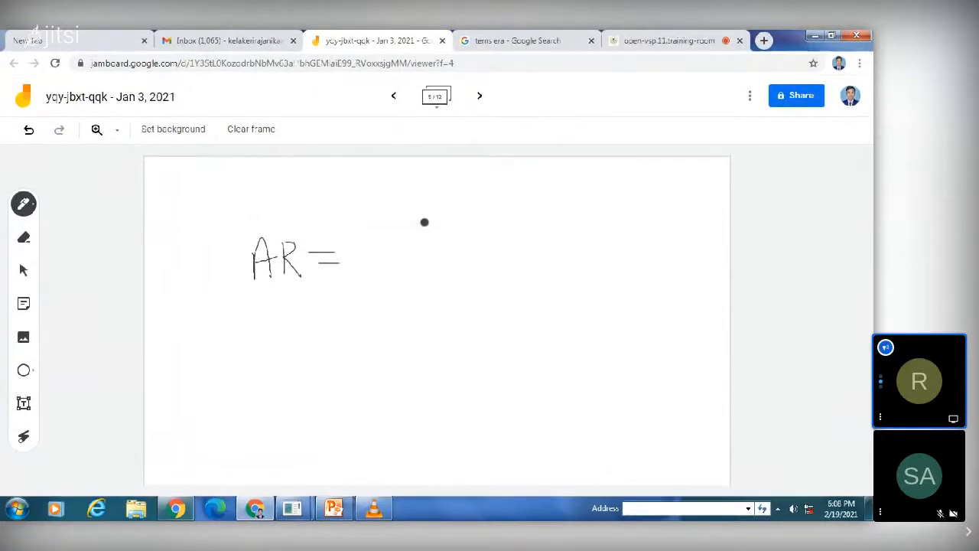
{"action": "mouse_move", "coordinate": [369, 220]}
{"action": "left_mouse_down"}
{"action": "mouse_move", "coordinate": [371, 246]}
{"action": "mouse_move", "coordinate": [397, 229]}
{"action": "left_mouse_up"}
{"action": "mouse_move", "coordinate": [360, 261]}
{"action": "left_mouse_down"}
{"action": "mouse_move", "coordinate": [409, 260]}
{"action": "mouse_move", "coordinate": [378, 271]}
{"action": "mouse_move", "coordinate": [390, 278]}
{"action": "left_mouse_up"}
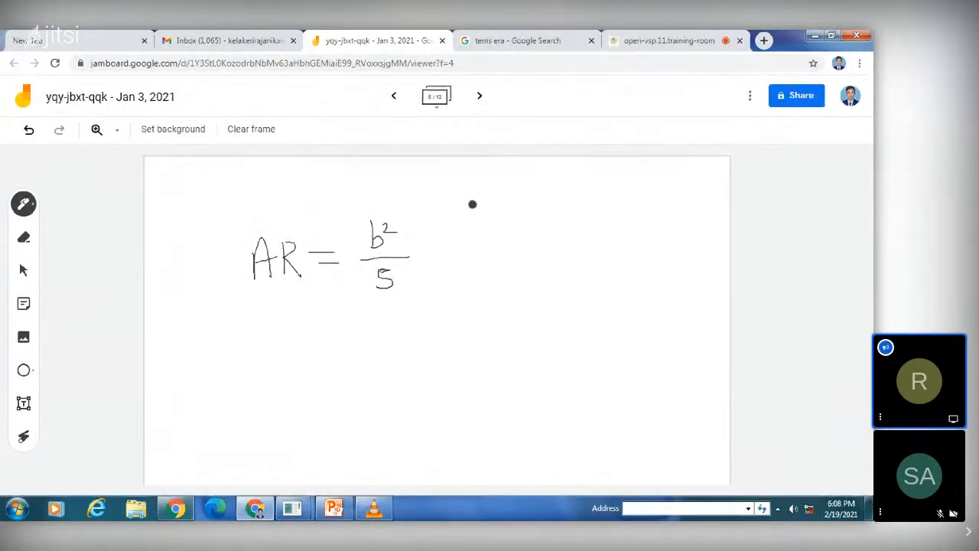
- Sketch a long rectangular wing outline beside the formula and the two leading edges of a swept wing beneath it
{"action": "mouse_move", "coordinate": [473, 238]}
{"action": "left_mouse_down"}
{"action": "mouse_move", "coordinate": [472, 207]}
{"action": "mouse_move", "coordinate": [608, 203]}
{"action": "mouse_move", "coordinate": [684, 236]}
{"action": "mouse_move", "coordinate": [472, 241]}
{"action": "left_mouse_up"}
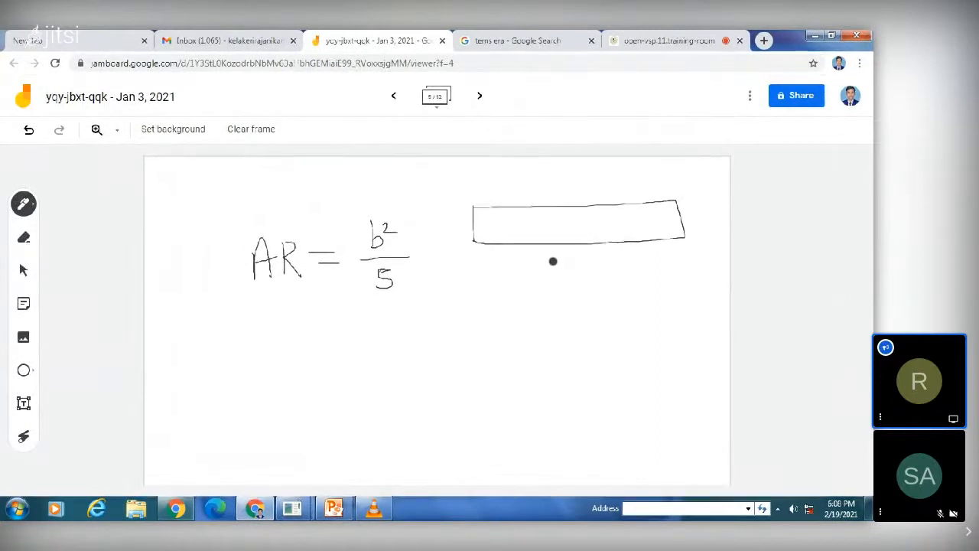
{"action": "left_click_drag", "start_coordinate": [575, 264], "coordinate": [487, 311]}
{"action": "mouse_move", "coordinate": [572, 265]}
{"action": "left_mouse_down"}
{"action": "mouse_move", "coordinate": [684, 306]}
{"action": "mouse_move", "coordinate": [689, 324]}
{"action": "left_mouse_up"}
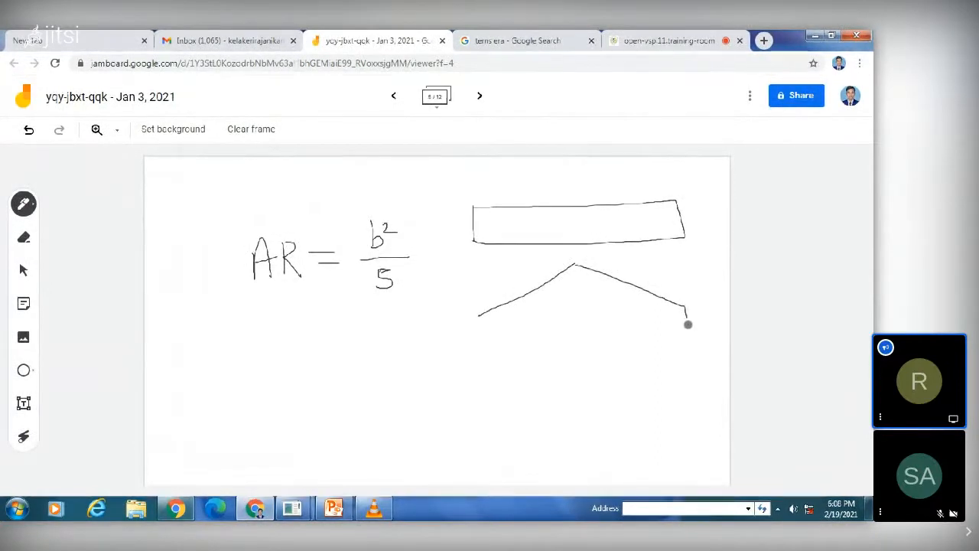
- Switch to the PowerPoint presentation, look at the SWEPT WING drawing on slide 11 and return to the Jamboard
{"action": "left_click", "coordinate": [335, 509]}
{"action": "scroll", "coordinate": [76, 352], "scroll_direction": "down", "scroll_amount": 6}
{"action": "left_click", "coordinate": [88, 367]}
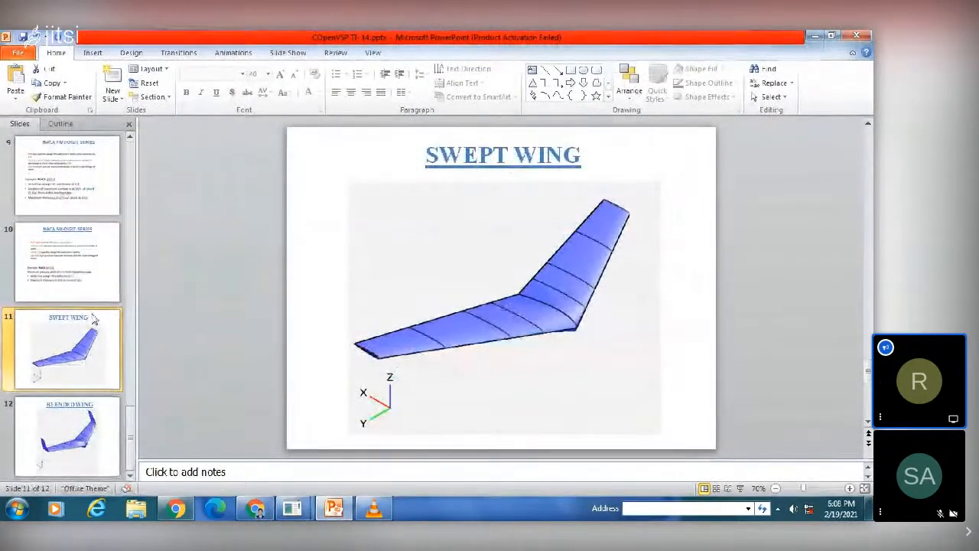
{"action": "left_click", "coordinate": [322, 509]}
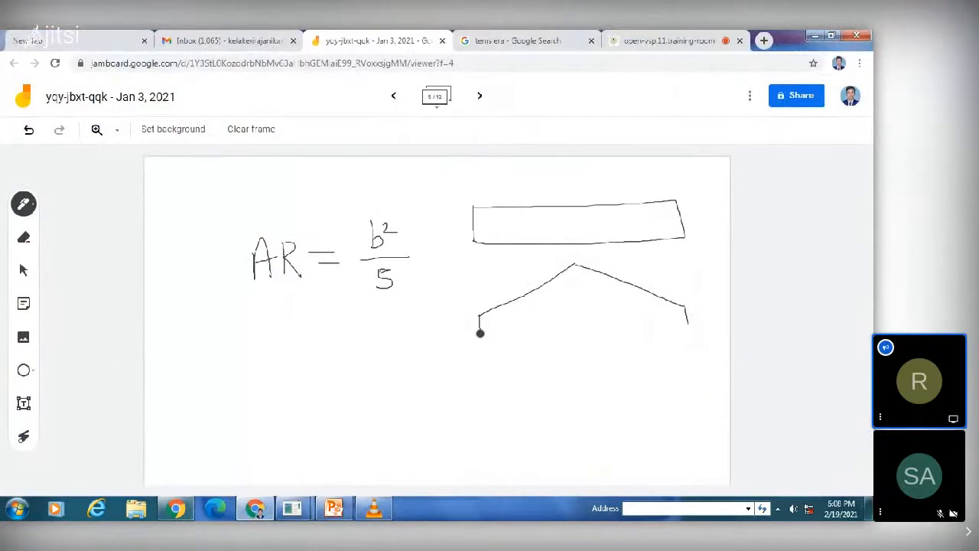
- Close the swept wing outline with a straight trailing edge and draw a span dimension labelled b beneath it
{"action": "left_click_drag", "start_coordinate": [480, 333], "coordinate": [684, 337]}
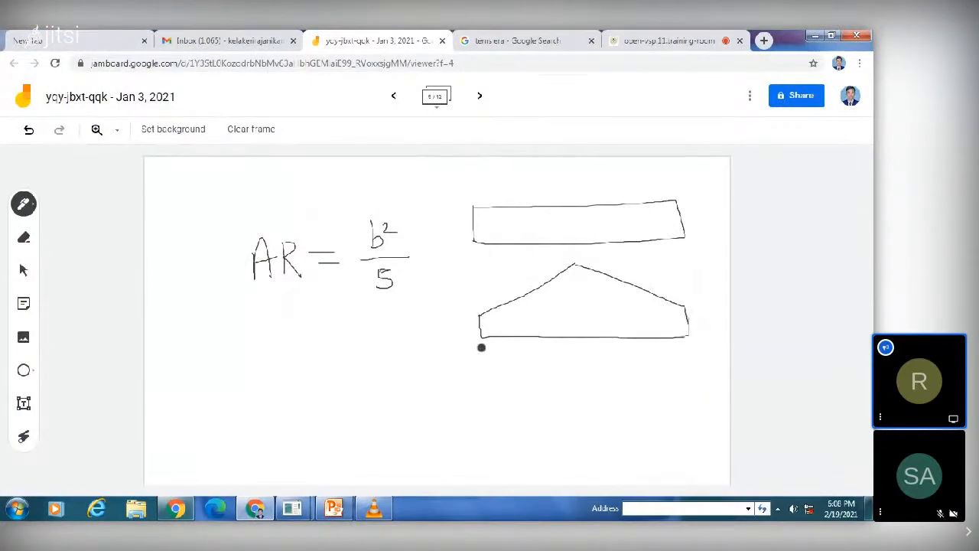
{"action": "left_click_drag", "start_coordinate": [481, 349], "coordinate": [483, 383]}
{"action": "left_click_drag", "start_coordinate": [691, 348], "coordinate": [691, 389]}
{"action": "mouse_move", "coordinate": [483, 371]}
{"action": "left_mouse_down"}
{"action": "mouse_move", "coordinate": [688, 365]}
{"action": "mouse_move", "coordinate": [676, 354]}
{"action": "left_mouse_up"}
{"action": "mouse_move", "coordinate": [499, 361]}
{"action": "left_mouse_down"}
{"action": "mouse_move", "coordinate": [485, 368]}
{"action": "mouse_move", "coordinate": [498, 380]}
{"action": "left_mouse_up"}
{"action": "left_click_drag", "start_coordinate": [575, 381], "coordinate": [576, 398]}
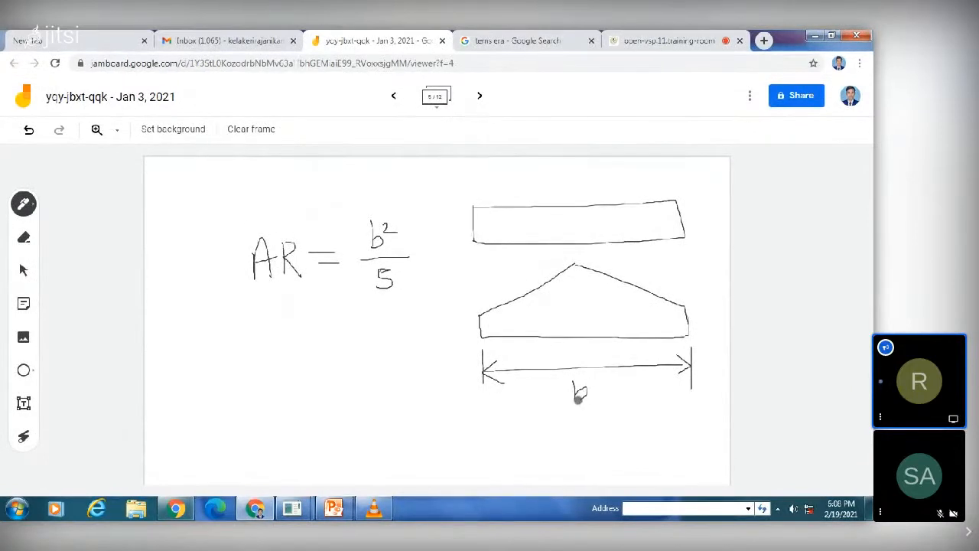
- Draw a double-arrowed span dimension labelled b above the rectangular wing
{"action": "mouse_move", "coordinate": [470, 182]}
{"action": "left_mouse_down"}
{"action": "mouse_move", "coordinate": [471, 205]}
{"action": "mouse_move", "coordinate": [665, 185]}
{"action": "mouse_move", "coordinate": [677, 195]}
{"action": "mouse_move", "coordinate": [671, 182]}
{"action": "mouse_move", "coordinate": [665, 189]}
{"action": "left_mouse_up"}
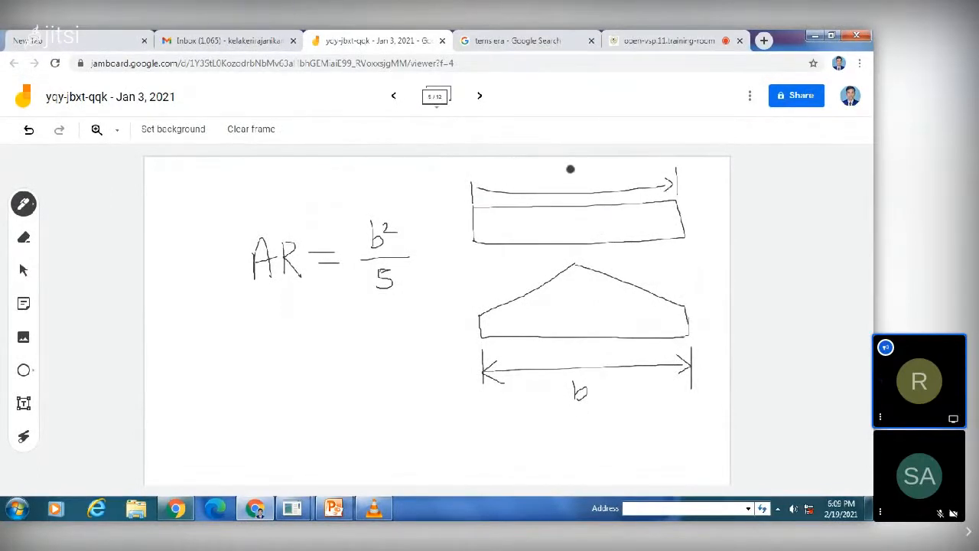
{"action": "left_click_drag", "start_coordinate": [570, 170], "coordinate": [572, 185]}
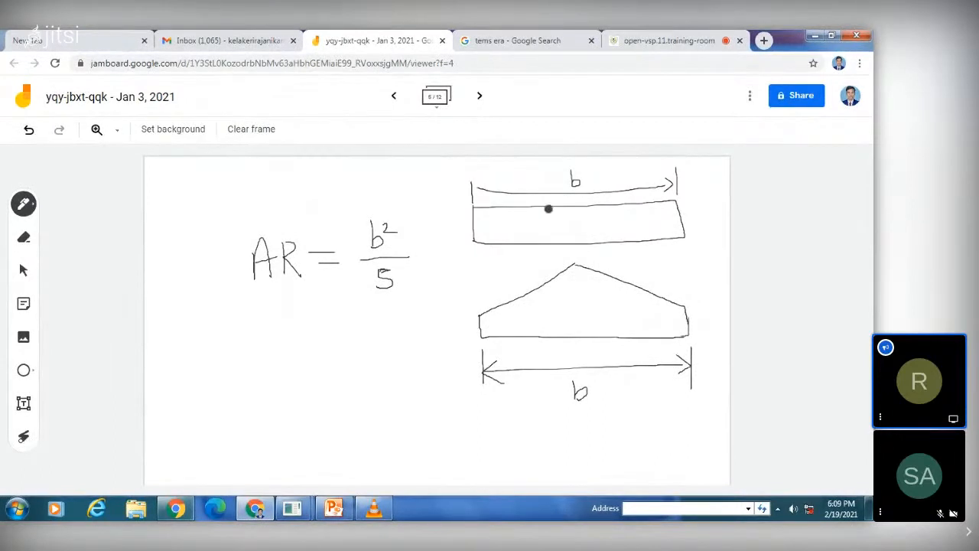
{"action": "left_click_drag", "start_coordinate": [483, 182], "coordinate": [487, 199]}
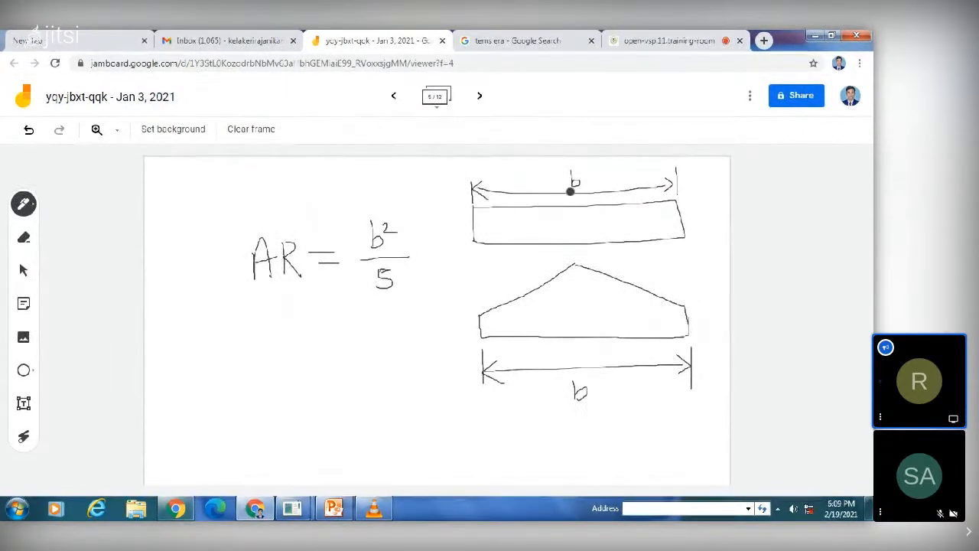
- Mark the area of both wing sketches by drawing a circled letter S inside each outline
{"action": "left_click_drag", "start_coordinate": [531, 208], "coordinate": [516, 231]}
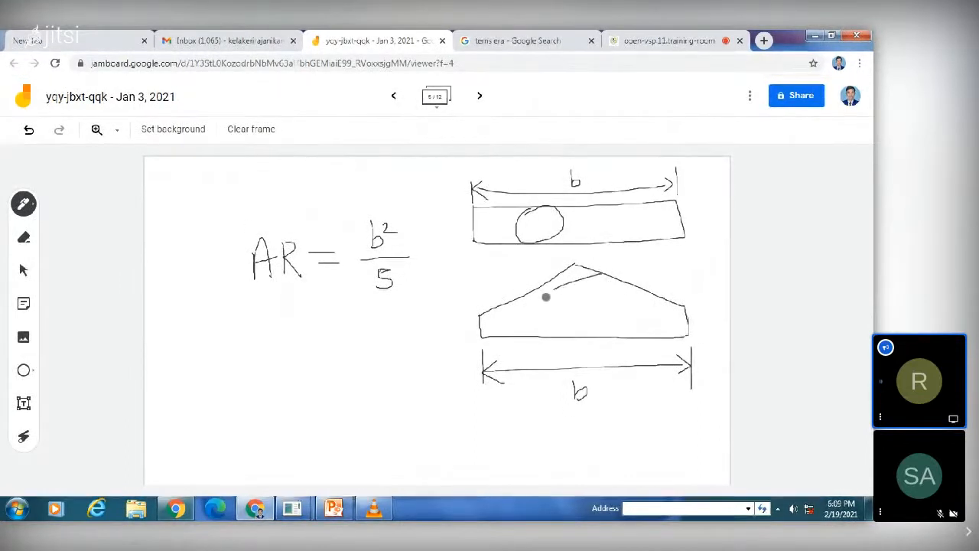
{"action": "left_click_drag", "start_coordinate": [545, 297], "coordinate": [567, 333]}
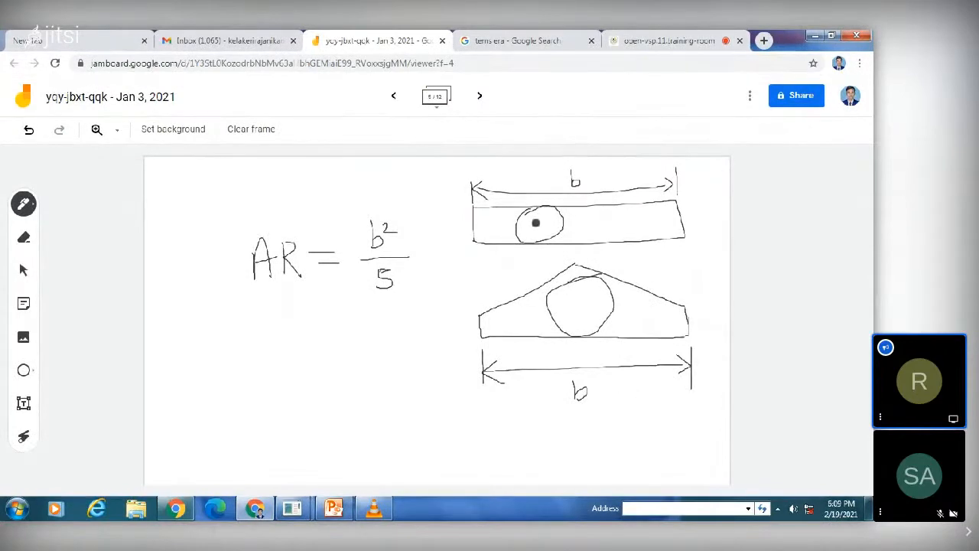
{"action": "left_click_drag", "start_coordinate": [543, 217], "coordinate": [532, 230]}
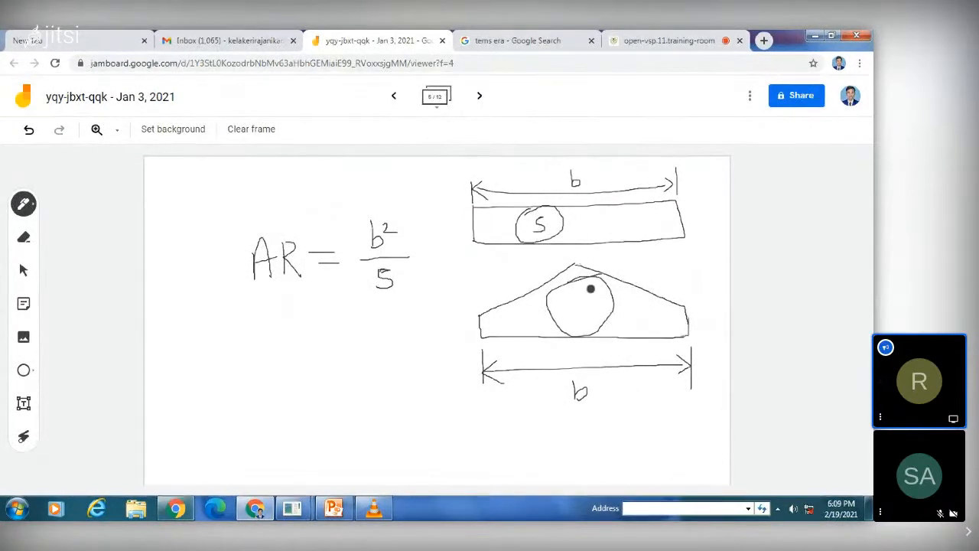
{"action": "left_click_drag", "start_coordinate": [590, 288], "coordinate": [581, 309]}
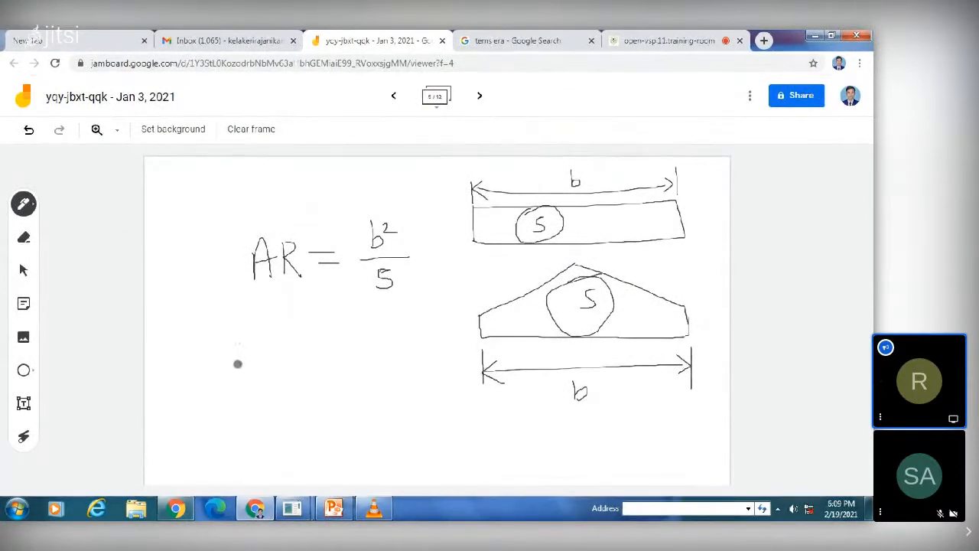
- Handwrite the rearranged equation (AR)(S) = b² beneath the aspect ratio formula
{"action": "mouse_move", "coordinate": [238, 364]}
{"action": "left_mouse_down"}
{"action": "mouse_move", "coordinate": [242, 346]}
{"action": "mouse_move", "coordinate": [258, 368]}
{"action": "mouse_move", "coordinate": [261, 356]}
{"action": "mouse_move", "coordinate": [280, 368]}
{"action": "left_mouse_up"}
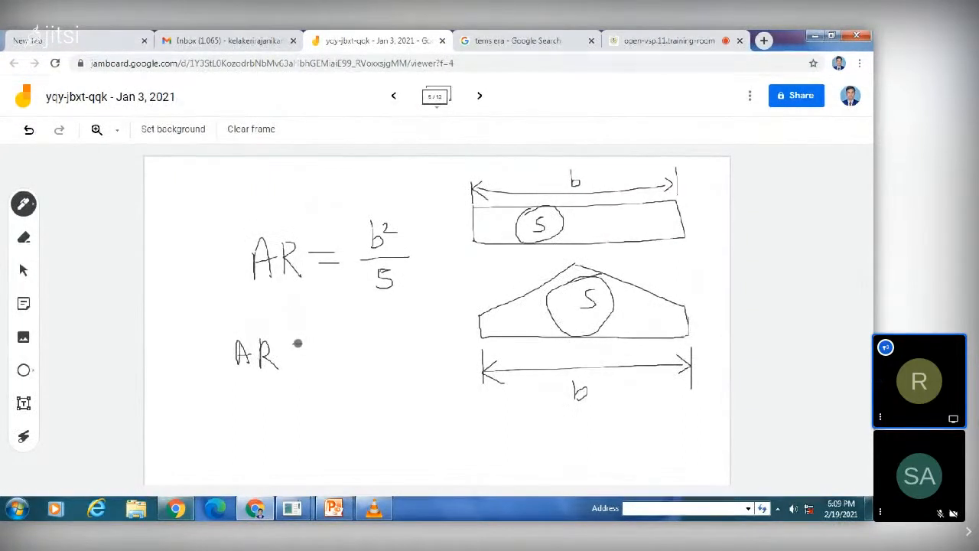
{"action": "mouse_move", "coordinate": [292, 345]}
{"action": "left_mouse_down"}
{"action": "mouse_move", "coordinate": [303, 358]}
{"action": "mouse_move", "coordinate": [289, 366]}
{"action": "left_mouse_up"}
{"action": "mouse_move", "coordinate": [303, 343]}
{"action": "left_mouse_down"}
{"action": "mouse_move", "coordinate": [292, 344]}
{"action": "mouse_move", "coordinate": [290, 368]}
{"action": "mouse_move", "coordinate": [313, 367]}
{"action": "left_mouse_up"}
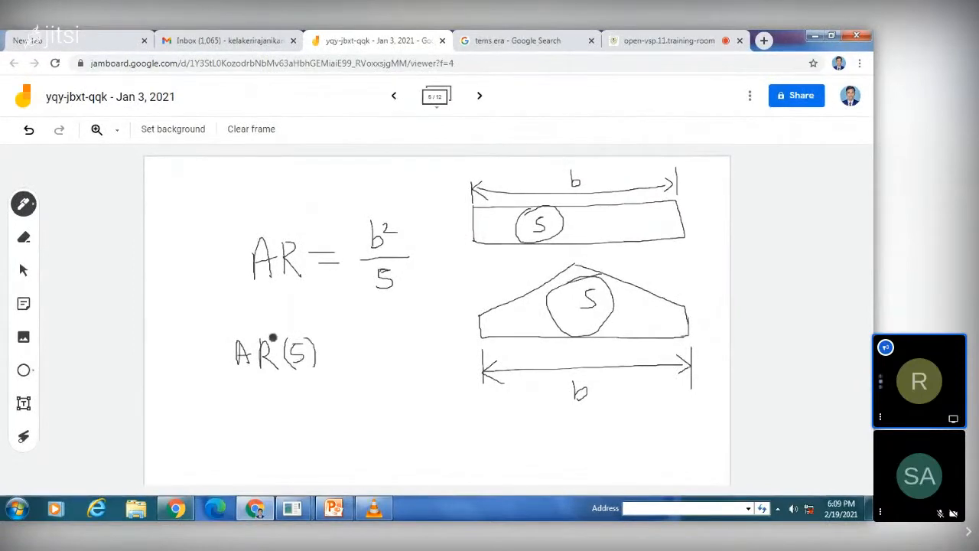
{"action": "left_click_drag", "start_coordinate": [232, 329], "coordinate": [225, 372]}
{"action": "mouse_move", "coordinate": [278, 339]}
{"action": "left_mouse_down"}
{"action": "mouse_move", "coordinate": [281, 368]}
{"action": "mouse_move", "coordinate": [346, 349]}
{"action": "left_mouse_up"}
{"action": "left_click_drag", "start_coordinate": [328, 357], "coordinate": [372, 354]}
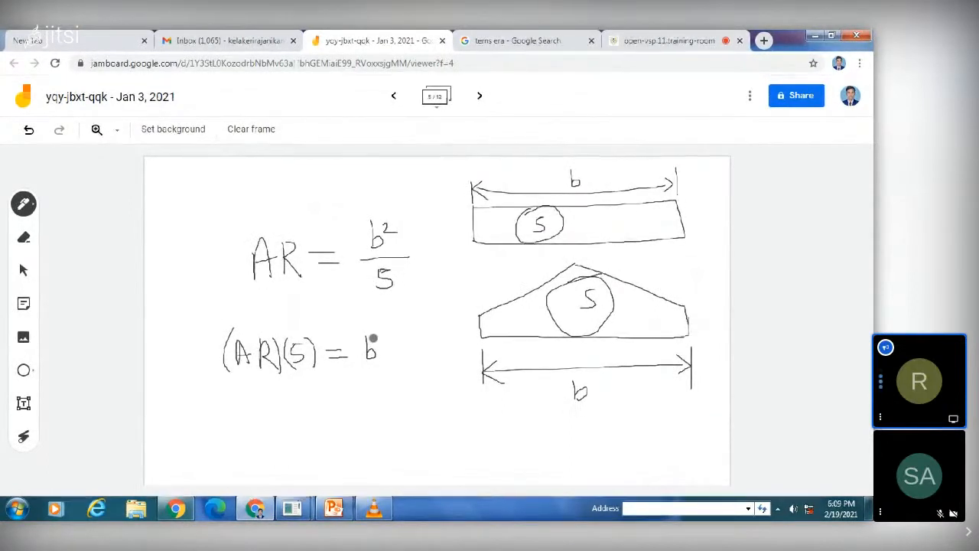
{"action": "left_click_drag", "start_coordinate": [377, 341], "coordinate": [381, 345]}
- Switch to OpenVSP and adjust the wing's planform to a span of about 19.34, chord about 4.19 and area about 81
{"action": "mouse_move", "coordinate": [292, 507]}
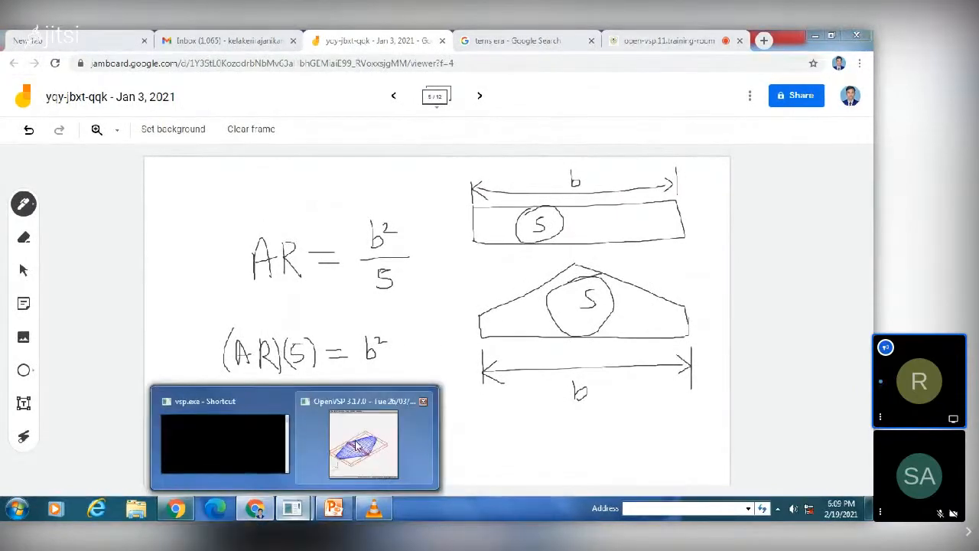
{"action": "left_click", "coordinate": [370, 404]}
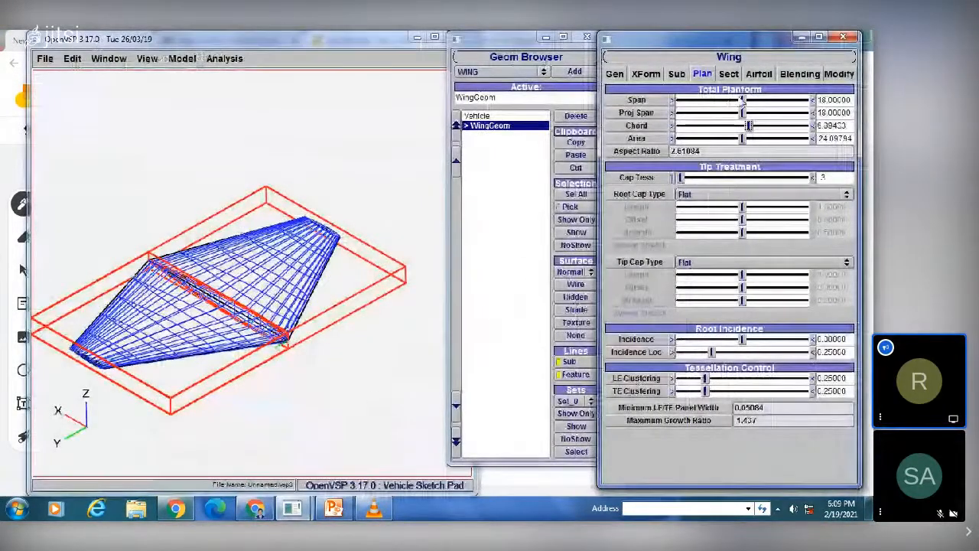
{"action": "mouse_move", "coordinate": [725, 102]}
{"action": "left_mouse_down"}
{"action": "mouse_move", "coordinate": [712, 101]}
{"action": "mouse_move", "coordinate": [723, 102]}
{"action": "left_mouse_up"}
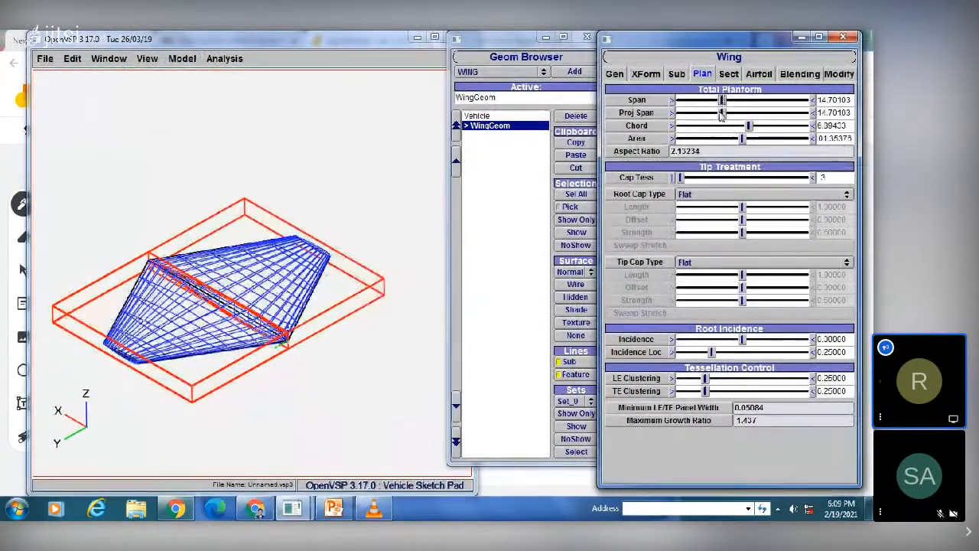
{"action": "left_click_drag", "start_coordinate": [722, 134], "coordinate": [763, 105]}
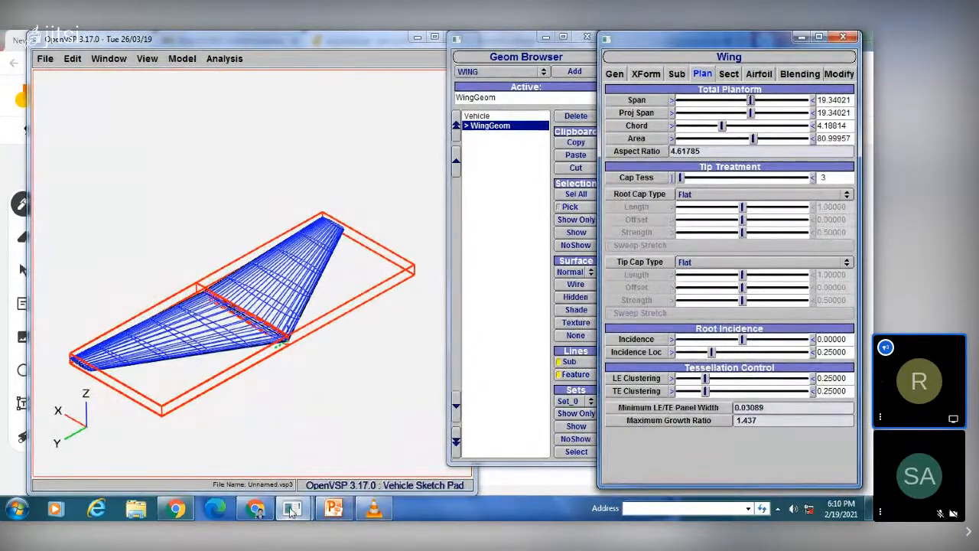
- Switch to Jamboard and handwrite the proportionalities AR ∝ b and AR ∝ 1/S beneath the rearranged equation
{"action": "key", "text": "alt+Tab"}
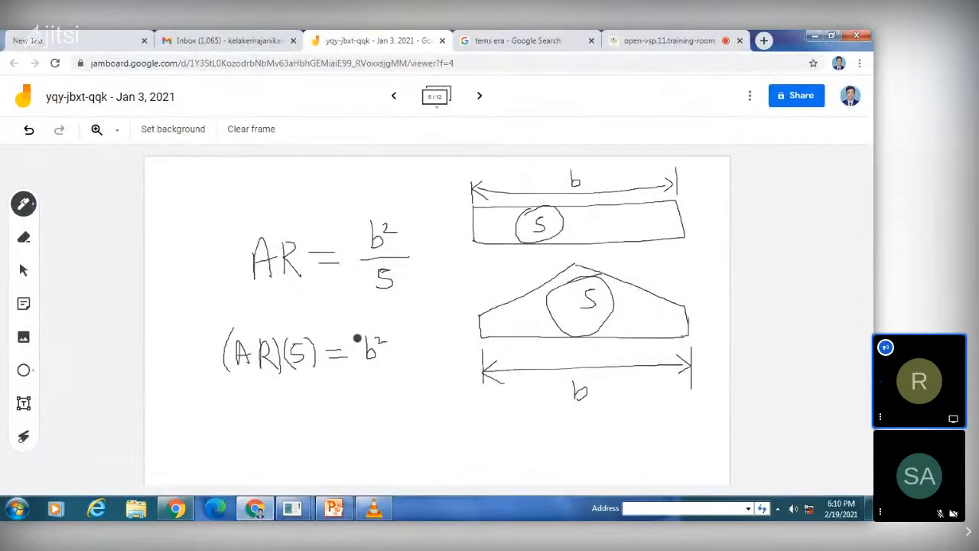
{"action": "left_click_drag", "start_coordinate": [294, 398], "coordinate": [303, 433]}
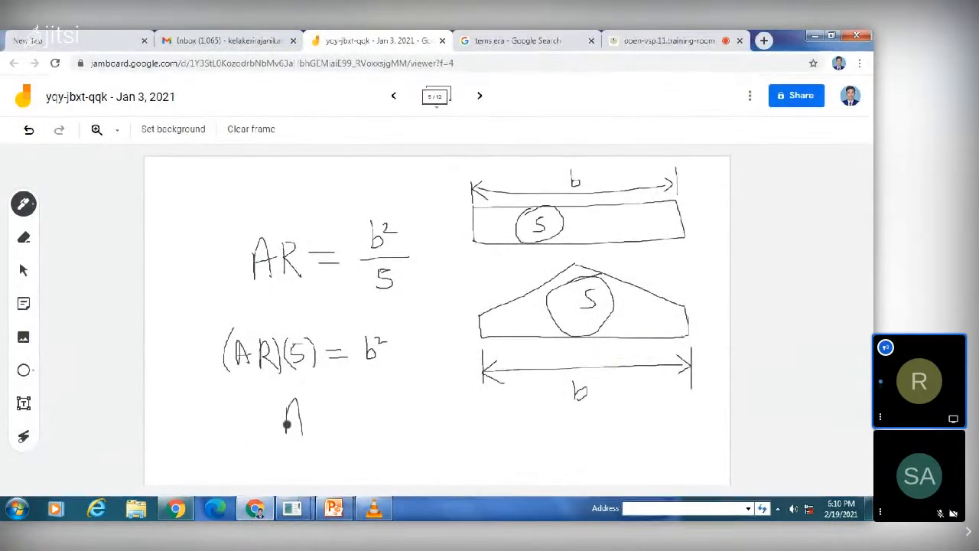
{"action": "mouse_move", "coordinate": [313, 399]}
{"action": "left_mouse_down"}
{"action": "mouse_move", "coordinate": [339, 442]}
{"action": "mouse_move", "coordinate": [383, 433]}
{"action": "left_mouse_up"}
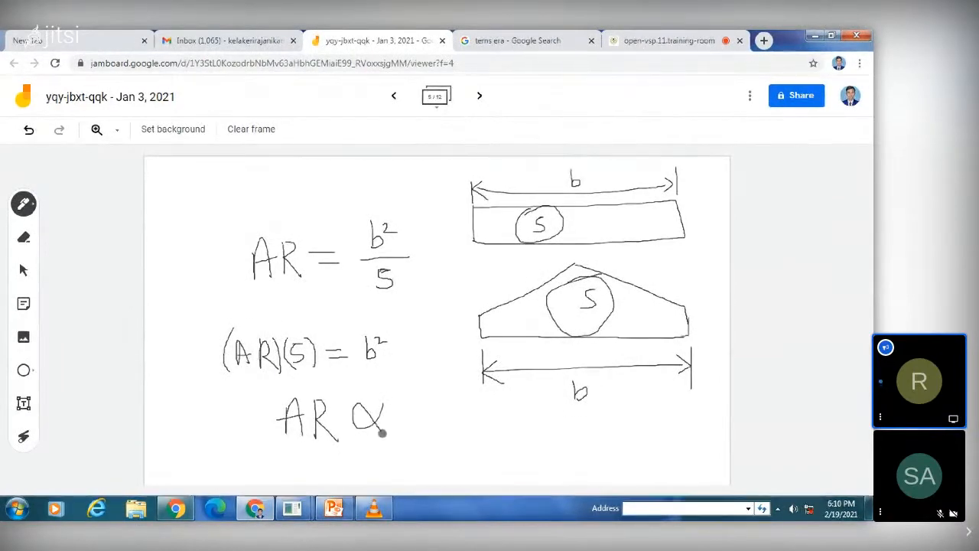
{"action": "mouse_move", "coordinate": [408, 393]}
{"action": "left_mouse_down"}
{"action": "mouse_move", "coordinate": [410, 426]}
{"action": "mouse_move", "coordinate": [421, 421]}
{"action": "left_mouse_up"}
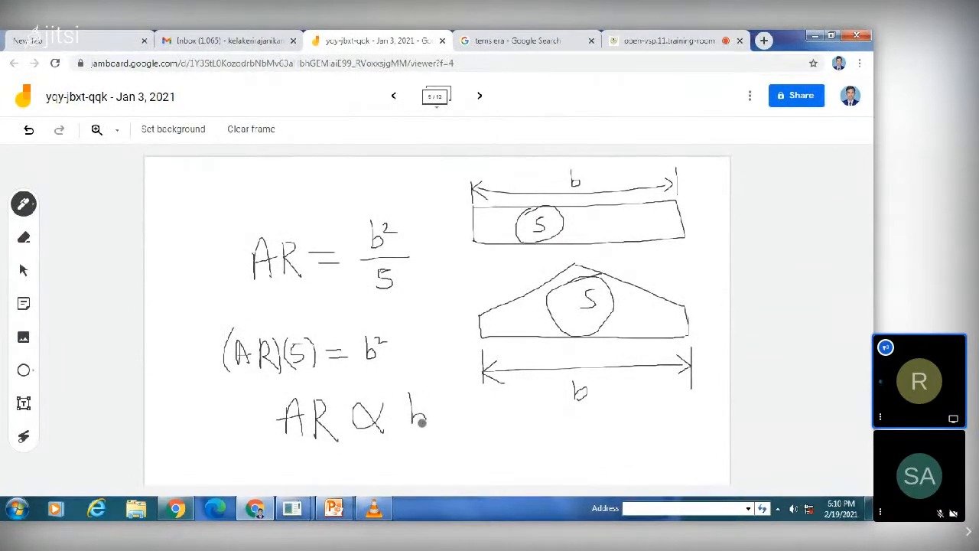
{"action": "mouse_move", "coordinate": [281, 478]}
{"action": "left_mouse_down"}
{"action": "mouse_move", "coordinate": [299, 478]}
{"action": "mouse_move", "coordinate": [295, 468]}
{"action": "mouse_move", "coordinate": [386, 474]}
{"action": "left_mouse_up"}
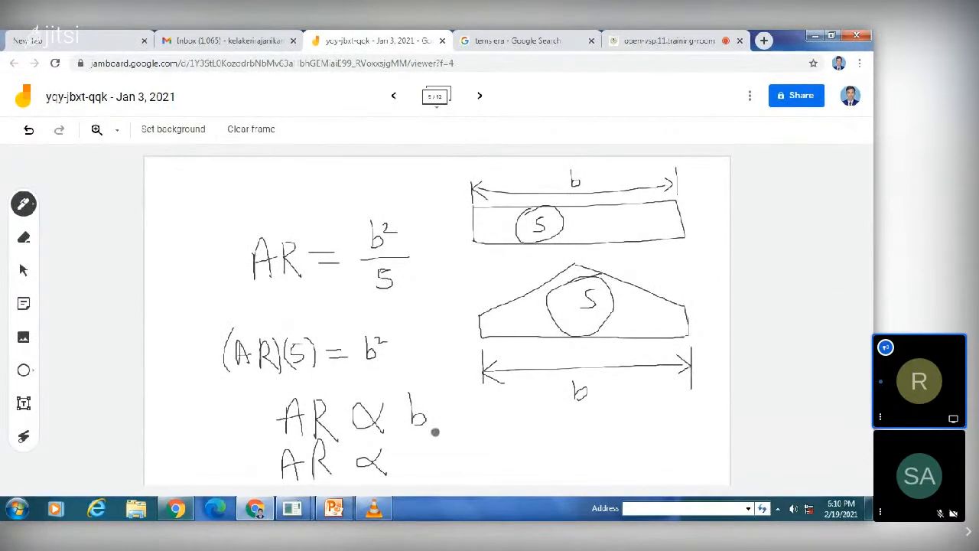
{"action": "mouse_move", "coordinate": [436, 433]}
{"action": "left_mouse_down"}
{"action": "mouse_move", "coordinate": [436, 458]}
{"action": "mouse_move", "coordinate": [457, 463]}
{"action": "mouse_move", "coordinate": [431, 485]}
{"action": "left_mouse_up"}
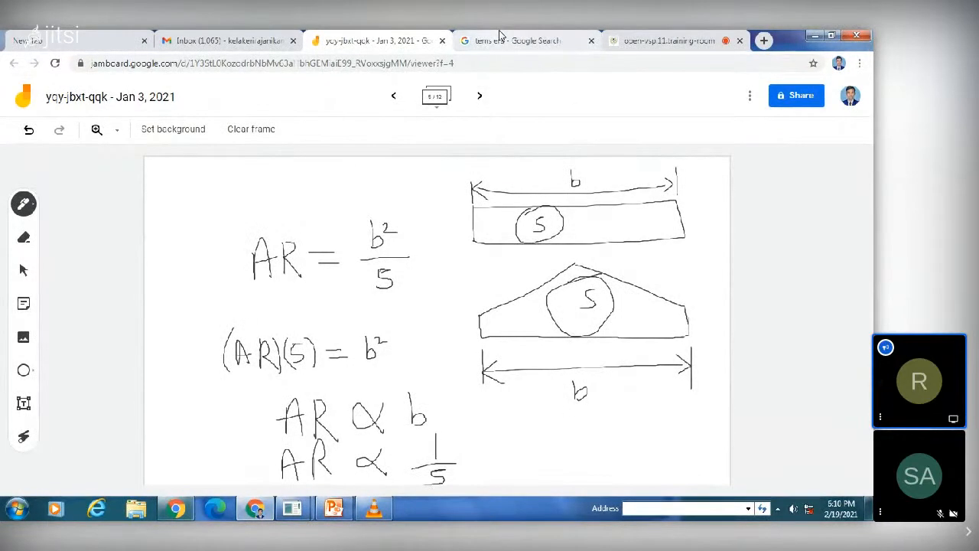
- Switch to OpenVSP and raise the wing's planform chord to about 8.96 and further to about 12.24
{"action": "mouse_move", "coordinate": [295, 509]}
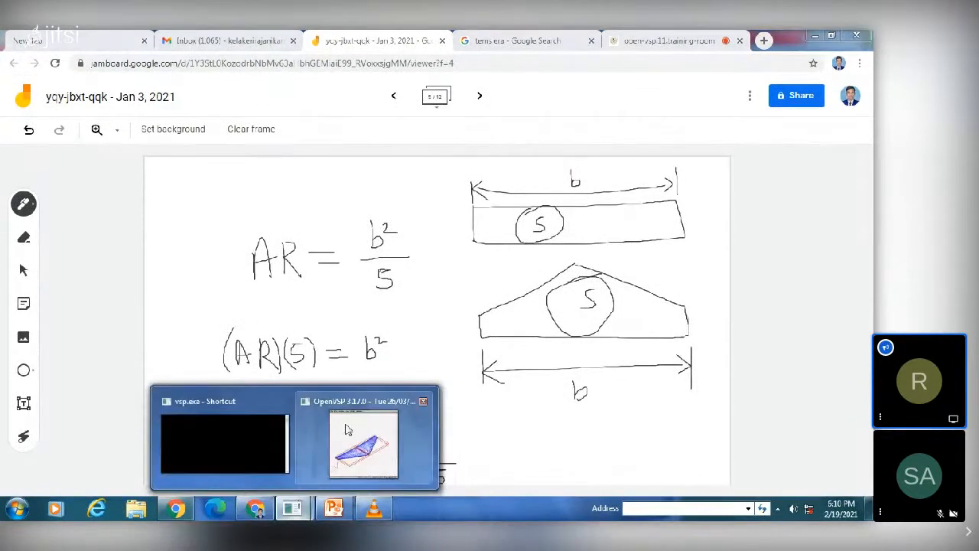
{"action": "left_click", "coordinate": [361, 446]}
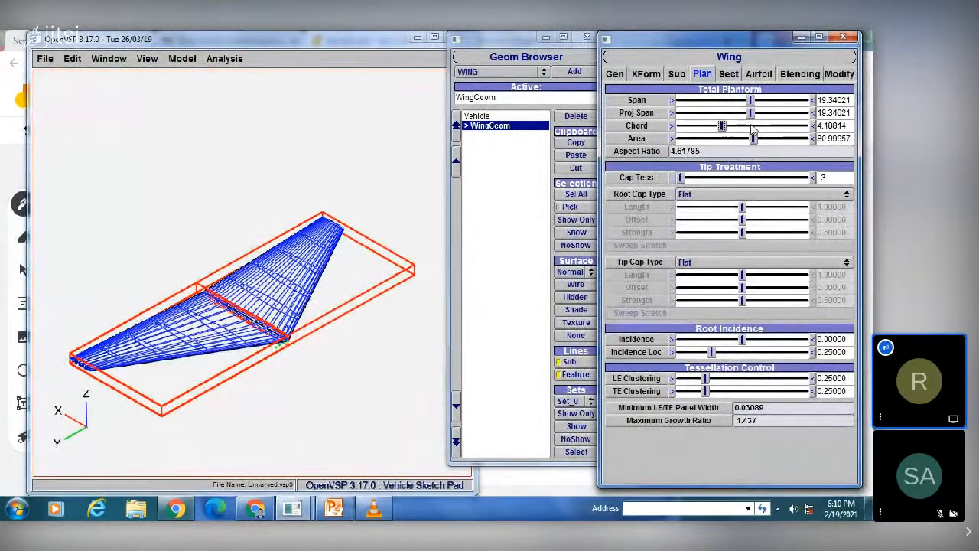
{"action": "left_click_drag", "start_coordinate": [753, 127], "coordinate": [770, 128]}
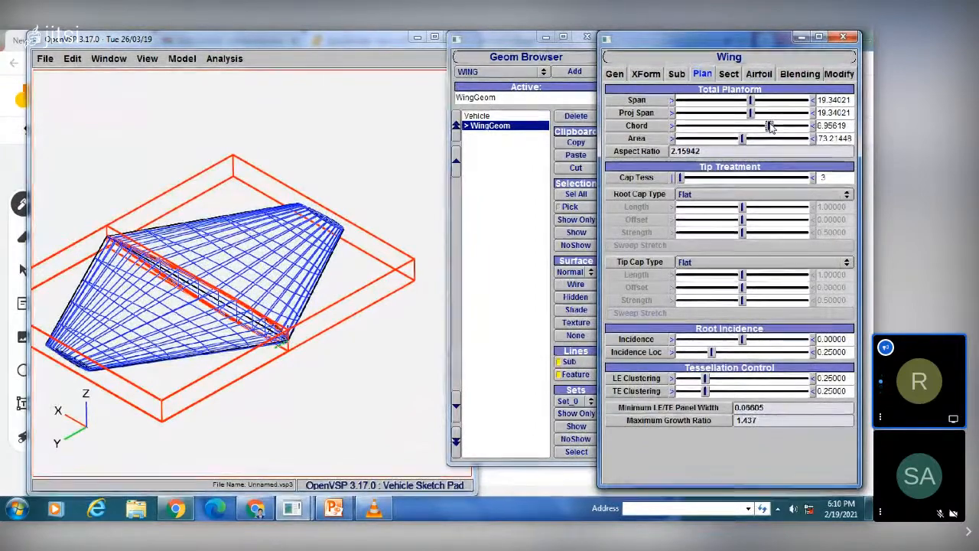
{"action": "left_click_drag", "start_coordinate": [771, 128], "coordinate": [803, 127]}
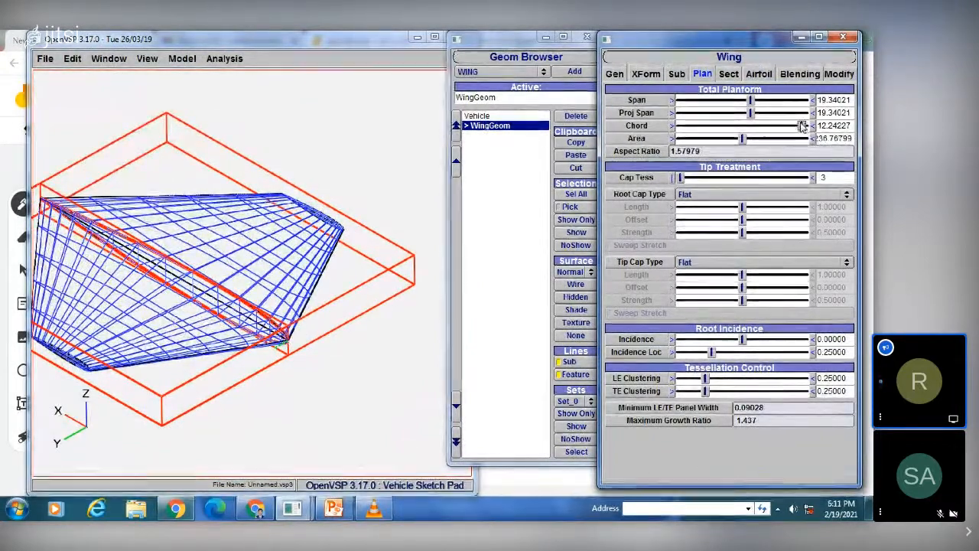
- Vary the wing's chord through about 5.28, 2.45 and 8.31, ending at about 2.84
{"action": "left_click_drag", "start_coordinate": [771, 128], "coordinate": [733, 126]}
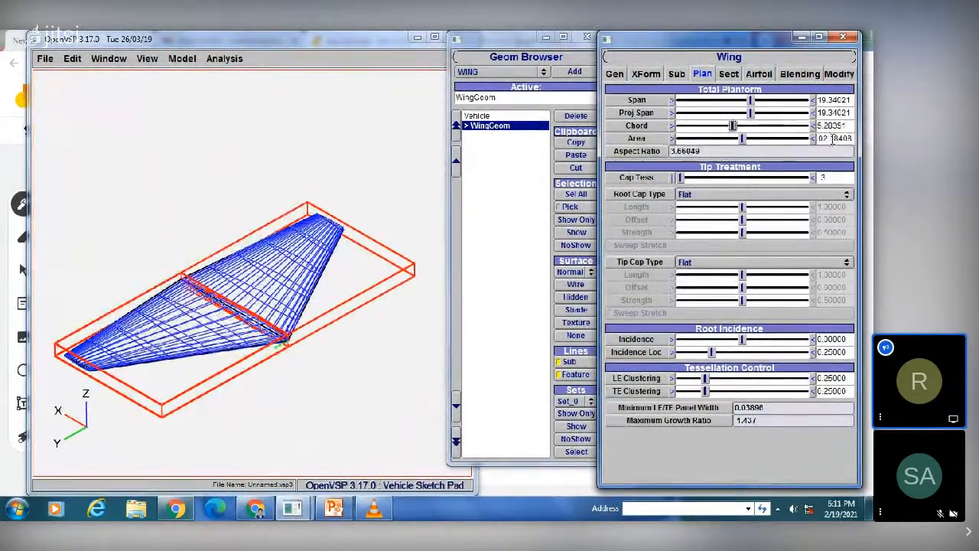
{"action": "left_click_drag", "start_coordinate": [720, 131], "coordinate": [703, 130]}
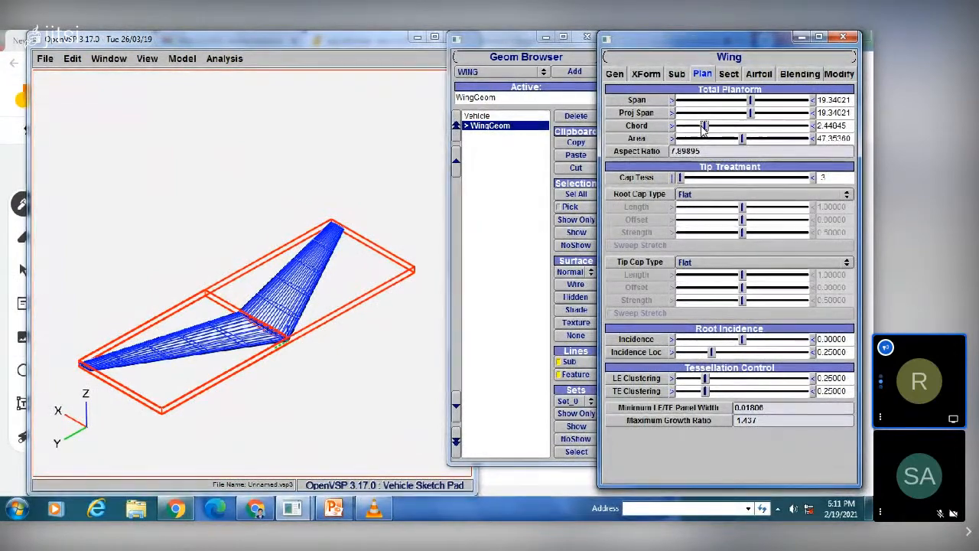
{"action": "left_click_drag", "start_coordinate": [704, 126], "coordinate": [762, 126]}
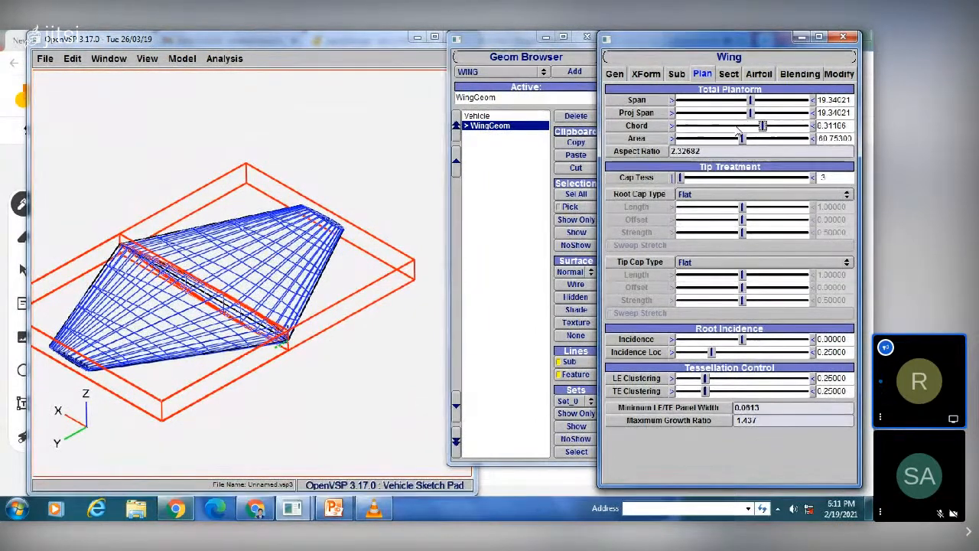
{"action": "left_click", "coordinate": [736, 126]}
{"action": "left_click_drag", "start_coordinate": [736, 129], "coordinate": [710, 130]}
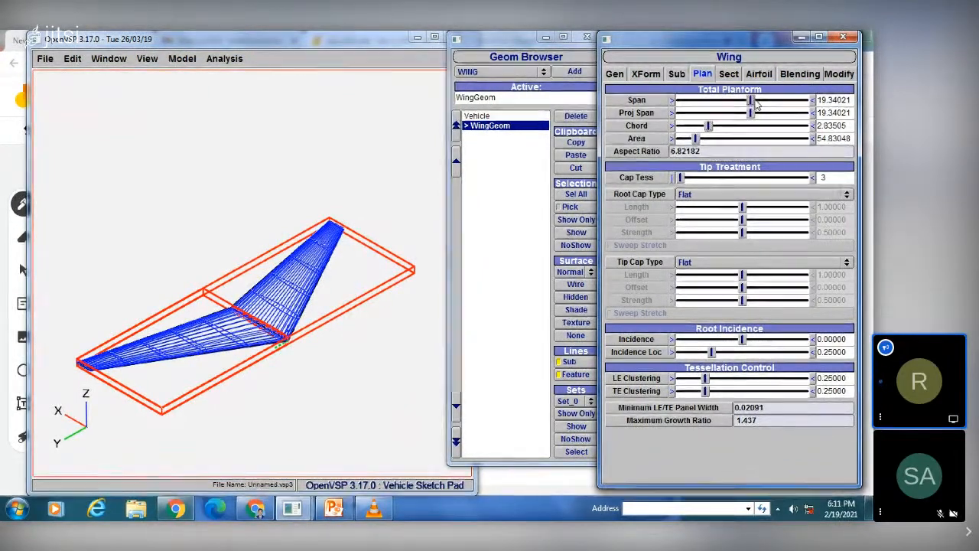
- Increase the wing's span in stages to about 24.80, 25.94, 26.14 and finally 27.07
{"action": "left_click_drag", "start_coordinate": [750, 100], "coordinate": [785, 101]}
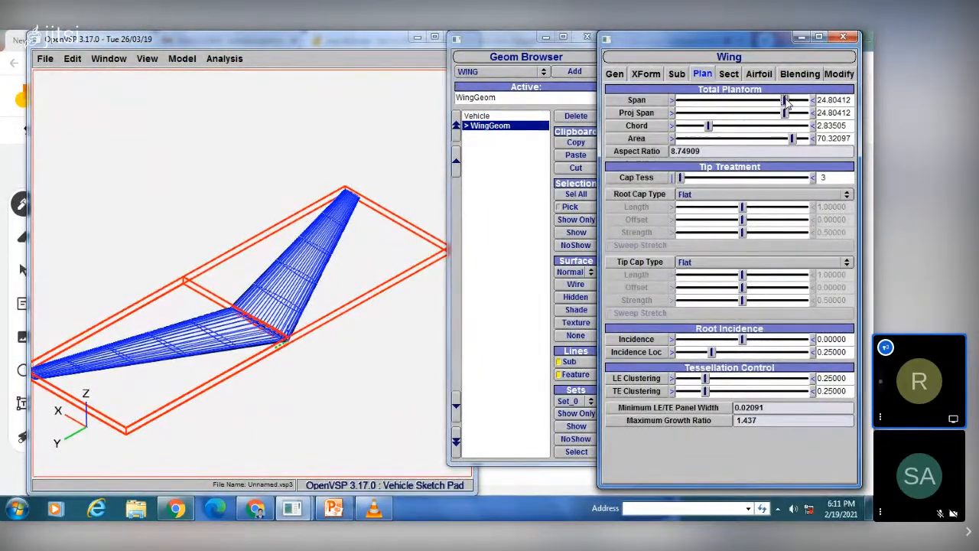
{"action": "left_click_drag", "start_coordinate": [786, 102], "coordinate": [796, 105]}
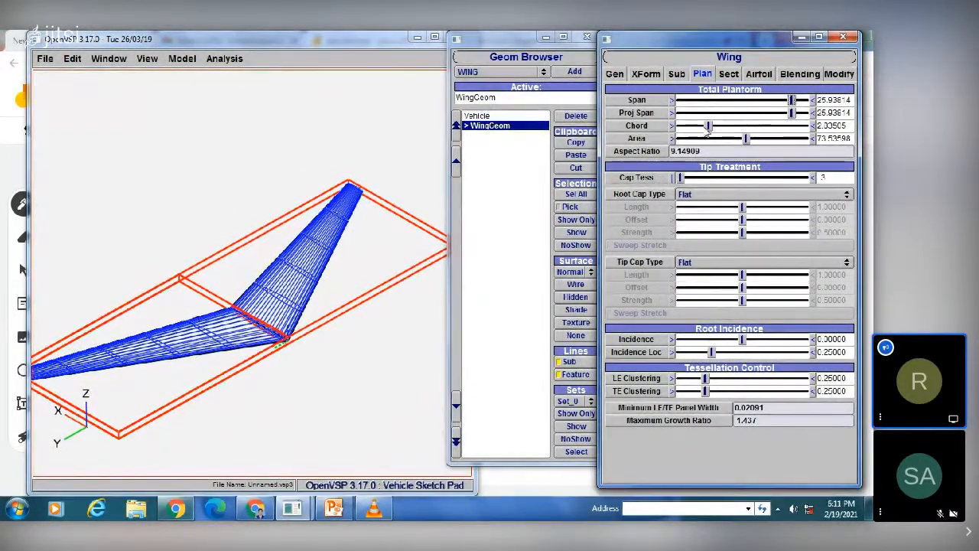
{"action": "mouse_move", "coordinate": [800, 105]}
{"action": "left_mouse_down"}
{"action": "mouse_move", "coordinate": [787, 104]}
{"action": "mouse_move", "coordinate": [794, 103]}
{"action": "left_mouse_up"}
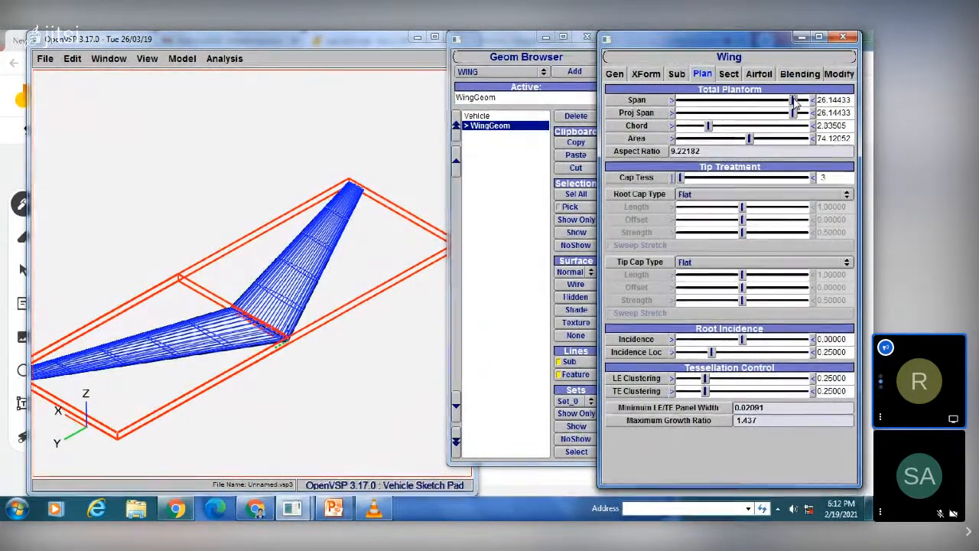
{"action": "left_click_drag", "start_coordinate": [800, 101], "coordinate": [802, 102]}
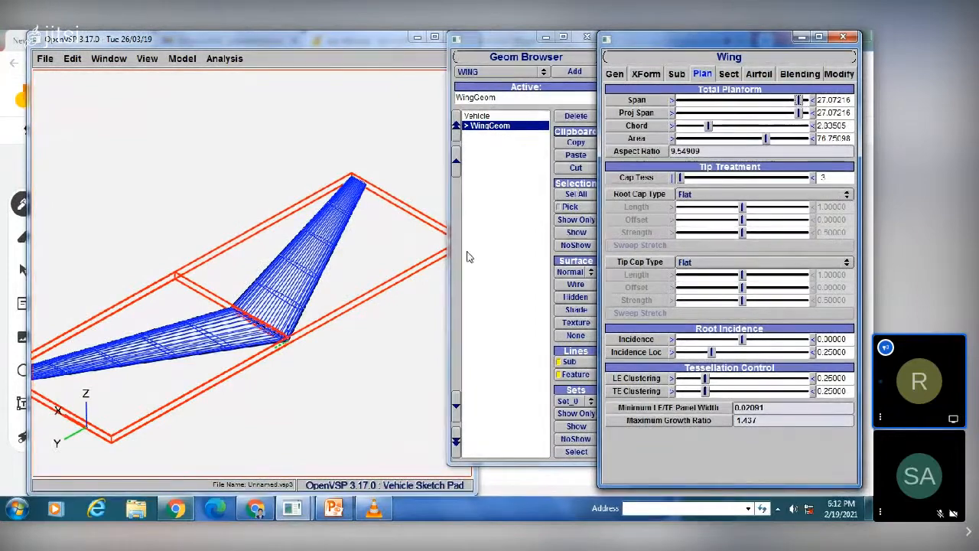
- Change the airfoil type of the wing's section 0 to SIX_SERIES
{"action": "left_click", "coordinate": [758, 75]}
{"action": "left_click", "coordinate": [710, 146]}
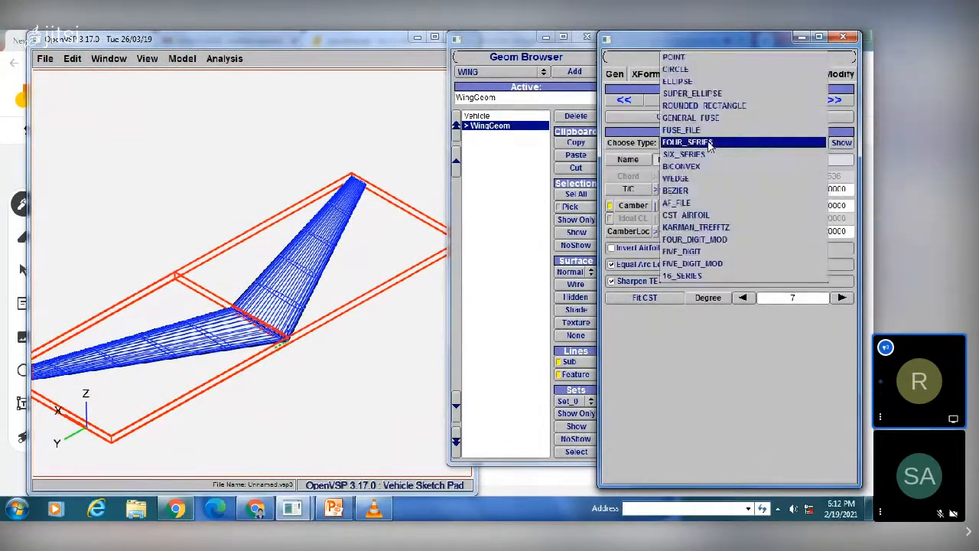
{"action": "left_click", "coordinate": [705, 144]}
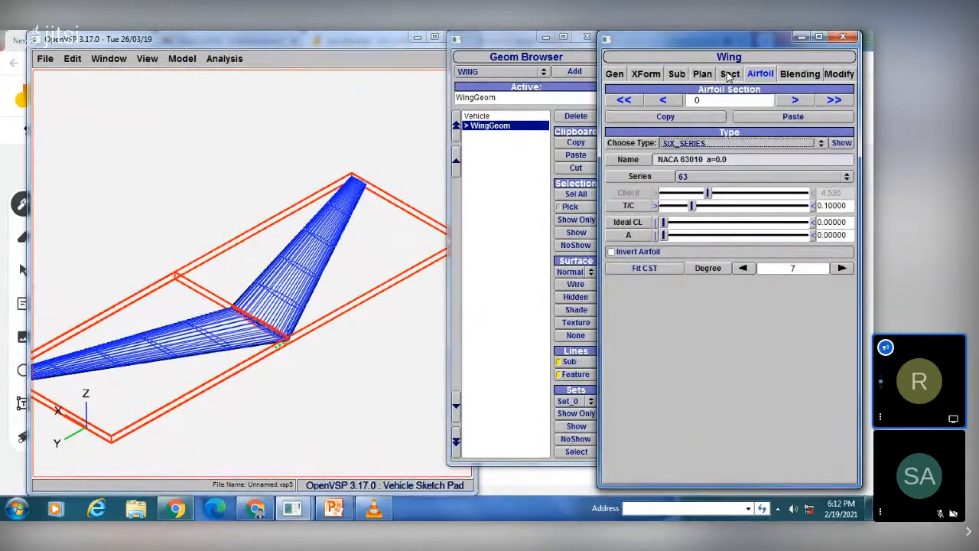
- Switch to Jamboard and draw a freehand loop around the handwritten aspect ratio formulas
{"action": "left_click", "coordinate": [256, 509]}
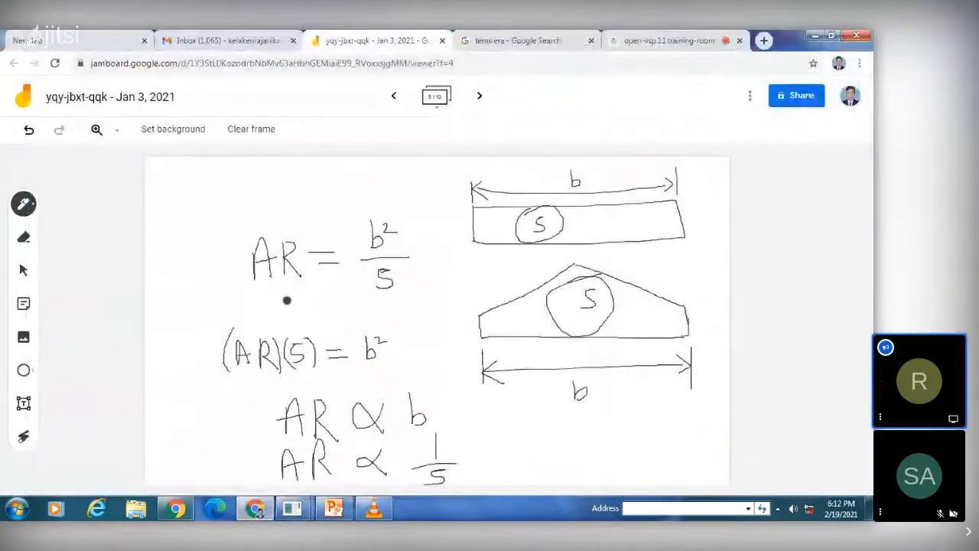
{"action": "mouse_move", "coordinate": [227, 224]}
{"action": "left_mouse_down"}
{"action": "mouse_move", "coordinate": [509, 286]}
{"action": "mouse_move", "coordinate": [264, 322]}
{"action": "mouse_move", "coordinate": [353, 211]}
{"action": "left_mouse_up"}
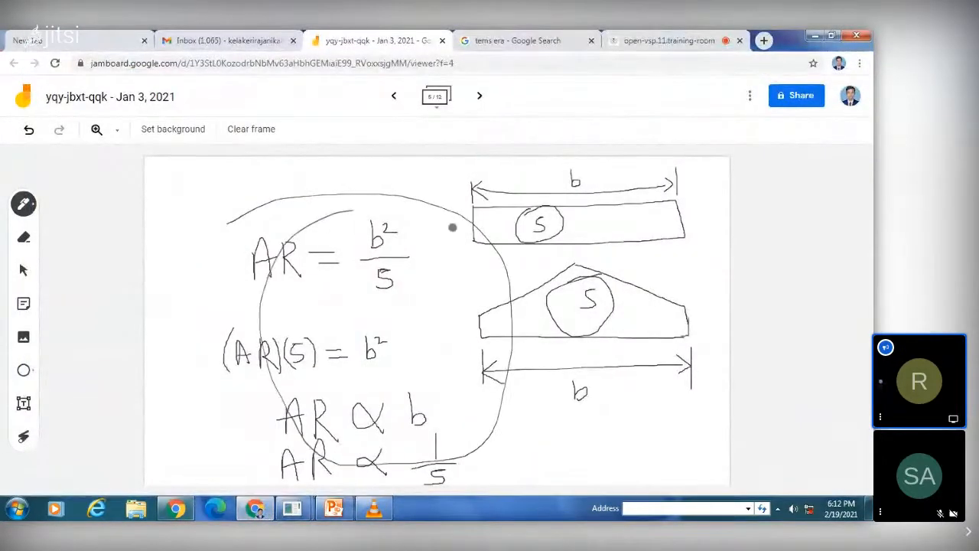
{"action": "left_click_drag", "start_coordinate": [453, 227], "coordinate": [458, 248]}
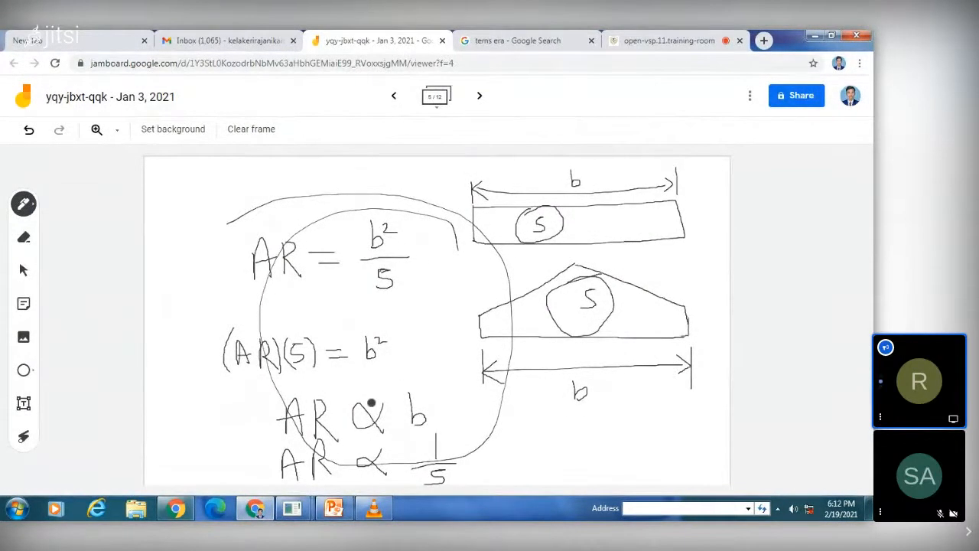
- View the SWEPT WING slide in the PowerPoint presentation and return to OpenVSP
{"action": "mouse_move", "coordinate": [335, 511]}
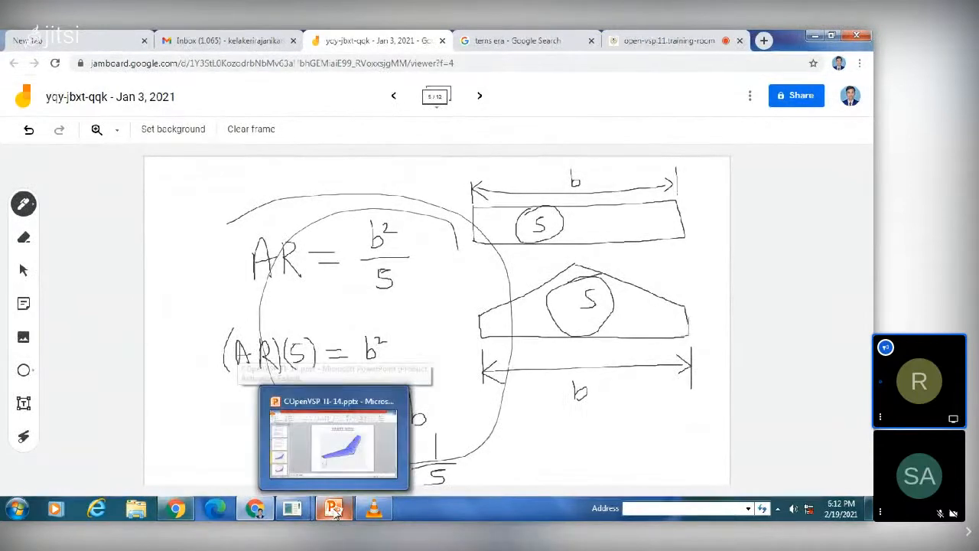
{"action": "left_click", "coordinate": [337, 432]}
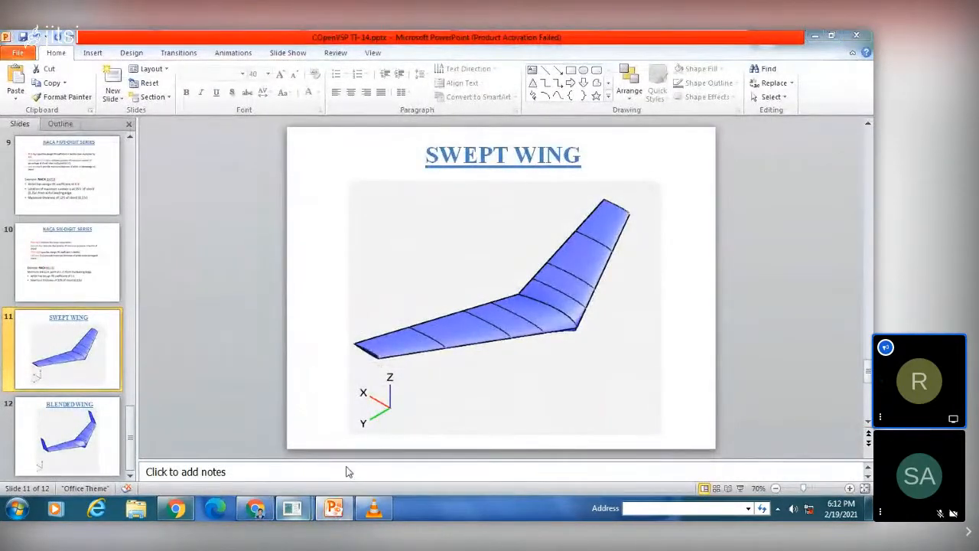
{"action": "mouse_move", "coordinate": [291, 509]}
{"action": "left_click", "coordinate": [367, 448]}
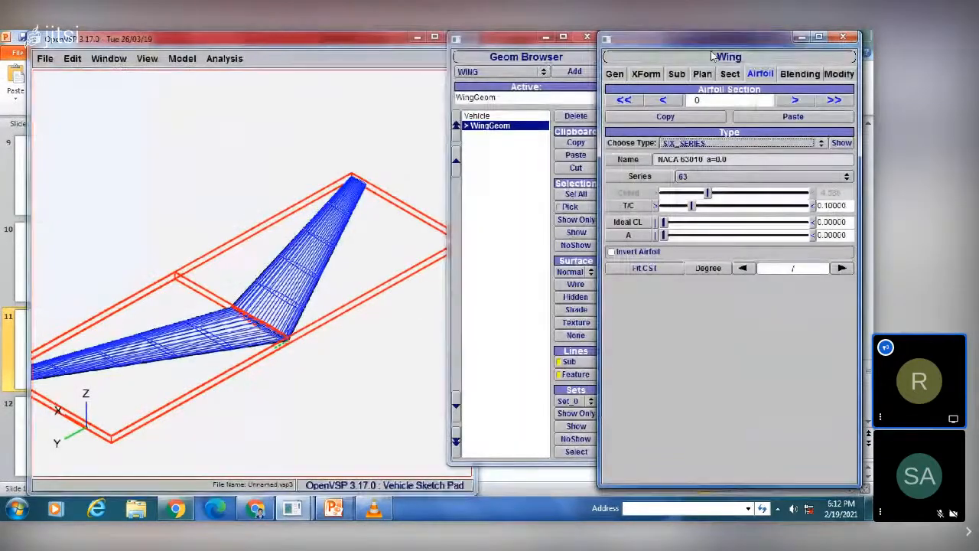
- Keep SIX_SERIES as the airfoil type, delete the modified wing and add a new default WING component
{"action": "left_click", "coordinate": [691, 143]}
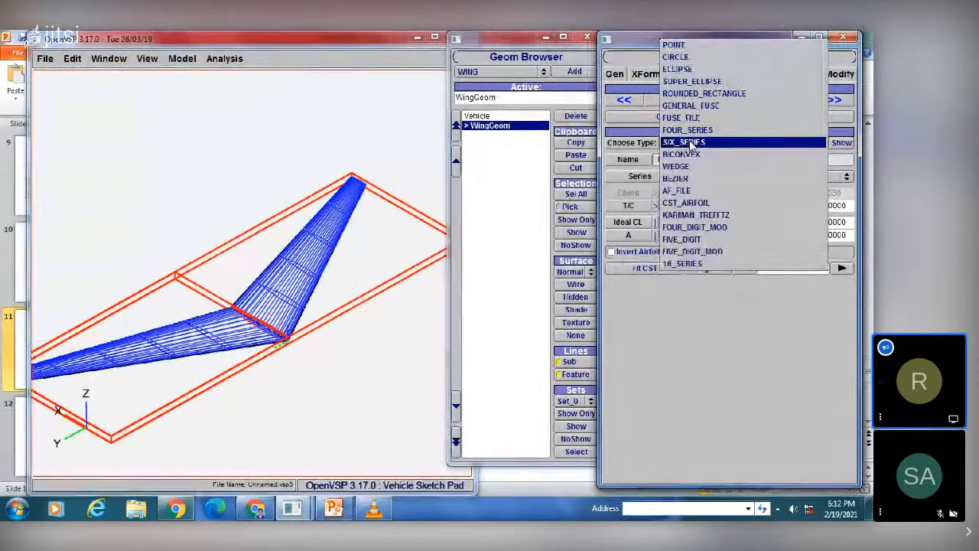
{"action": "left_click", "coordinate": [691, 143]}
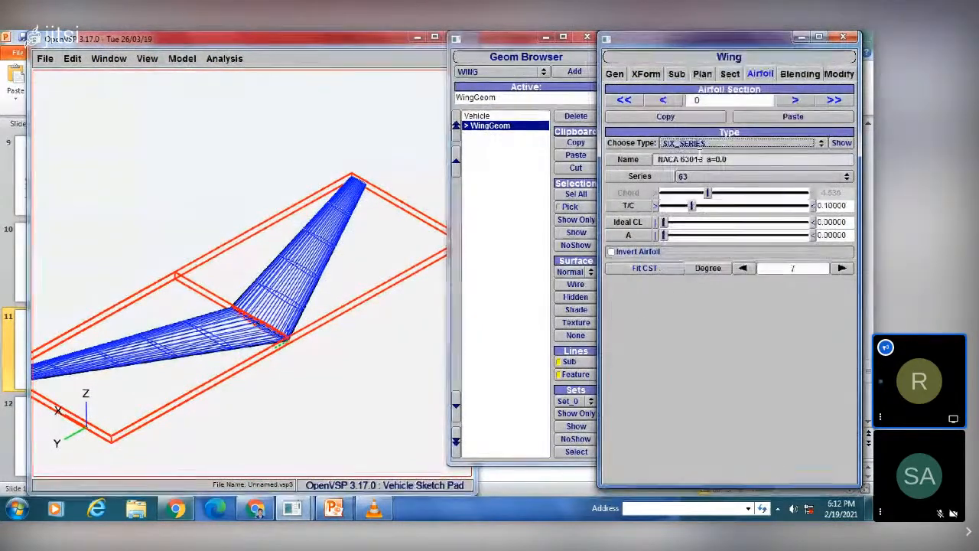
{"action": "left_click", "coordinate": [575, 115]}
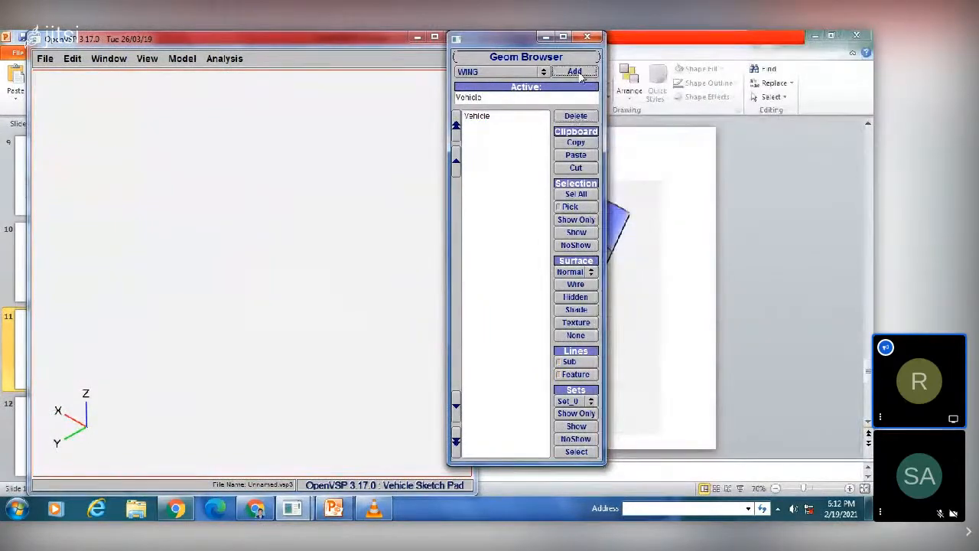
{"action": "left_click", "coordinate": [575, 72]}
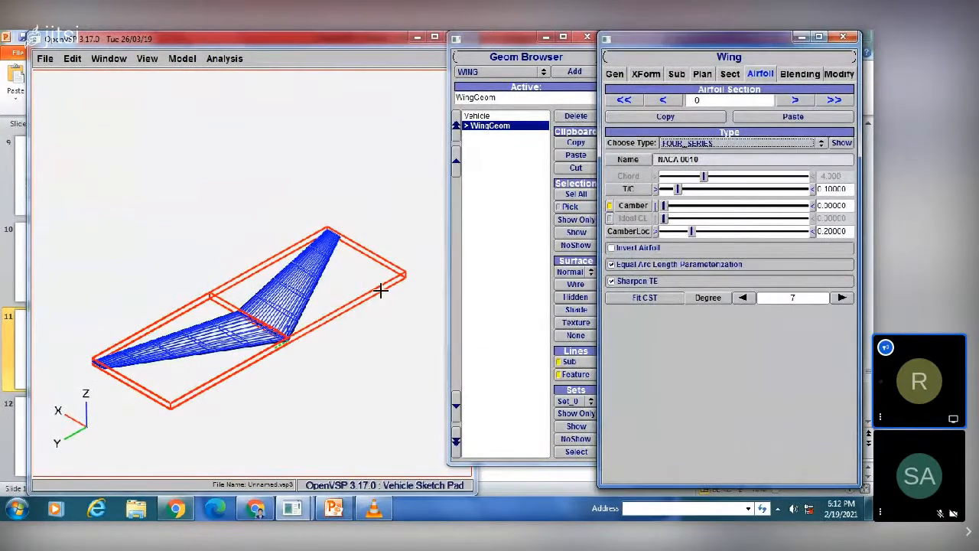
- Show the section 0 airfoil preview, place its window beside the wing settings and change the airfoil type to POINT
{"action": "scroll", "coordinate": [380, 290], "scroll_direction": "up", "scroll_amount": 5}
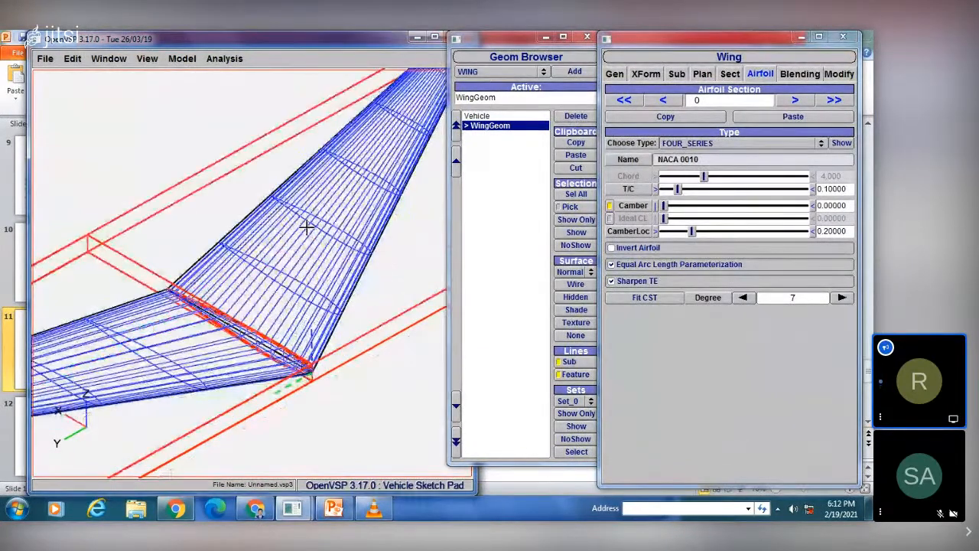
{"action": "left_click", "coordinate": [841, 143]}
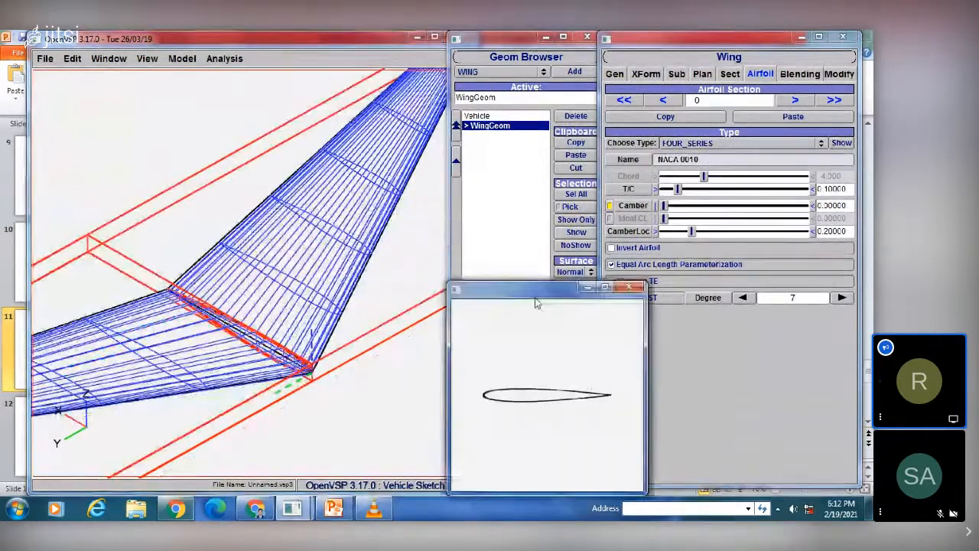
{"action": "left_click_drag", "start_coordinate": [537, 295], "coordinate": [449, 230]}
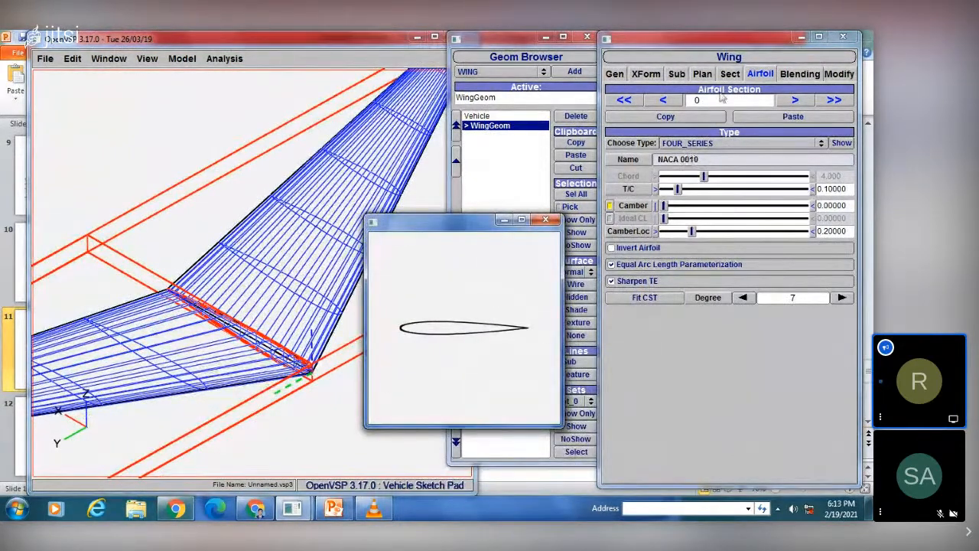
{"action": "left_click", "coordinate": [727, 143]}
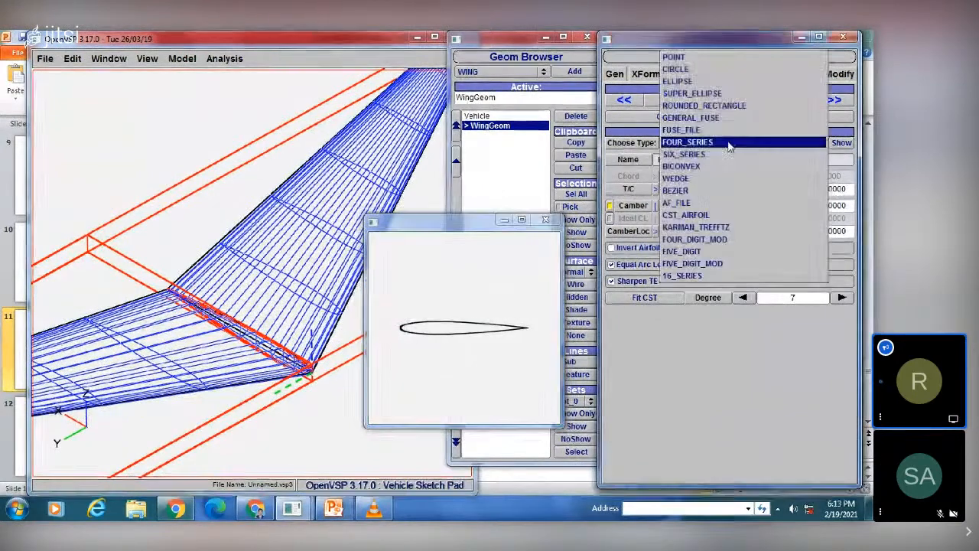
{"action": "left_click", "coordinate": [725, 58]}
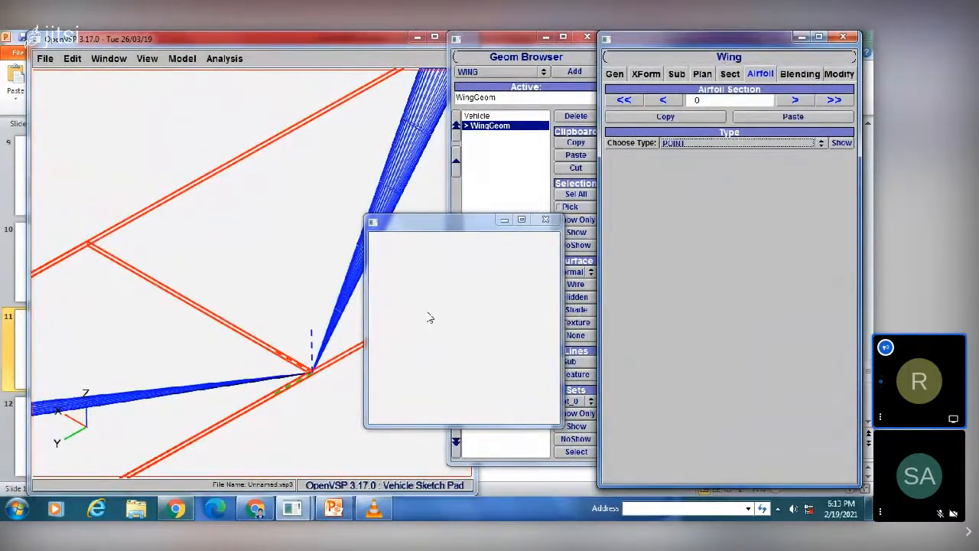
- Change the section 0 airfoil type to CIRCLE and view the resulting wing from a tilted angle
{"action": "scroll", "coordinate": [309, 372], "scroll_direction": "up", "scroll_amount": 3}
{"action": "right_click_drag", "start_coordinate": [308, 372], "coordinate": [275, 272]}
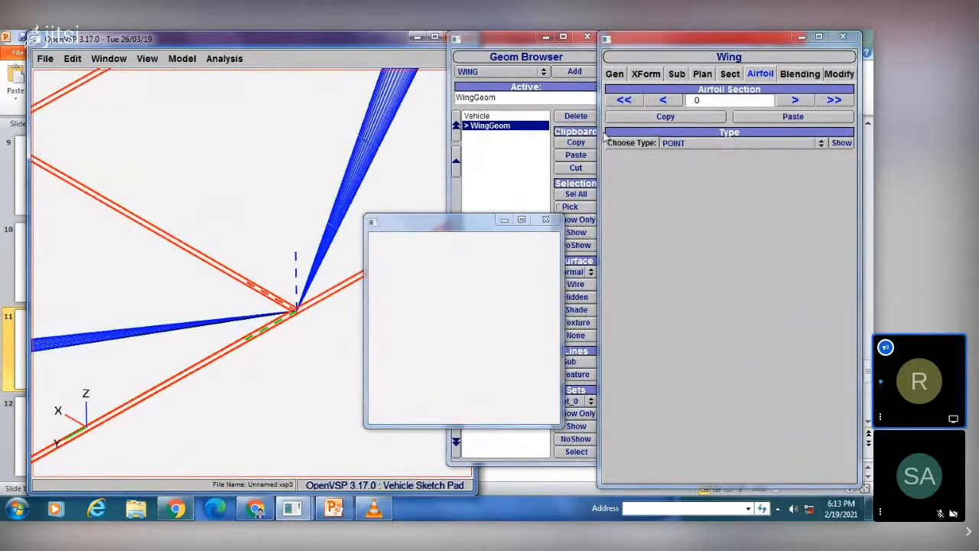
{"action": "left_click", "coordinate": [717, 143]}
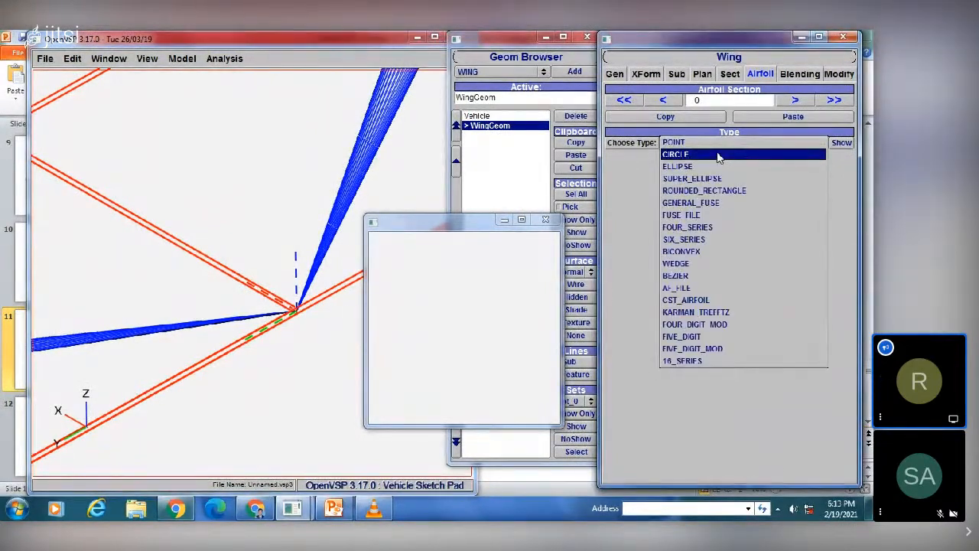
{"action": "left_click", "coordinate": [718, 155]}
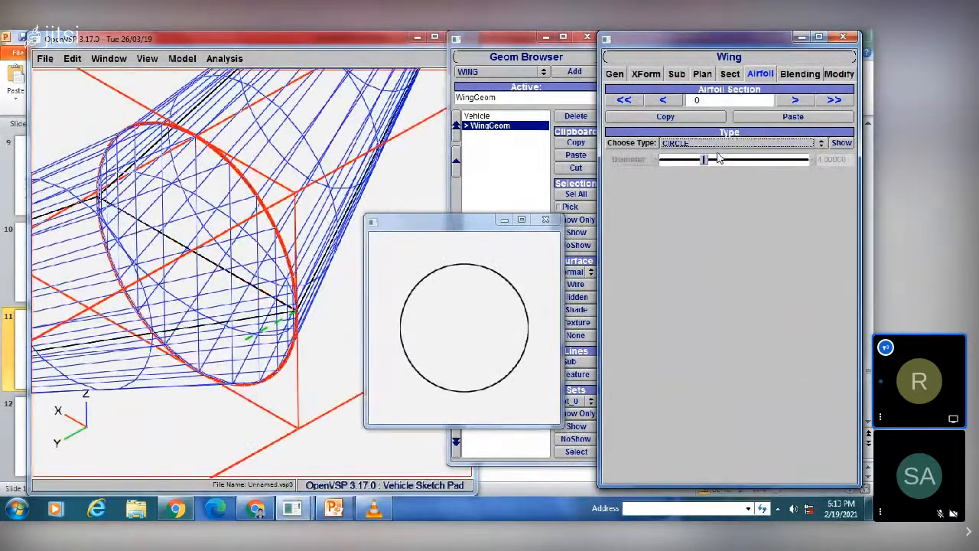
{"action": "right_click_drag", "start_coordinate": [329, 198], "coordinate": [306, 268]}
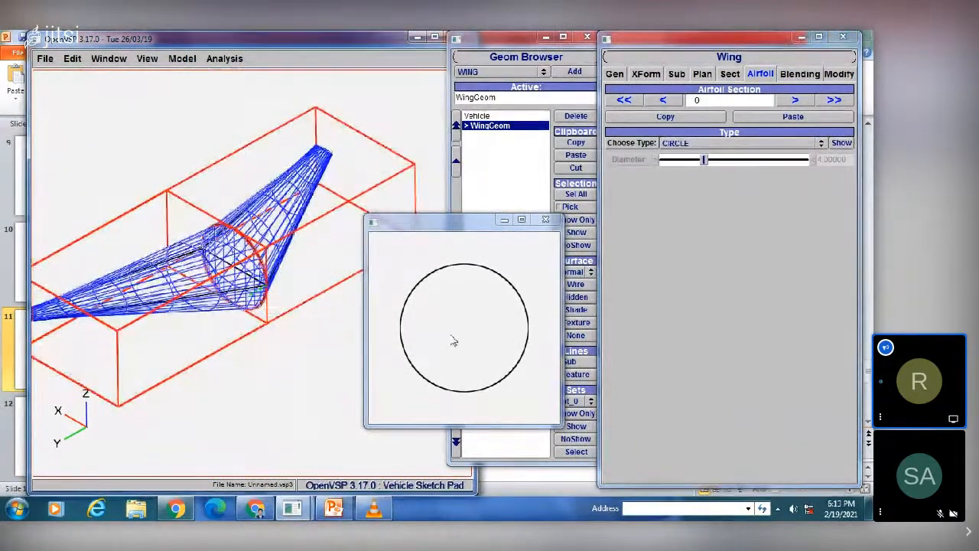
{"action": "left_click_drag", "start_coordinate": [226, 260], "coordinate": [249, 268]}
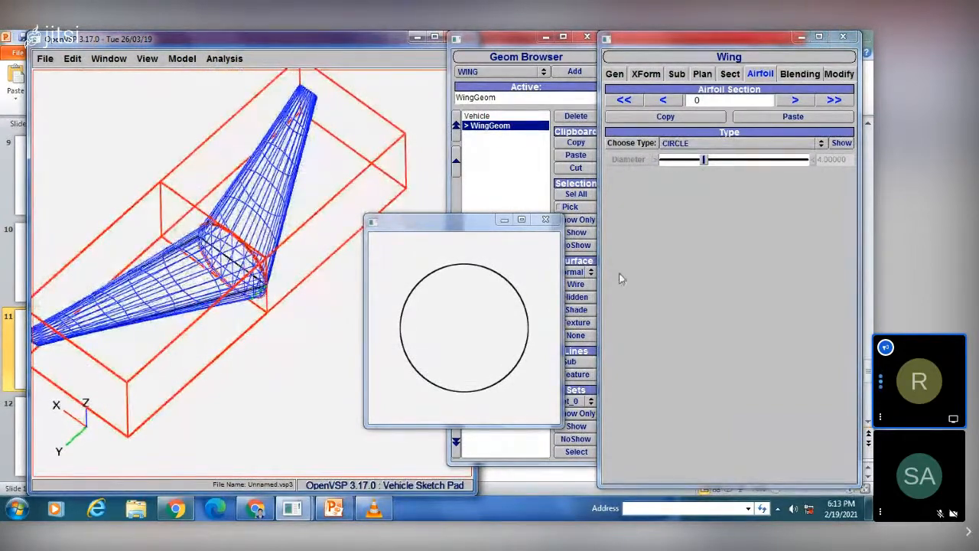
- Display the wing with shaded surfaces and place the airfoil preview beside the wing settings
{"action": "left_click_drag", "start_coordinate": [482, 224], "coordinate": [463, 240]}
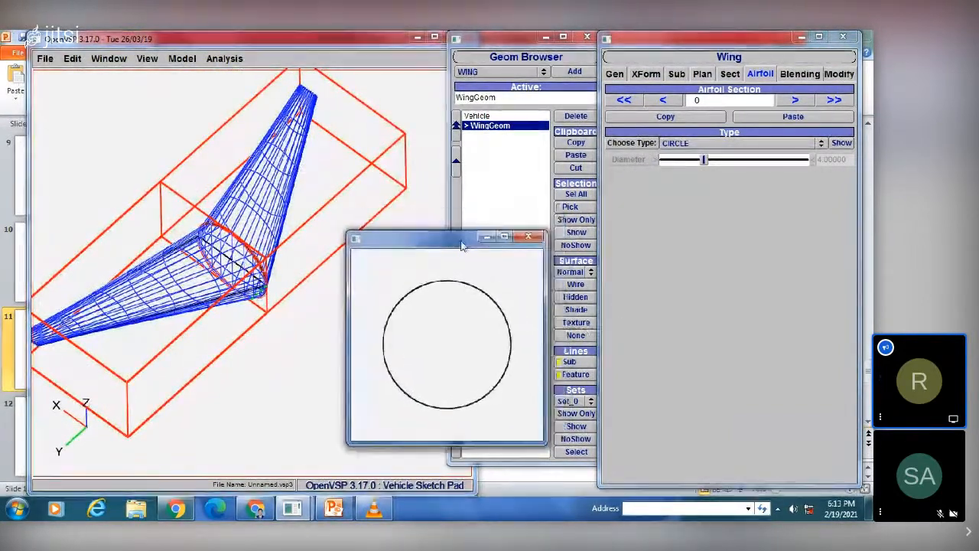
{"action": "left_click", "coordinate": [577, 310]}
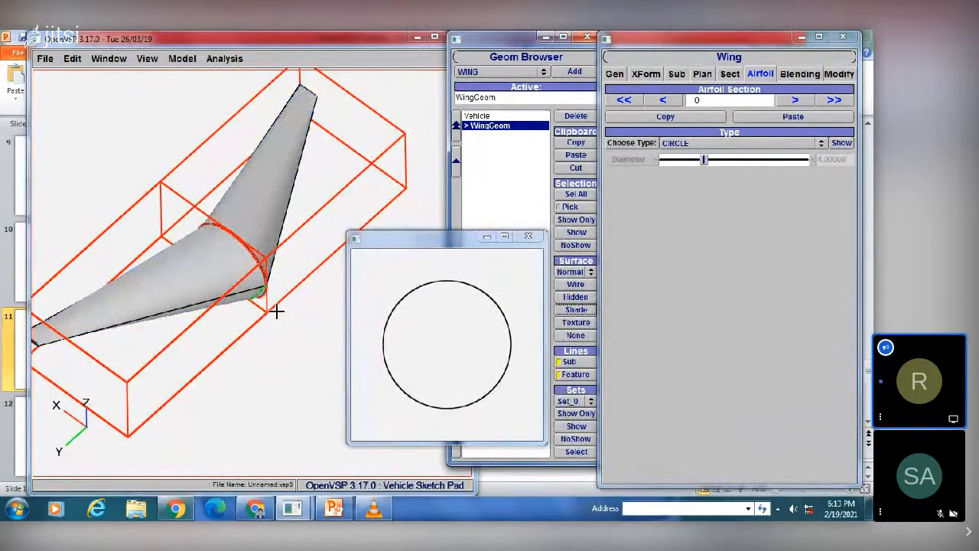
{"action": "left_click", "coordinate": [506, 160]}
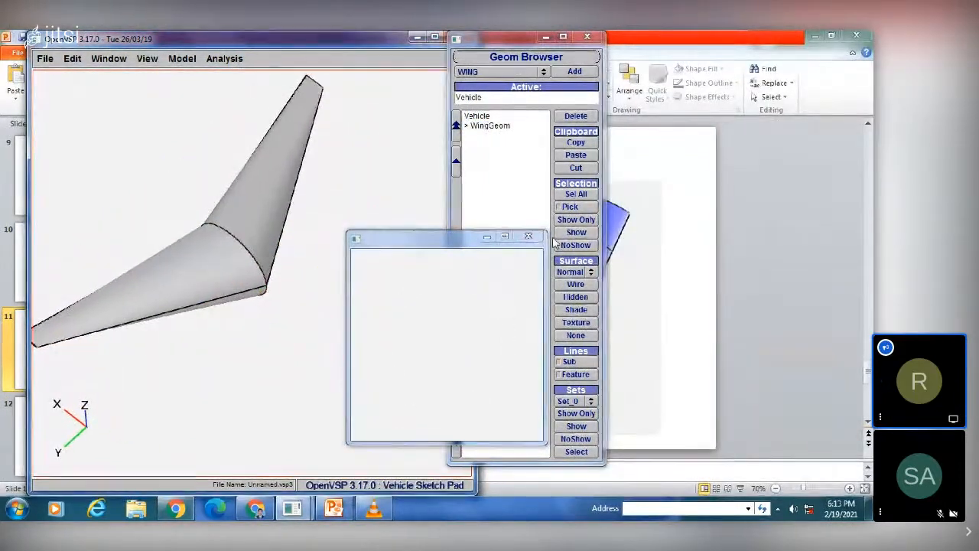
{"action": "left_click", "coordinate": [488, 126]}
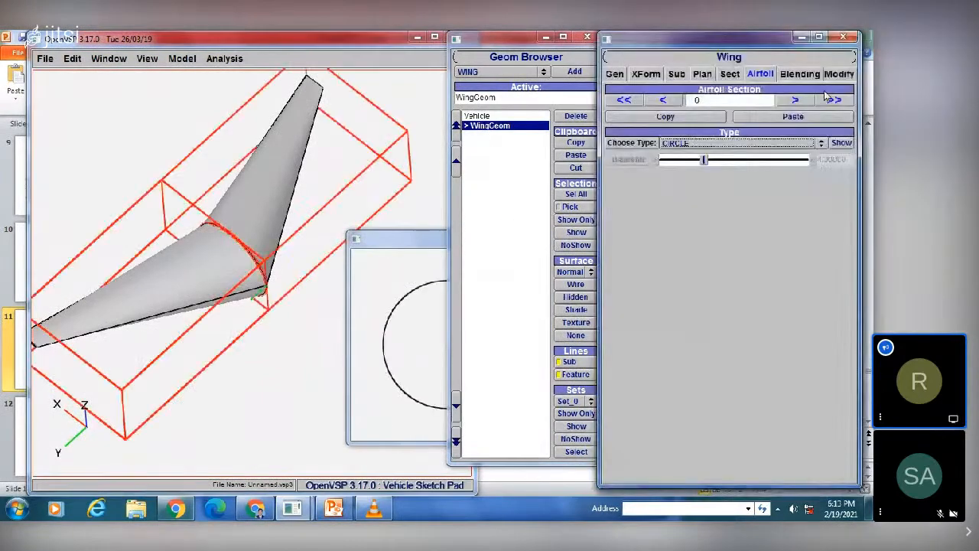
{"action": "left_click", "coordinate": [841, 143]}
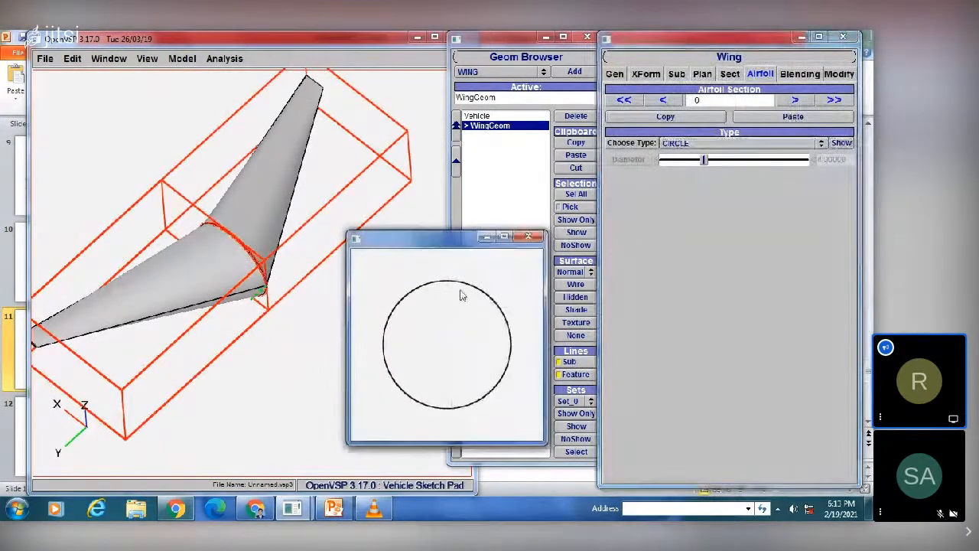
{"action": "left_click_drag", "start_coordinate": [409, 248], "coordinate": [398, 219]}
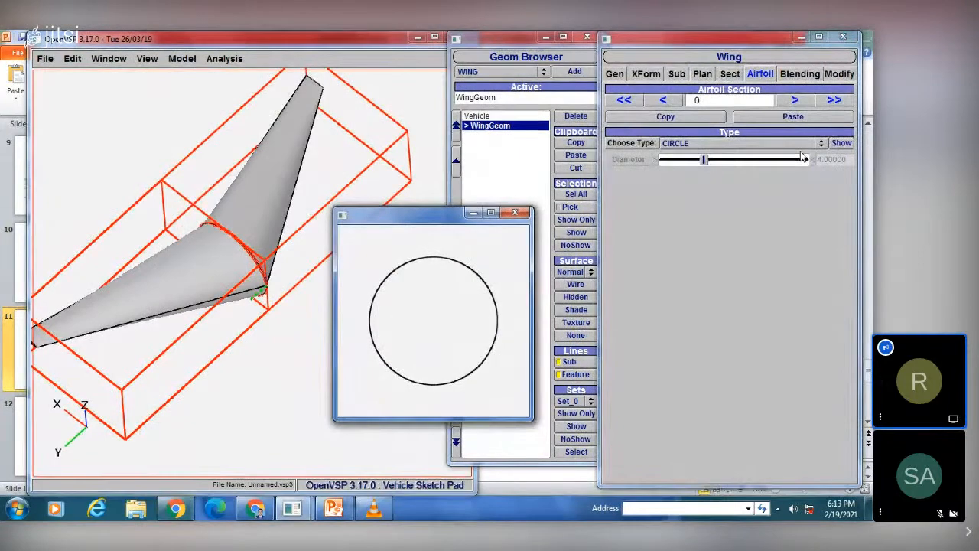
- Change the section 0 airfoil type to ELLIPSE, raise its height to about 5.66 and place the preview in view
{"action": "left_click", "coordinate": [712, 144]}
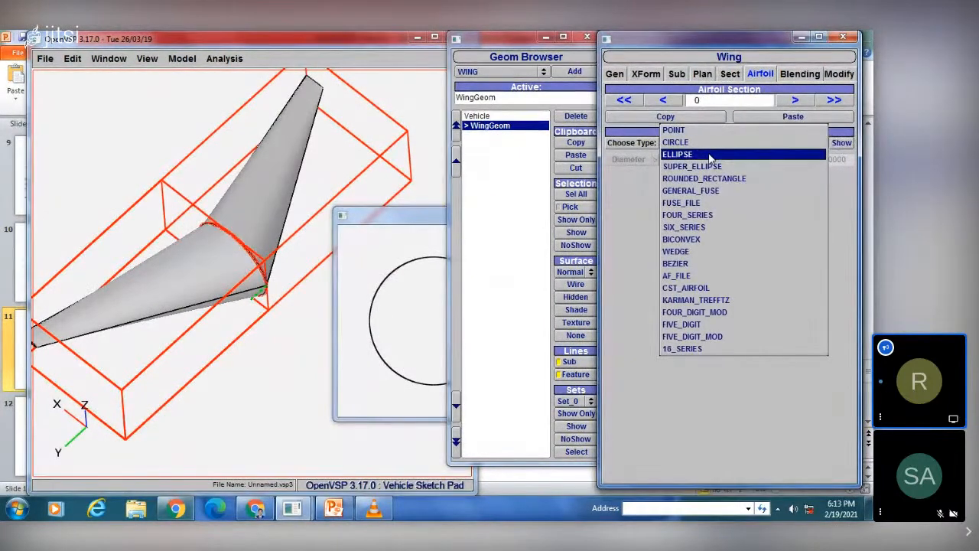
{"action": "left_click", "coordinate": [710, 156]}
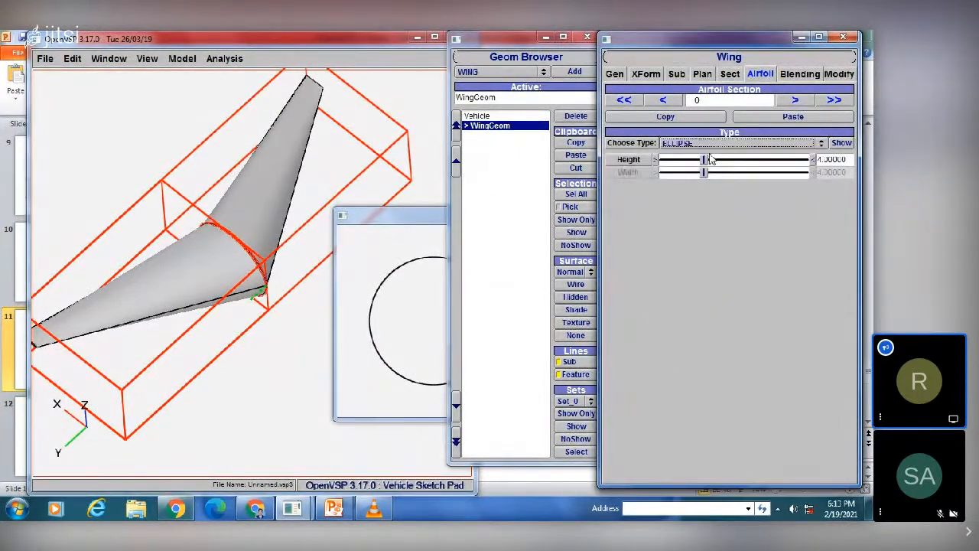
{"action": "left_click", "coordinate": [842, 143]}
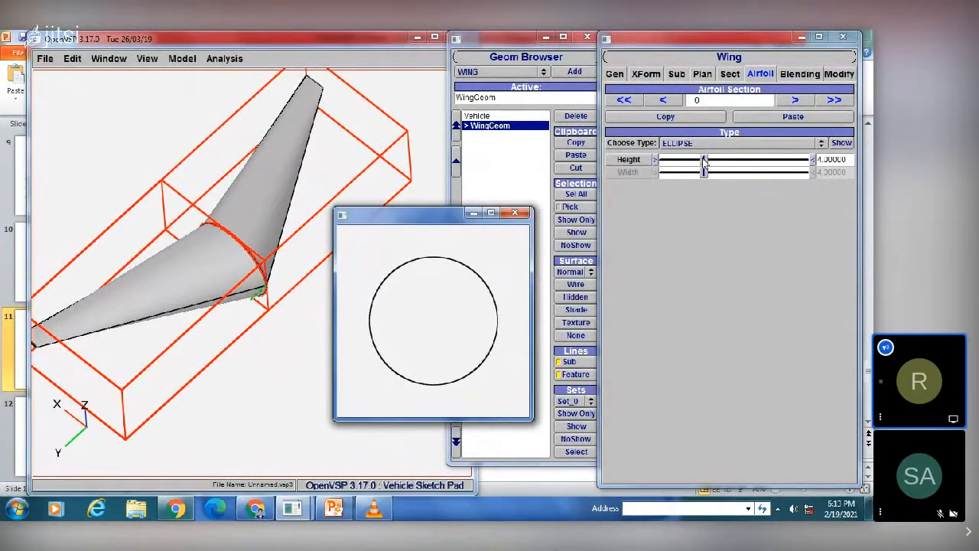
{"action": "left_click_drag", "start_coordinate": [705, 160], "coordinate": [720, 160]}
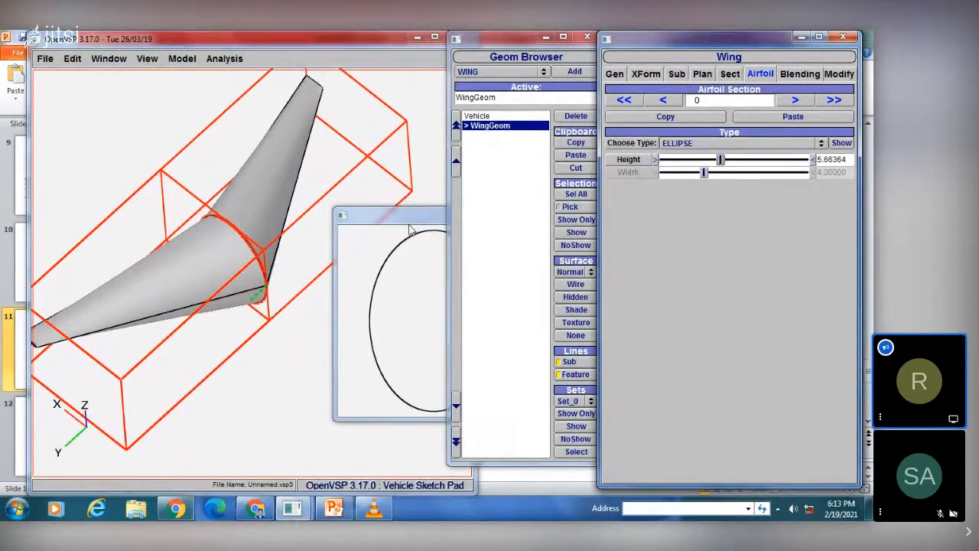
{"action": "left_click_drag", "start_coordinate": [411, 218], "coordinate": [530, 240]}
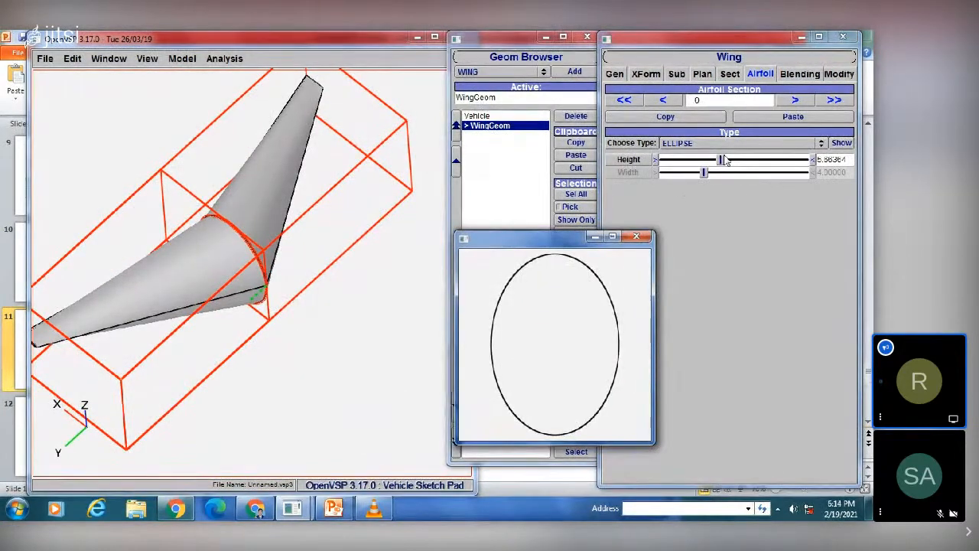
- Reduce the ellipse height to about 2.23 and show the airfoil preview
{"action": "left_click_drag", "start_coordinate": [723, 160], "coordinate": [766, 161]}
{"action": "left_click_drag", "start_coordinate": [705, 170], "coordinate": [691, 165]}
{"action": "left_click", "coordinate": [839, 144]}
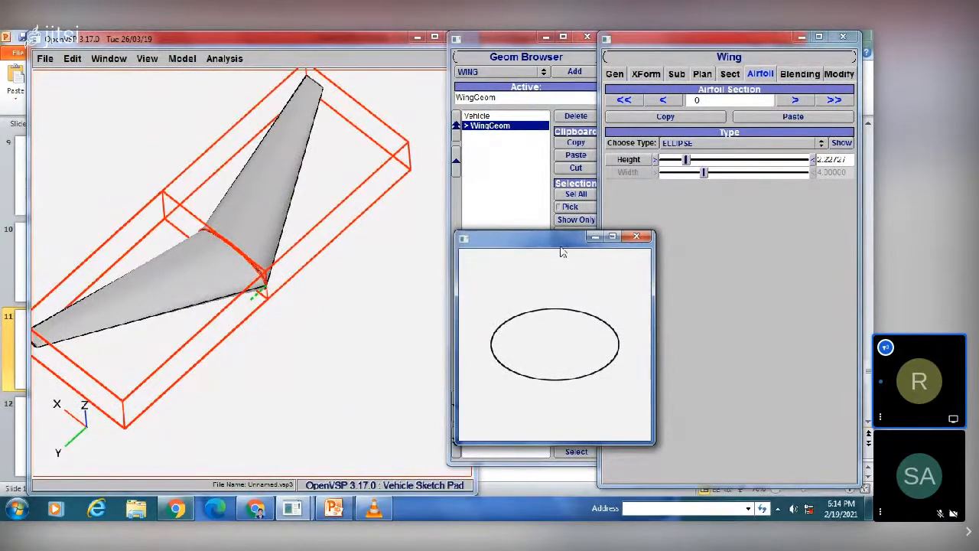
- Change the section 0 airfoil type to SUPER_ELLIPSE and show its preview clear of the parameter settings
{"action": "left_click", "coordinate": [712, 143]}
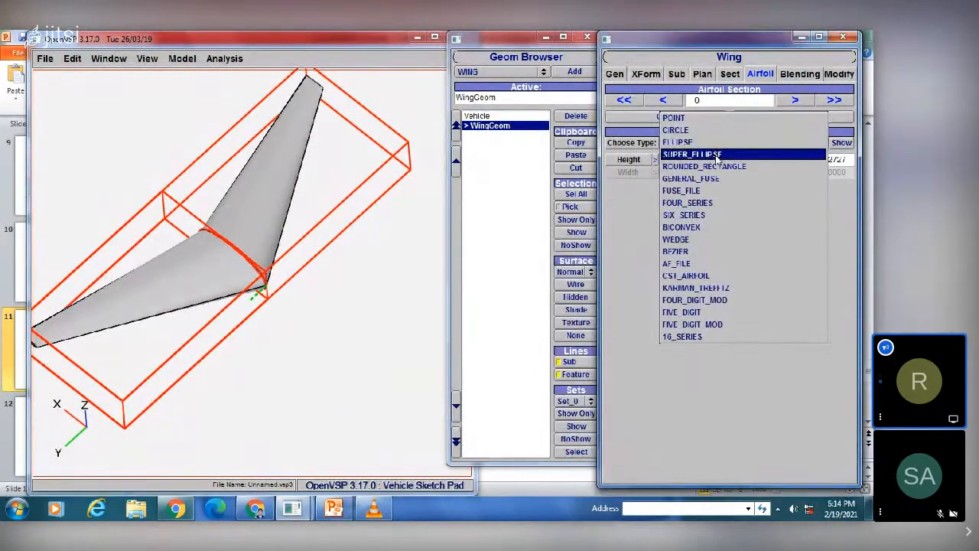
{"action": "left_click", "coordinate": [718, 155]}
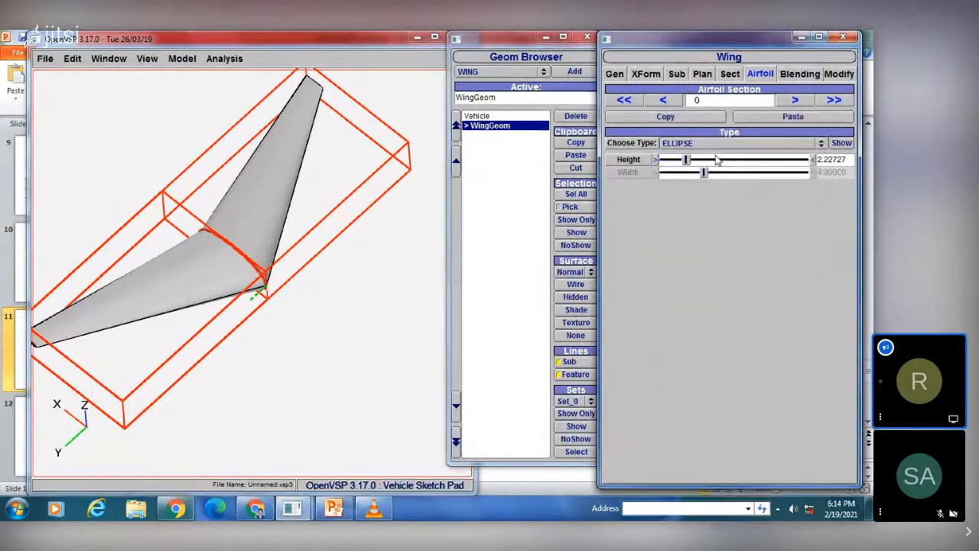
{"action": "left_click", "coordinate": [842, 143]}
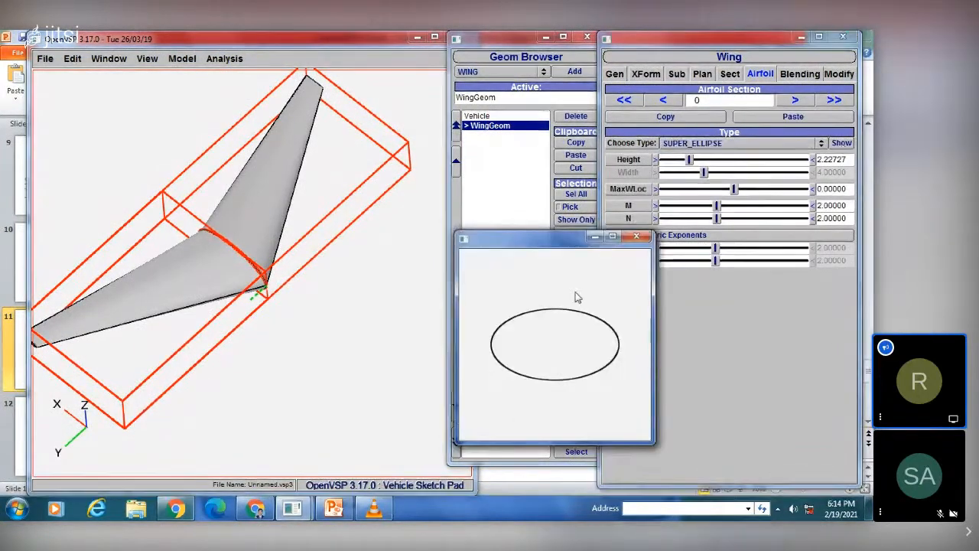
{"action": "left_click_drag", "start_coordinate": [538, 250], "coordinate": [467, 252]}
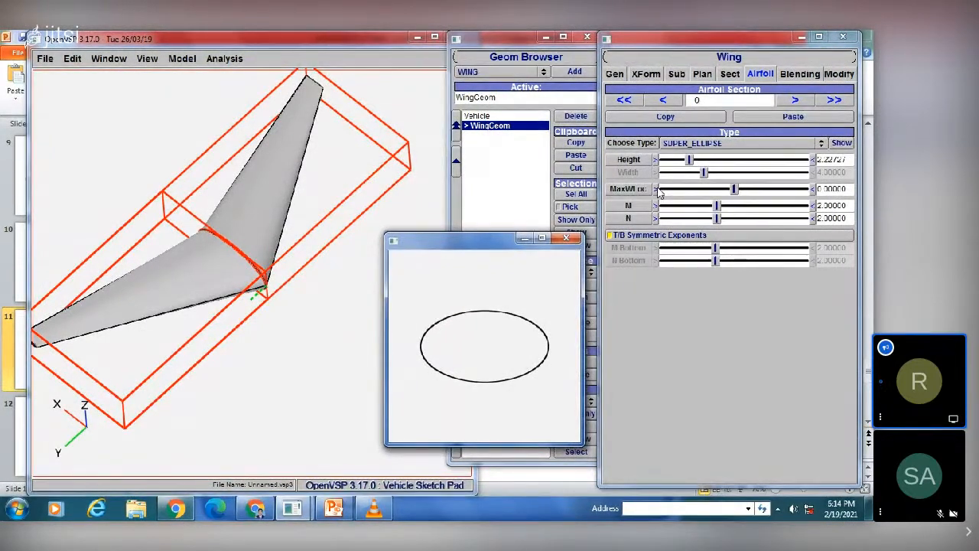
- Set the super ellipse's height to about 3.50 and its MaxWLoc to about 0.64
{"action": "left_click_drag", "start_coordinate": [688, 161], "coordinate": [703, 160]}
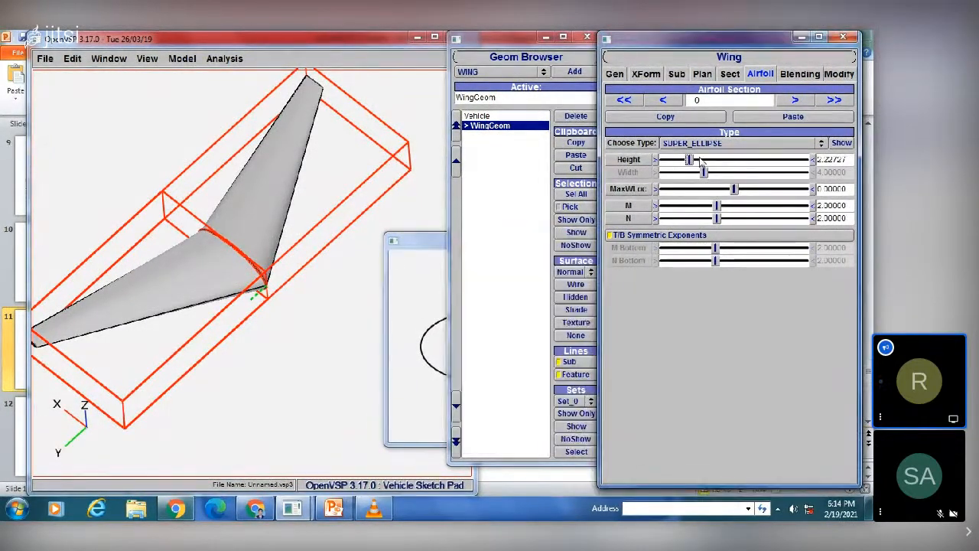
{"action": "left_click", "coordinate": [402, 253]}
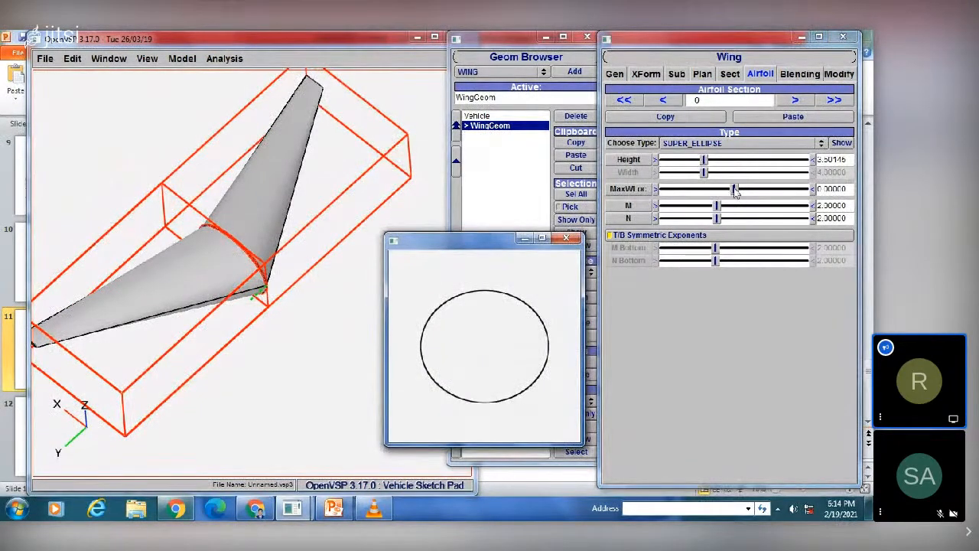
{"action": "left_click_drag", "start_coordinate": [734, 189], "coordinate": [756, 190]}
{"action": "left_click_drag", "start_coordinate": [418, 249], "coordinate": [464, 232]}
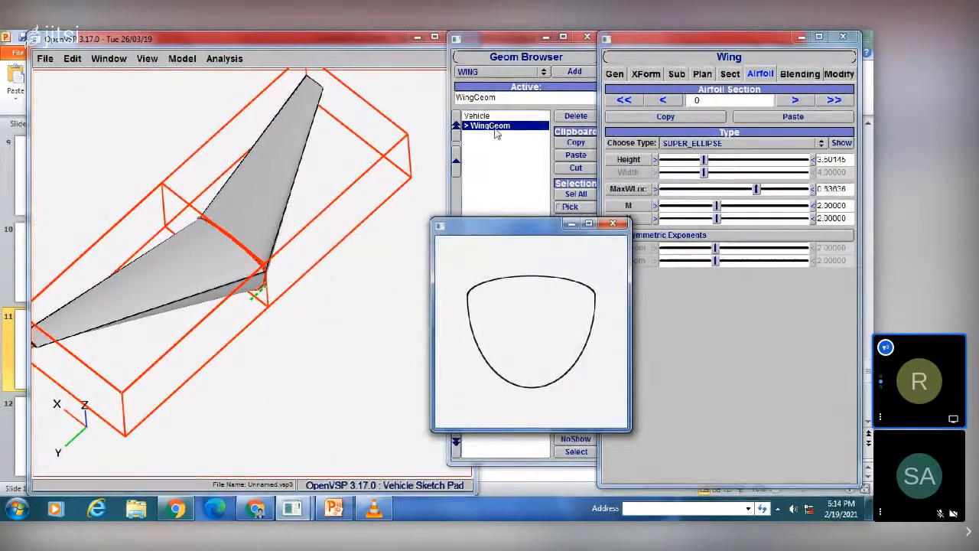
- Display the wing as a wireframe and bring the airfoil preview back beside the wing settings
{"action": "left_click_drag", "start_coordinate": [525, 228], "coordinate": [706, 336]}
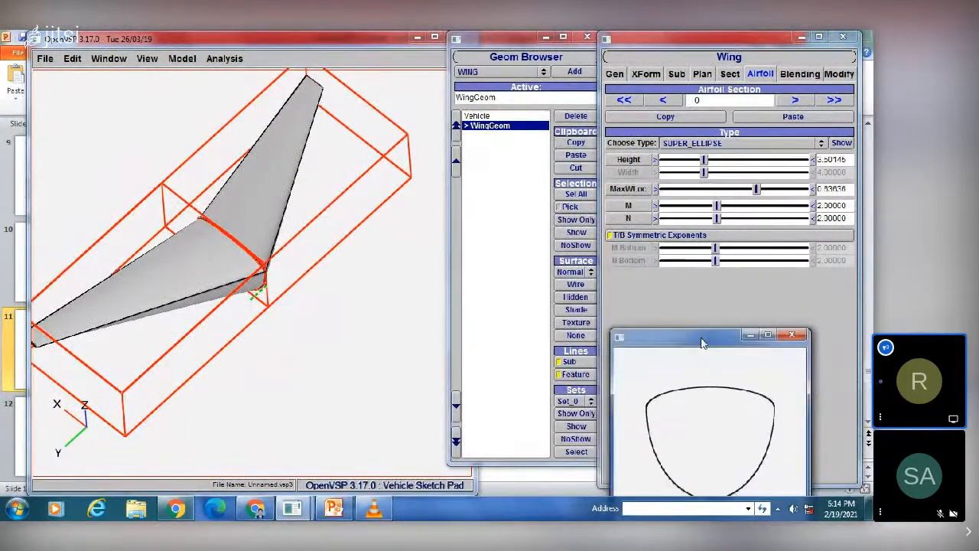
{"action": "left_click", "coordinate": [575, 284]}
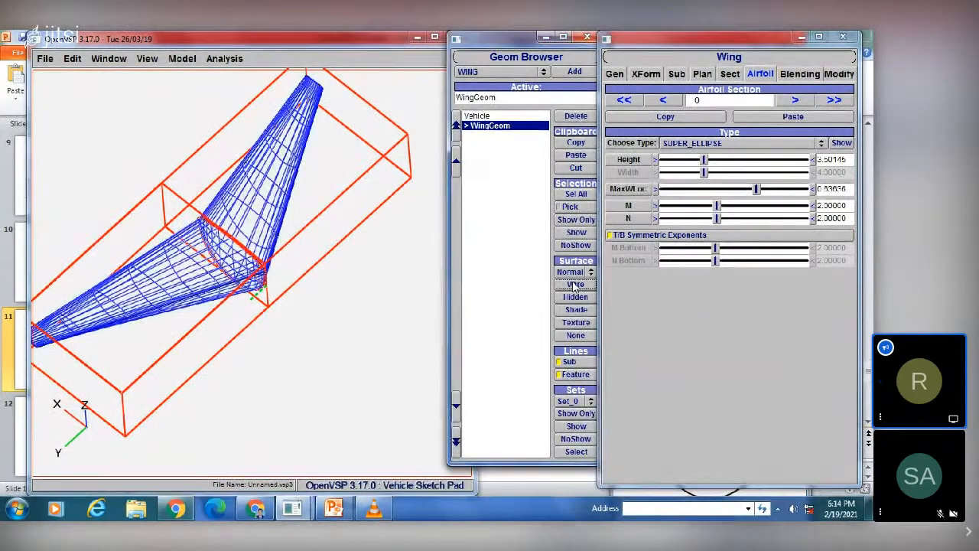
{"action": "left_click", "coordinate": [689, 491]}
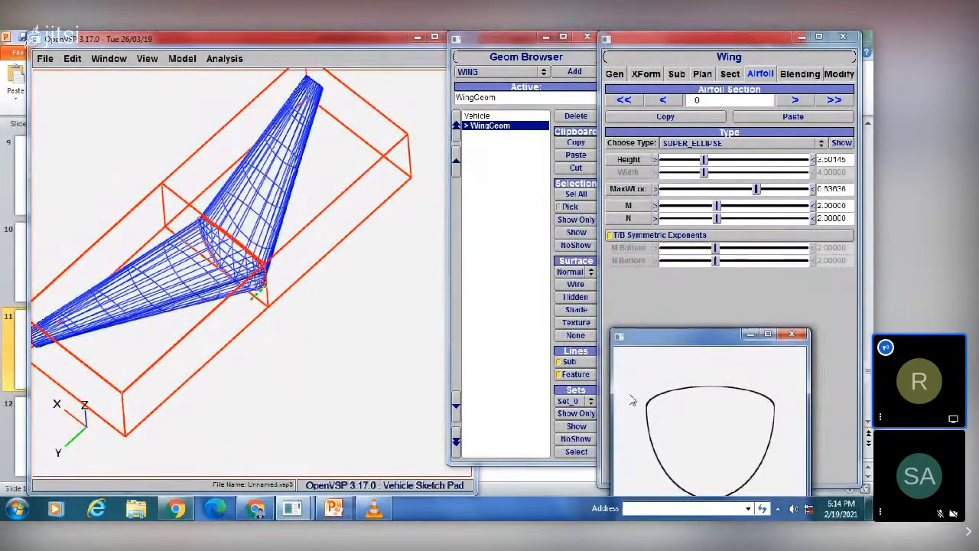
{"action": "left_click_drag", "start_coordinate": [643, 336], "coordinate": [437, 213]}
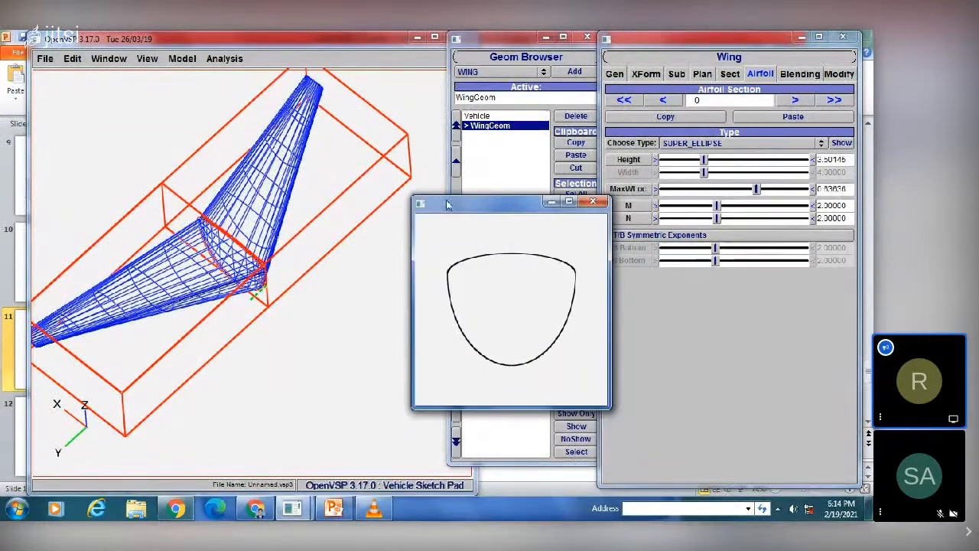
- Raise the super ellipse's M exponent to about 3.15 and bring the airfoil preview back into view
{"action": "left_click", "coordinate": [728, 208]}
{"action": "left_click", "coordinate": [728, 206]}
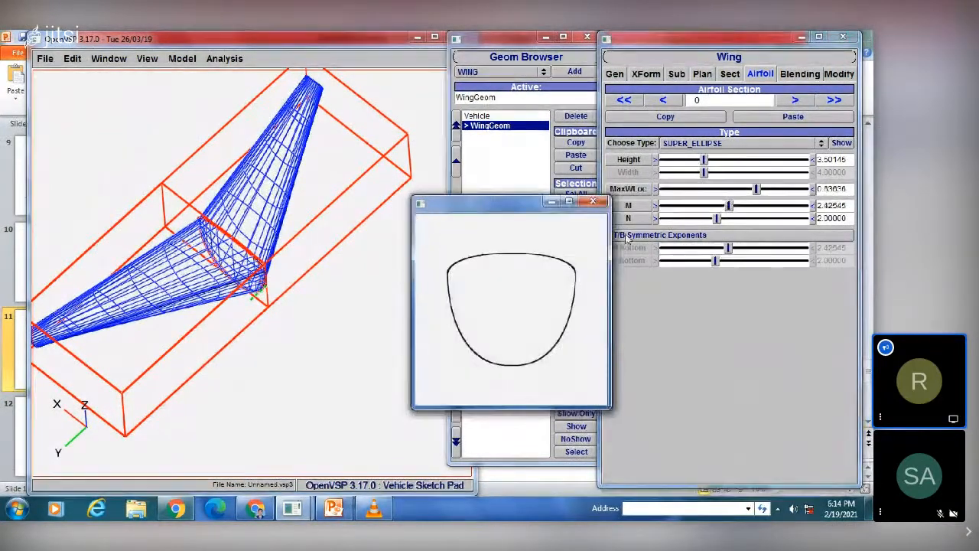
{"action": "left_click_drag", "start_coordinate": [524, 203], "coordinate": [715, 280]}
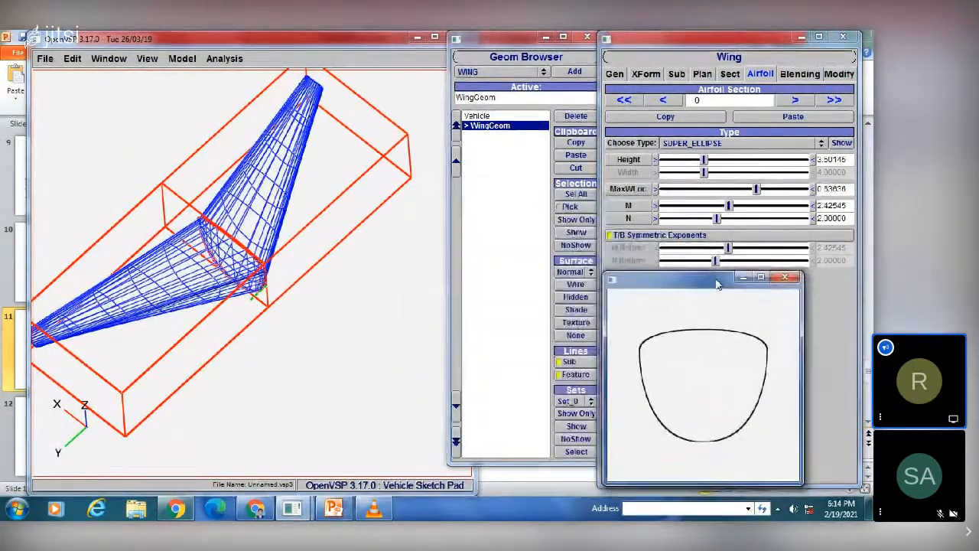
{"action": "left_click", "coordinate": [750, 207]}
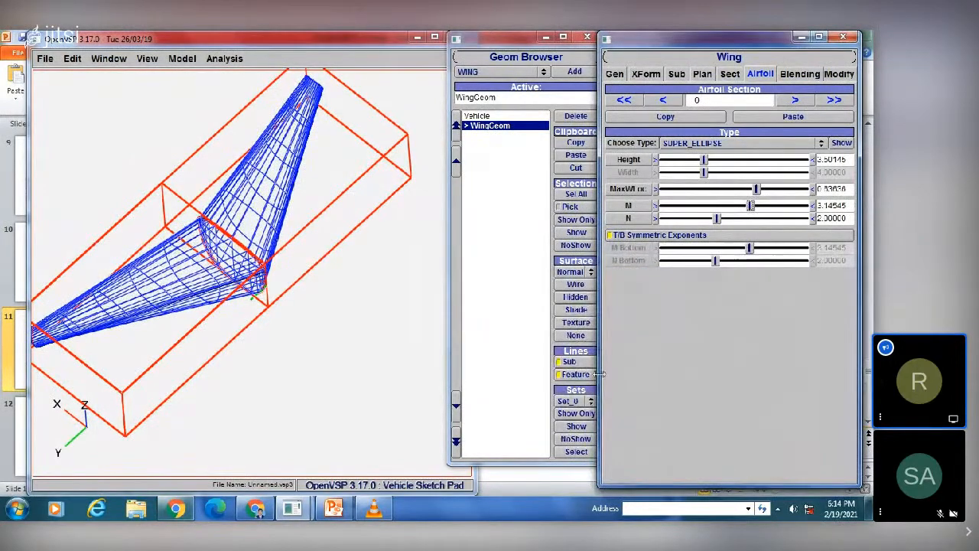
{"action": "left_click", "coordinate": [842, 142]}
{"action": "left_click_drag", "start_coordinate": [698, 271], "coordinate": [452, 231]}
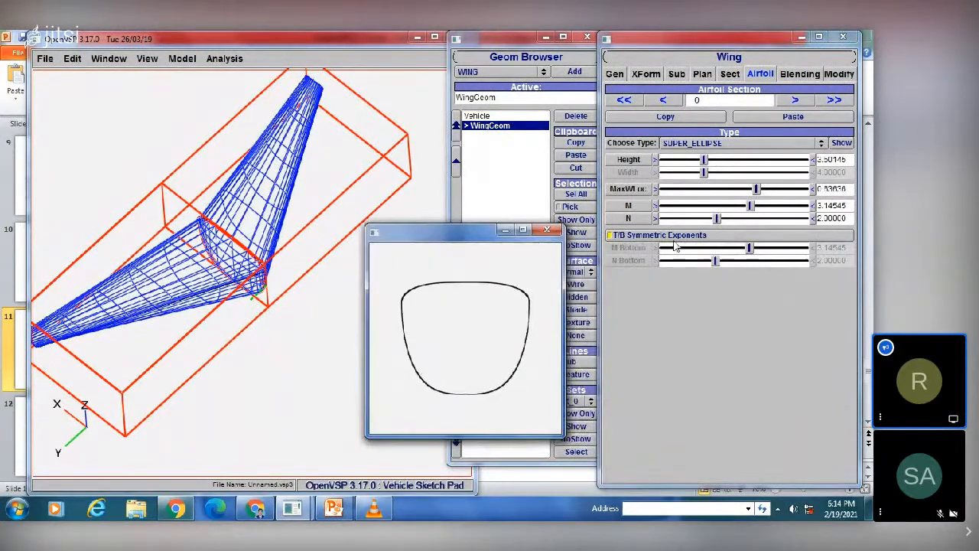
- Raise the super ellipse's N exponent to about 3.01 and show the airfoil preview
{"action": "left_click", "coordinate": [583, 260]}
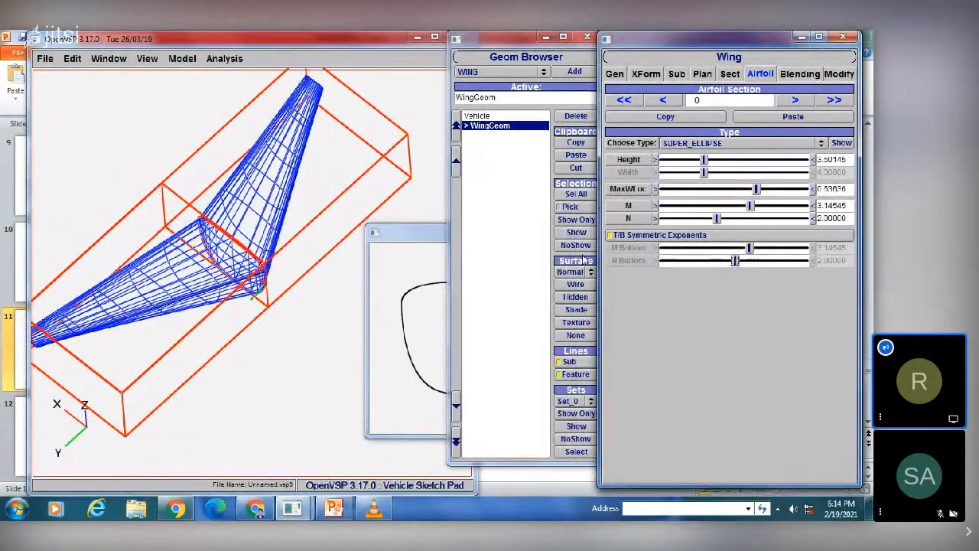
{"action": "left_click", "coordinate": [407, 233]}
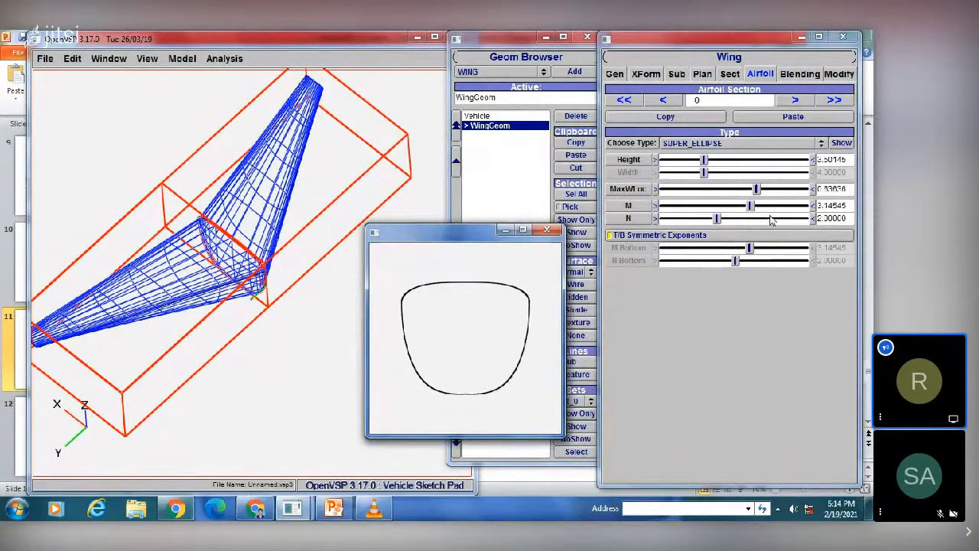
{"action": "left_click_drag", "start_coordinate": [771, 219], "coordinate": [745, 218]}
{"action": "left_click", "coordinate": [427, 235]}
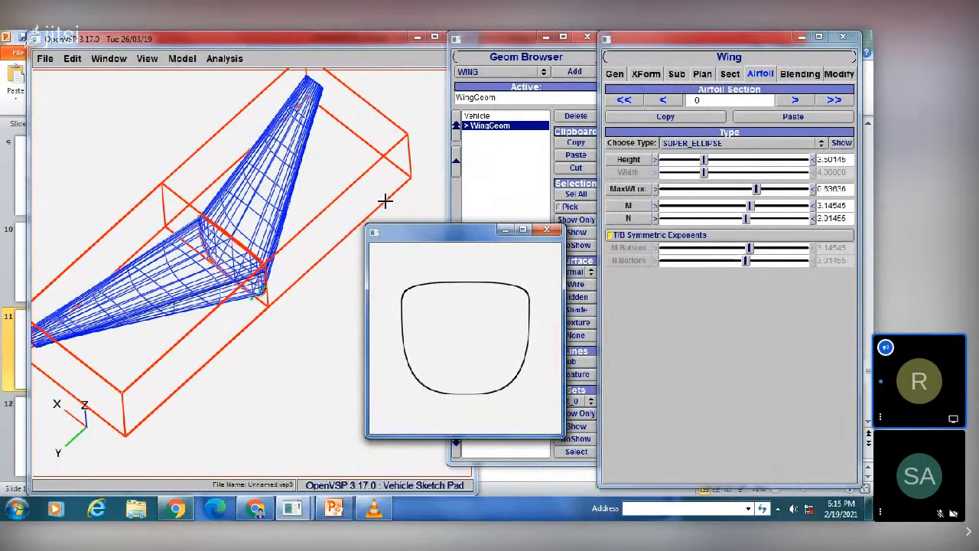
- Change the root section's airfoil type to ROUNDED_RECTANGLE and move the airfoil preview to inspect the wireframe wing
{"action": "left_click", "coordinate": [742, 142]}
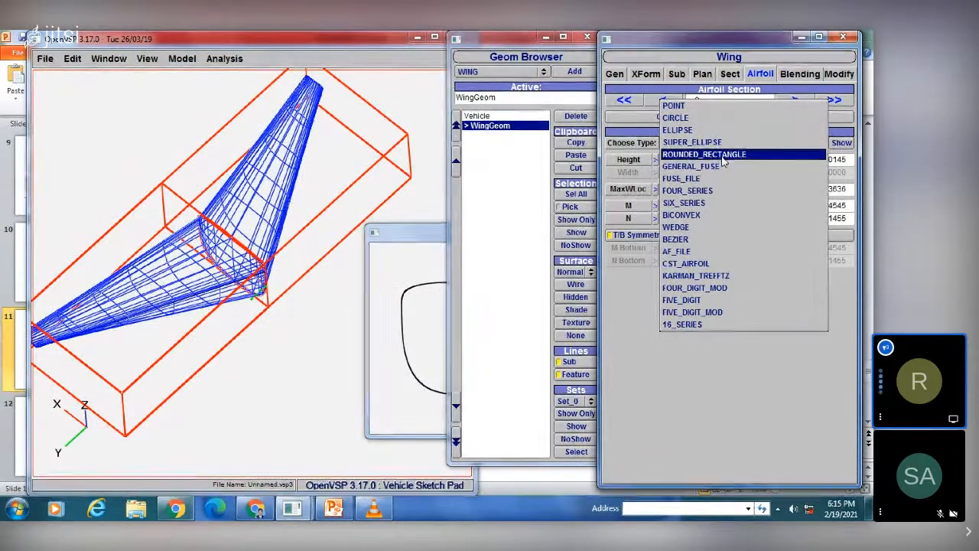
{"action": "left_click", "coordinate": [723, 156]}
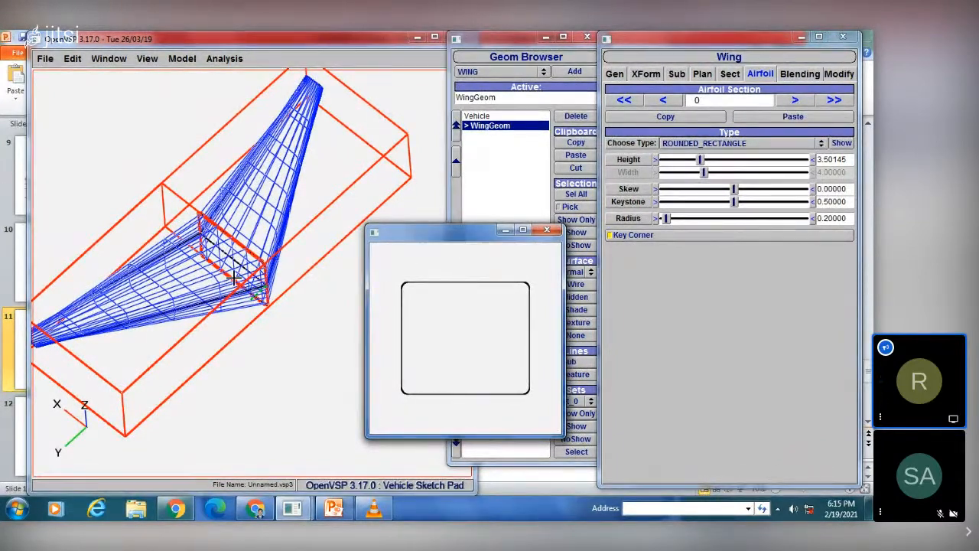
{"action": "left_click_drag", "start_coordinate": [234, 279], "coordinate": [190, 274]}
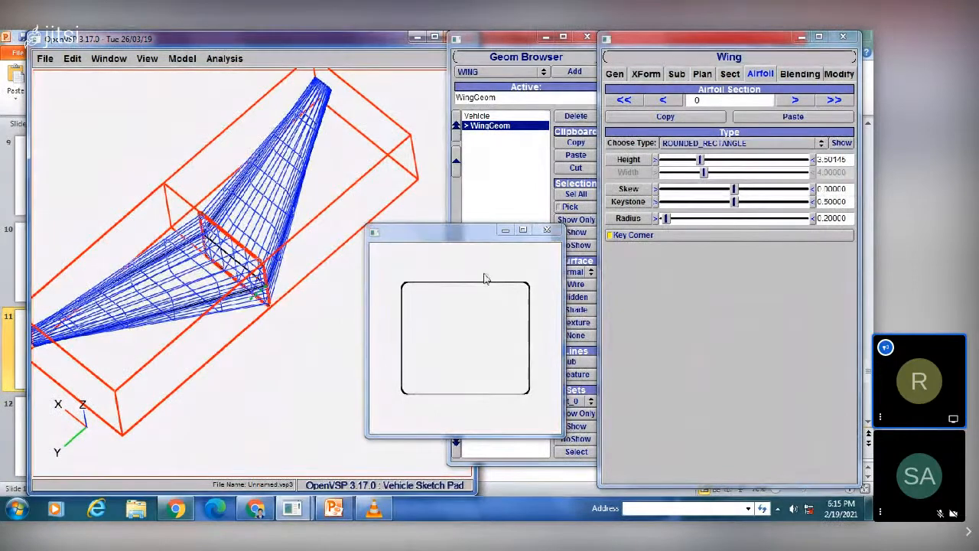
{"action": "left_click_drag", "start_coordinate": [426, 233], "coordinate": [489, 191]}
{"action": "left_click_drag", "start_coordinate": [232, 233], "coordinate": [264, 257]}
{"action": "mouse_move", "coordinate": [446, 199]}
{"action": "left_mouse_down"}
{"action": "mouse_move", "coordinate": [450, 319]}
{"action": "mouse_move", "coordinate": [304, 331]}
{"action": "mouse_move", "coordinate": [278, 323]}
{"action": "left_mouse_up"}
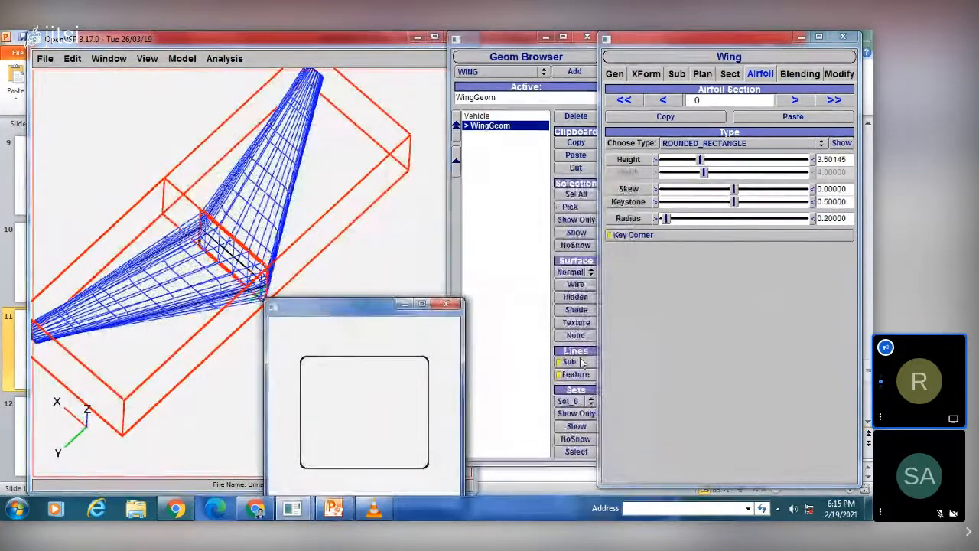
- Display the wing shaded and move the airfoil preview back beside the wing settings
{"action": "left_click", "coordinate": [576, 309]}
{"action": "mouse_move", "coordinate": [270, 214]}
{"action": "left_mouse_down"}
{"action": "mouse_move", "coordinate": [287, 105]}
{"action": "mouse_move", "coordinate": [194, 183]}
{"action": "mouse_move", "coordinate": [283, 175]}
{"action": "mouse_move", "coordinate": [247, 127]}
{"action": "mouse_move", "coordinate": [295, 192]}
{"action": "left_mouse_up"}
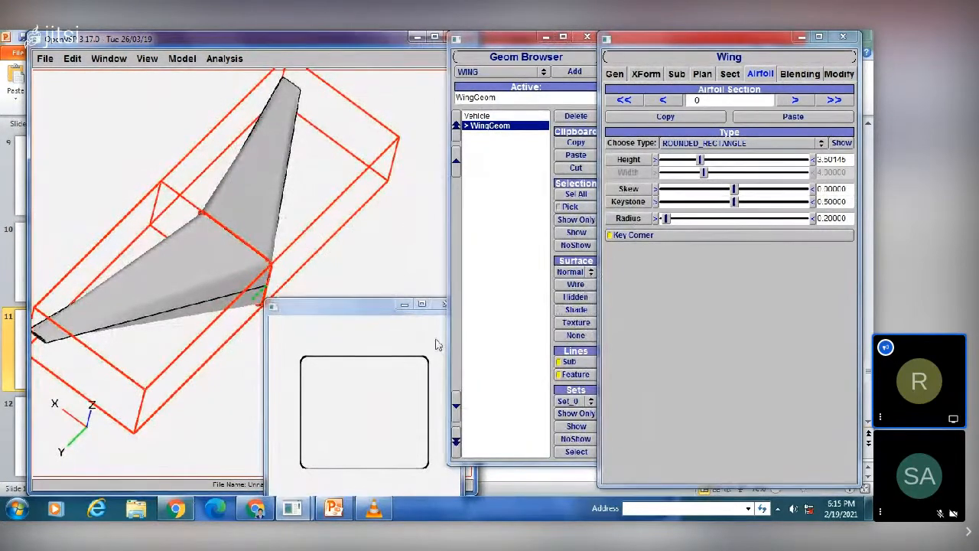
{"action": "left_click_drag", "start_coordinate": [333, 321], "coordinate": [430, 194]}
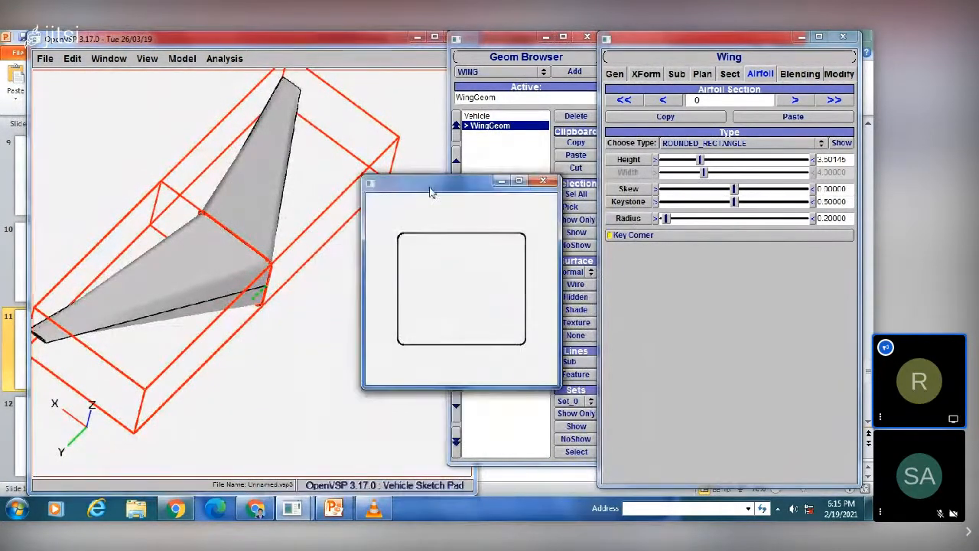
- Change the airfoil type to GENERAL_FUSE and inspect the resulting wing shape
{"action": "left_click", "coordinate": [690, 144]}
{"action": "left_click", "coordinate": [693, 152]}
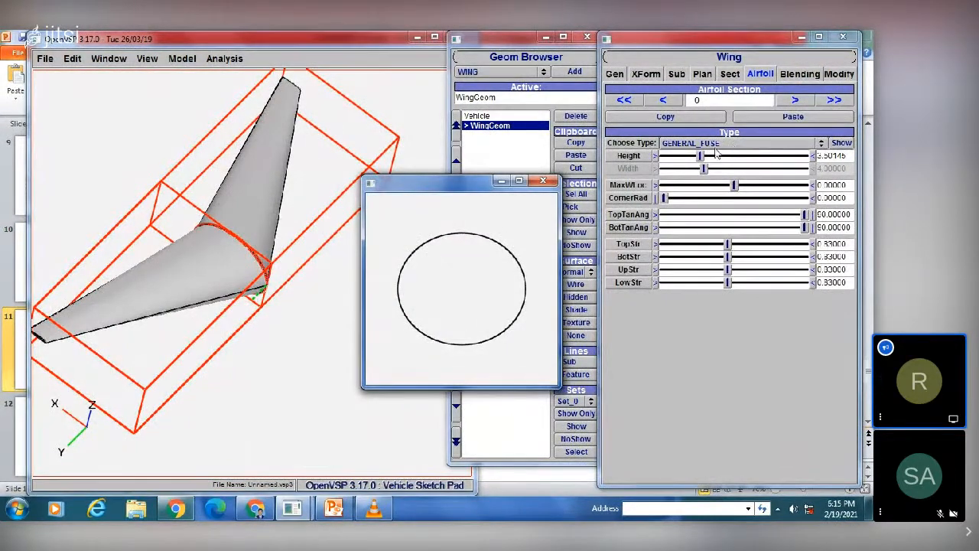
{"action": "left_click_drag", "start_coordinate": [255, 222], "coordinate": [388, 216]}
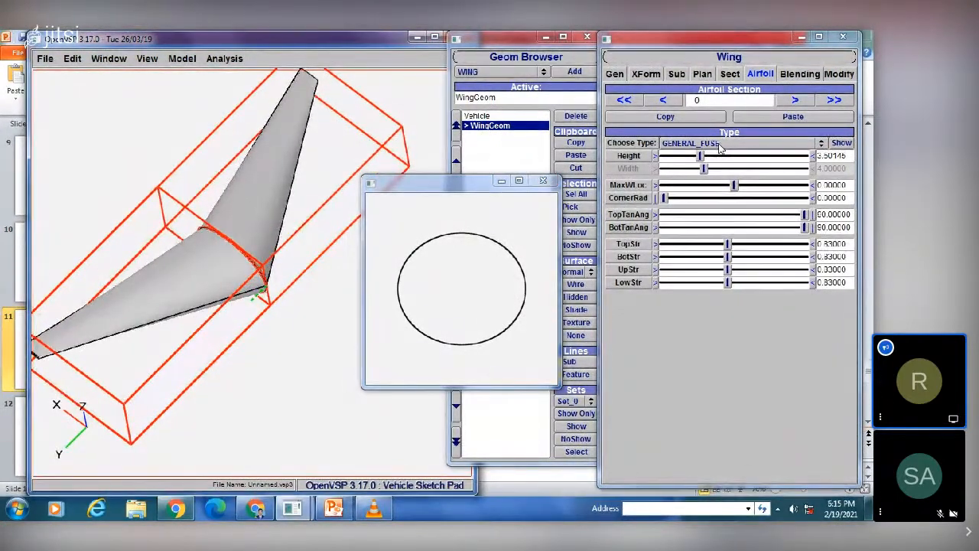
- Change the airfoil type to FOUR_SERIES, highlight its NACA name and show the airfoil preview
{"action": "left_click", "coordinate": [719, 144]}
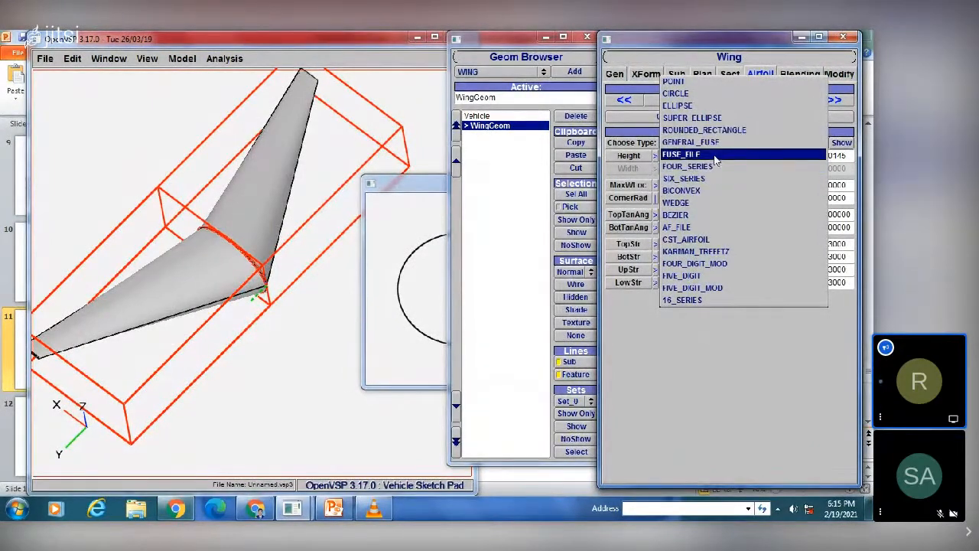
{"action": "left_click", "coordinate": [713, 169]}
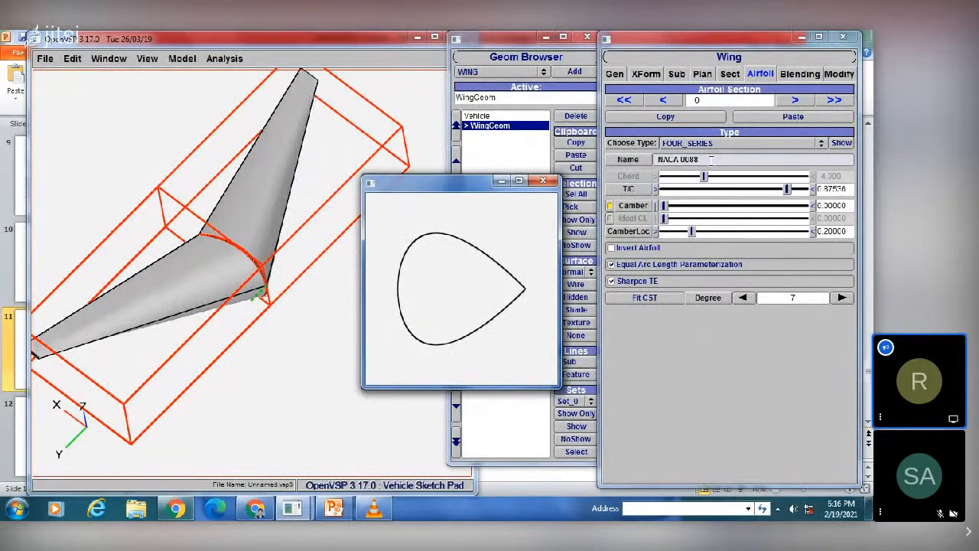
{"action": "left_click_drag", "start_coordinate": [712, 161], "coordinate": [656, 159]}
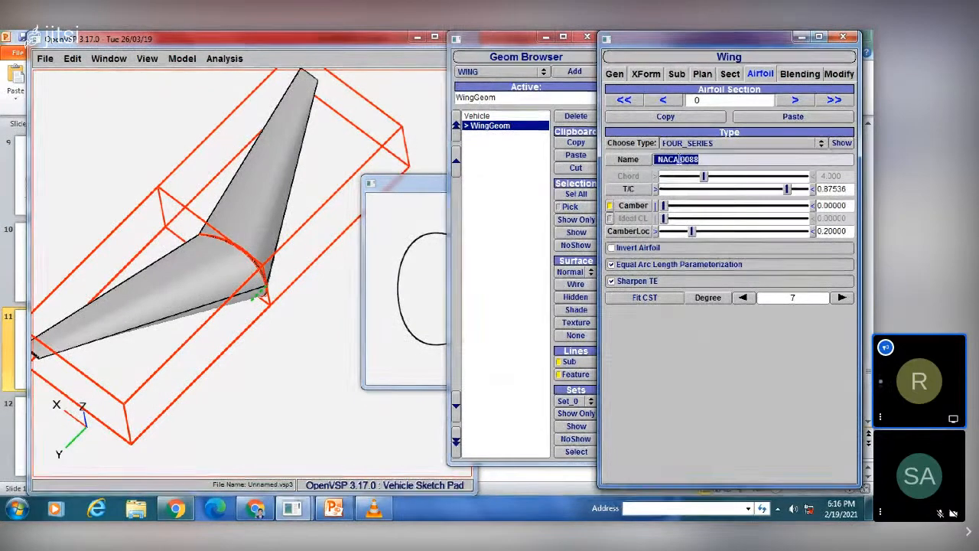
{"action": "left_click", "coordinate": [702, 158]}
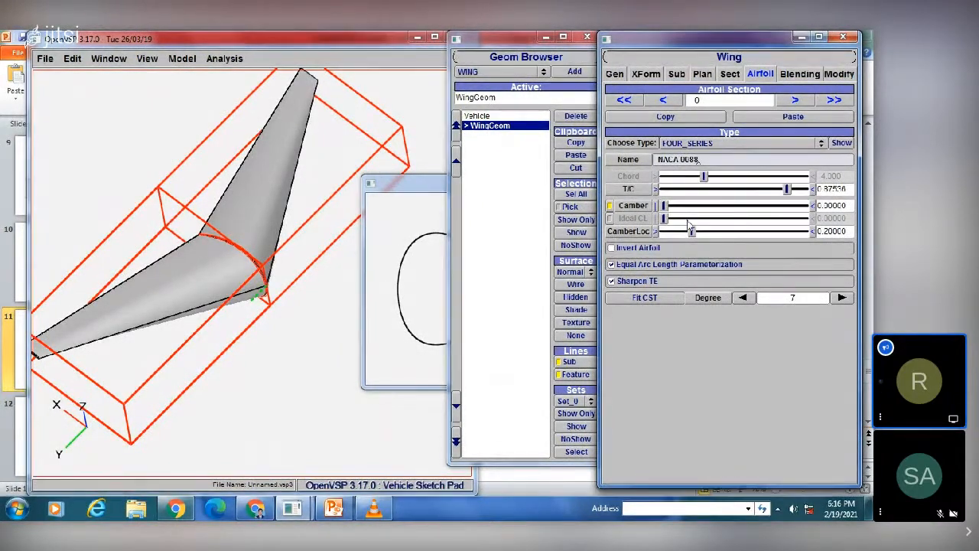
{"action": "left_click", "coordinate": [400, 197]}
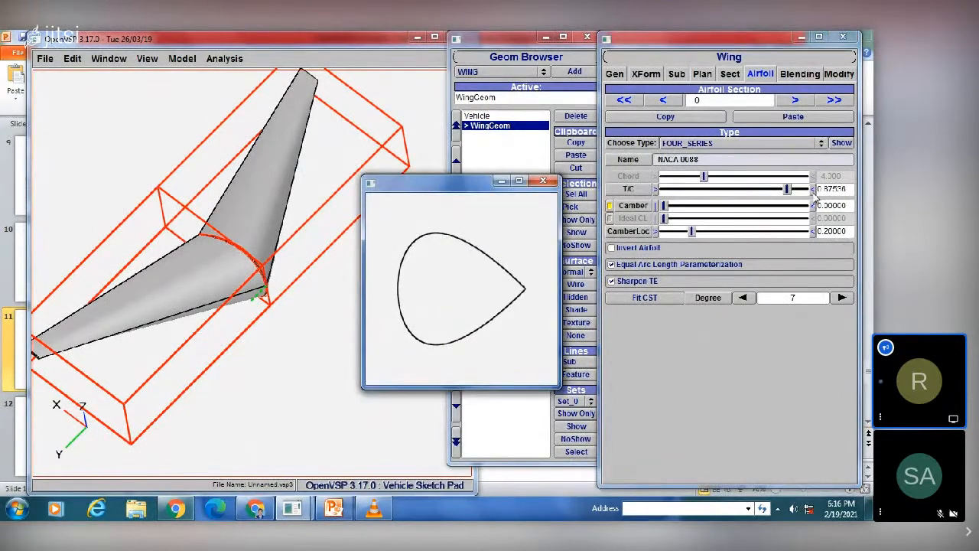
- Reduce the four-series airfoil's T/C to about 0.42 and raise its CamberLoc to about 0.34, with the preview shown
{"action": "left_click_drag", "start_coordinate": [787, 190], "coordinate": [723, 190]}
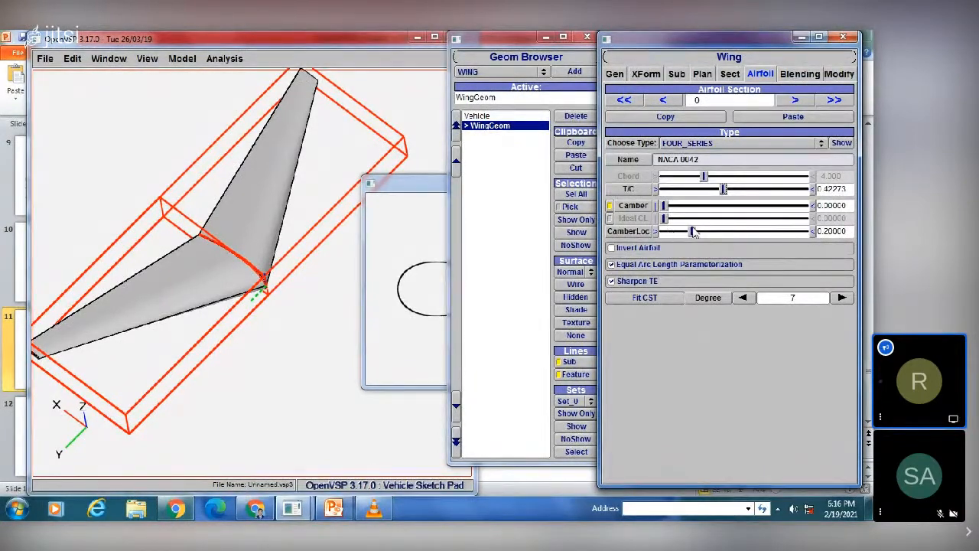
{"action": "left_click_drag", "start_coordinate": [692, 232], "coordinate": [711, 232]}
{"action": "left_click", "coordinate": [406, 184]}
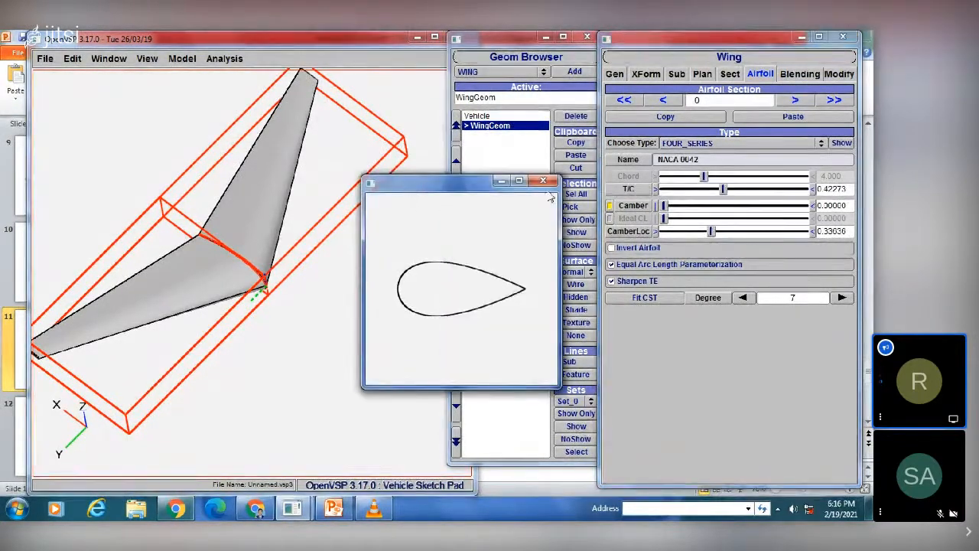
- Set the four-series airfoil's camber to the maximum of 0.09 and its CamberLoc to 0.40, and show the preview
{"action": "left_click_drag", "start_coordinate": [853, 205], "coordinate": [746, 207]}
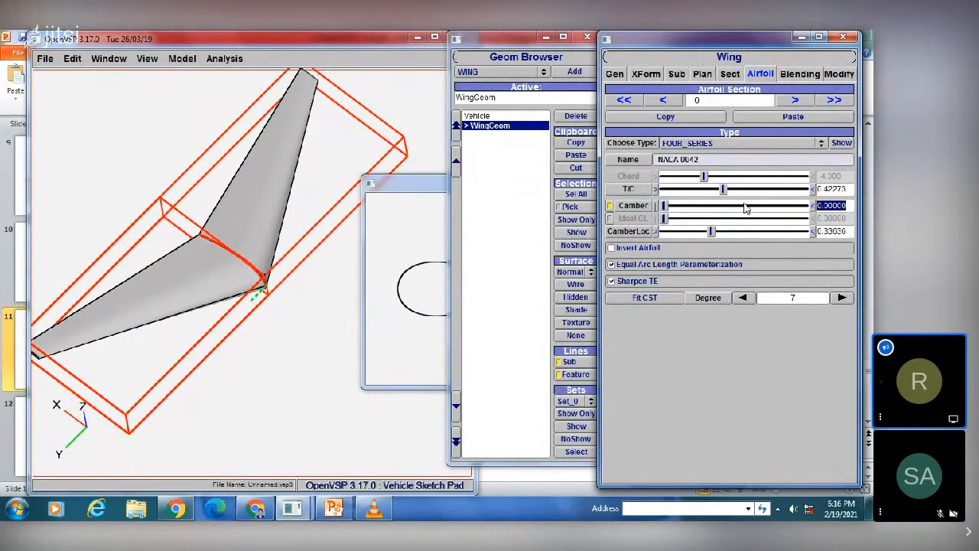
{"action": "type", "text": "0."}
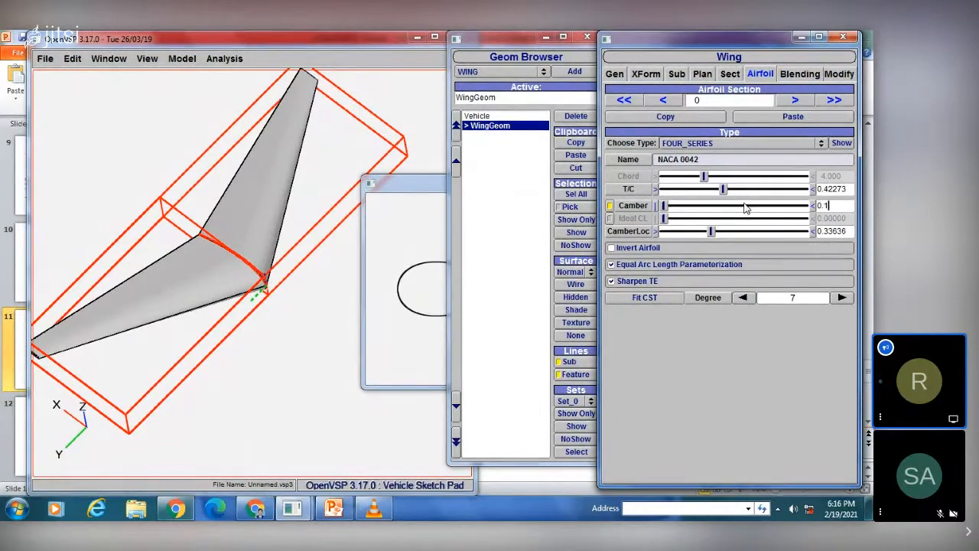
{"action": "type", "text": "15"}
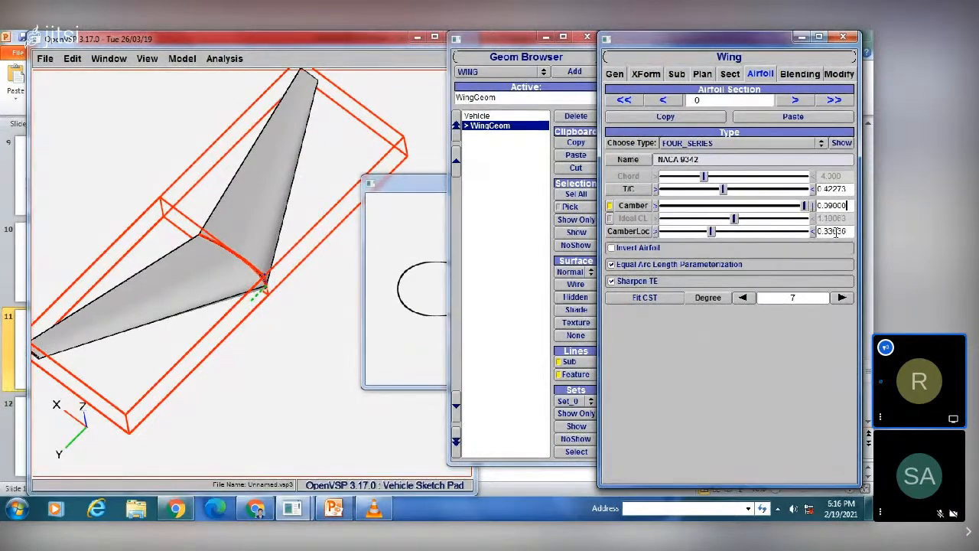
{"action": "type", "text": "0.40"}
{"action": "key", "text": "Return"}
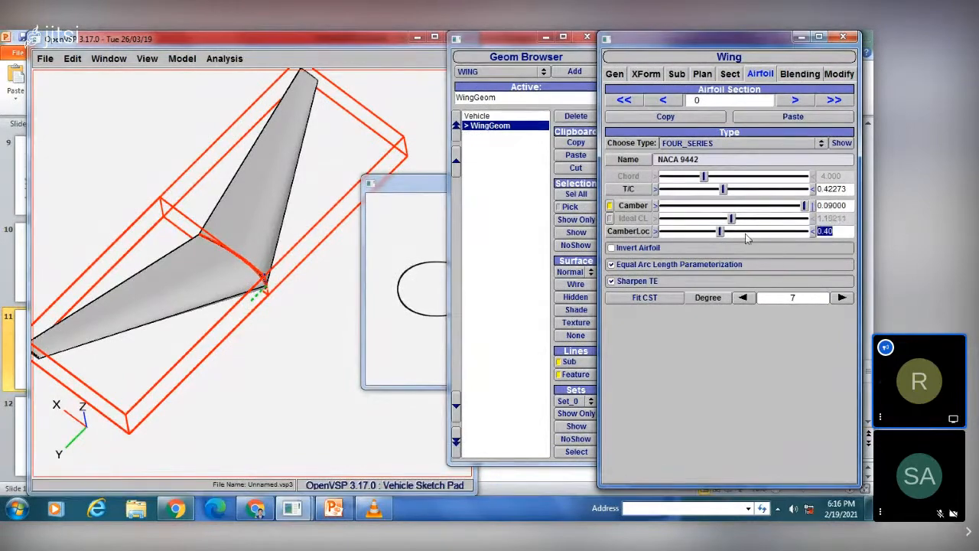
{"action": "left_click", "coordinate": [843, 144]}
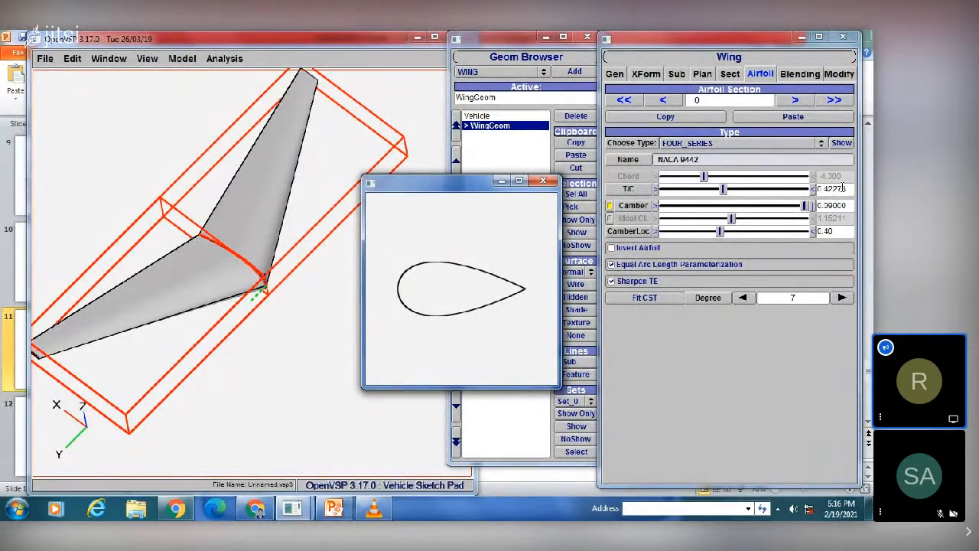
- Set the four-series airfoil's T/C to 0.02 and show the airfoil preview
{"action": "left_click_drag", "start_coordinate": [855, 189], "coordinate": [799, 193]}
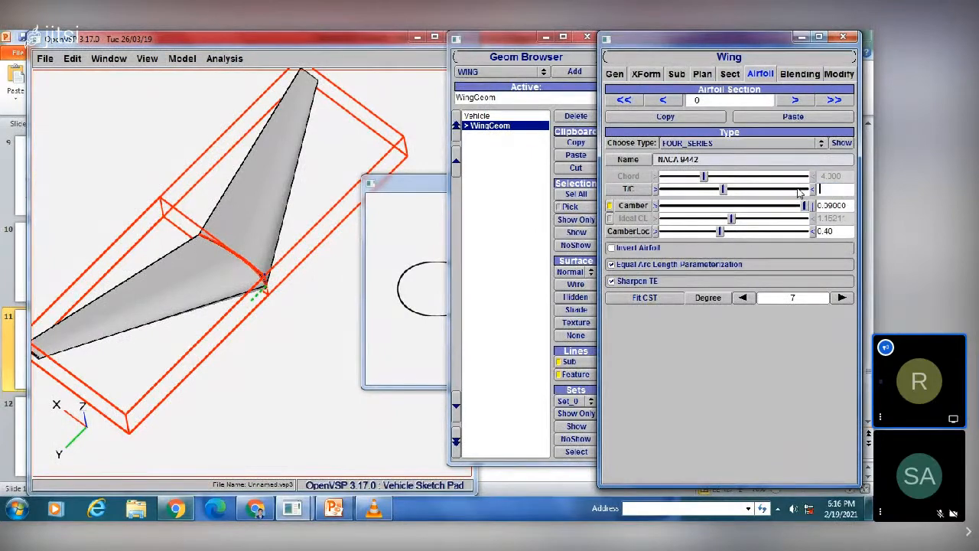
{"action": "type", "text": "0.2"}
{"action": "key", "text": "Return"}
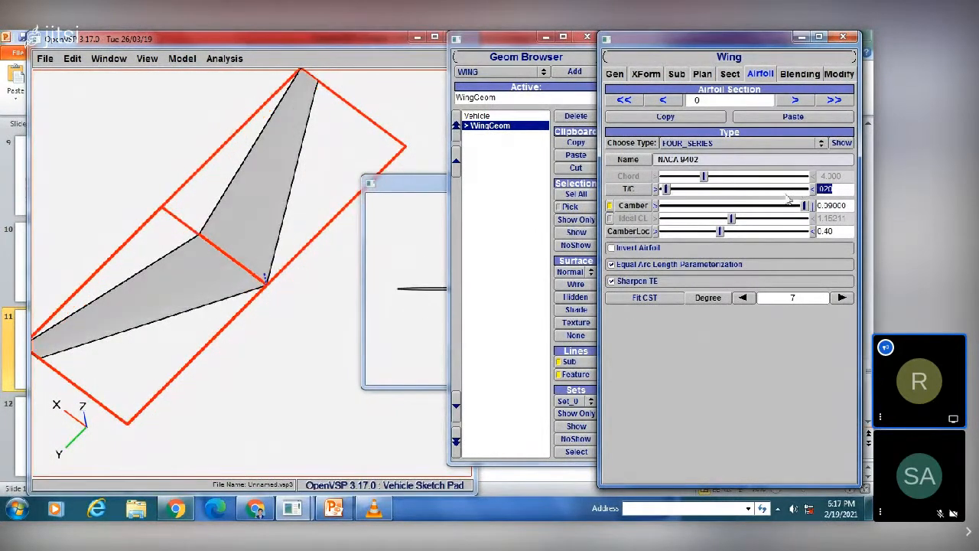
{"action": "left_click", "coordinate": [843, 146]}
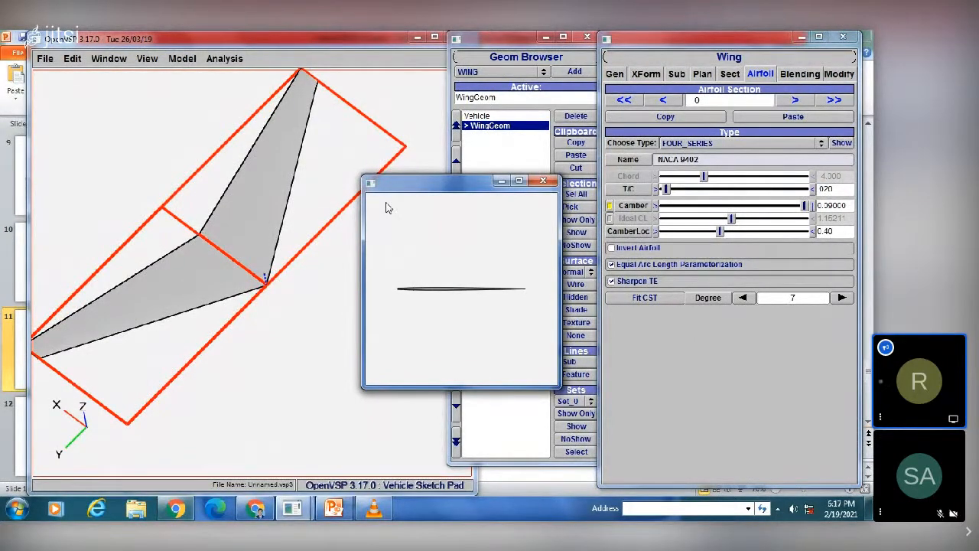
- Move the airfoil preview away from the wing settings and change the airfoil type to SIX_SERIES
{"action": "left_click_drag", "start_coordinate": [421, 186], "coordinate": [387, 187]}
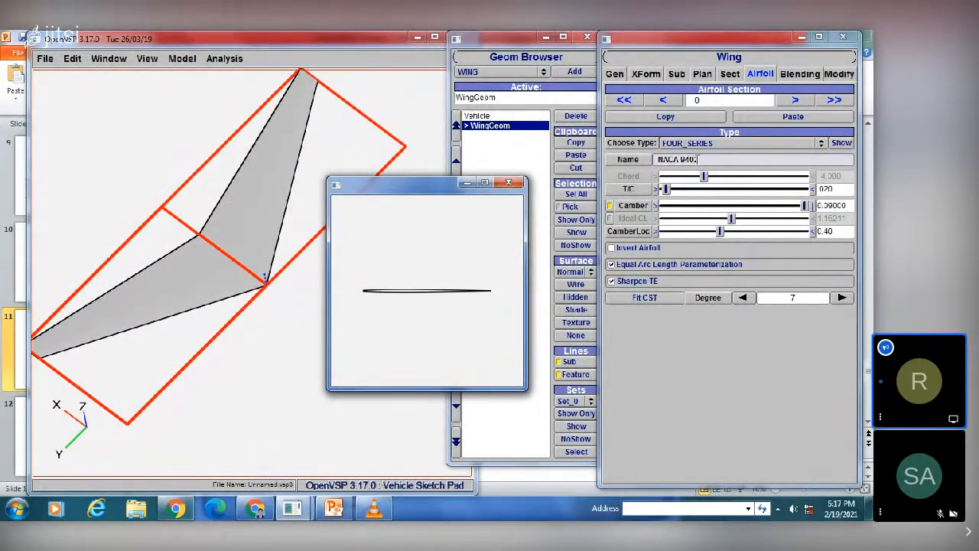
{"action": "left_click", "coordinate": [695, 145]}
{"action": "left_click", "coordinate": [695, 155]}
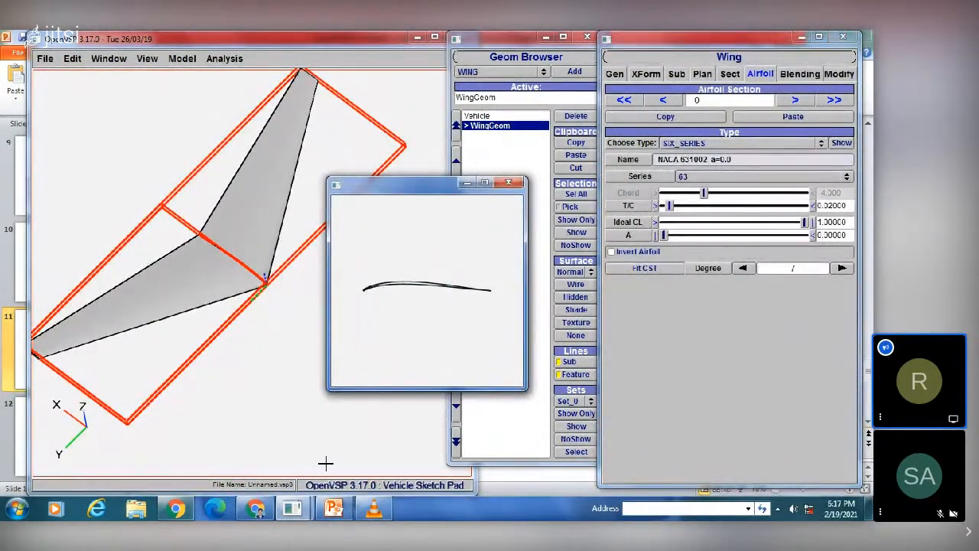
- Switch to PowerPoint, review the NACA six-digit series slide and return to OpenVSP
{"action": "left_click", "coordinate": [333, 509]}
{"action": "left_click", "coordinate": [70, 229]}
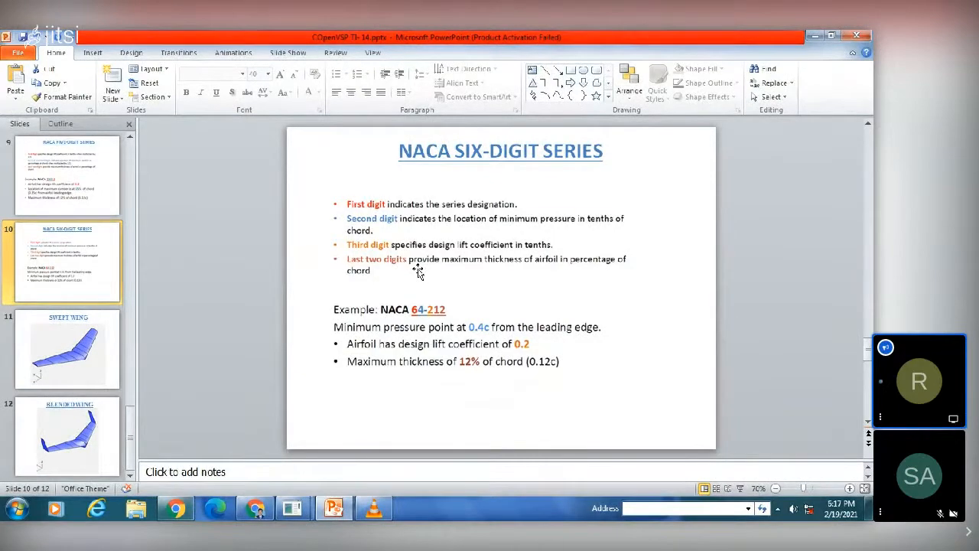
{"action": "mouse_move", "coordinate": [291, 509]}
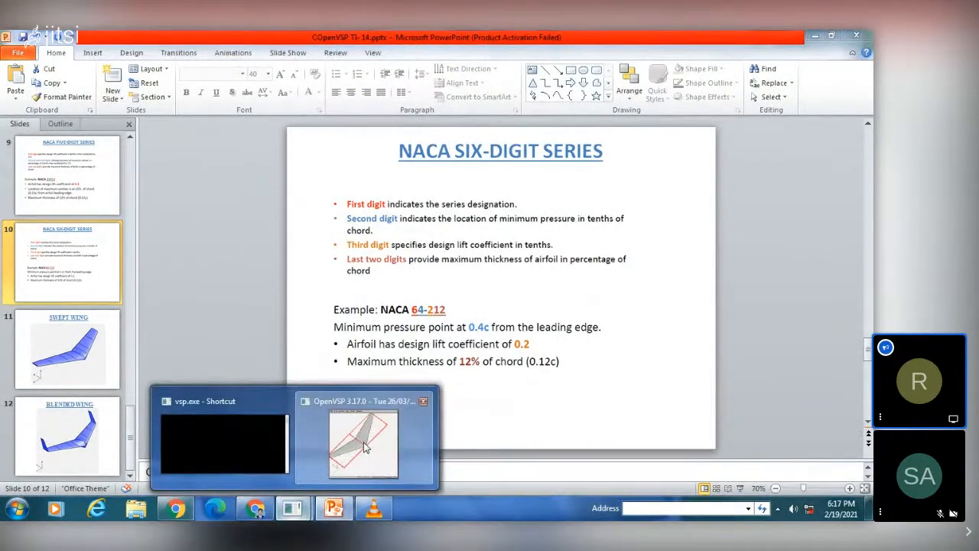
{"action": "left_click", "coordinate": [363, 425]}
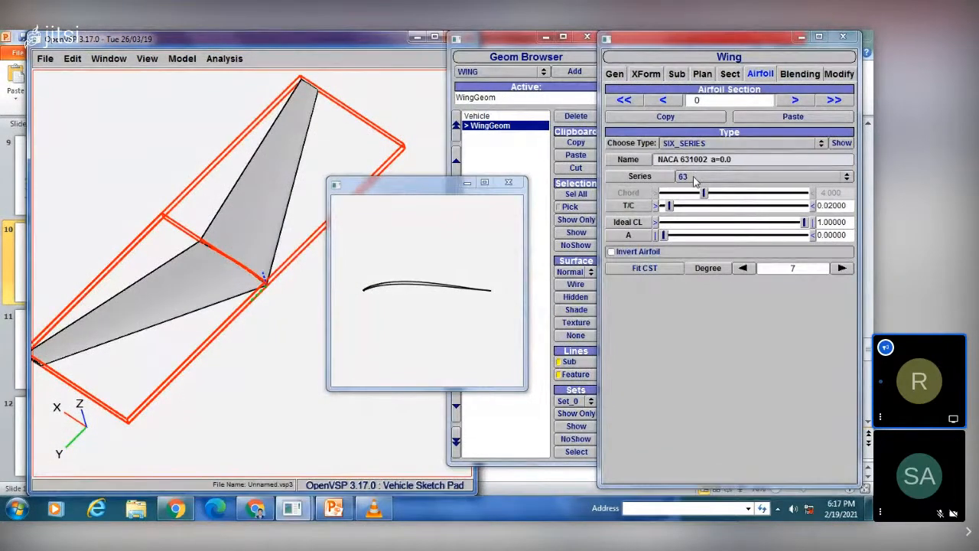
- Try several series options for the six-series airfoil, including 66, and settle on series 64
{"action": "left_click", "coordinate": [694, 177]}
{"action": "left_click", "coordinate": [695, 191]}
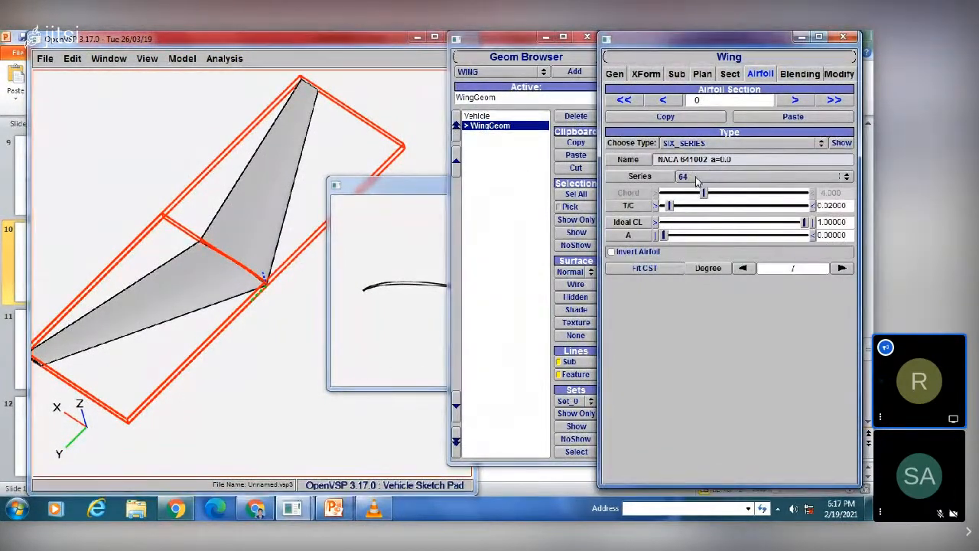
{"action": "left_click", "coordinate": [696, 179]}
{"action": "left_click", "coordinate": [699, 202]}
{"action": "left_click", "coordinate": [696, 177]}
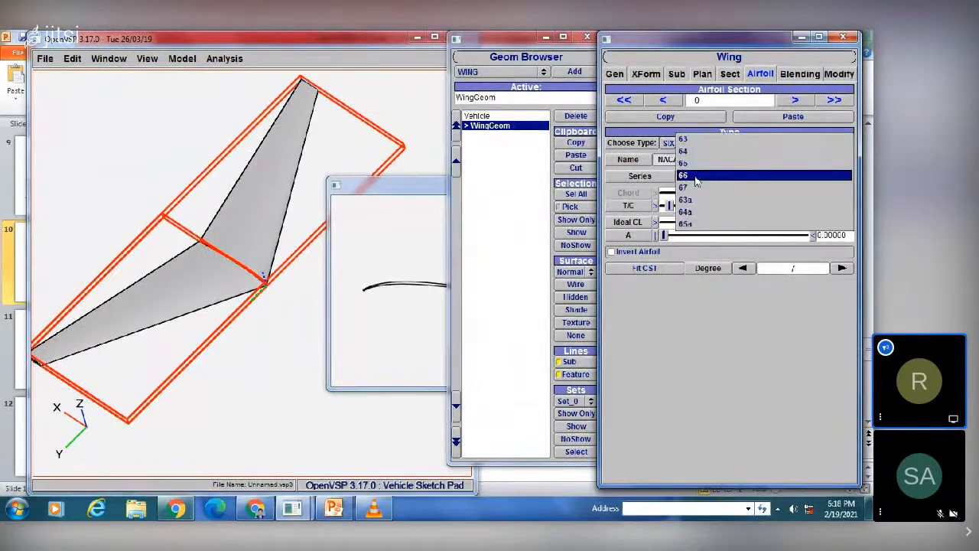
{"action": "left_click", "coordinate": [700, 200]}
{"action": "left_click", "coordinate": [697, 178]}
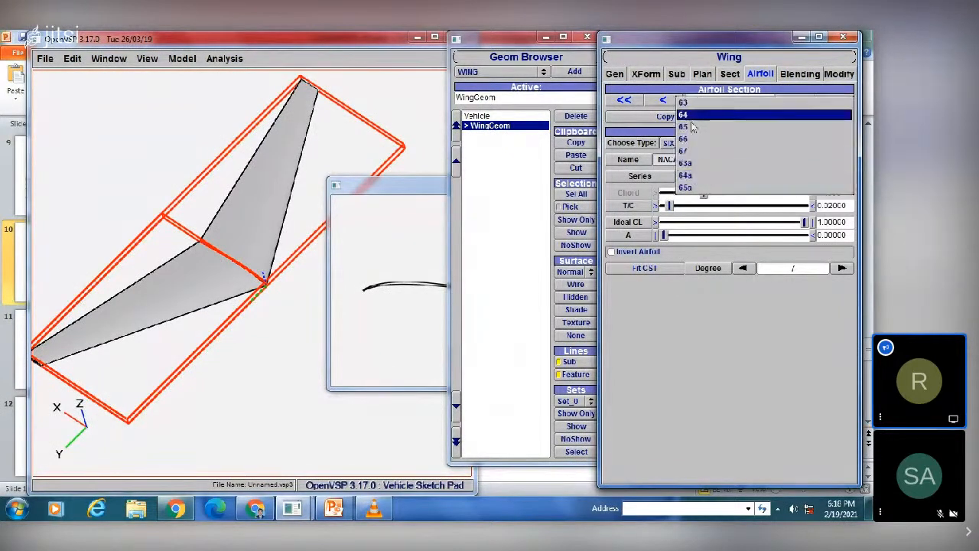
{"action": "left_click", "coordinate": [692, 116]}
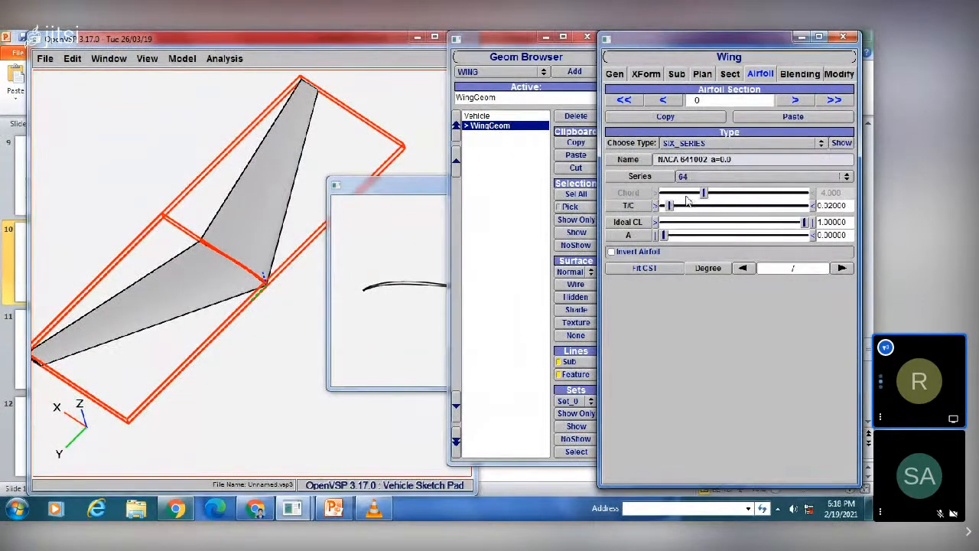
- Raise the six-series airfoil's T/C to about 0.084, move the preview over the wing view and try to increase the chord
{"action": "left_click", "coordinate": [686, 206]}
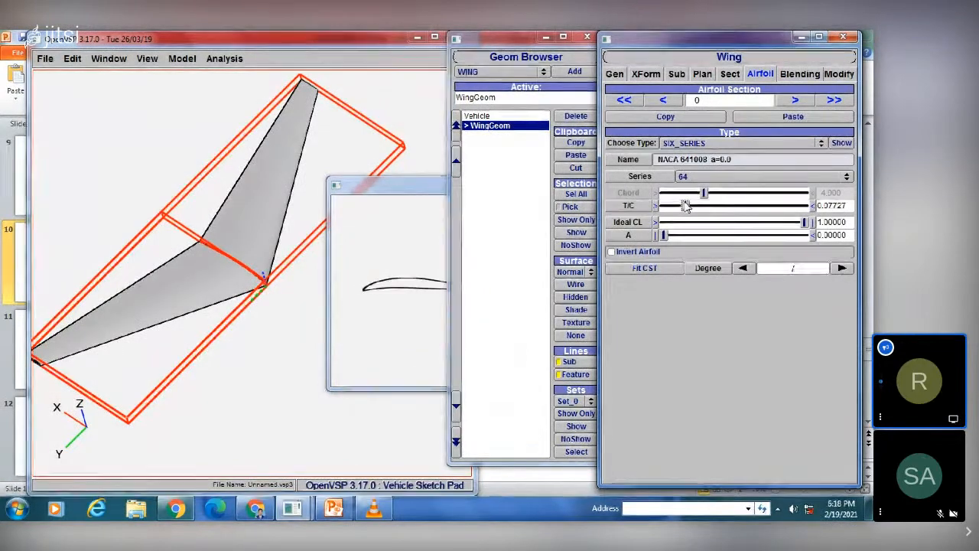
{"action": "left_click_drag", "start_coordinate": [382, 194], "coordinate": [201, 182]}
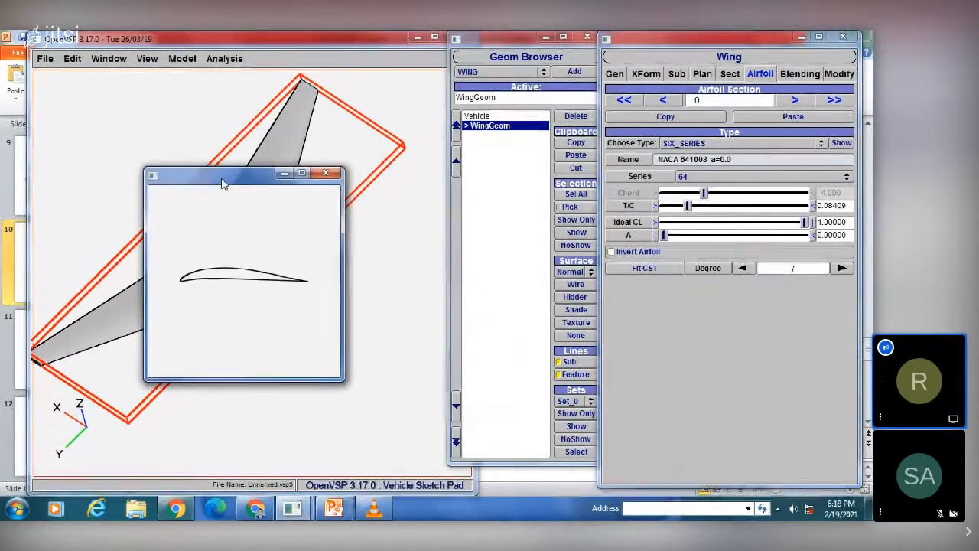
{"action": "left_click_drag", "start_coordinate": [703, 194], "coordinate": [734, 192]}
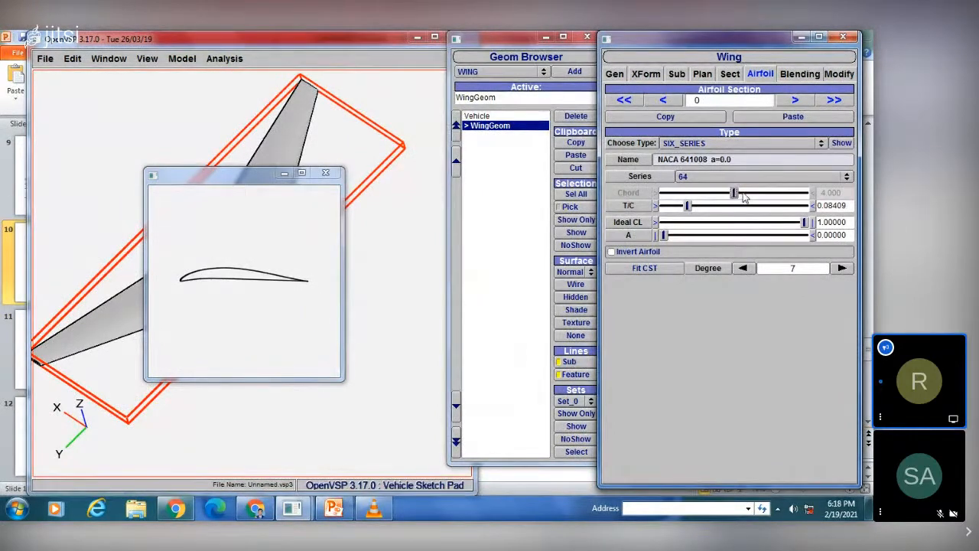
- Raise the six-series airfoil's T/C step by step to about 0.218
{"action": "left_click", "coordinate": [744, 196]}
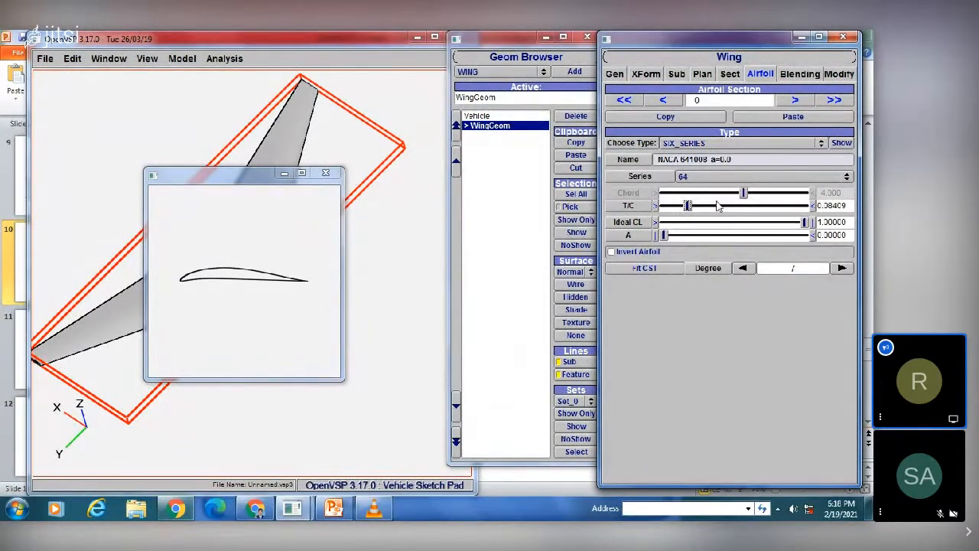
{"action": "left_click", "coordinate": [708, 206]}
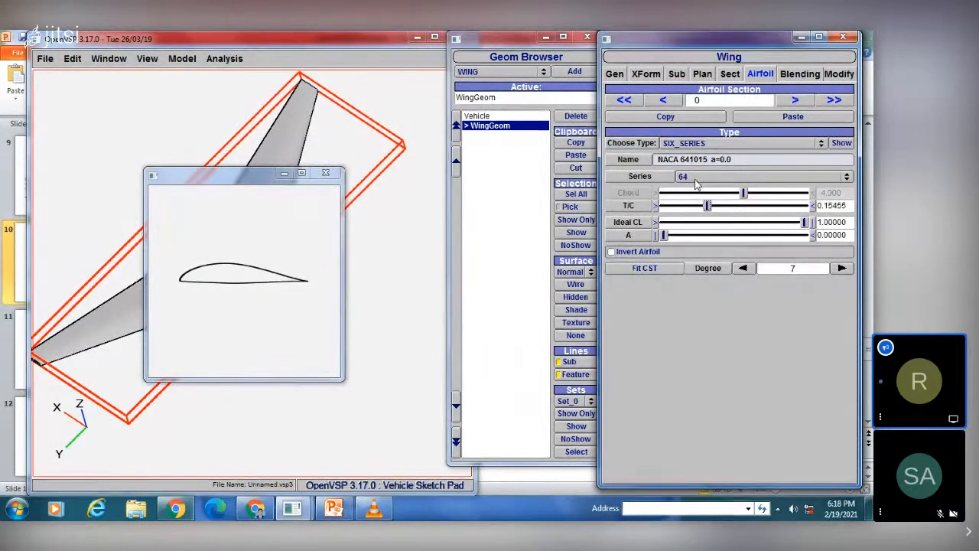
{"action": "left_click", "coordinate": [729, 205]}
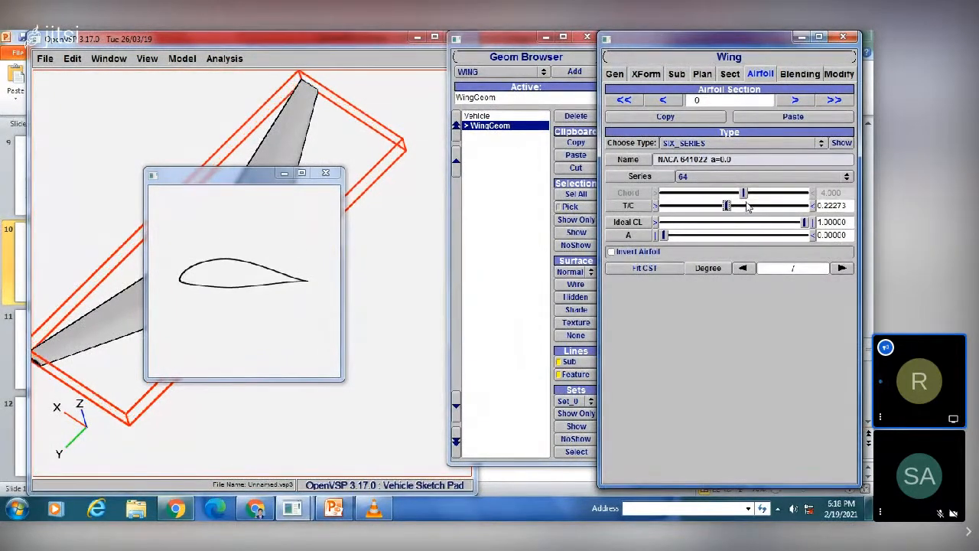
{"action": "left_click", "coordinate": [729, 206]}
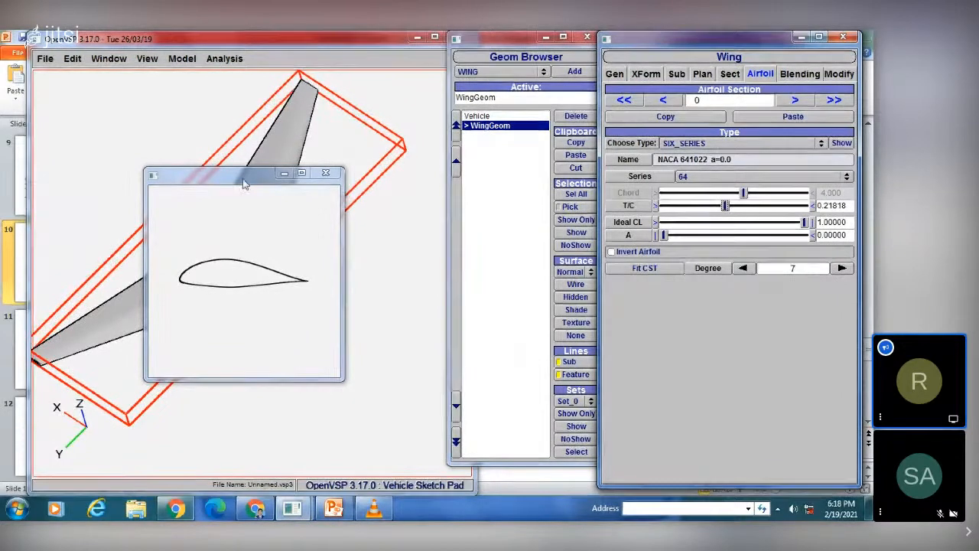
- Move the airfoil preview clear of the wing's centre section and display the wing as a wireframe
{"action": "left_click_drag", "start_coordinate": [247, 175], "coordinate": [268, 314]}
{"action": "right_click_drag", "start_coordinate": [242, 227], "coordinate": [289, 143]}
{"action": "left_click_drag", "start_coordinate": [268, 319], "coordinate": [218, 227]}
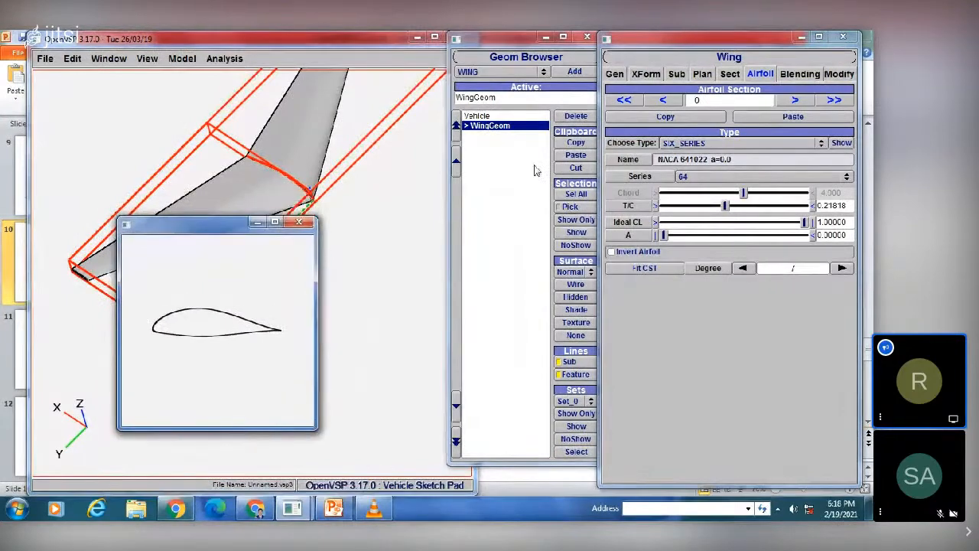
{"action": "left_click", "coordinate": [575, 284]}
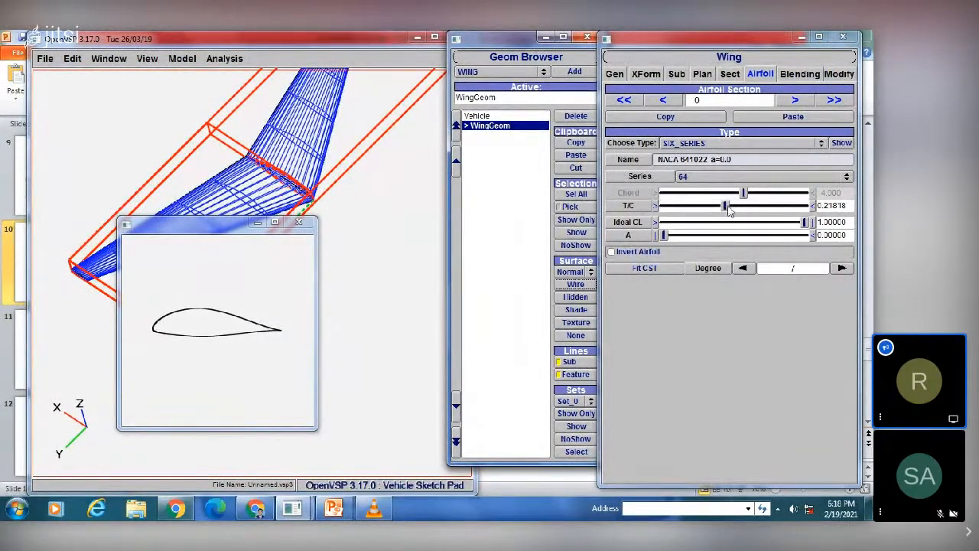
- Set the six-series T/C to about 0.182, Ideal CL to about 0.59 and A to about 0.209, and change the airfoil type to BICONVEX
{"action": "left_click_drag", "start_coordinate": [726, 207], "coordinate": [753, 207]}
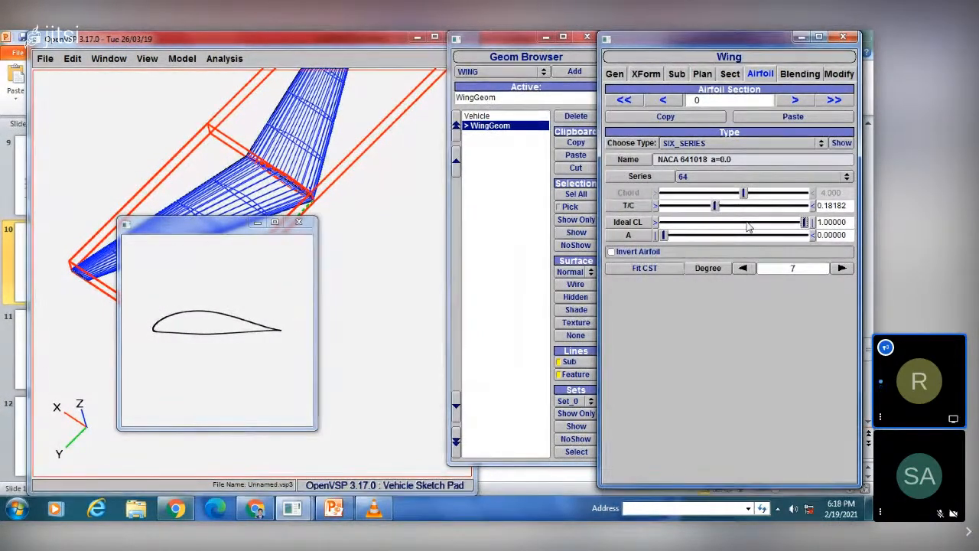
{"action": "left_click_drag", "start_coordinate": [805, 223], "coordinate": [747, 223]}
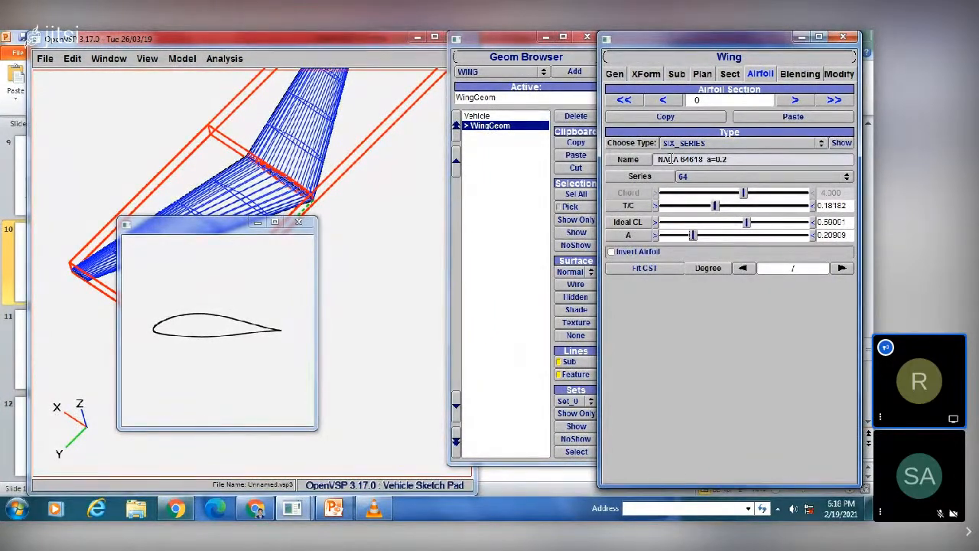
{"action": "left_click", "coordinate": [692, 143]}
{"action": "left_click", "coordinate": [683, 154]}
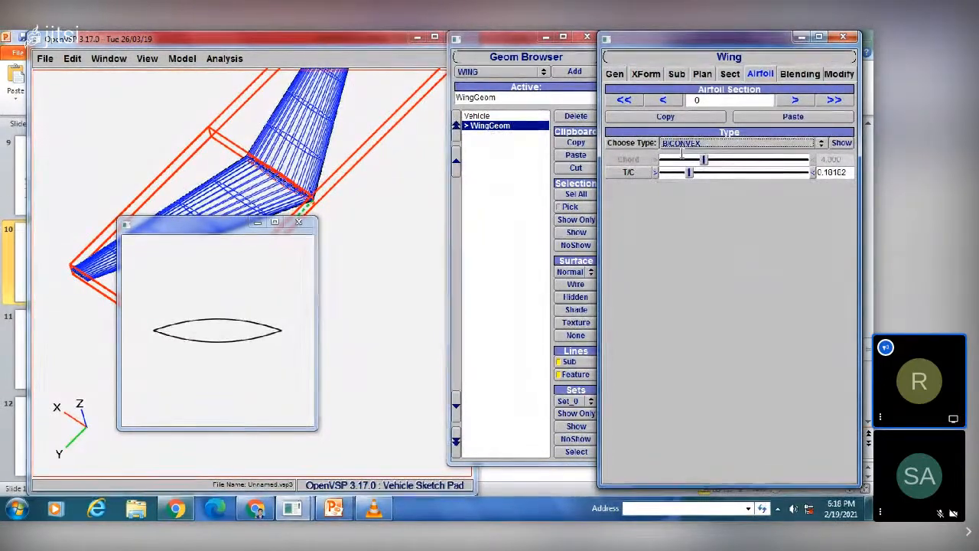
- Switch to PowerPoint, examine the supersonic airfoil shapes on the Airfoil Design slide and return to OpenVSP
{"action": "left_click", "coordinate": [333, 507]}
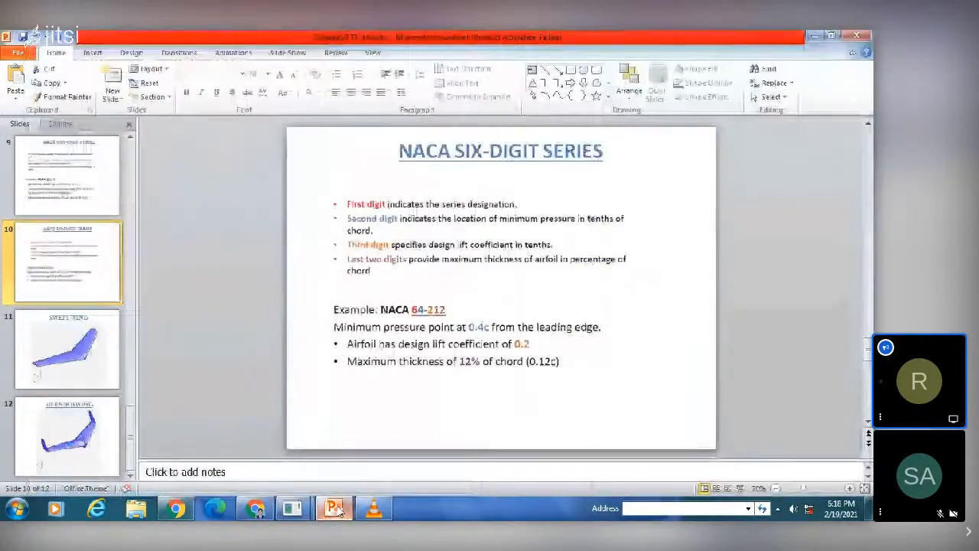
{"action": "scroll", "coordinate": [58, 260], "scroll_direction": "up", "scroll_amount": 4}
{"action": "scroll", "coordinate": [58, 260], "scroll_direction": "up", "scroll_amount": 2}
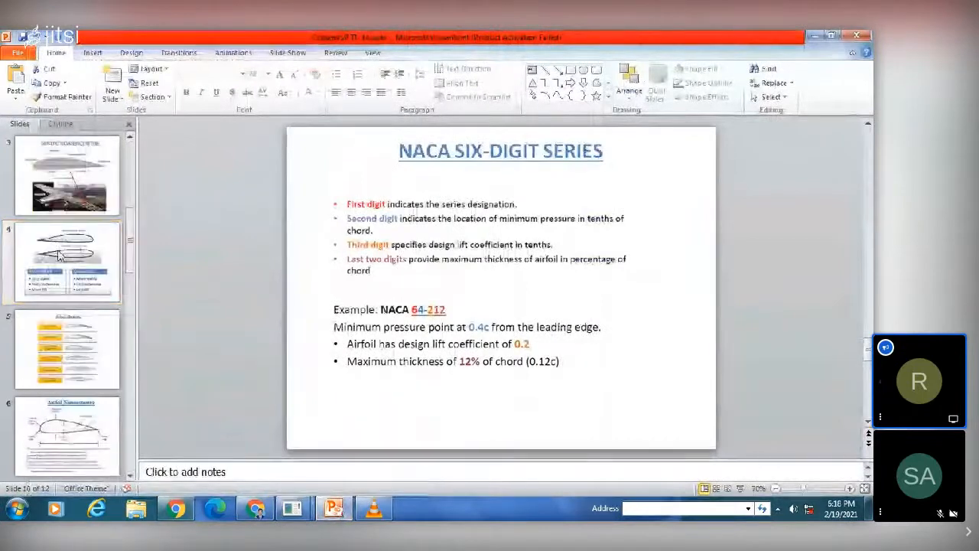
{"action": "left_click", "coordinate": [73, 367]}
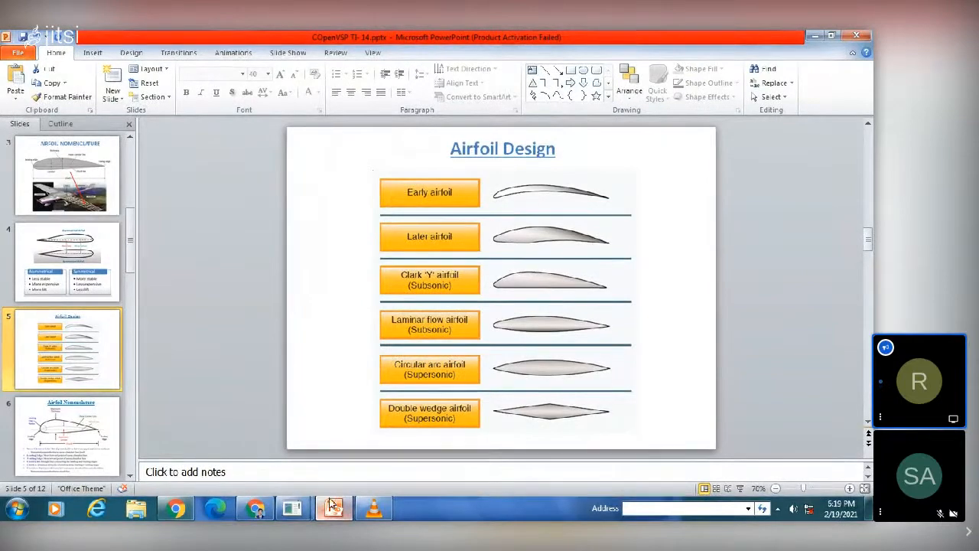
{"action": "mouse_move", "coordinate": [292, 508]}
{"action": "left_click", "coordinate": [384, 443]}
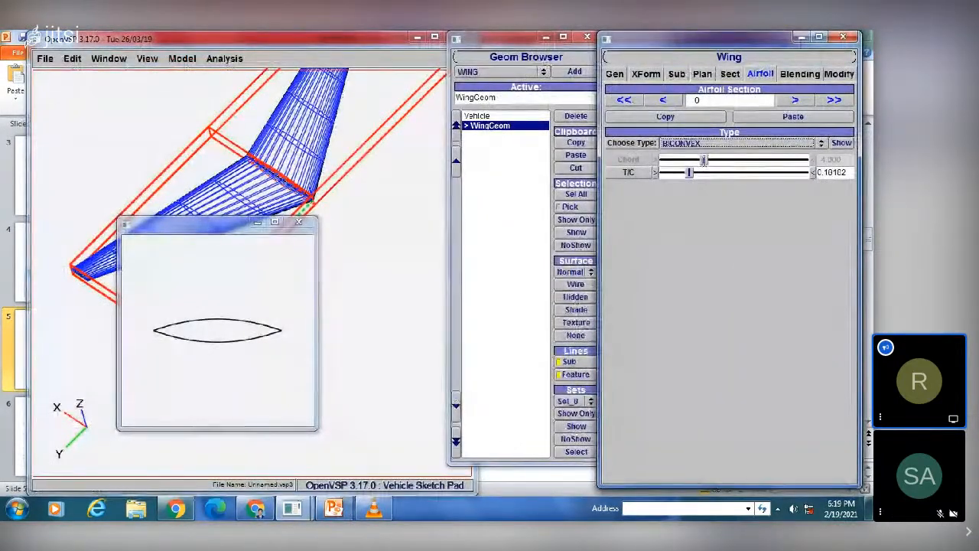
- Raise the biconvex airfoil's T/C to about 0.223 and change the airfoil type to WEDGE
{"action": "mouse_move", "coordinate": [690, 172]}
{"action": "left_mouse_down"}
{"action": "mouse_move", "coordinate": [741, 172]}
{"action": "mouse_move", "coordinate": [670, 172]}
{"action": "mouse_move", "coordinate": [696, 173]}
{"action": "left_mouse_up"}
{"action": "left_click", "coordinate": [699, 143]}
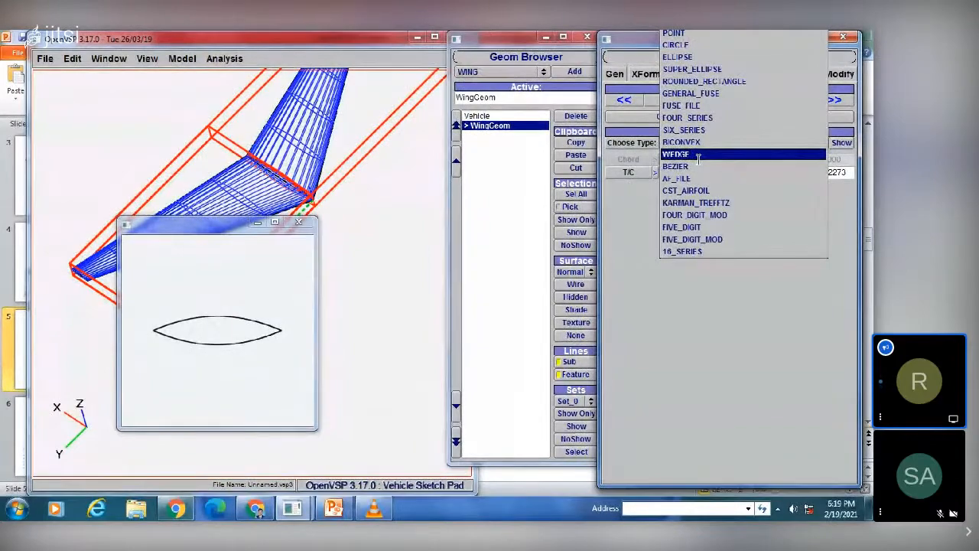
{"action": "left_click", "coordinate": [698, 156]}
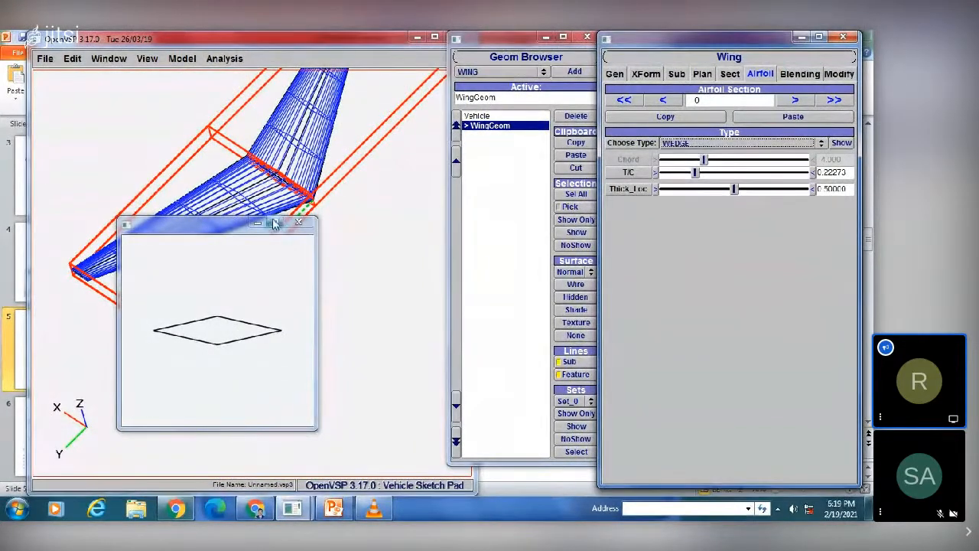
- Move the airfoil preview further off the wing and raise the wedge airfoil's T/C to about 0.282
{"action": "left_click_drag", "start_coordinate": [234, 228], "coordinate": [218, 265]}
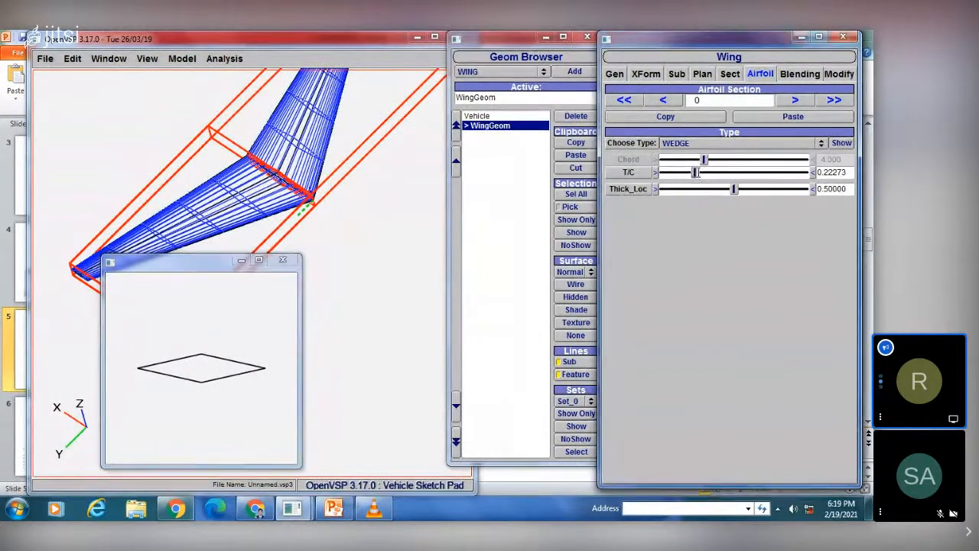
{"action": "left_click_drag", "start_coordinate": [696, 172], "coordinate": [704, 173]}
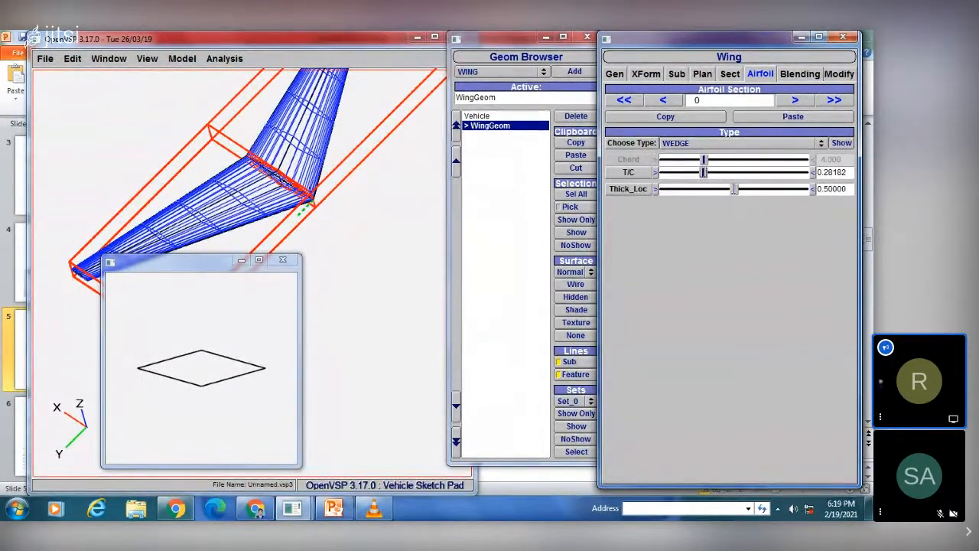
- Try Thick_Loc values of about 0.53 and 0.605 on the wedge airfoil and settle on about 0.486
{"action": "left_click_drag", "start_coordinate": [748, 188], "coordinate": [738, 188]}
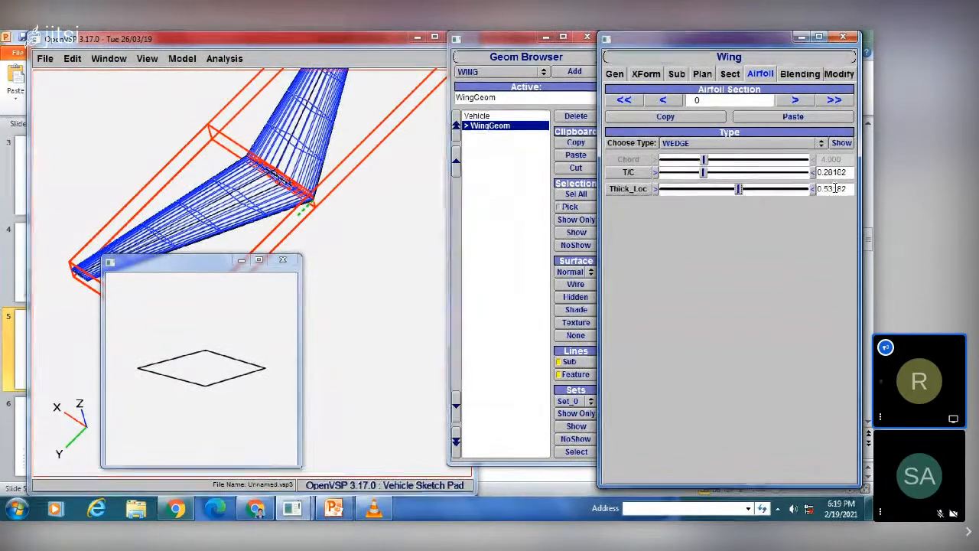
{"action": "left_click_drag", "start_coordinate": [741, 191], "coordinate": [753, 192]}
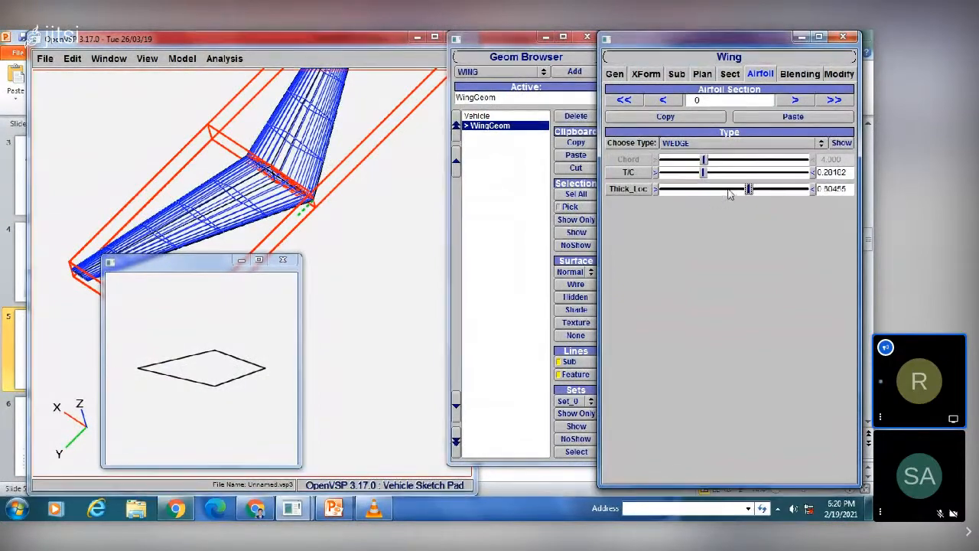
{"action": "mouse_move", "coordinate": [698, 195]}
{"action": "left_mouse_down"}
{"action": "mouse_move", "coordinate": [687, 193]}
{"action": "mouse_move", "coordinate": [732, 192]}
{"action": "left_mouse_up"}
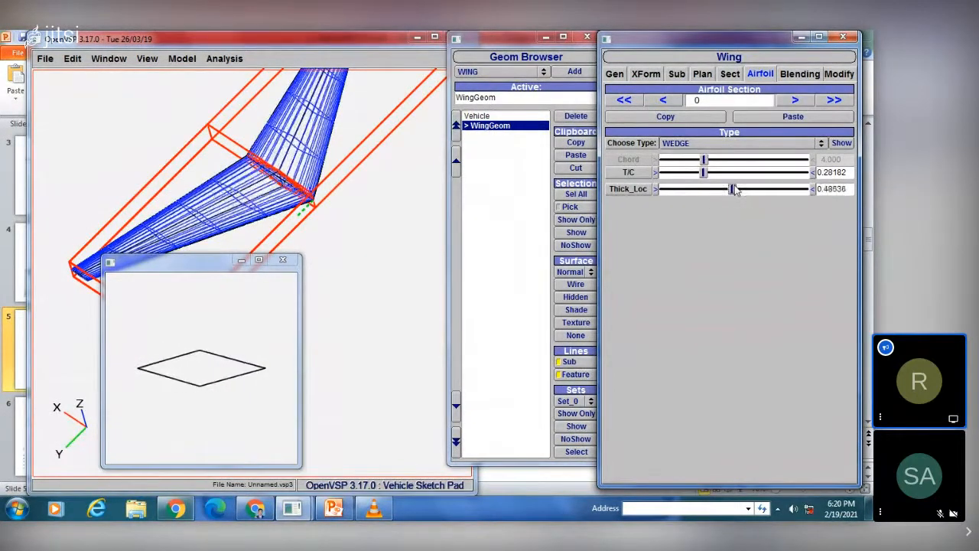
- Switch to PowerPoint, check the double wedge airfoil on the Airfoil Design slide and return to OpenVSP
{"action": "left_click", "coordinate": [334, 508]}
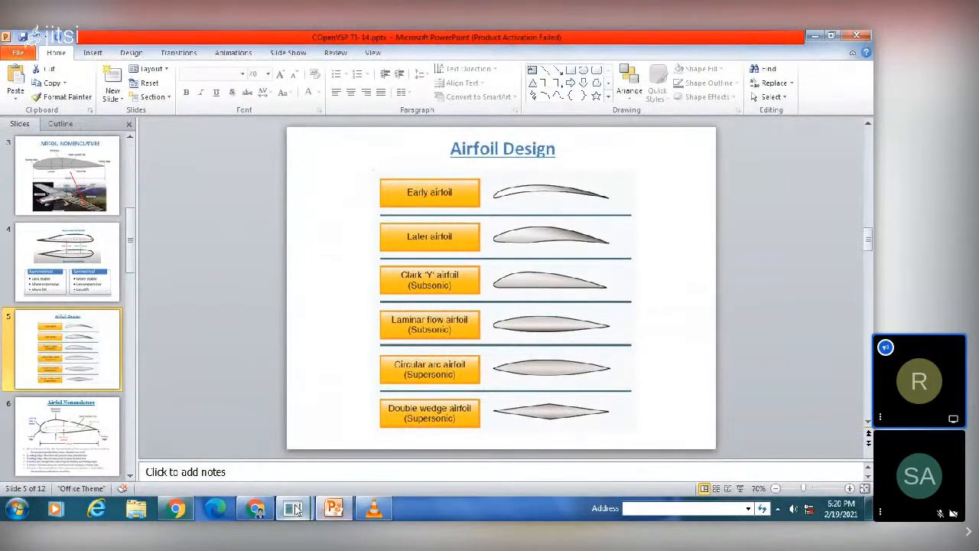
{"action": "mouse_move", "coordinate": [293, 510]}
{"action": "left_click", "coordinate": [334, 463]}
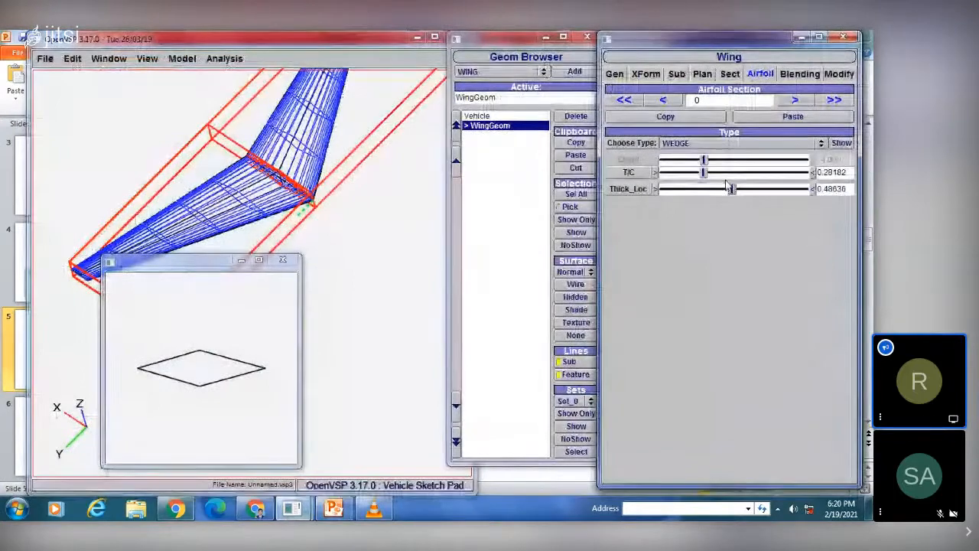
- Shift the wedge airfoil's thickest point by setting Thick_Loc to about 0.273 while watching the wing's root section
{"action": "left_click_drag", "start_coordinate": [280, 186], "coordinate": [348, 161]}
{"action": "scroll", "coordinate": [289, 188], "scroll_direction": "up", "scroll_amount": 2}
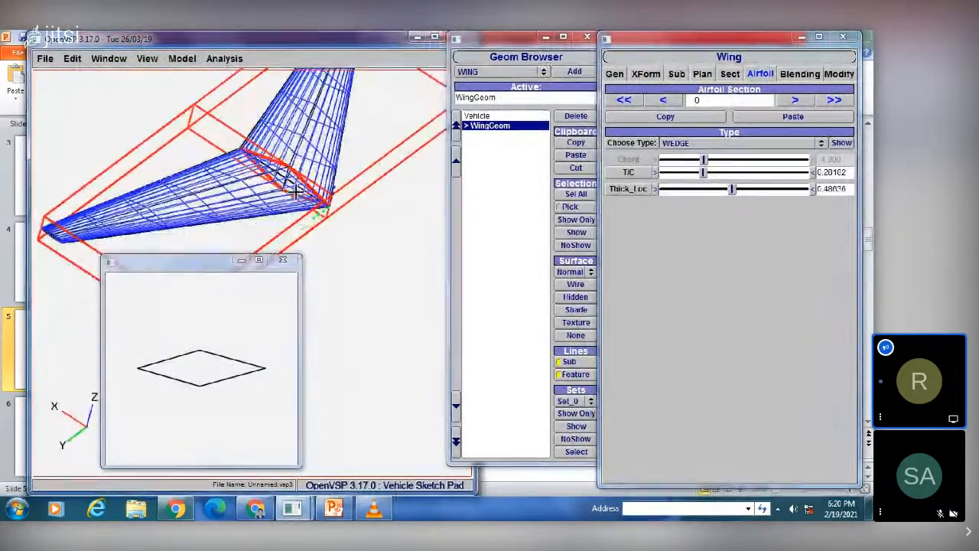
{"action": "right_click_drag", "start_coordinate": [294, 189], "coordinate": [284, 219]}
{"action": "scroll", "coordinate": [267, 197], "scroll_direction": "up", "scroll_amount": 4}
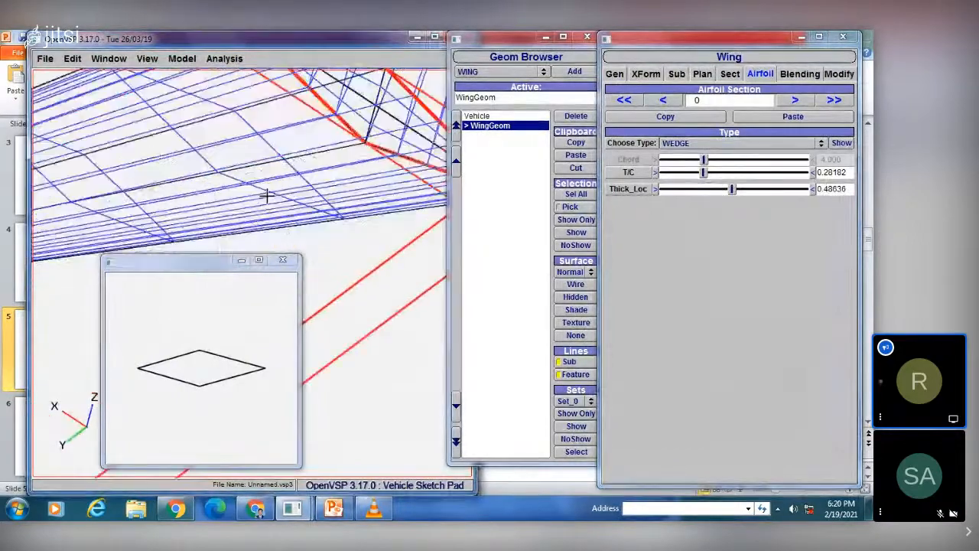
{"action": "scroll", "coordinate": [265, 190], "scroll_direction": "down", "scroll_amount": 3}
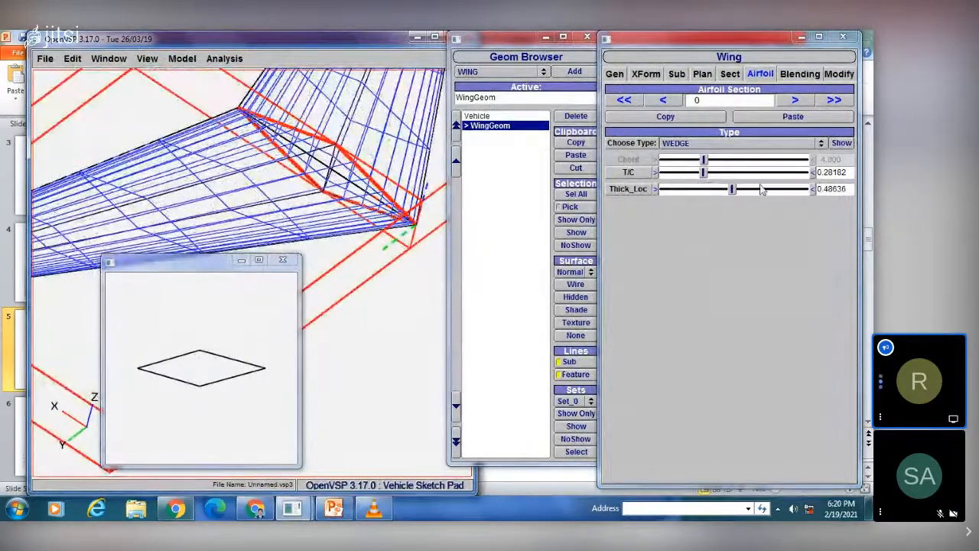
{"action": "left_click_drag", "start_coordinate": [734, 190], "coordinate": [706, 194]}
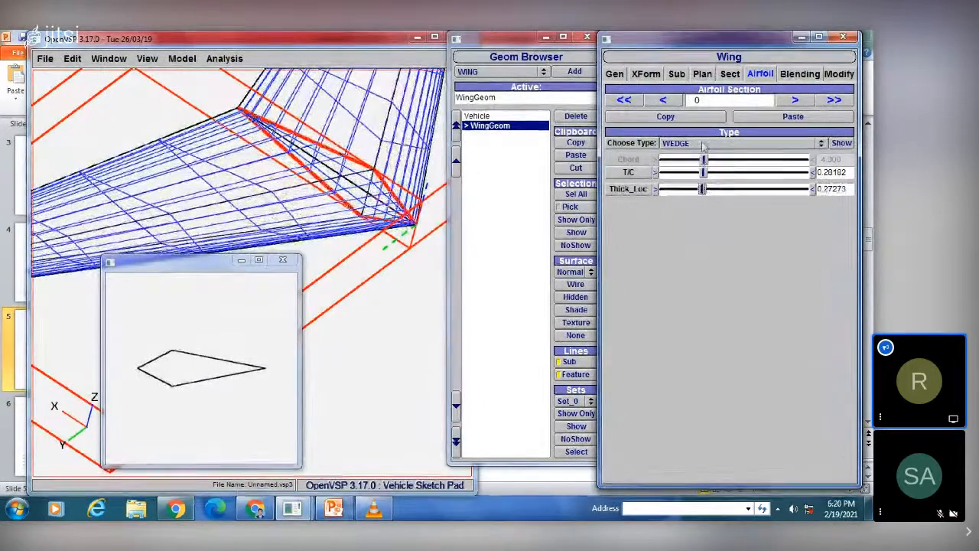
- Try repeatedly to change the root section's airfoil type from WEDGE to BEZIER
{"action": "left_click", "coordinate": [704, 144]}
{"action": "left_click", "coordinate": [704, 159]}
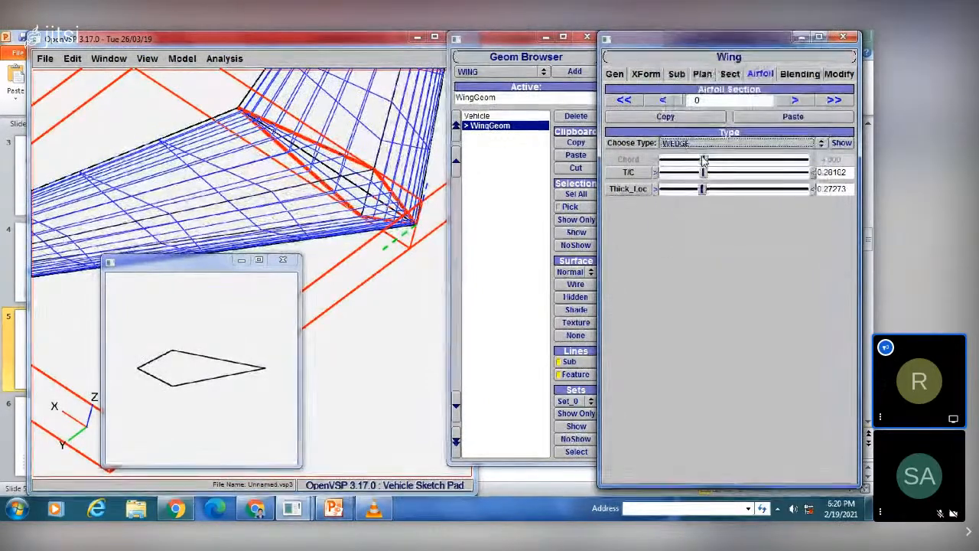
{"action": "left_click", "coordinate": [699, 144]}
{"action": "left_click", "coordinate": [703, 158]}
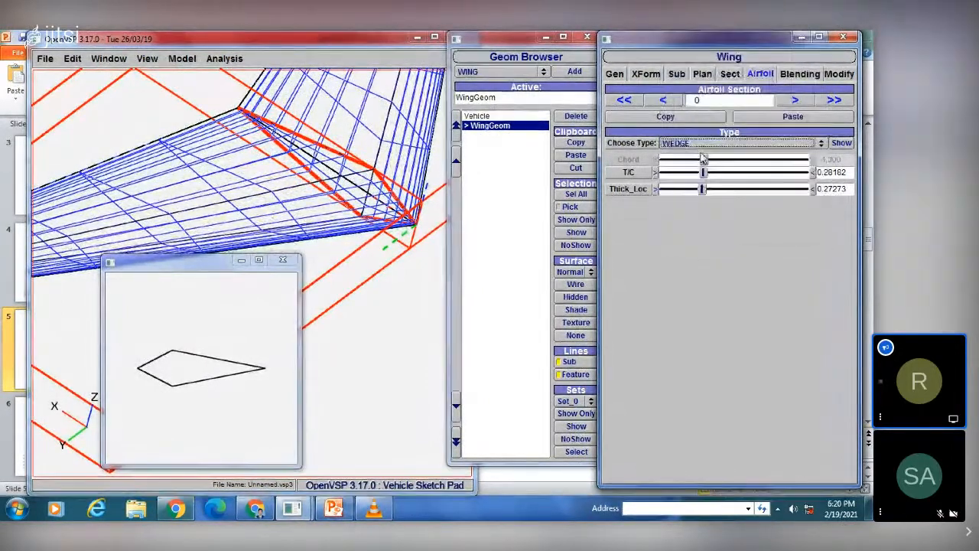
{"action": "left_click", "coordinate": [704, 143]}
{"action": "left_click", "coordinate": [703, 162]}
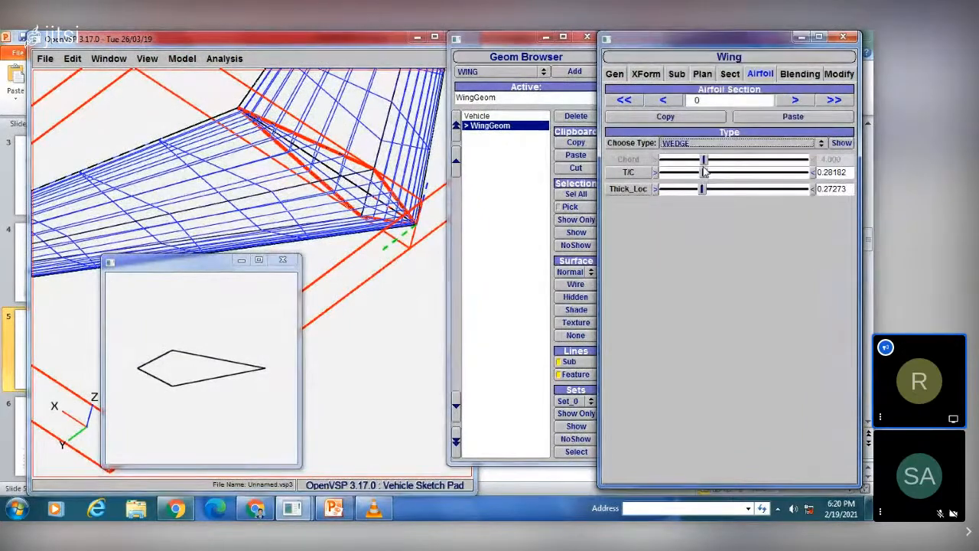
- Change the root section's airfoil type to CST_AIRFOIL, followed by KARMAN_TREFFTZ
{"action": "left_click", "coordinate": [705, 144]}
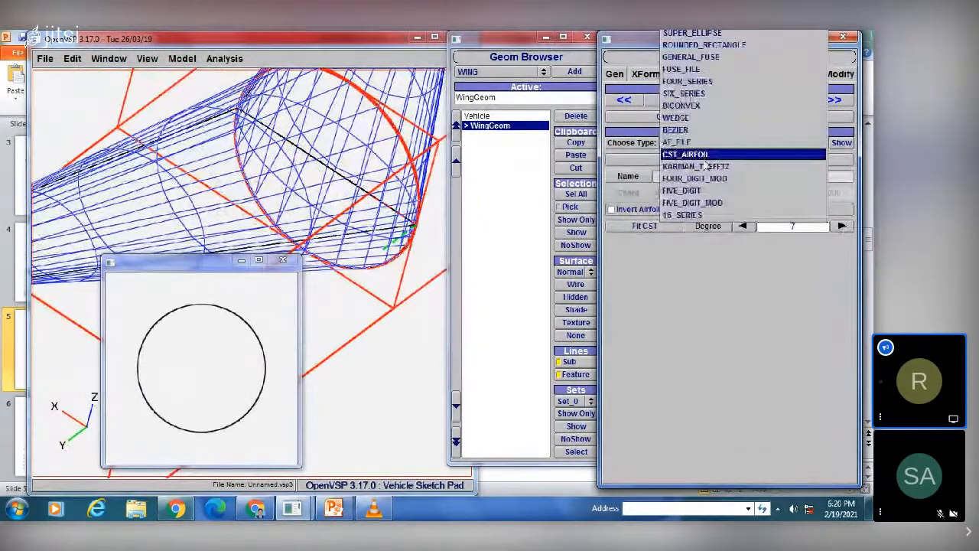
{"action": "left_click", "coordinate": [698, 154]}
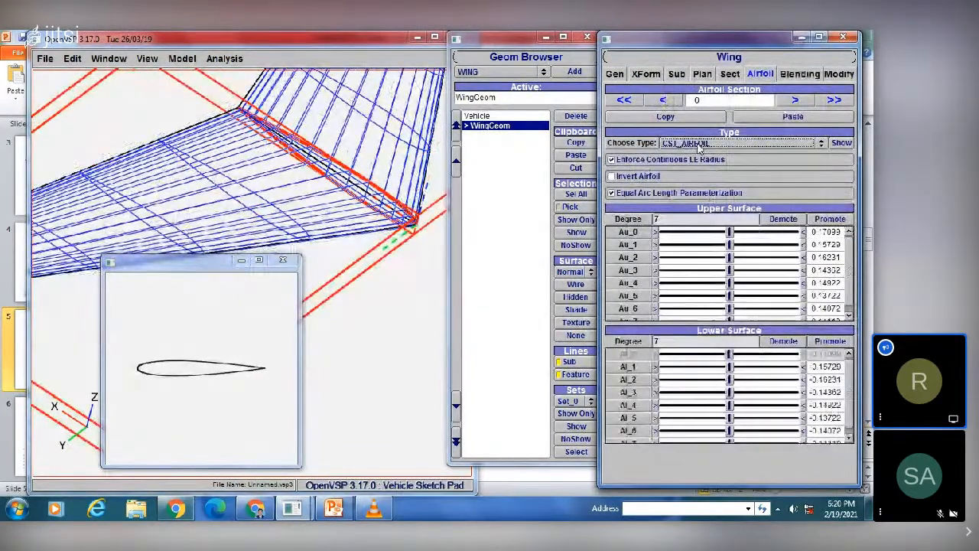
{"action": "left_click", "coordinate": [699, 143]}
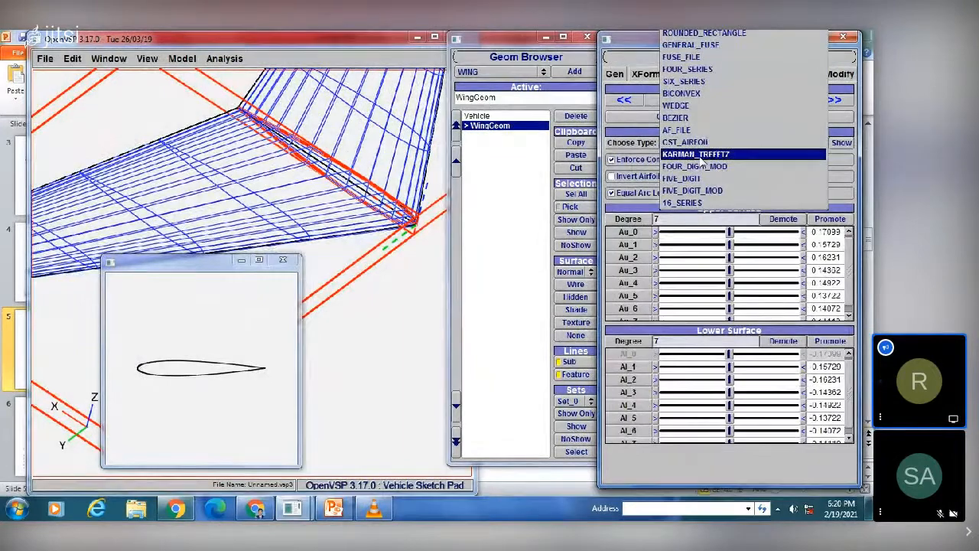
{"action": "left_click", "coordinate": [699, 155]}
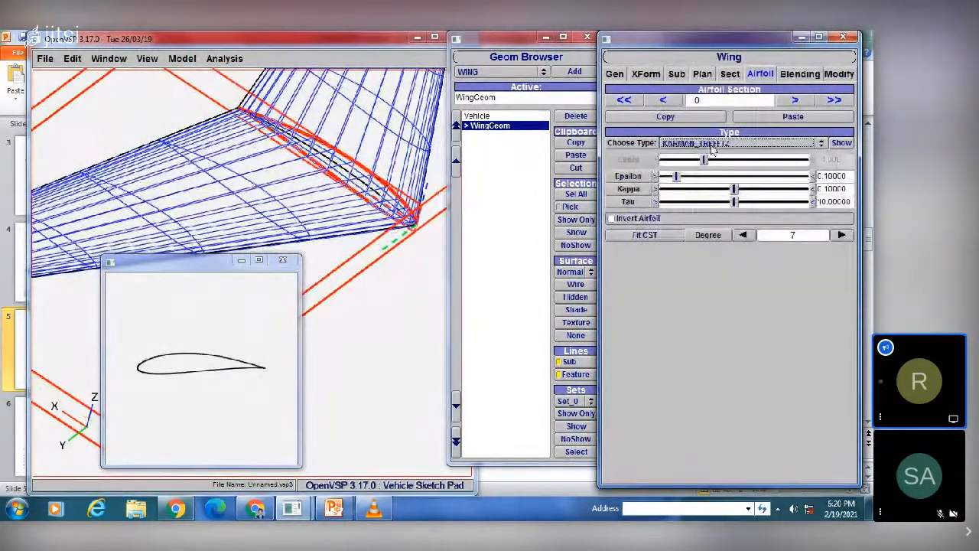
- Change the root section's airfoil type to FOUR_DIGIT_MOD, followed by FIVE_DIGIT
{"action": "left_click", "coordinate": [711, 146]}
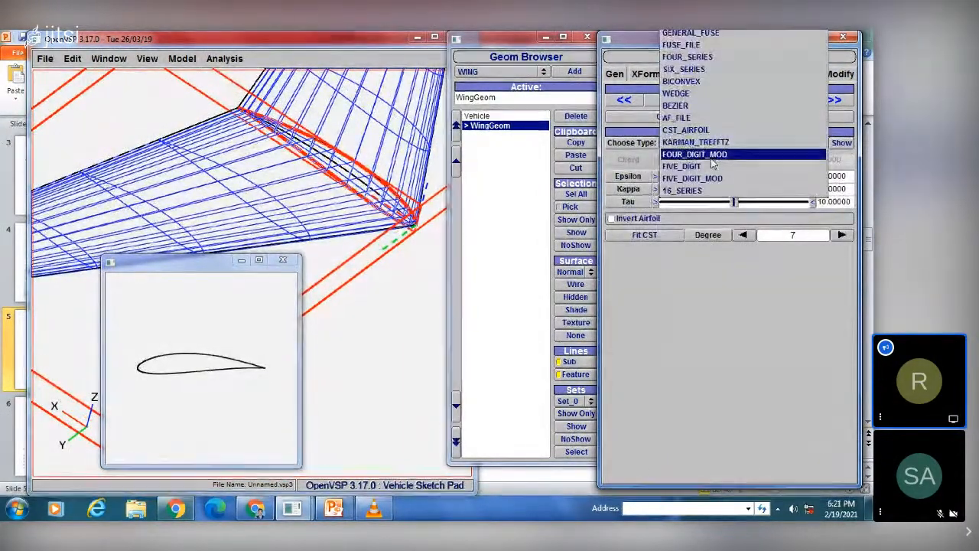
{"action": "left_click", "coordinate": [711, 156]}
{"action": "left_click", "coordinate": [709, 146]}
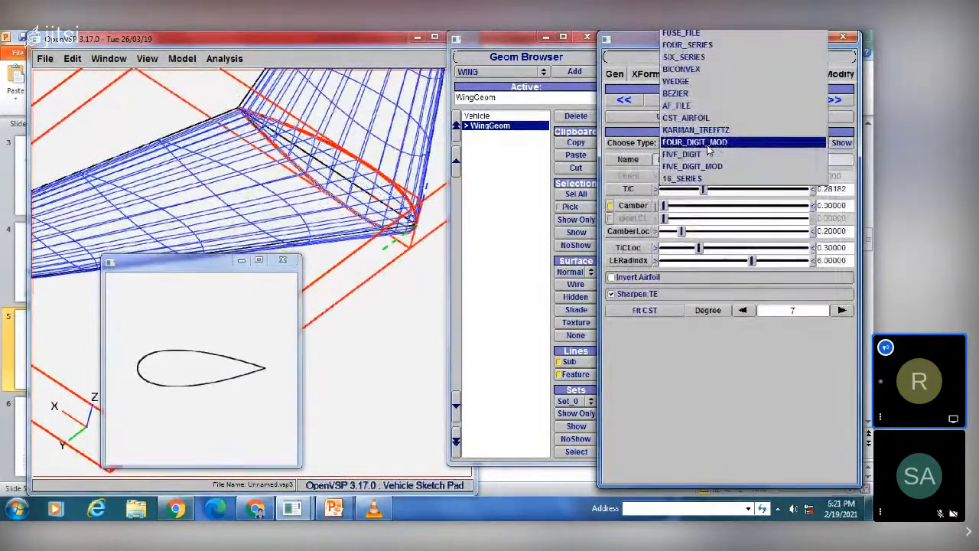
{"action": "left_click", "coordinate": [707, 155]}
{"action": "left_click", "coordinate": [709, 143]}
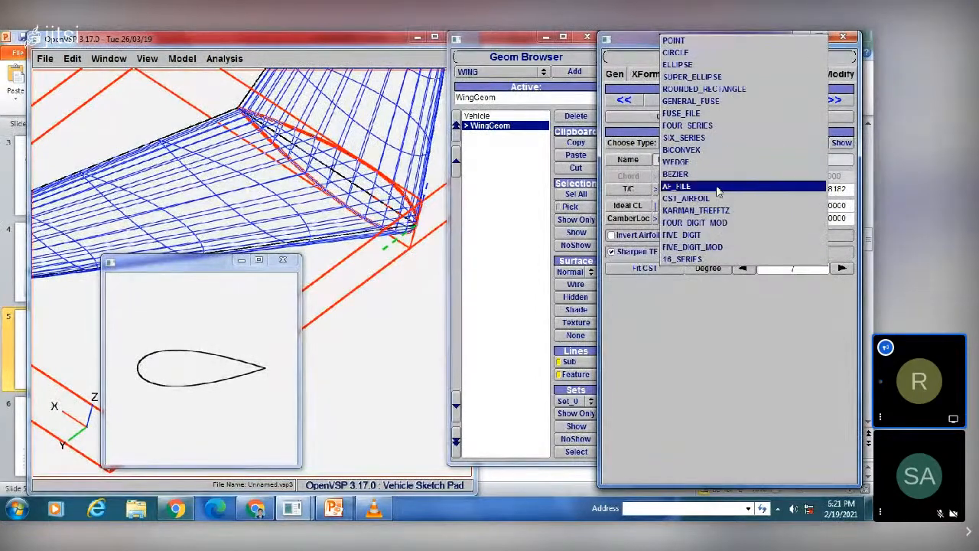
{"action": "left_click", "coordinate": [717, 300]}
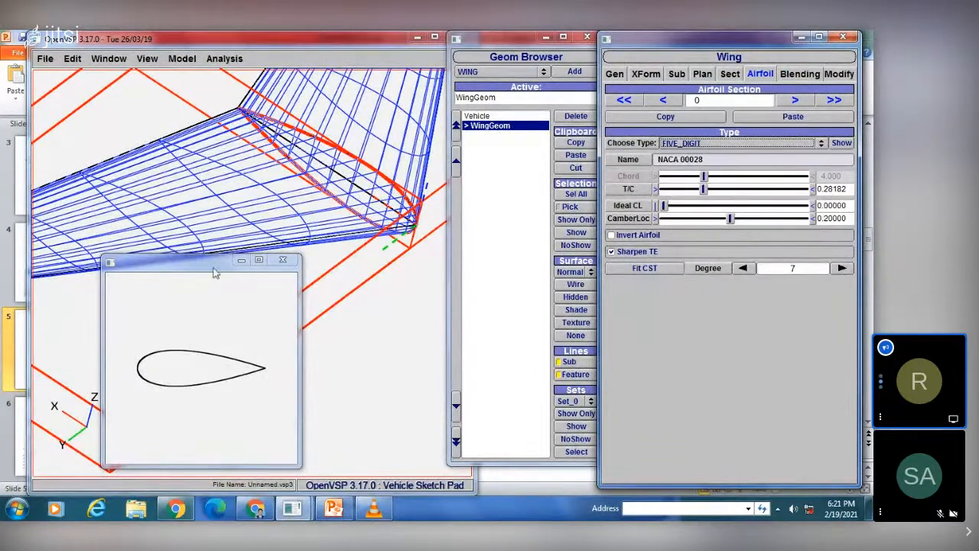
- Close the separate airfoil preview window and fit the whole wing in the model view
{"action": "left_click_drag", "start_coordinate": [215, 273], "coordinate": [430, 210]}
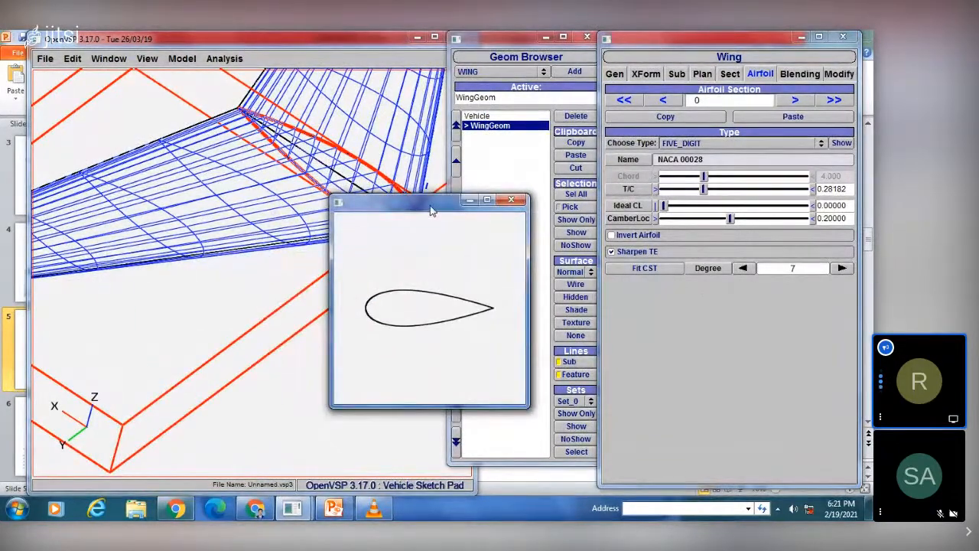
{"action": "left_click", "coordinate": [513, 200]}
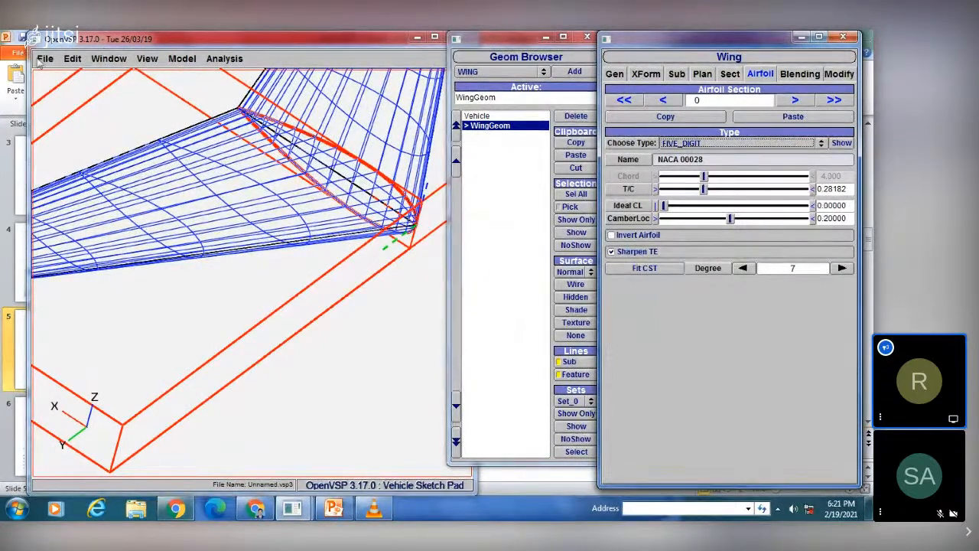
{"action": "left_click", "coordinate": [72, 59]}
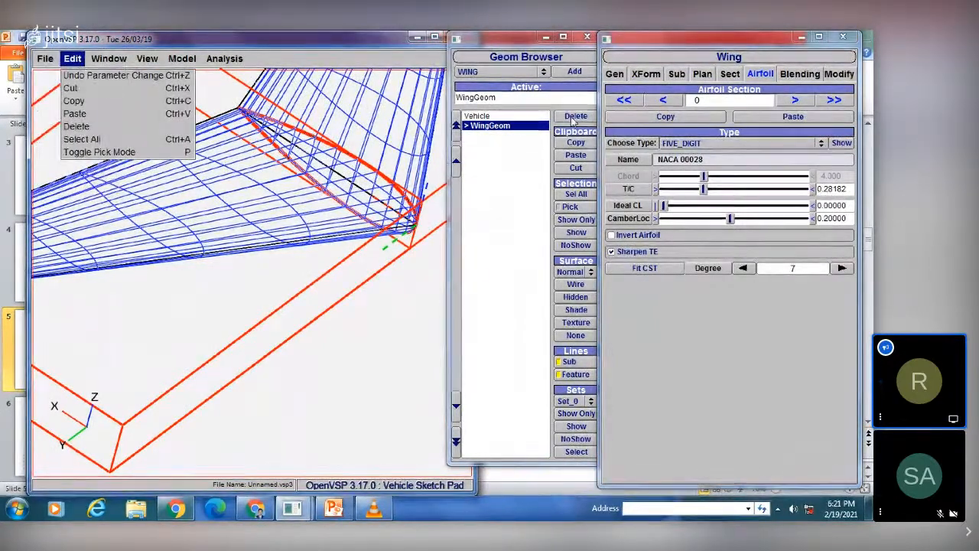
{"action": "left_click", "coordinate": [516, 171]}
{"action": "left_click_drag", "start_coordinate": [341, 289], "coordinate": [354, 237]}
{"action": "left_click", "coordinate": [147, 58]}
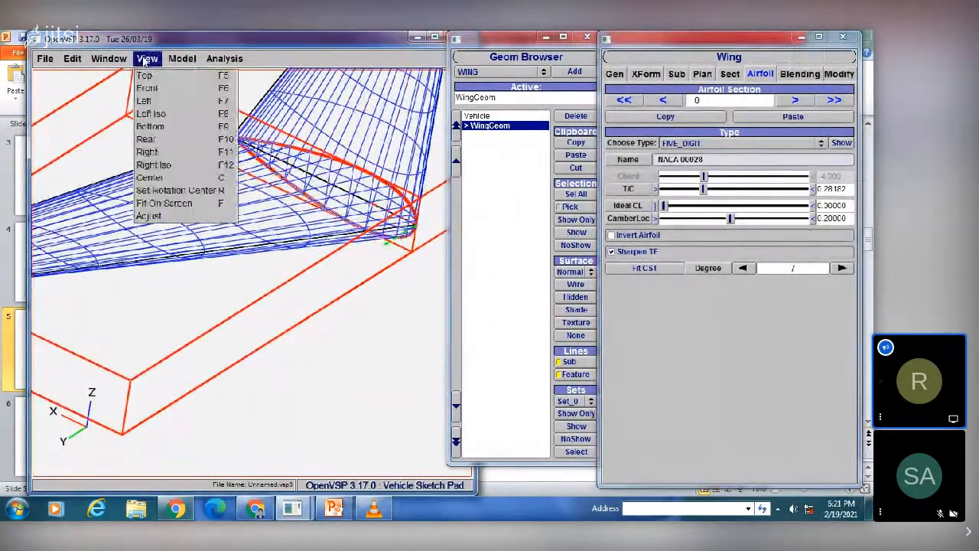
{"action": "left_click", "coordinate": [165, 203]}
{"action": "left_click_drag", "start_coordinate": [228, 189], "coordinate": [277, 176]}
{"action": "left_click", "coordinate": [474, 267]}
{"action": "left_click", "coordinate": [490, 125]}
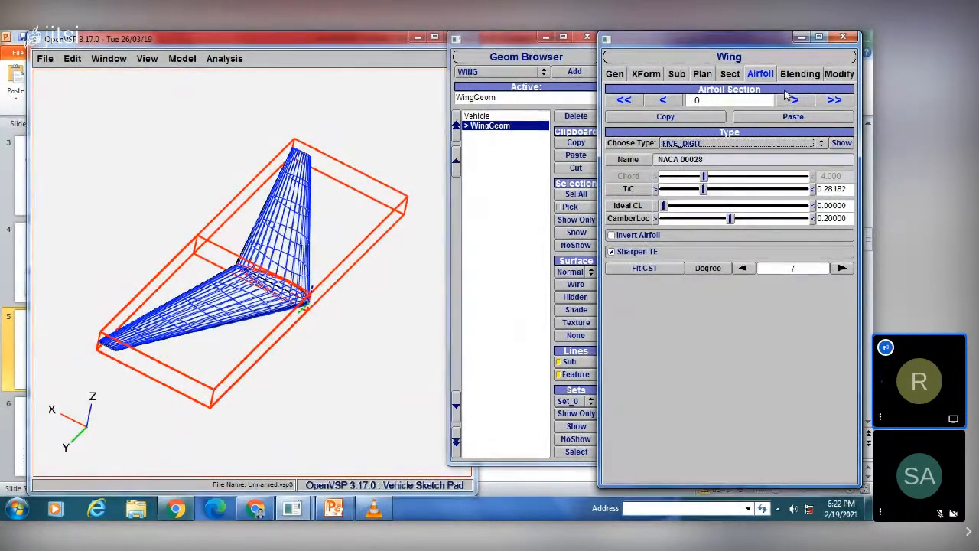
- Set the root section's airfoil type to AF_FILE and browse the airfoil folder for a file to read
{"action": "left_click", "coordinate": [733, 144]}
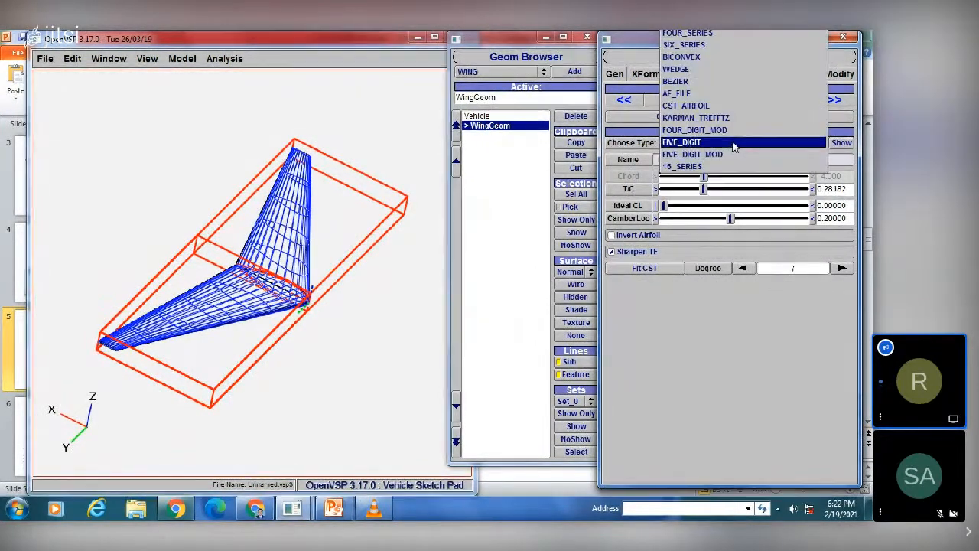
{"action": "mouse_move", "coordinate": [722, 36]}
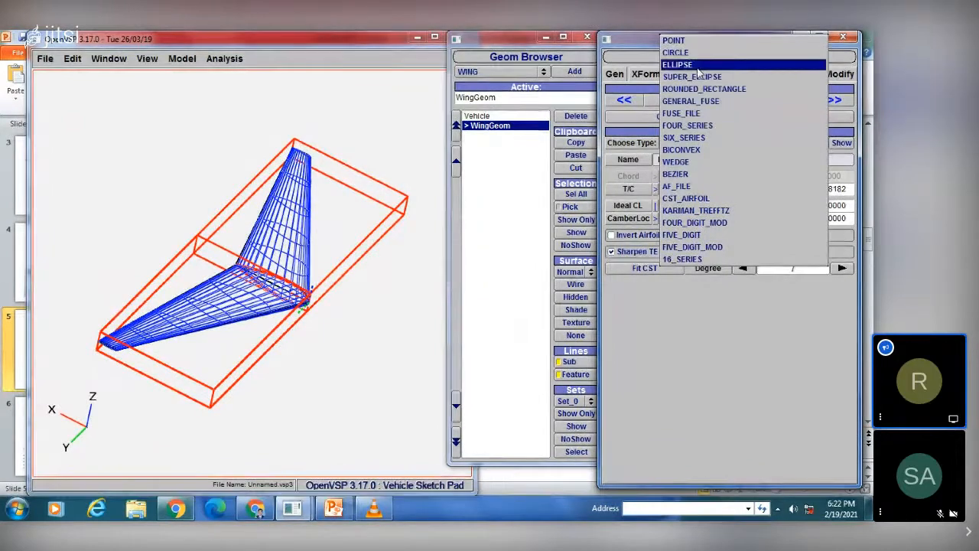
{"action": "left_click", "coordinate": [696, 188]}
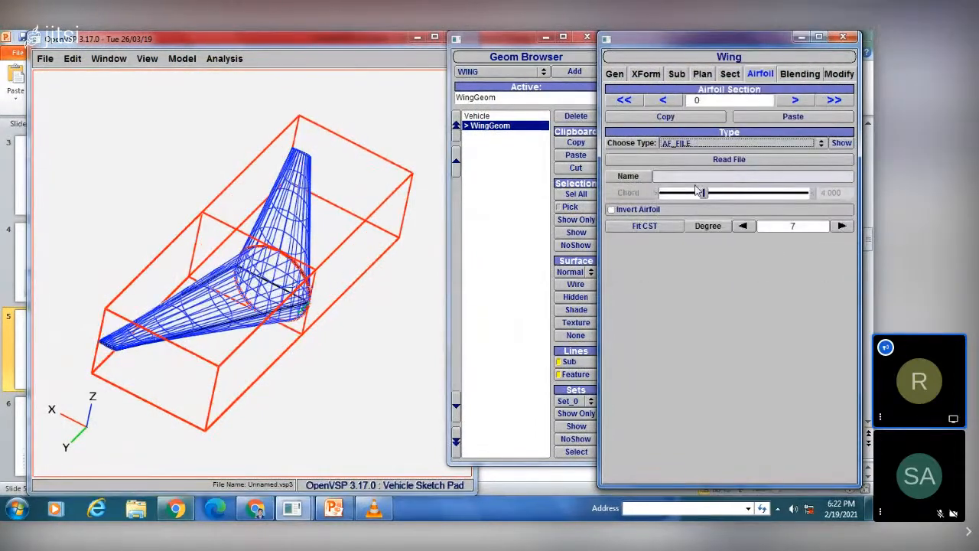
{"action": "left_click", "coordinate": [728, 159]}
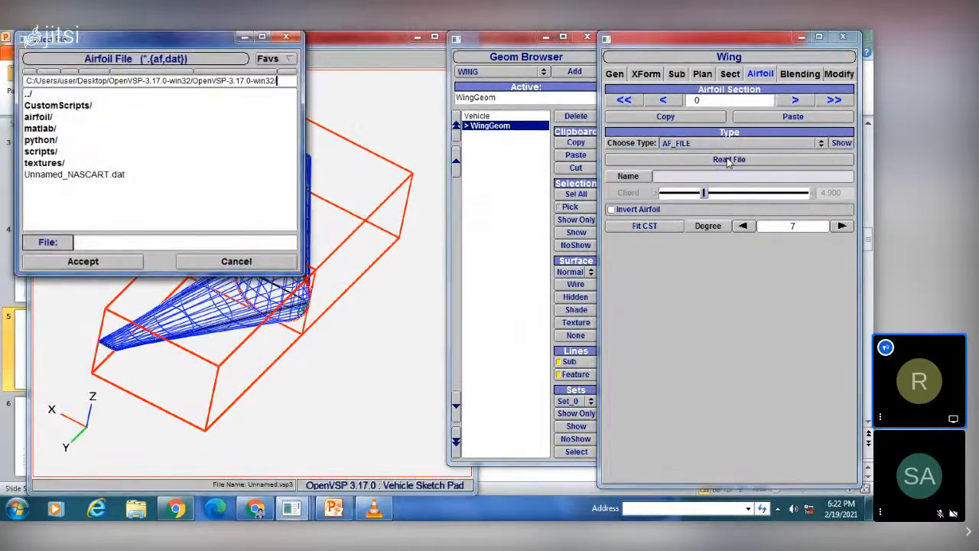
{"action": "left_click", "coordinate": [267, 59]}
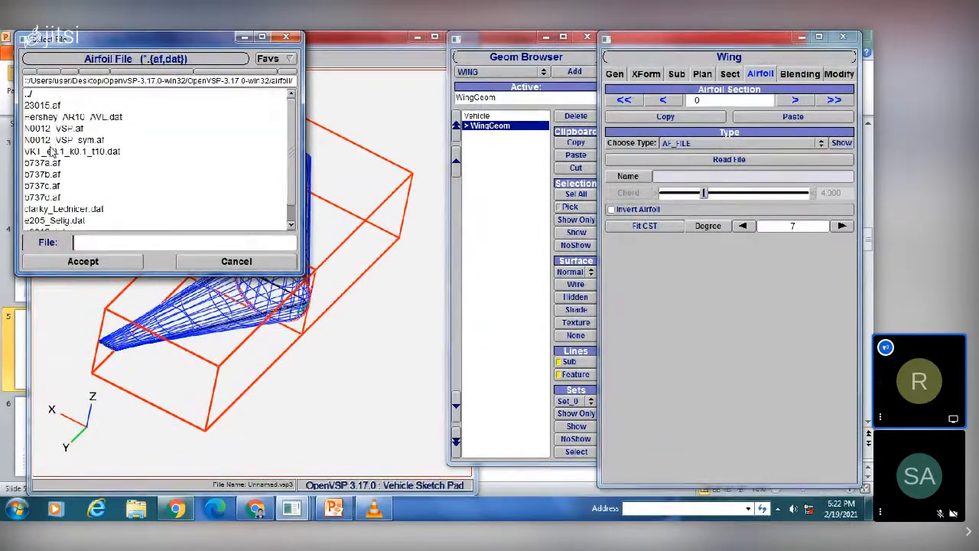
{"action": "scroll", "coordinate": [292, 163], "scroll_direction": "down", "scroll_amount": 1}
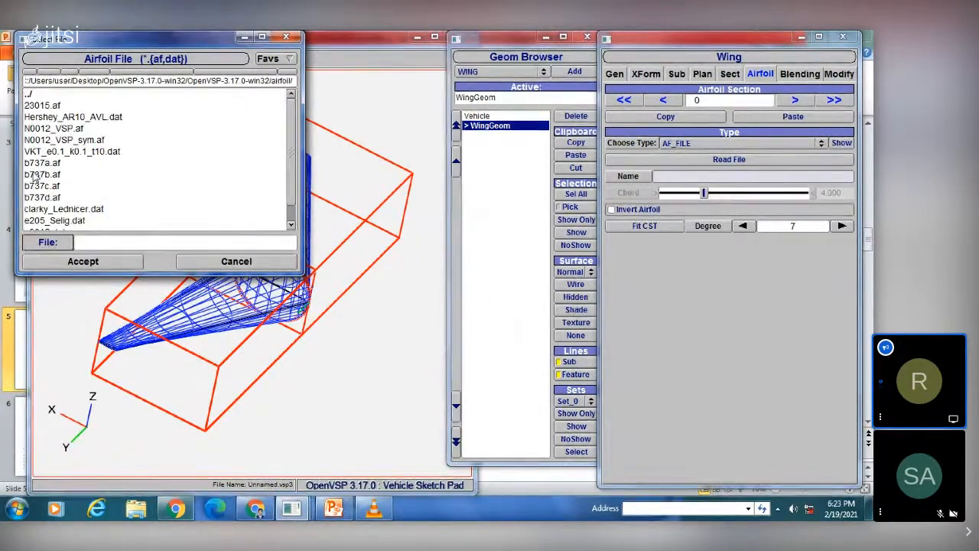
- Switch to the Jitsi training session in Chrome, mute the microphone and unmute it again
{"action": "left_click", "coordinate": [258, 505]}
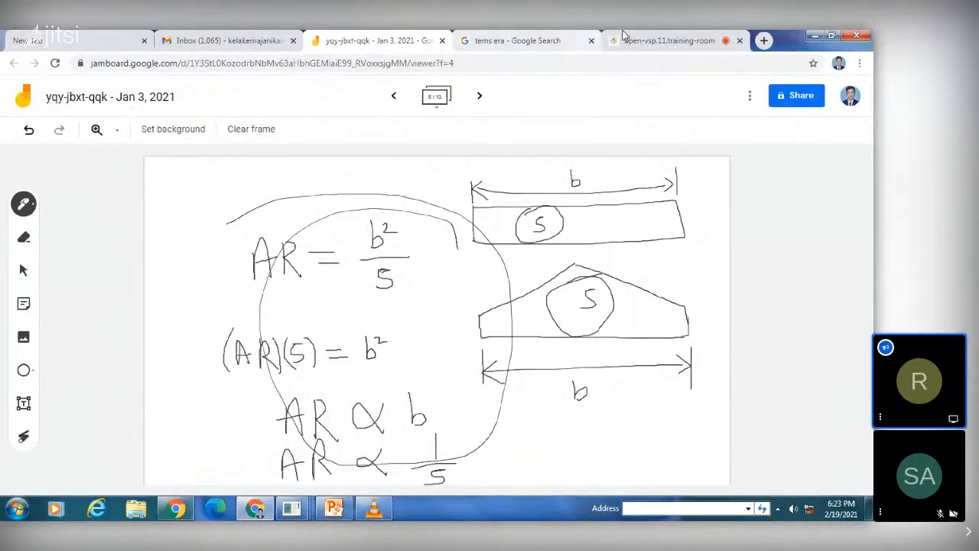
{"action": "left_click", "coordinate": [689, 41]}
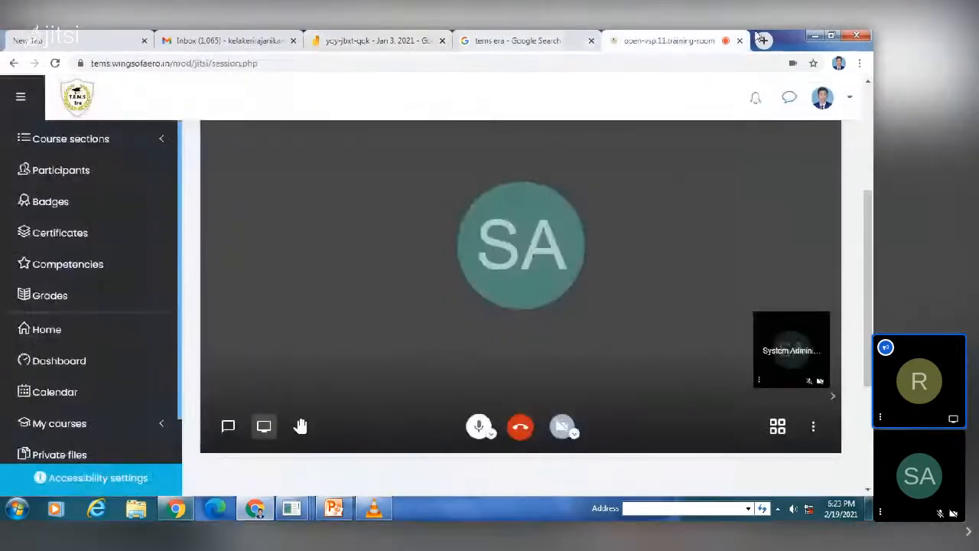
{"action": "left_click", "coordinate": [479, 425]}
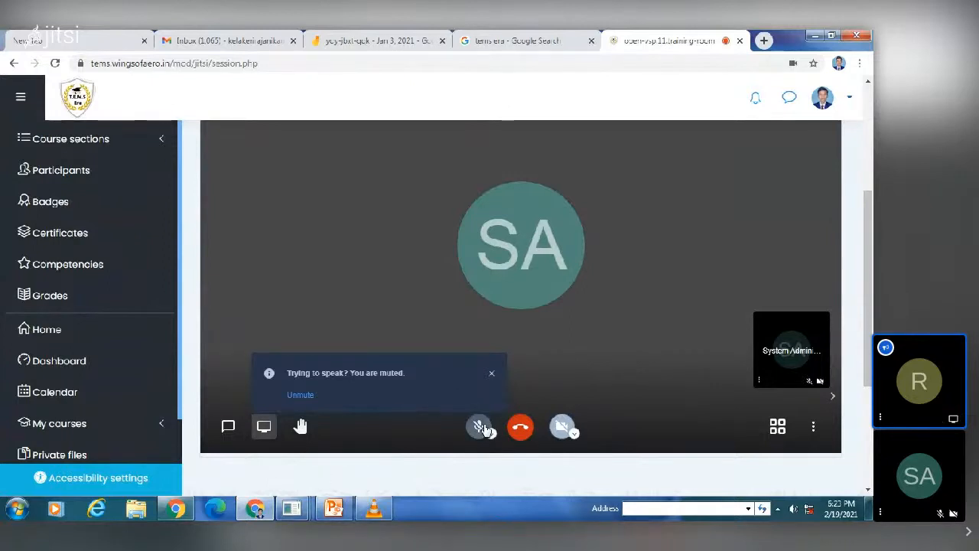
{"action": "left_click", "coordinate": [482, 428]}
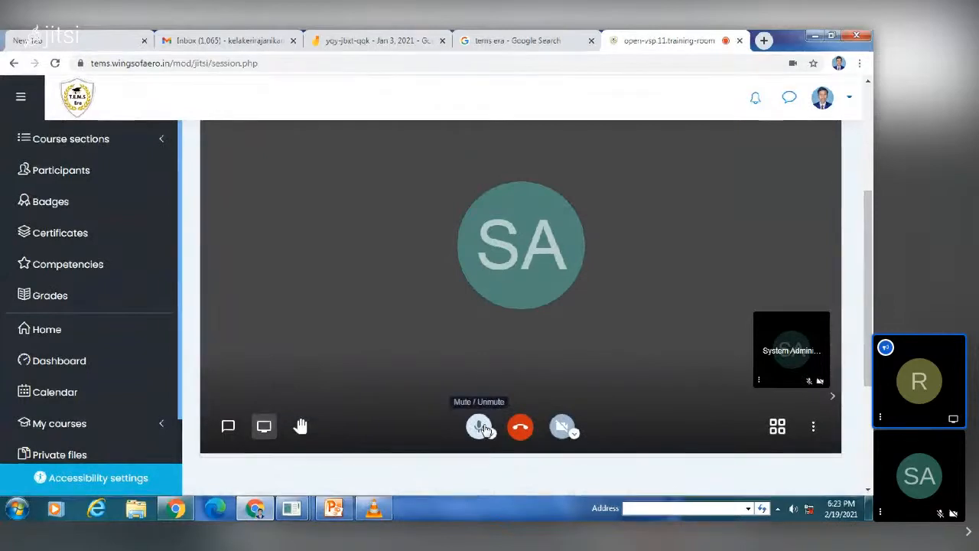
- Return to OpenVSP's airfoil file selection and select b737a.af
{"action": "left_click", "coordinate": [334, 508]}
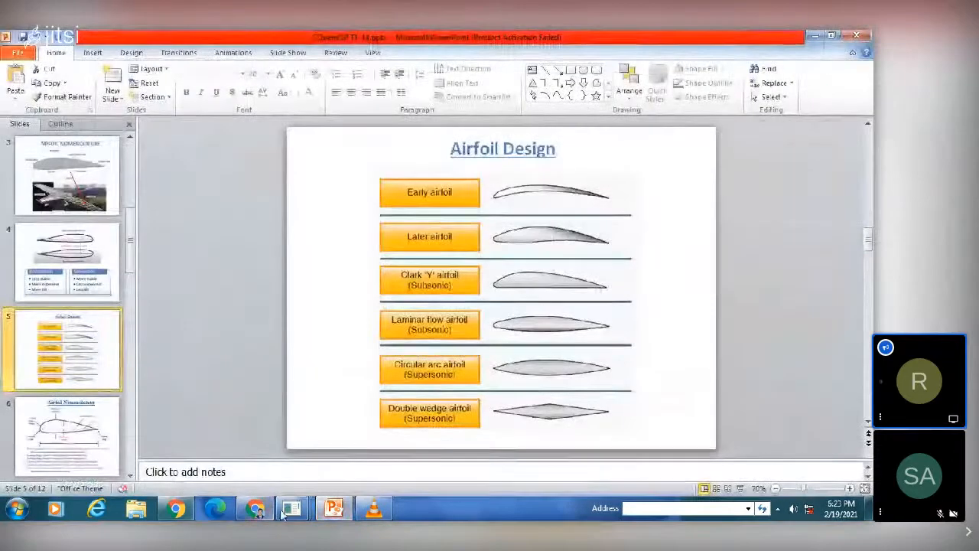
{"action": "mouse_move", "coordinate": [291, 508]}
{"action": "left_click", "coordinate": [437, 437]}
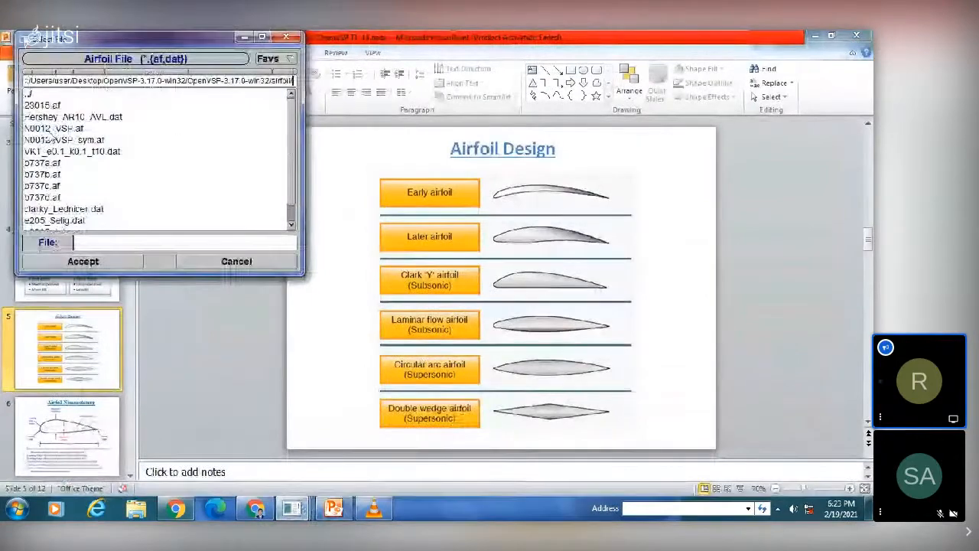
{"action": "left_click", "coordinate": [44, 163]}
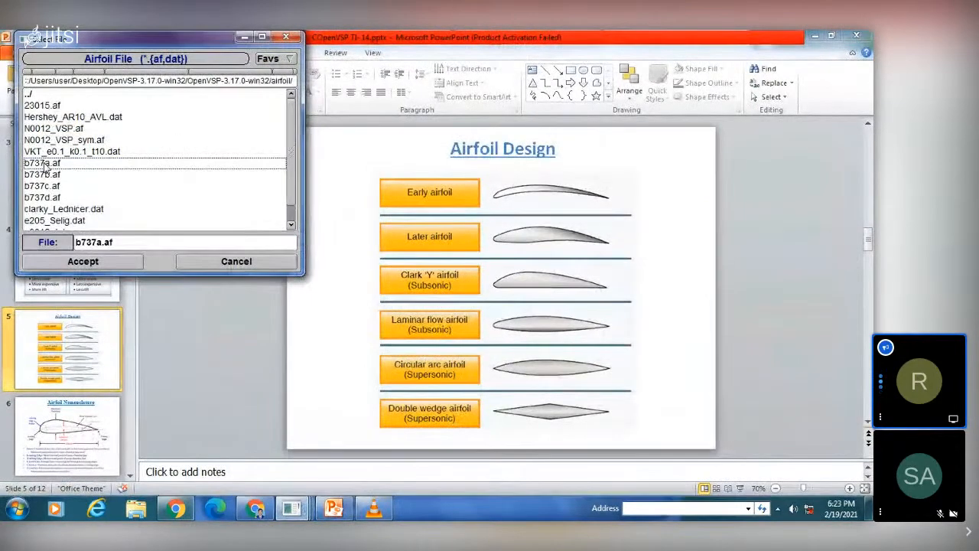
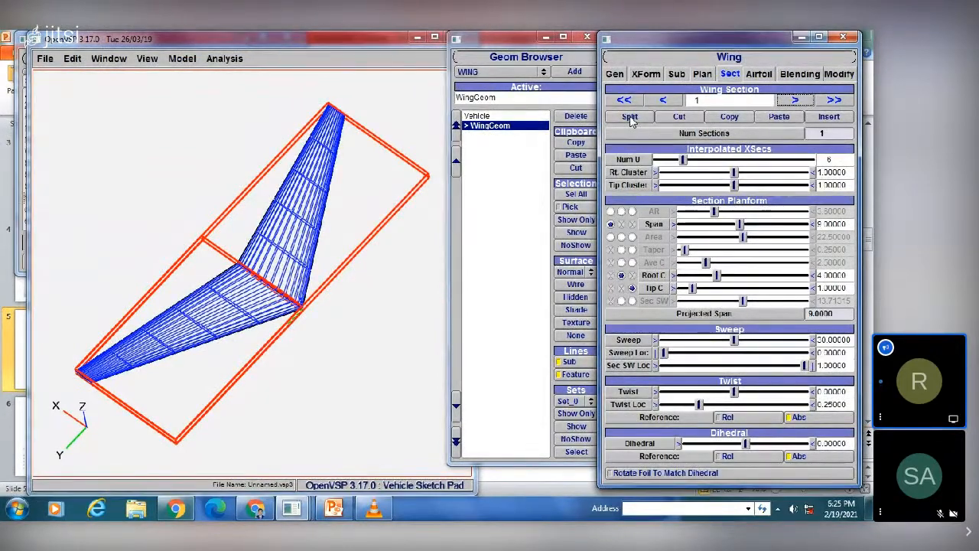
- Split wing section 1 twice and split section 3 once to divide the wing into four sections
{"action": "left_click", "coordinate": [629, 119]}
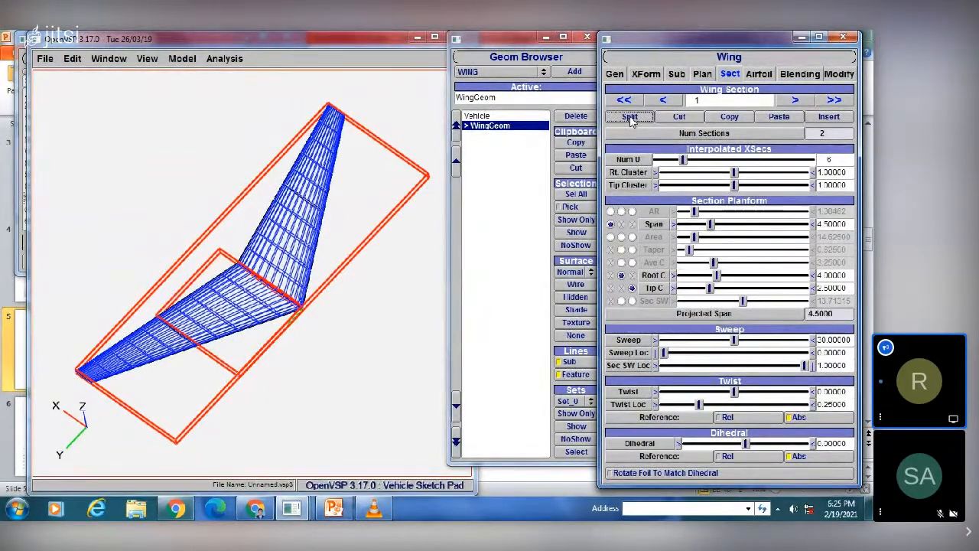
{"action": "left_click", "coordinate": [630, 117]}
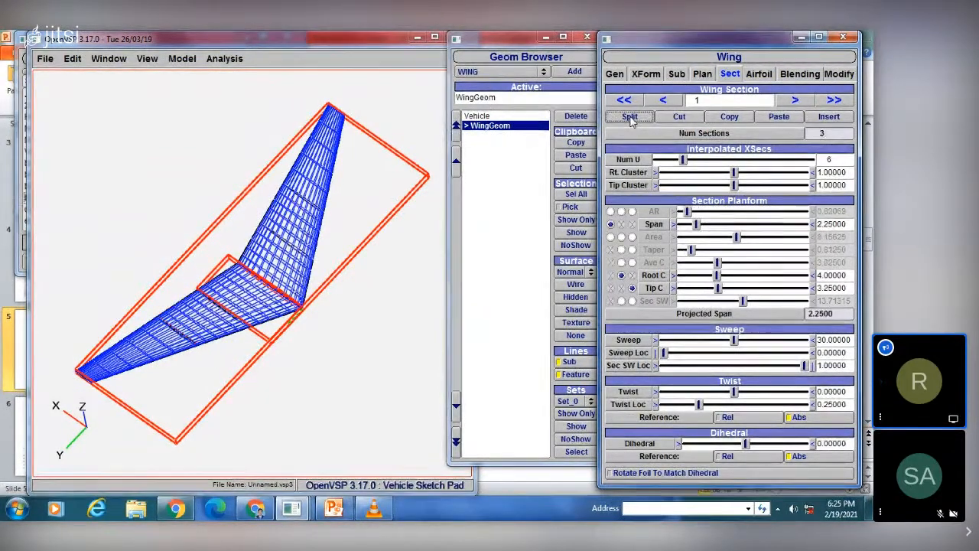
{"action": "left_click", "coordinate": [796, 101]}
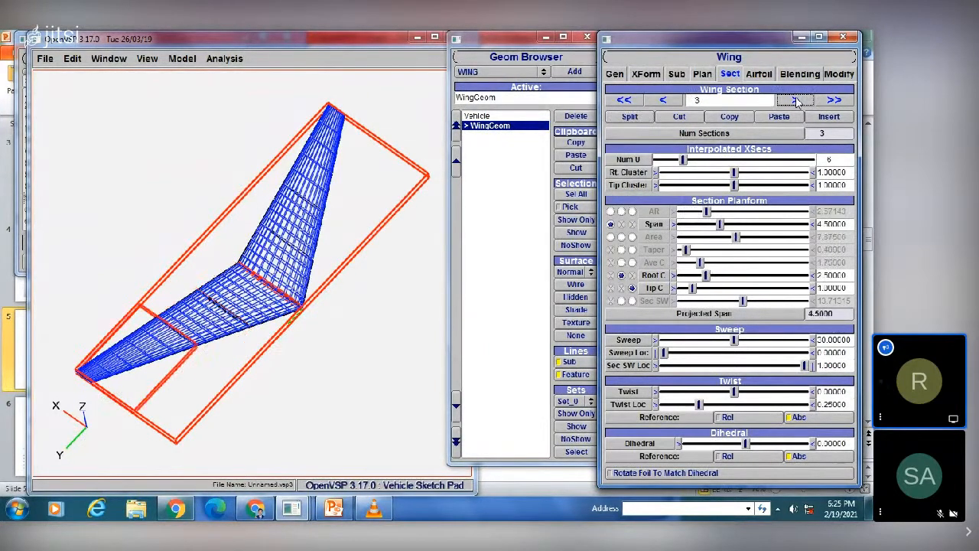
{"action": "left_click", "coordinate": [631, 118]}
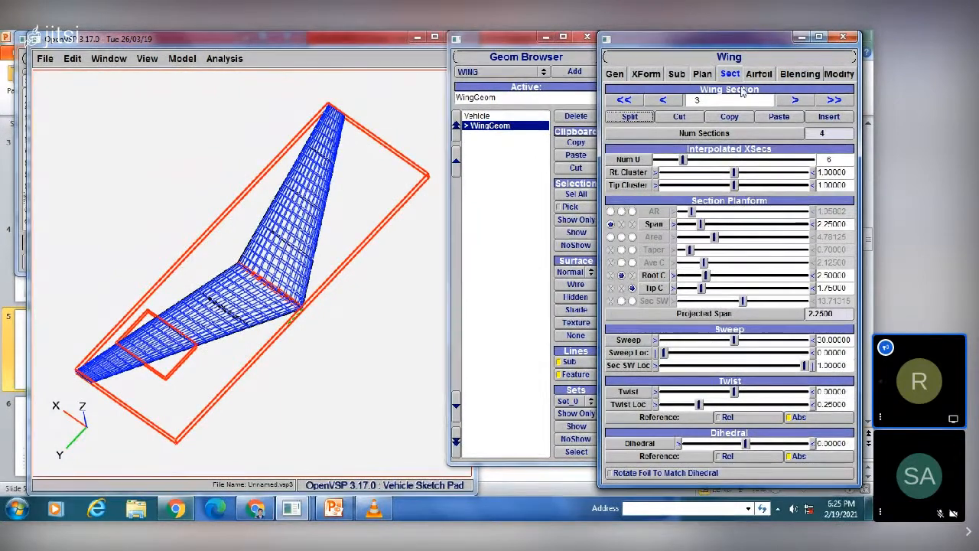
- Step through the split wing sections and select section 4 at the tip
{"action": "left_click", "coordinate": [663, 101]}
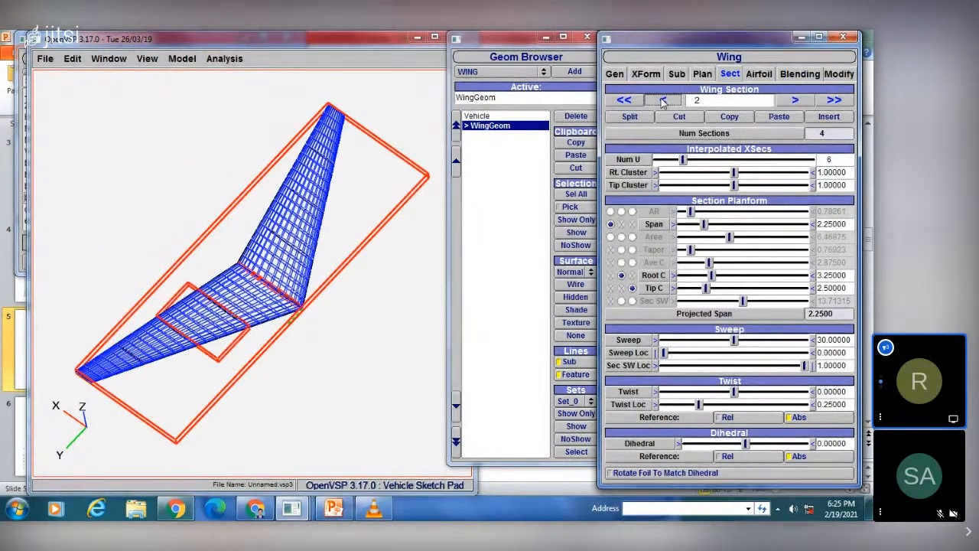
{"action": "left_click", "coordinate": [663, 101]}
{"action": "left_click", "coordinate": [794, 101]}
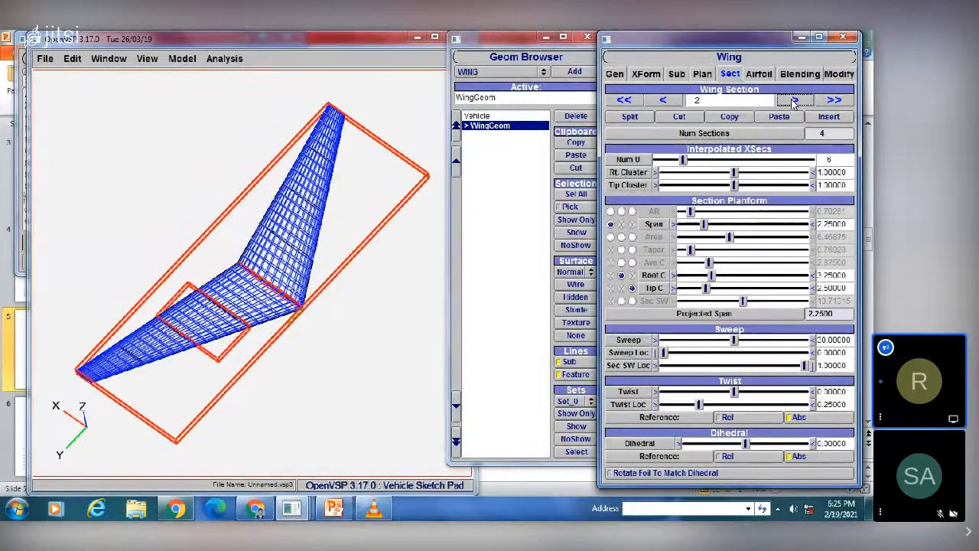
{"action": "left_click", "coordinate": [794, 101]}
{"action": "left_click", "coordinate": [794, 101]}
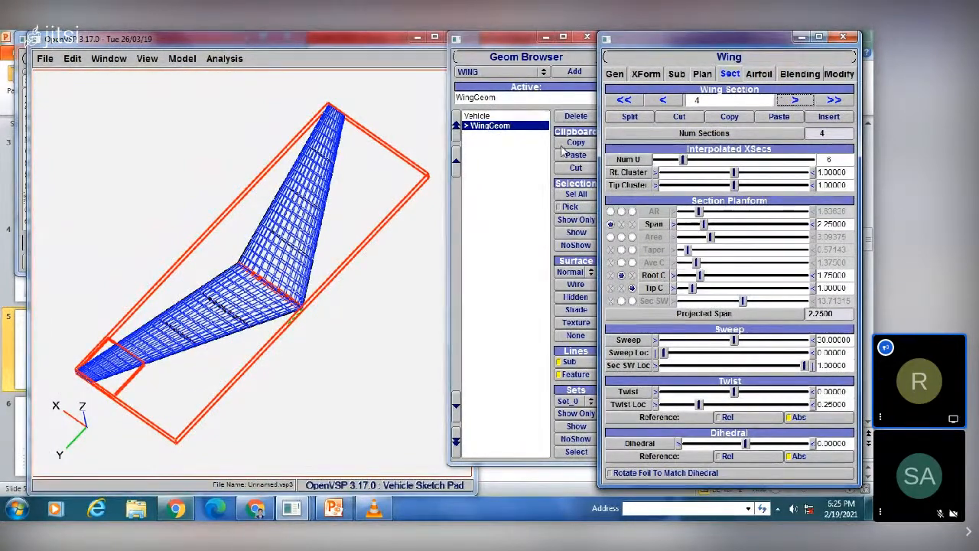
{"action": "scroll", "coordinate": [269, 263], "scroll_direction": "up", "scroll_amount": 5}
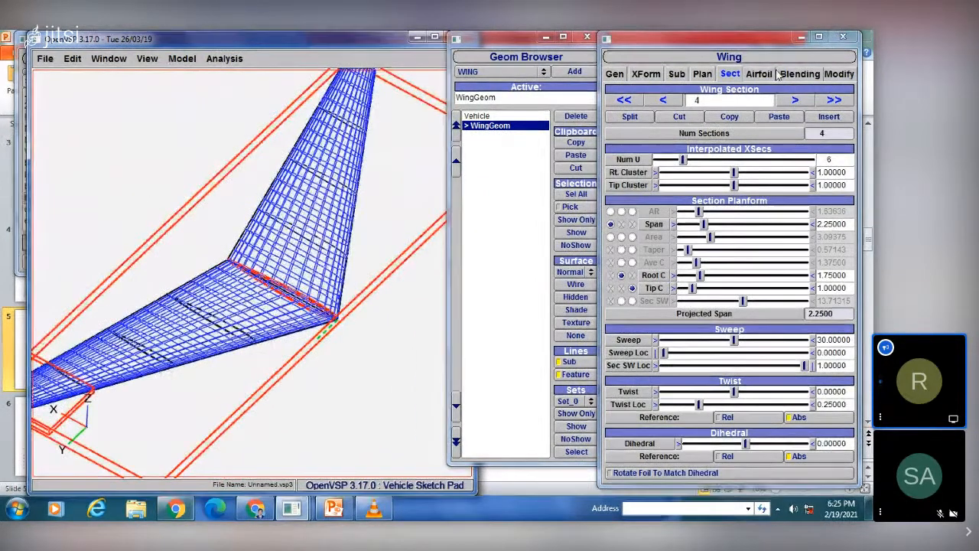
- Step through wing sections 1 to 4 and examine the split wing and its tip section from several angles
{"action": "left_click", "coordinate": [663, 100]}
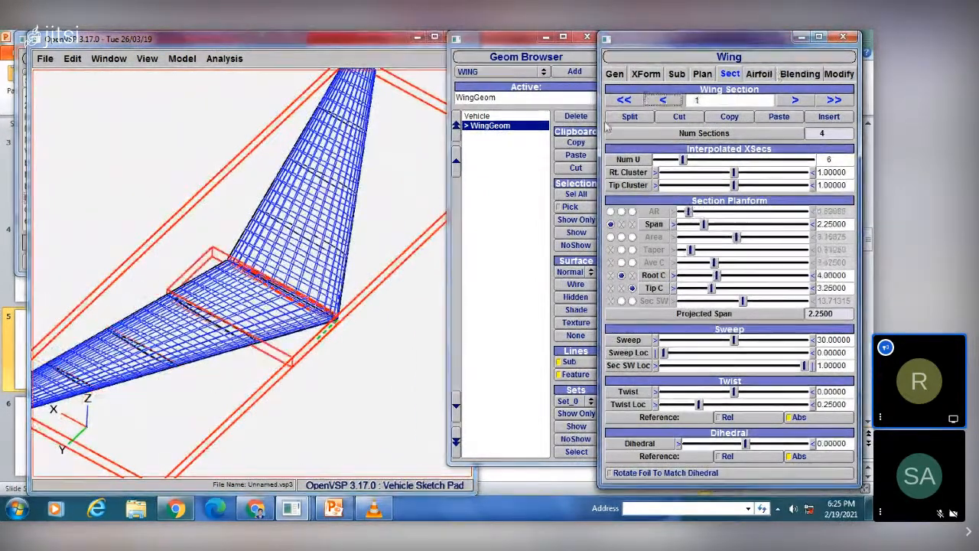
{"action": "scroll", "coordinate": [258, 264], "scroll_direction": "up", "scroll_amount": 3}
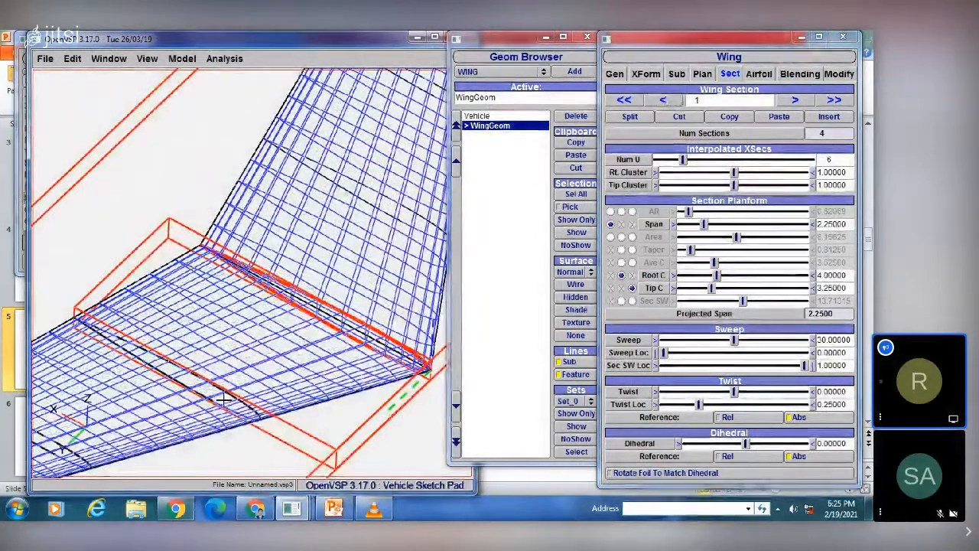
{"action": "scroll", "coordinate": [213, 389], "scroll_direction": "down", "scroll_amount": 4}
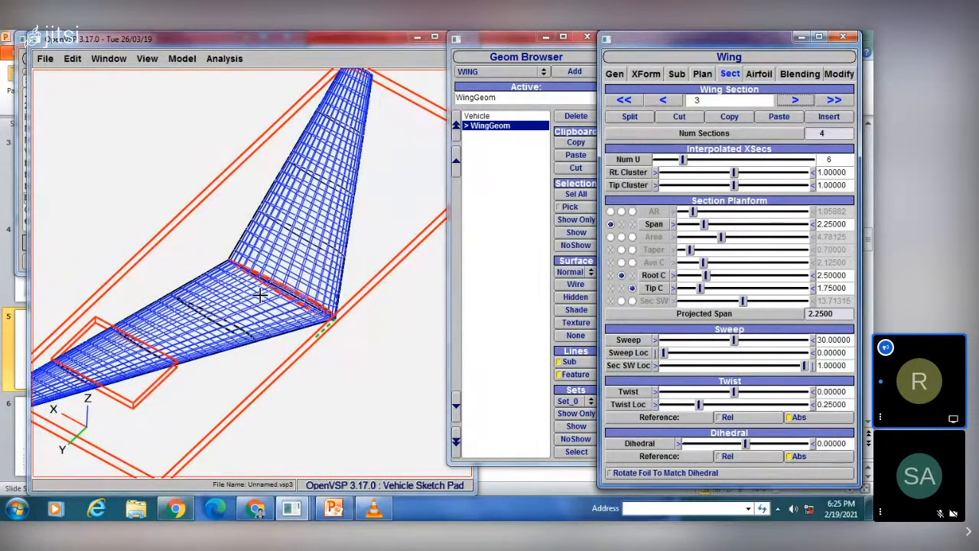
{"action": "left_click_drag", "start_coordinate": [260, 294], "coordinate": [153, 303]}
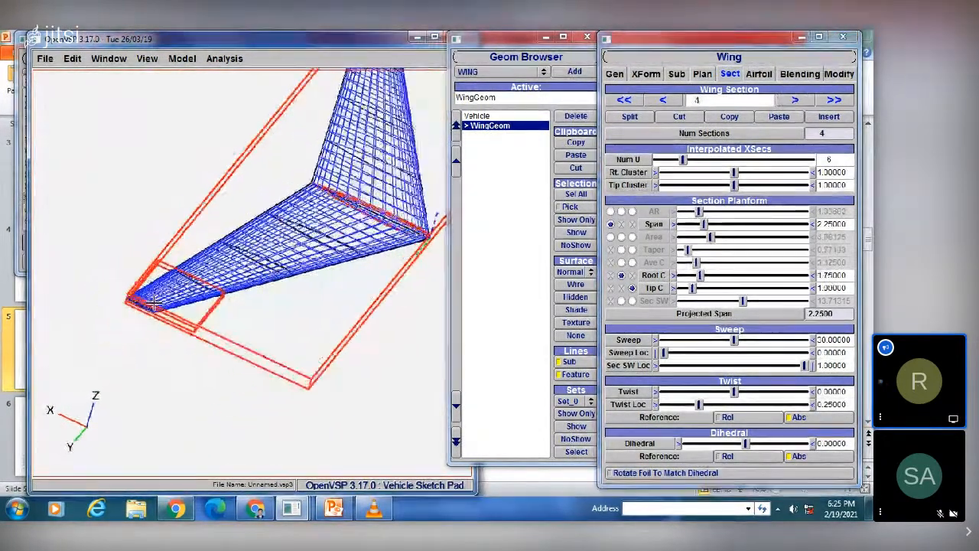
{"action": "scroll", "coordinate": [153, 302], "scroll_direction": "up", "scroll_amount": 5}
{"action": "right_click_drag", "start_coordinate": [153, 304], "coordinate": [267, 308]}
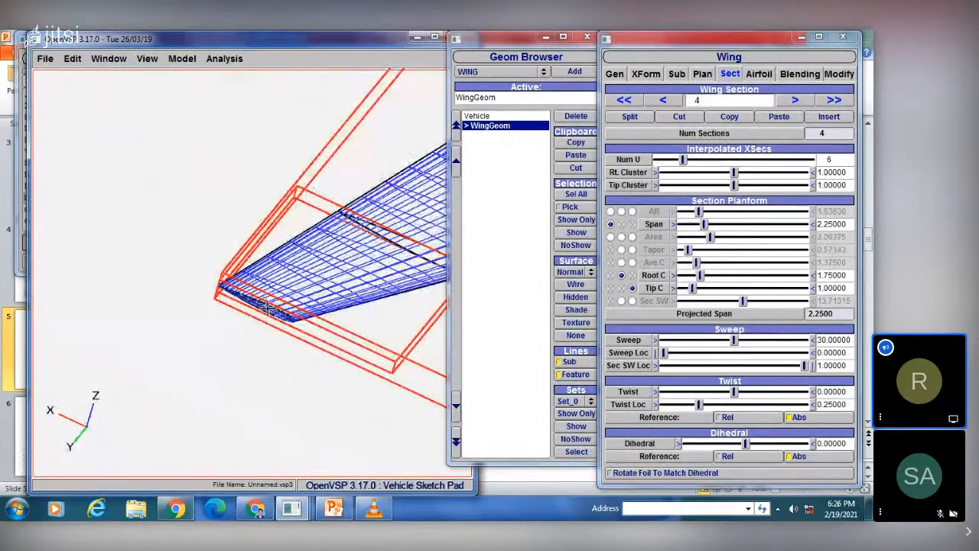
{"action": "scroll", "coordinate": [267, 308], "scroll_direction": "down", "scroll_amount": 5}
{"action": "right_click_drag", "start_coordinate": [322, 219], "coordinate": [226, 262]}
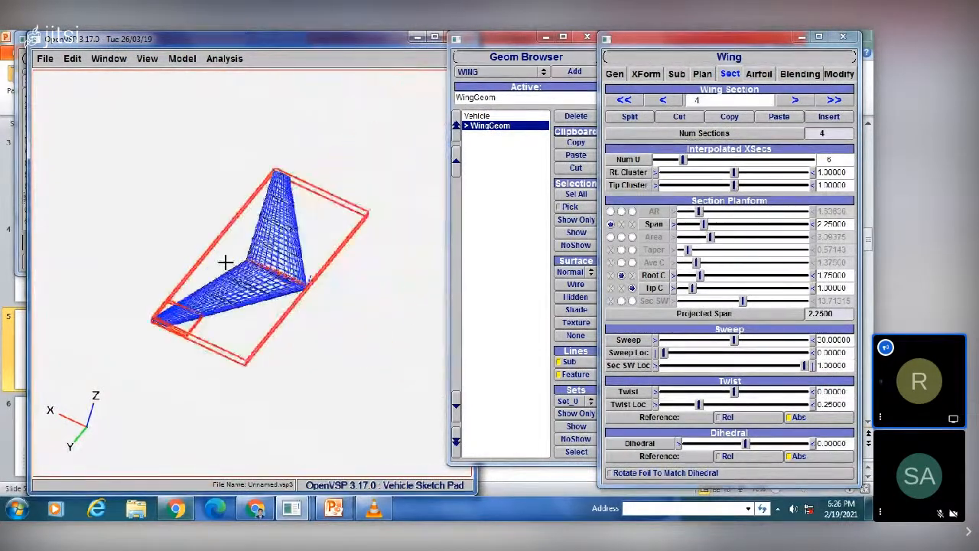
{"action": "left_click_drag", "start_coordinate": [260, 239], "coordinate": [310, 237]}
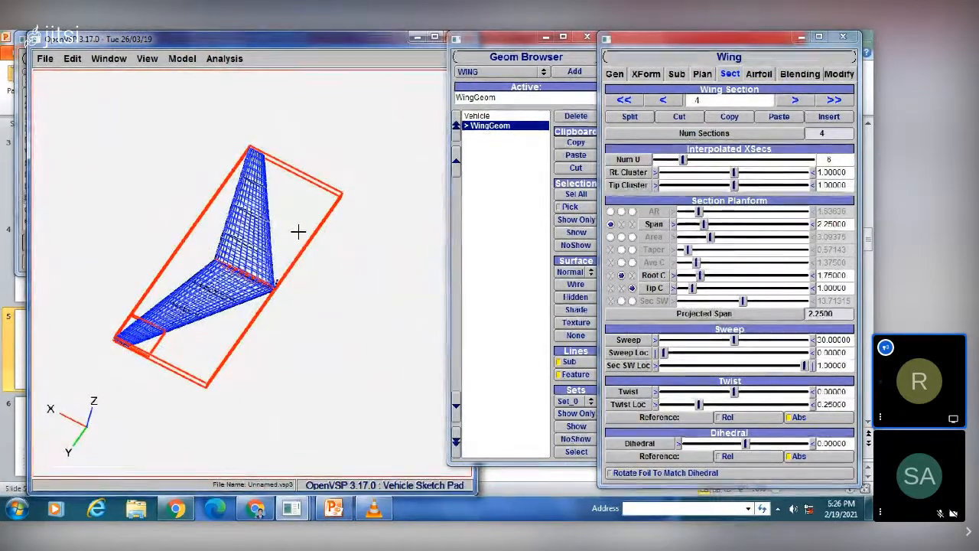
{"action": "left_click_drag", "start_coordinate": [290, 243], "coordinate": [242, 260]}
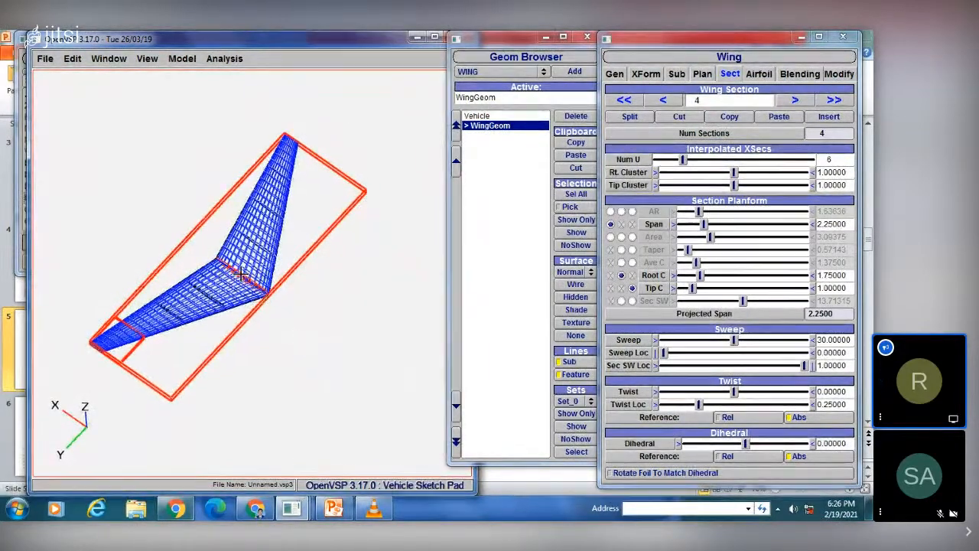
{"action": "scroll", "coordinate": [245, 277], "scroll_direction": "up", "scroll_amount": 2}
{"action": "left_click_drag", "start_coordinate": [338, 243], "coordinate": [295, 264]}
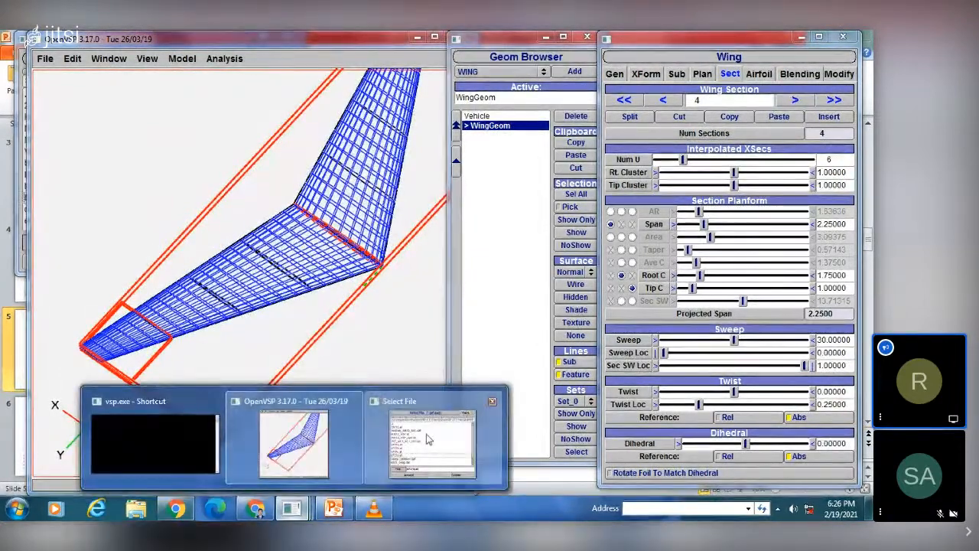
{"action": "left_click", "coordinate": [429, 439]}
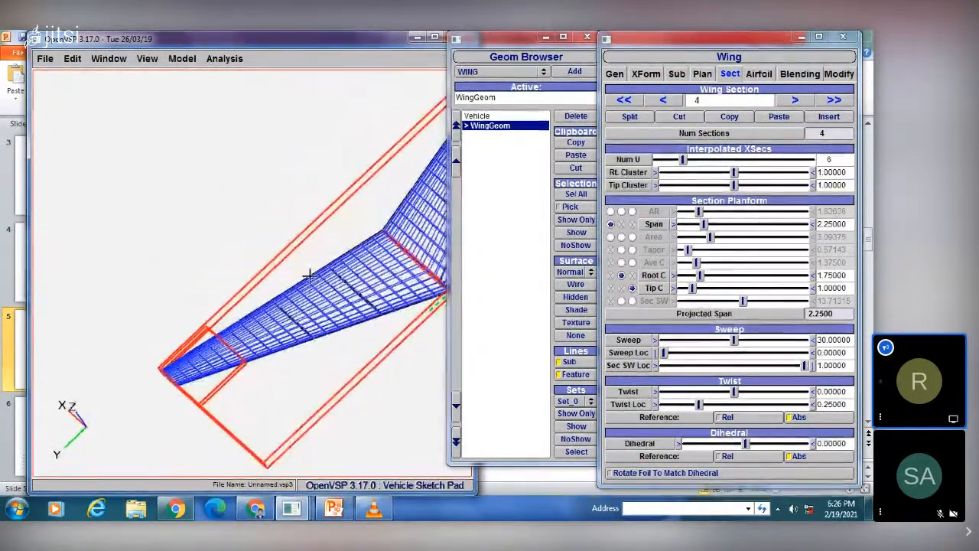
{"action": "left_click_drag", "start_coordinate": [253, 224], "coordinate": [333, 249]}
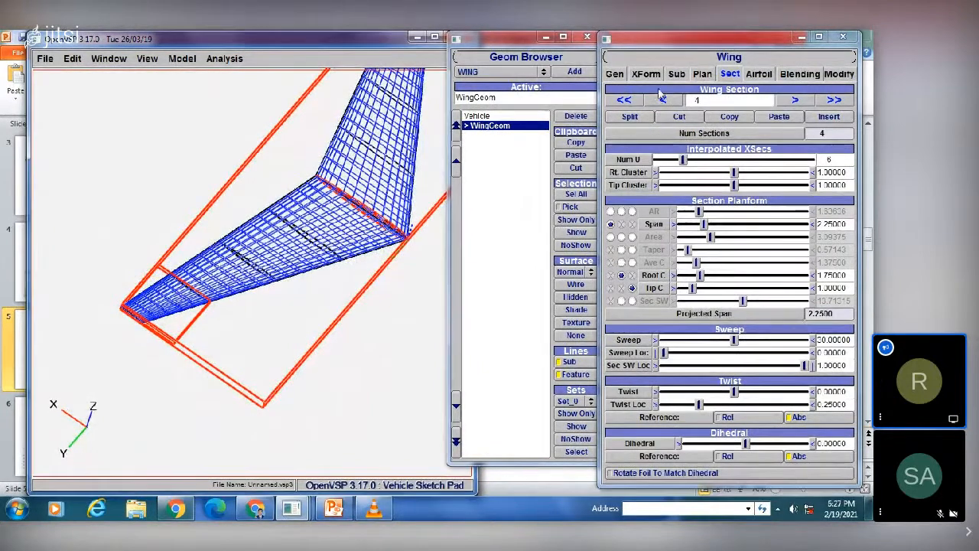
- Set airfoil section 0 to the AF_FILE type and try to read b737a.af from the VSP path's airfoil folder
{"action": "left_click", "coordinate": [758, 73]}
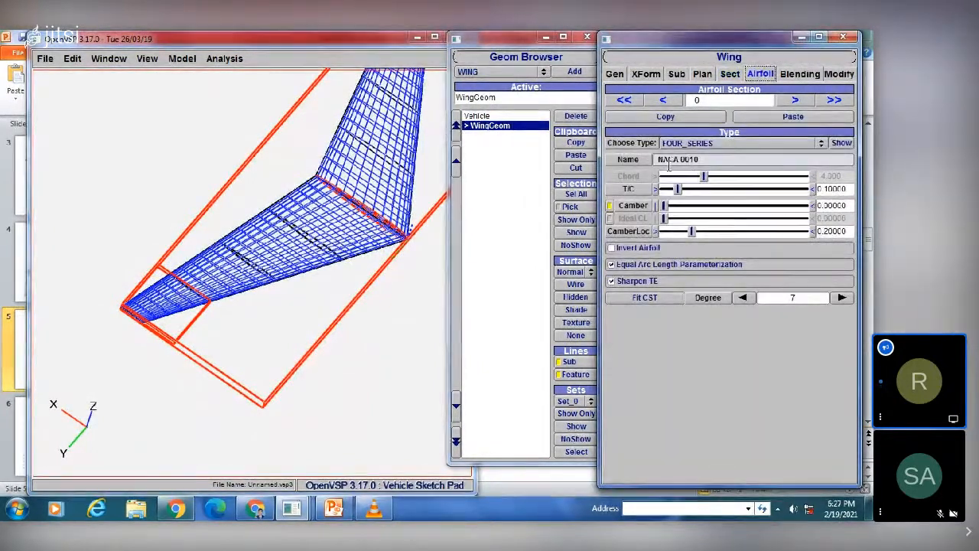
{"action": "left_click", "coordinate": [733, 147]}
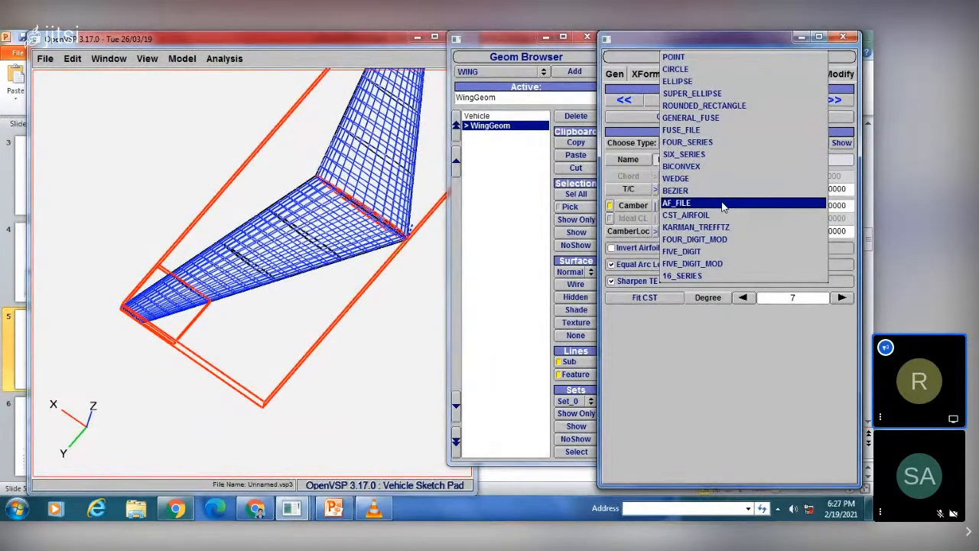
{"action": "left_click", "coordinate": [723, 204]}
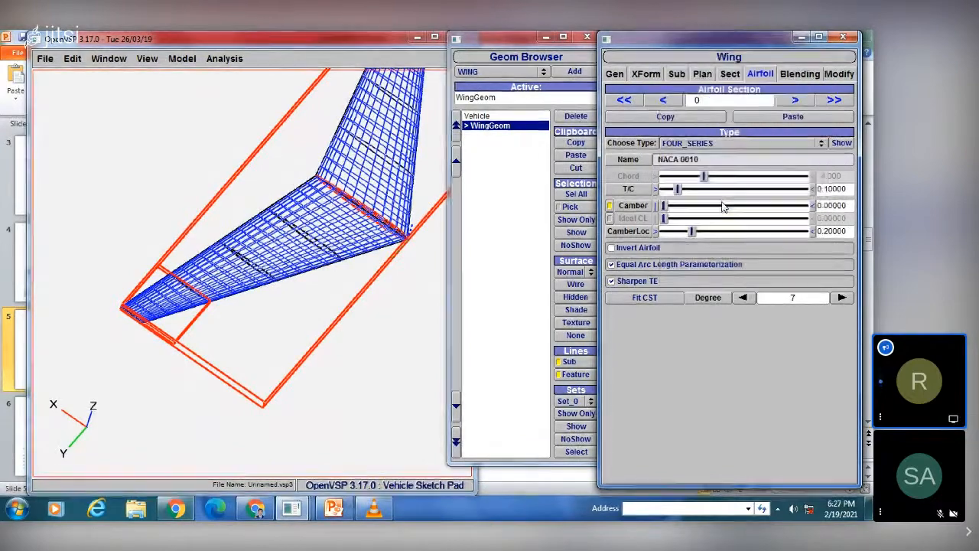
{"action": "left_click", "coordinate": [735, 160]}
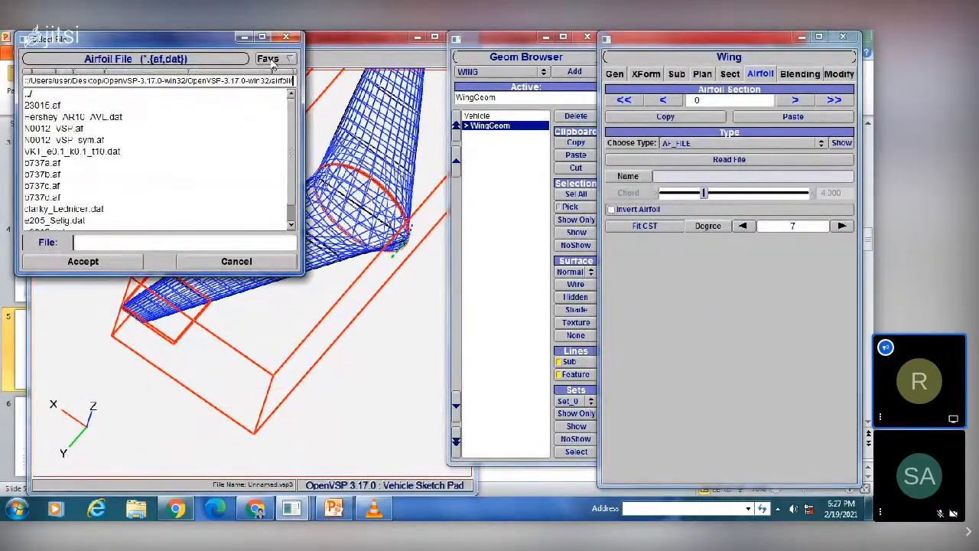
{"action": "left_click", "coordinate": [271, 61]}
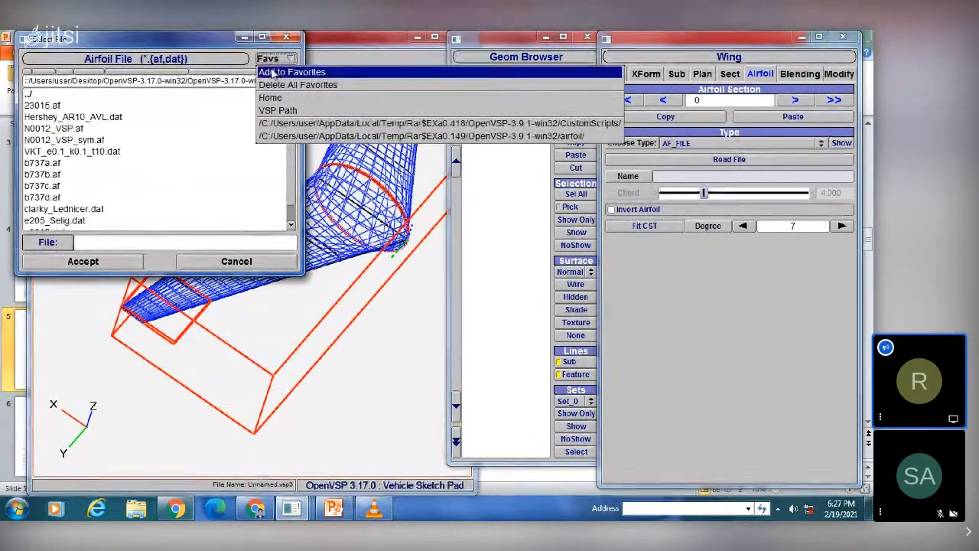
{"action": "left_click", "coordinate": [283, 111]}
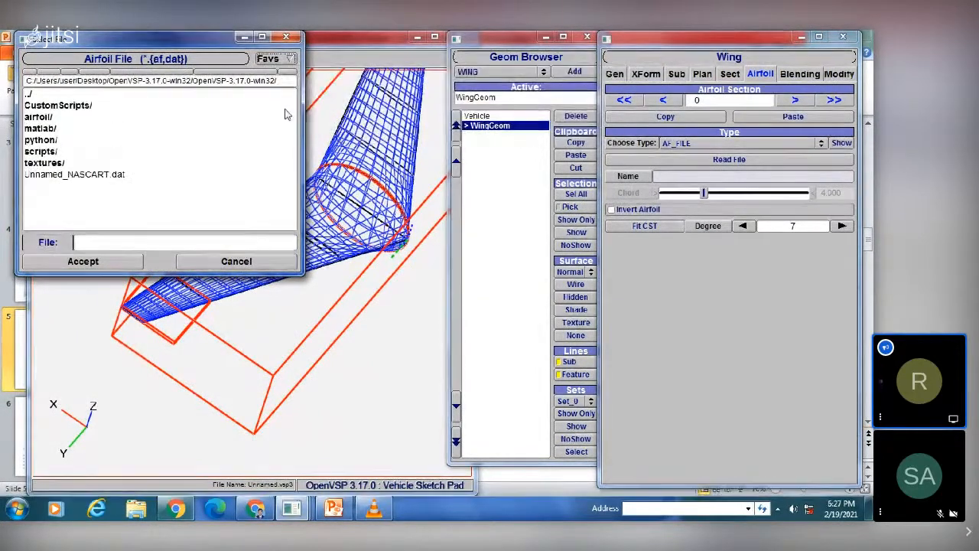
{"action": "double_click", "coordinate": [38, 117]}
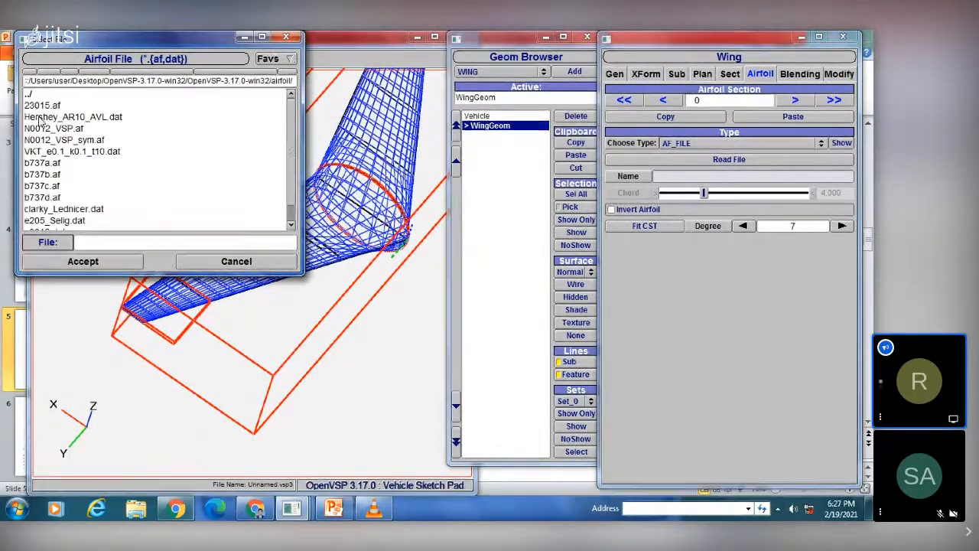
{"action": "left_click", "coordinate": [42, 163]}
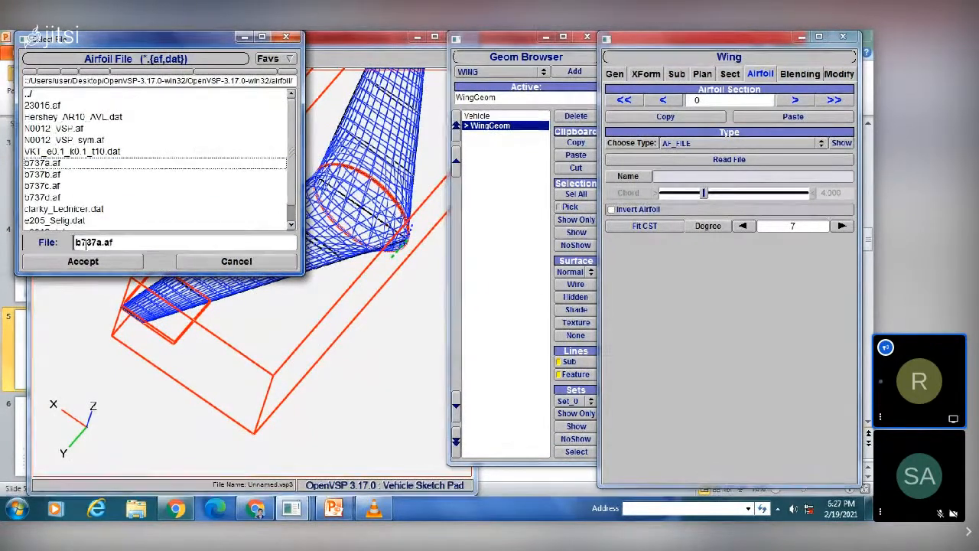
{"action": "left_click", "coordinate": [84, 262]}
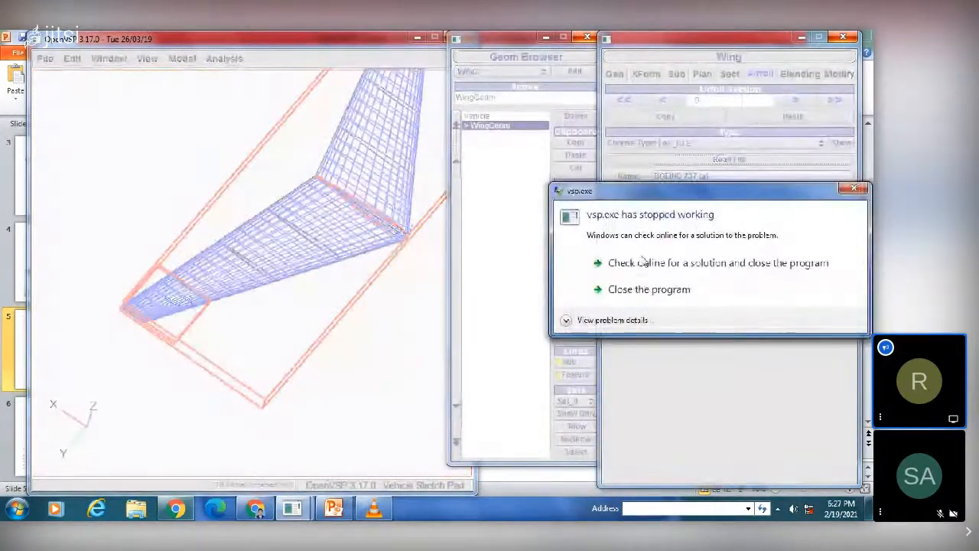
- Dismiss the vsp.exe error, minimize PowerPoint and relaunch OpenVSP from the desktop
{"action": "left_click", "coordinate": [853, 189]}
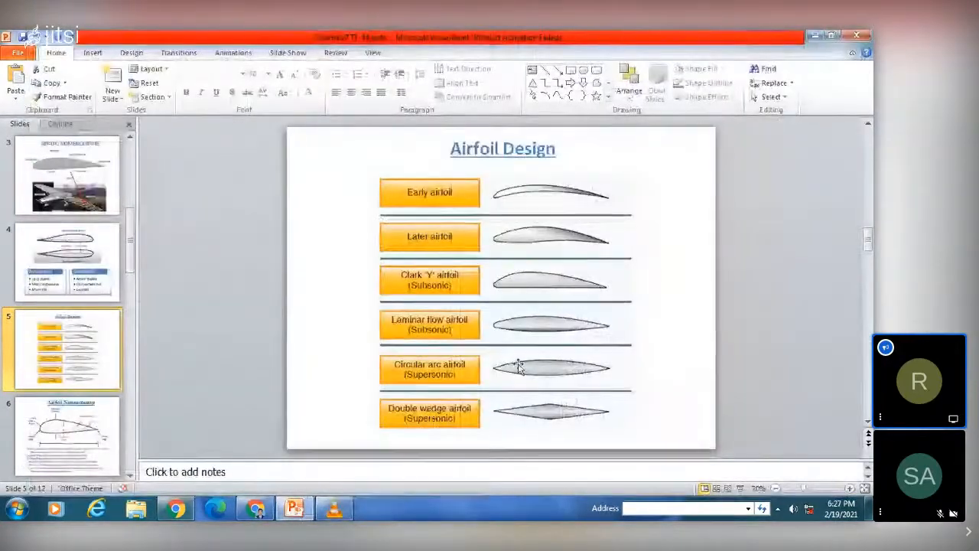
{"action": "left_click", "coordinate": [816, 36]}
{"action": "left_click", "coordinate": [817, 35]}
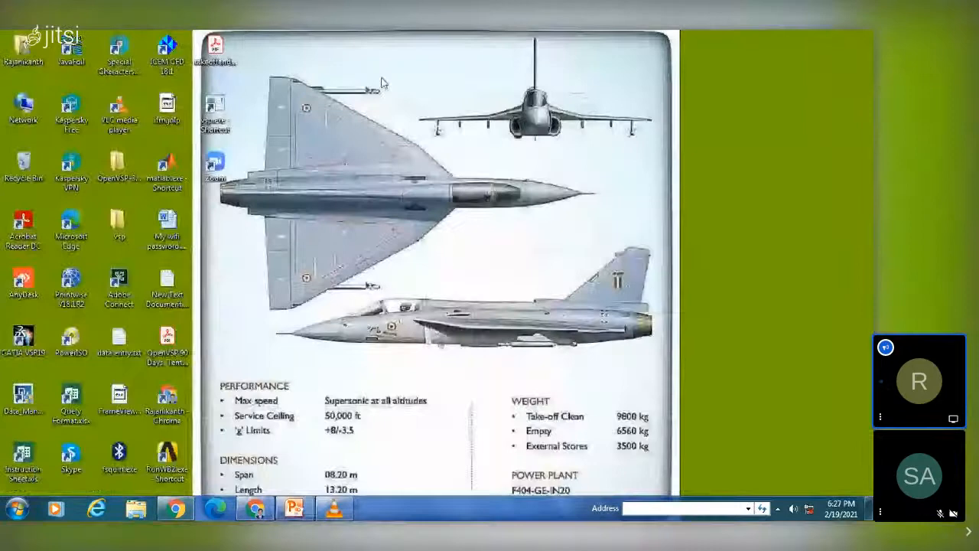
{"action": "double_click", "coordinate": [217, 115]}
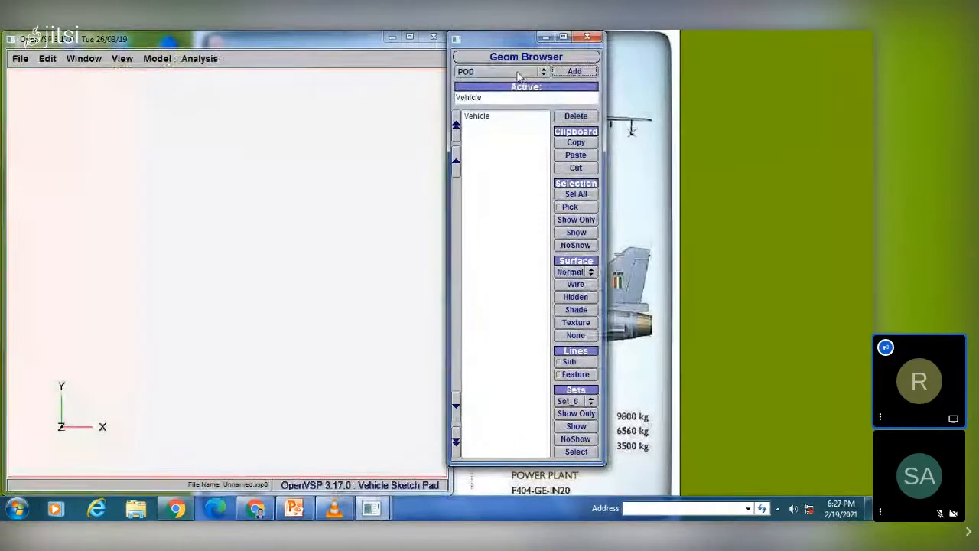
- Add a WING component to the empty model and show its airfoil settings with the whole wing in view
{"action": "left_click", "coordinate": [504, 73]}
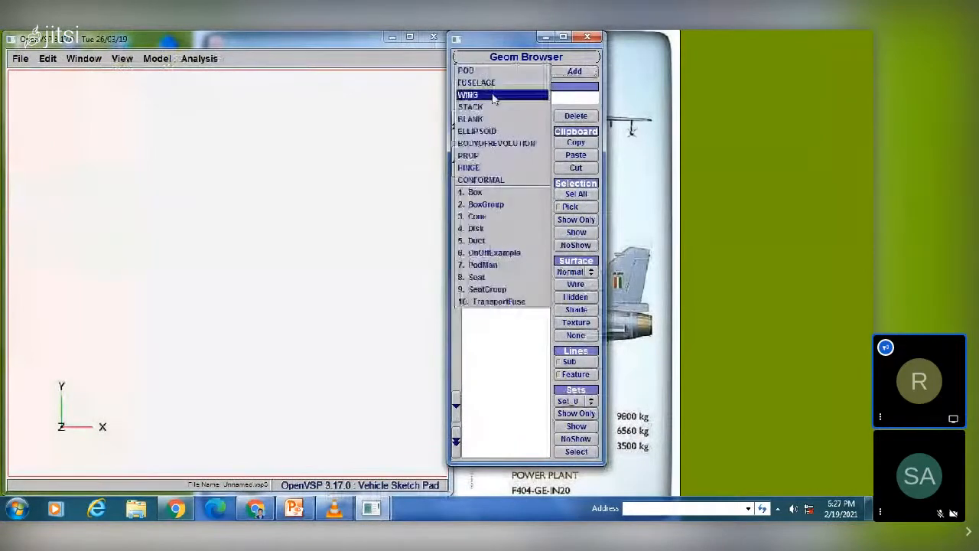
{"action": "left_click", "coordinate": [492, 95]}
{"action": "left_click", "coordinate": [574, 72]}
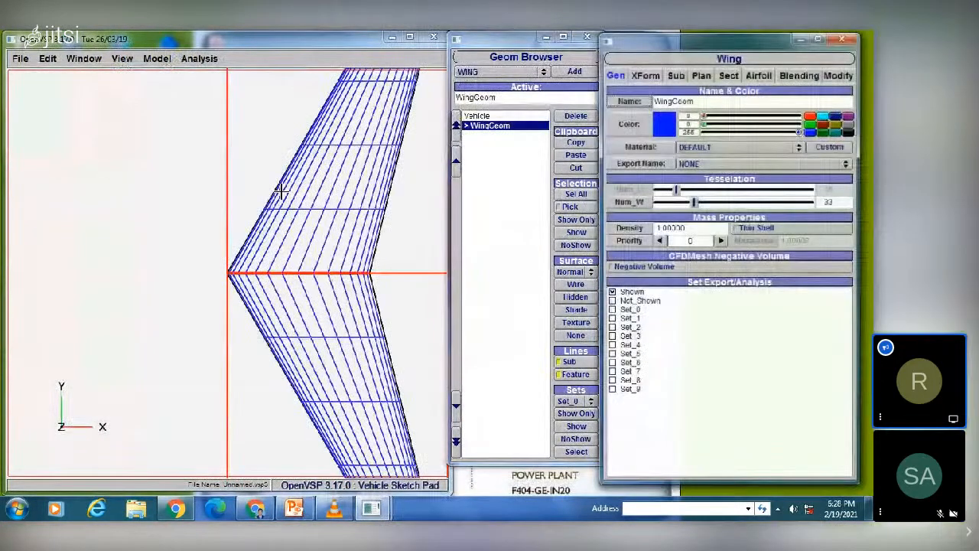
{"action": "left_click_drag", "start_coordinate": [279, 189], "coordinate": [309, 258]}
{"action": "left_click", "coordinate": [759, 73]}
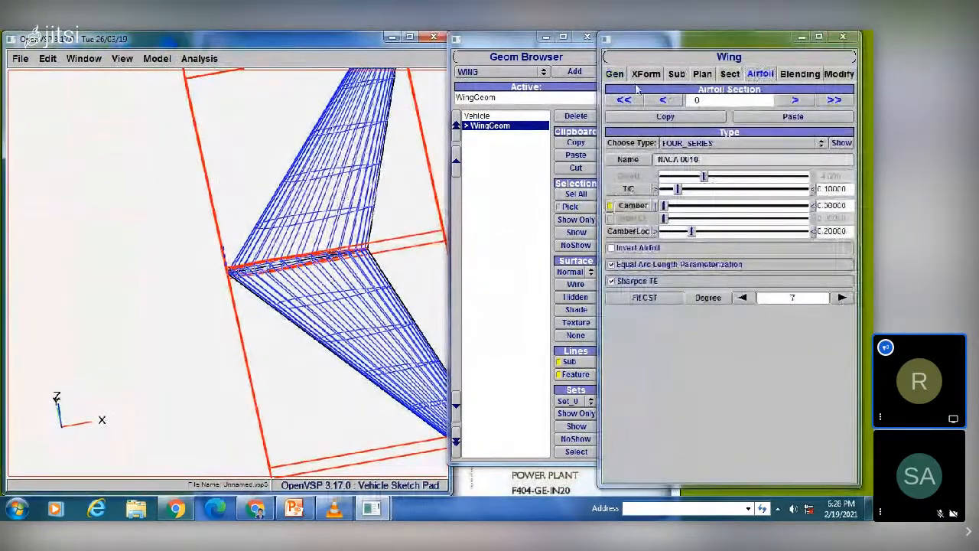
{"action": "left_click_drag", "start_coordinate": [279, 219], "coordinate": [308, 223]}
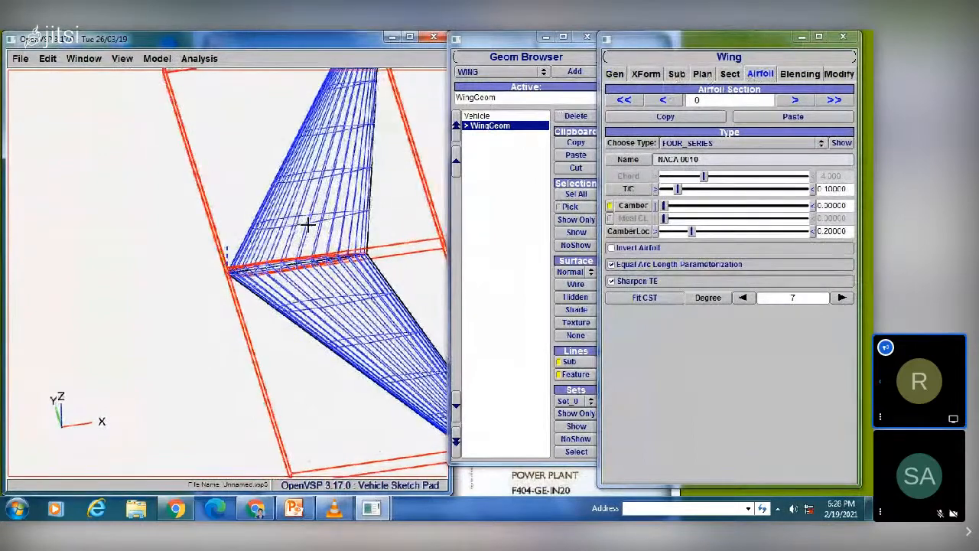
{"action": "right_click_drag", "start_coordinate": [309, 223], "coordinate": [175, 256]}
{"action": "scroll", "coordinate": [180, 298], "scroll_direction": "down", "scroll_amount": 5}
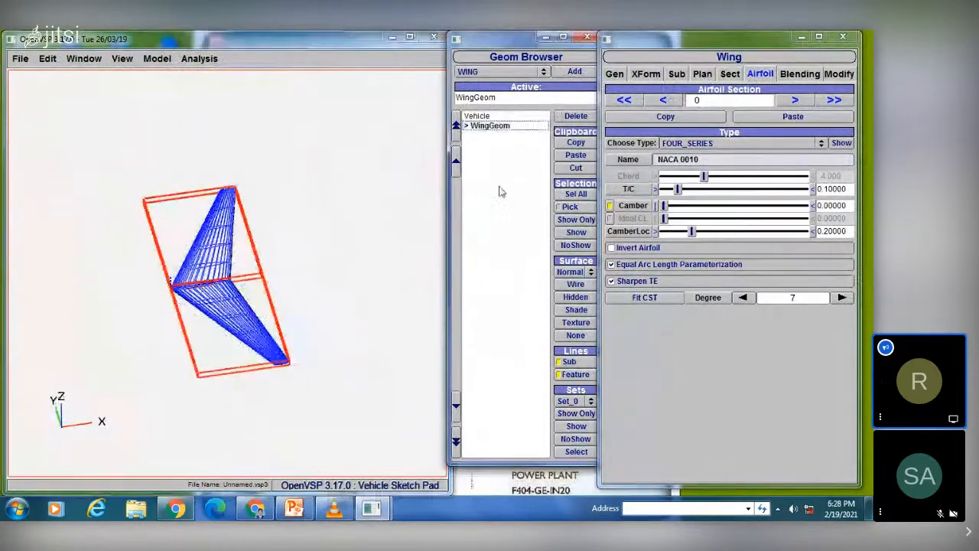
- Reselect WingGeom and split sections 1, 2 and 3 in turn to divide the new wing into four sections
{"action": "left_click", "coordinate": [501, 190]}
{"action": "left_click", "coordinate": [490, 126]}
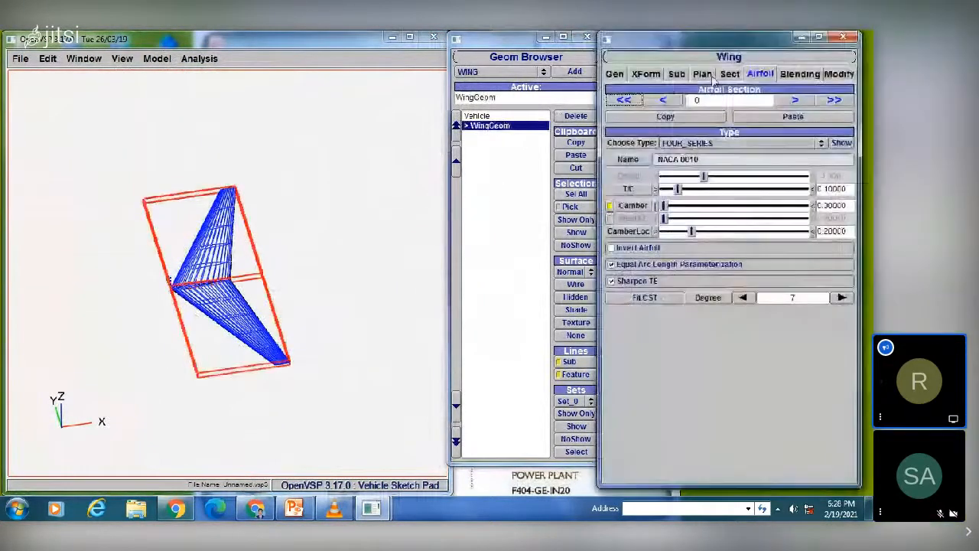
{"action": "left_click", "coordinate": [730, 73]}
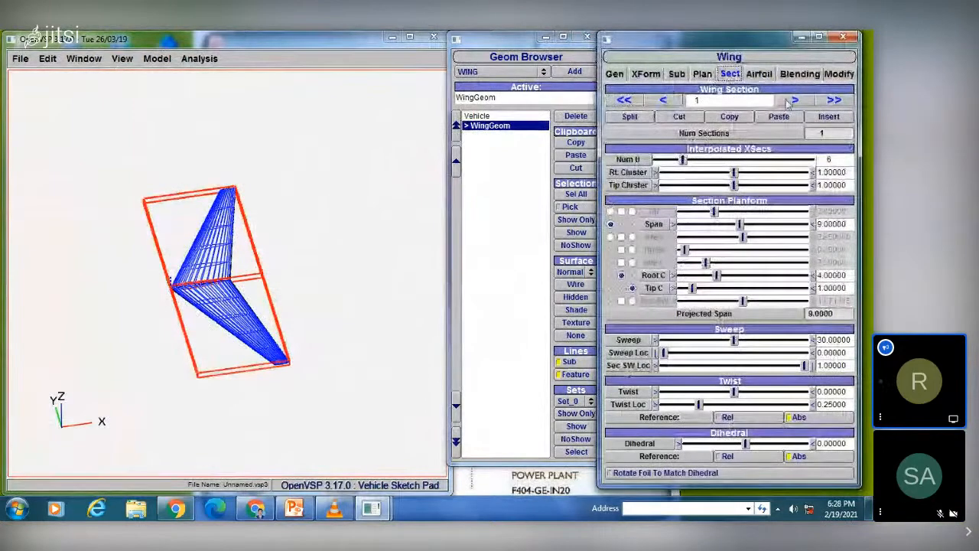
{"action": "left_click", "coordinate": [629, 116]}
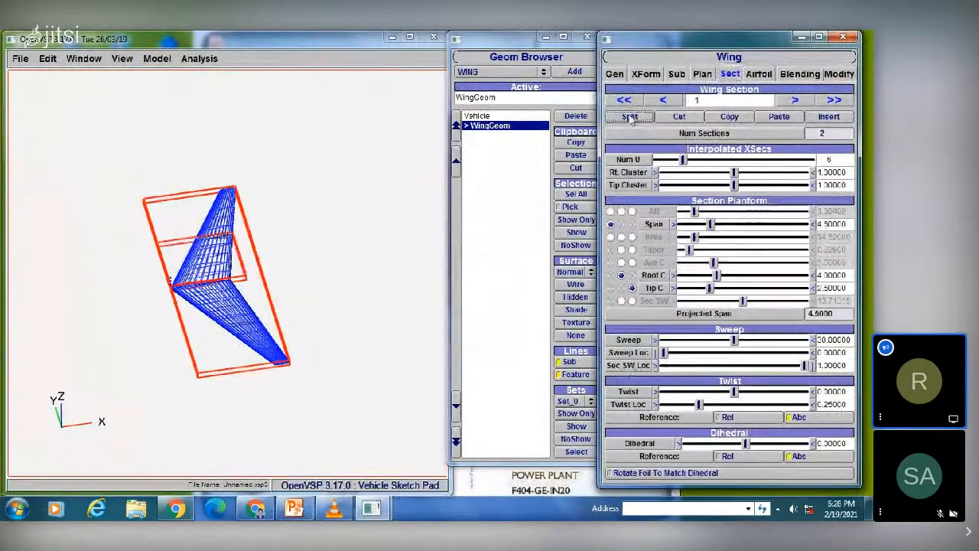
{"action": "left_click", "coordinate": [795, 100]}
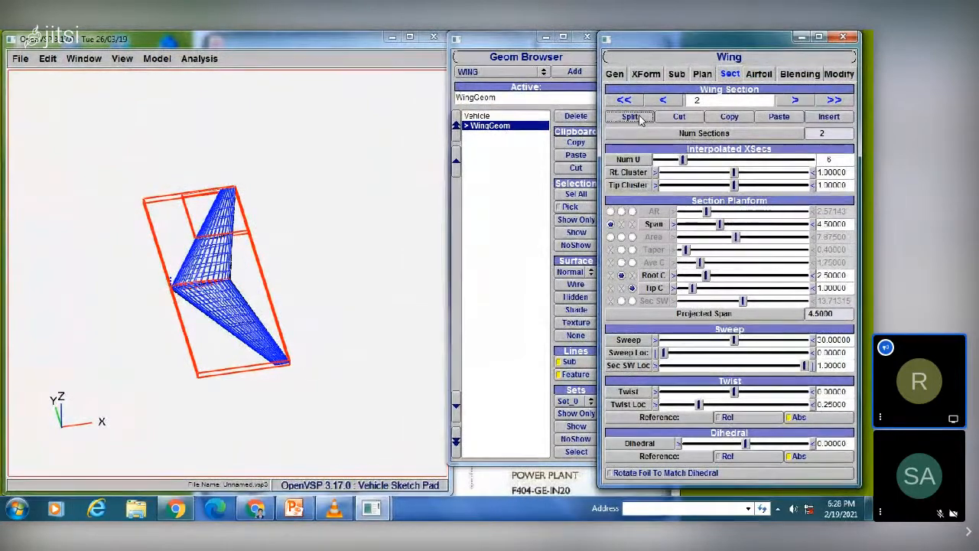
{"action": "left_click", "coordinate": [795, 100]}
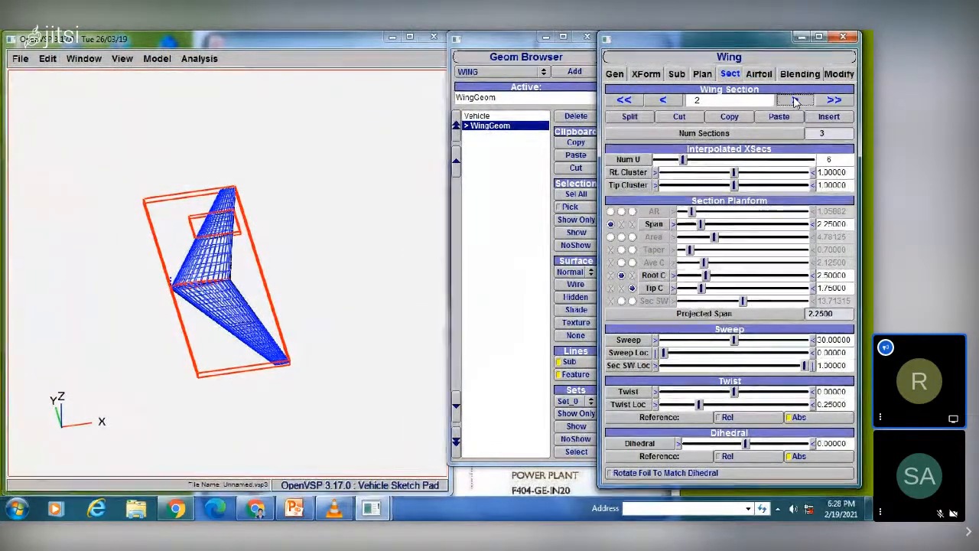
{"action": "left_click", "coordinate": [636, 118]}
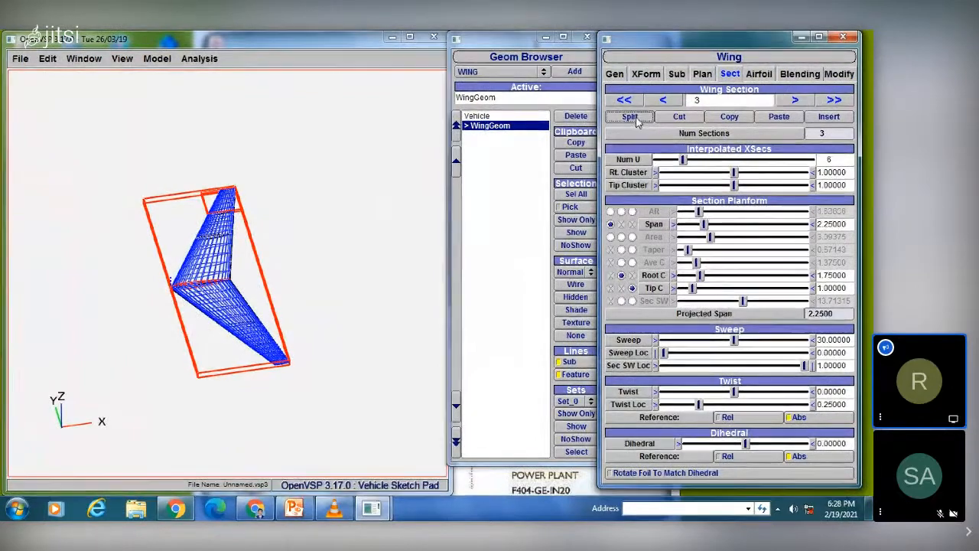
{"action": "left_click_drag", "start_coordinate": [329, 212], "coordinate": [264, 256]}
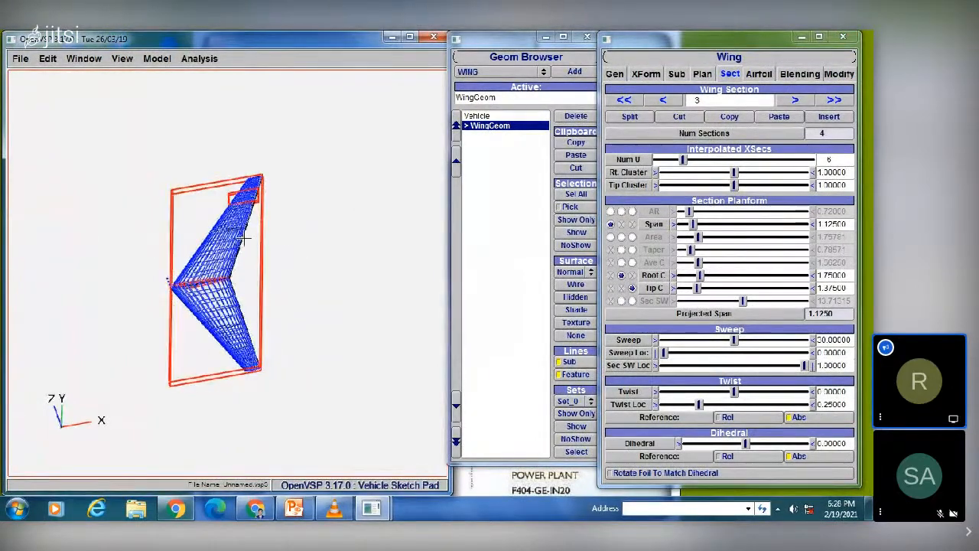
- Examine the split wing up close, stepping through its wing sections from 1 to 4
{"action": "scroll", "coordinate": [265, 262], "scroll_direction": "up", "scroll_amount": 8}
{"action": "left_click_drag", "start_coordinate": [180, 283], "coordinate": [111, 312]}
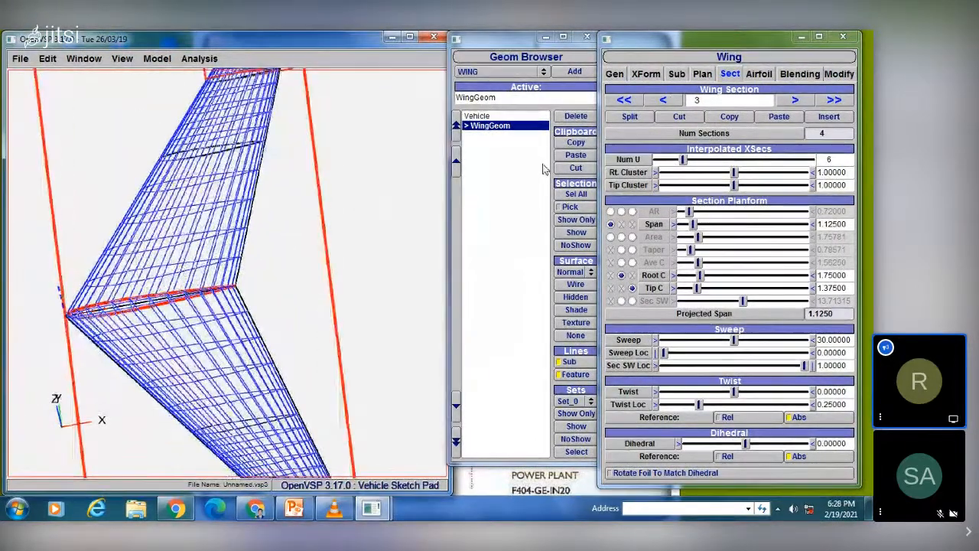
{"action": "left_click", "coordinate": [666, 101]}
{"action": "left_click", "coordinate": [665, 101]}
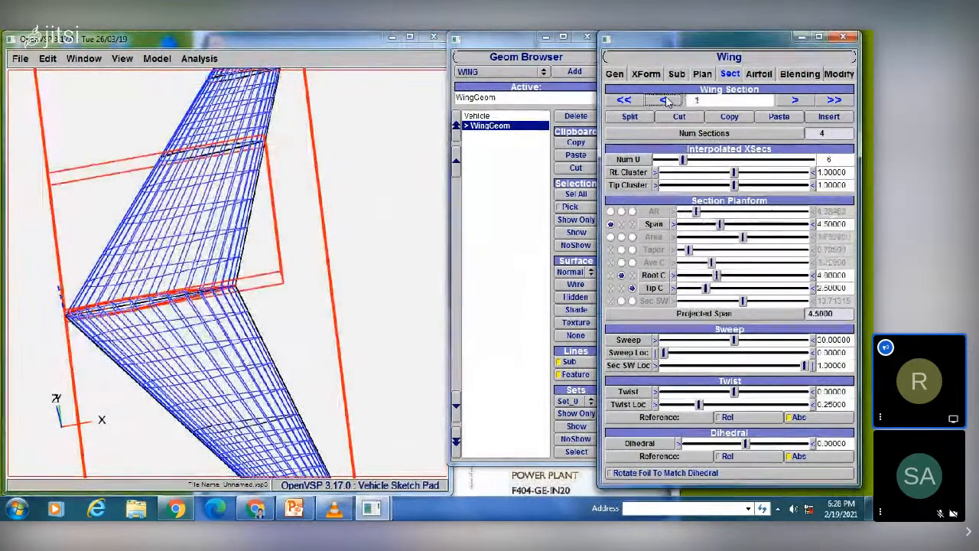
{"action": "left_click", "coordinate": [794, 101]}
{"action": "left_click", "coordinate": [794, 101]}
{"action": "left_click", "coordinate": [794, 101]}
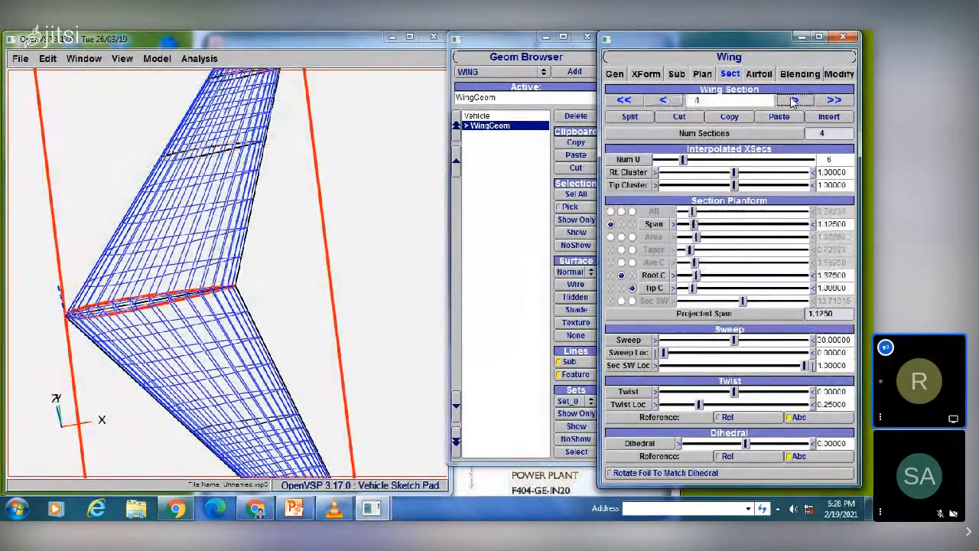
{"action": "mouse_move", "coordinate": [299, 147]}
{"action": "right_mouse_down"}
{"action": "mouse_move", "coordinate": [276, 262]}
{"action": "mouse_move", "coordinate": [274, 343]}
{"action": "mouse_move", "coordinate": [292, 157]}
{"action": "right_mouse_up"}
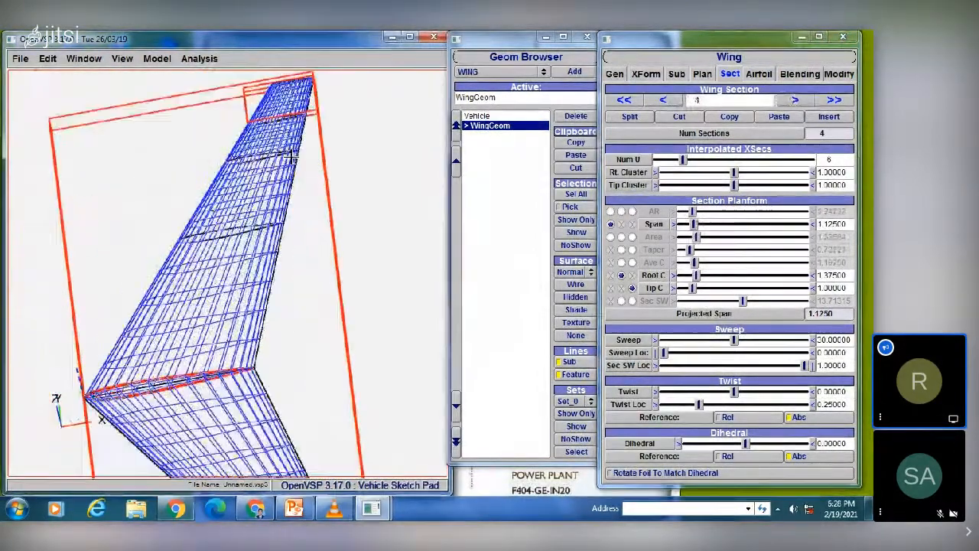
- Set airfoil section 0 to the AF_FILE type and read b737d.af from the VSP path's airfoil folder
{"action": "left_click", "coordinate": [760, 74]}
{"action": "left_click", "coordinate": [692, 142]}
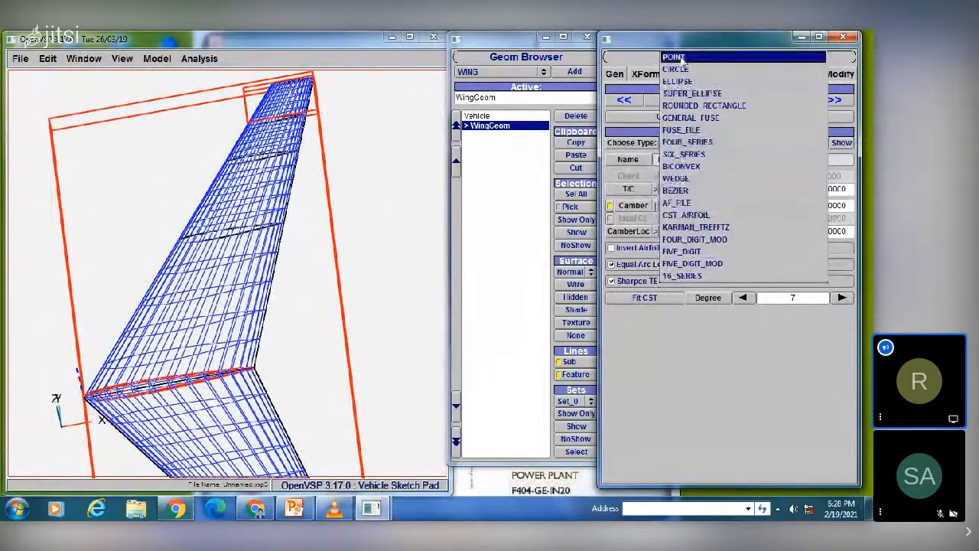
{"action": "left_click", "coordinate": [718, 142]}
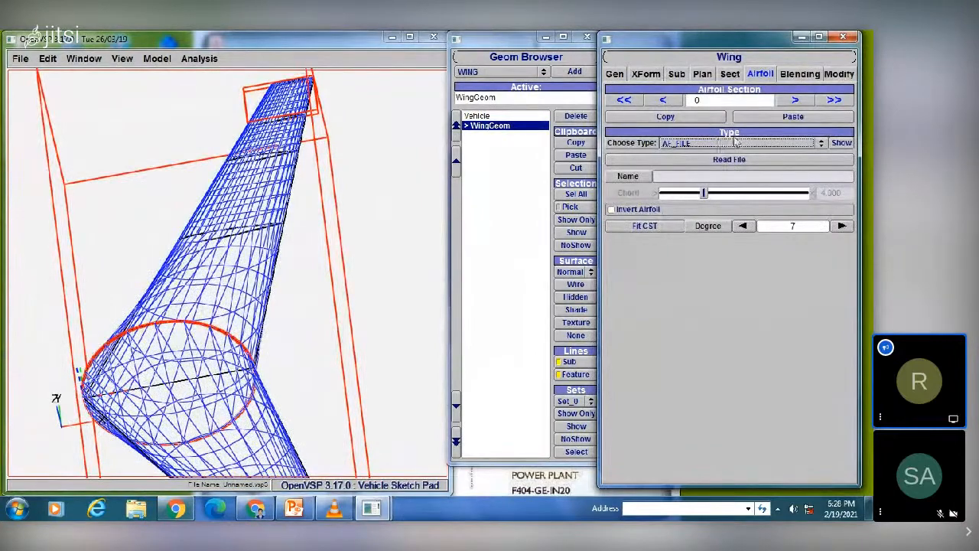
{"action": "left_click", "coordinate": [729, 159]}
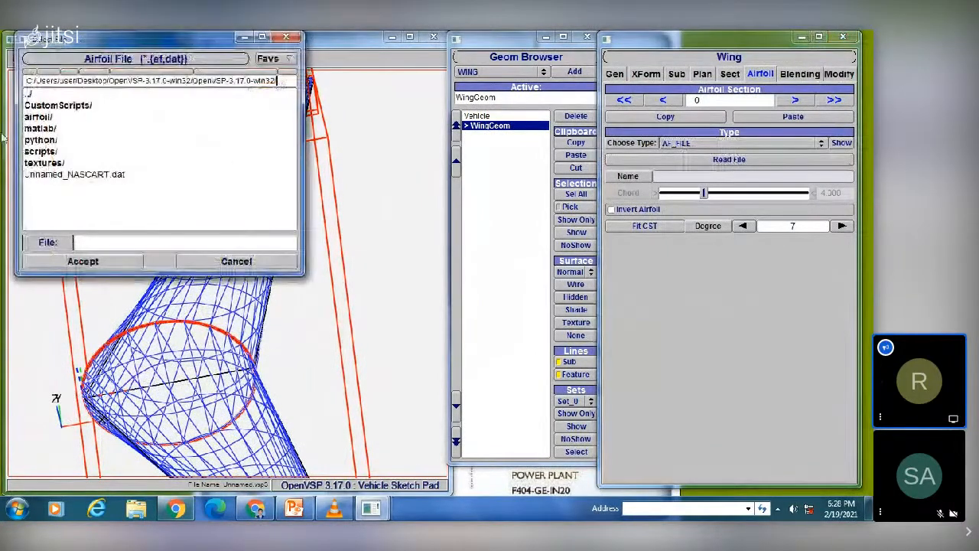
{"action": "left_click", "coordinate": [268, 59]}
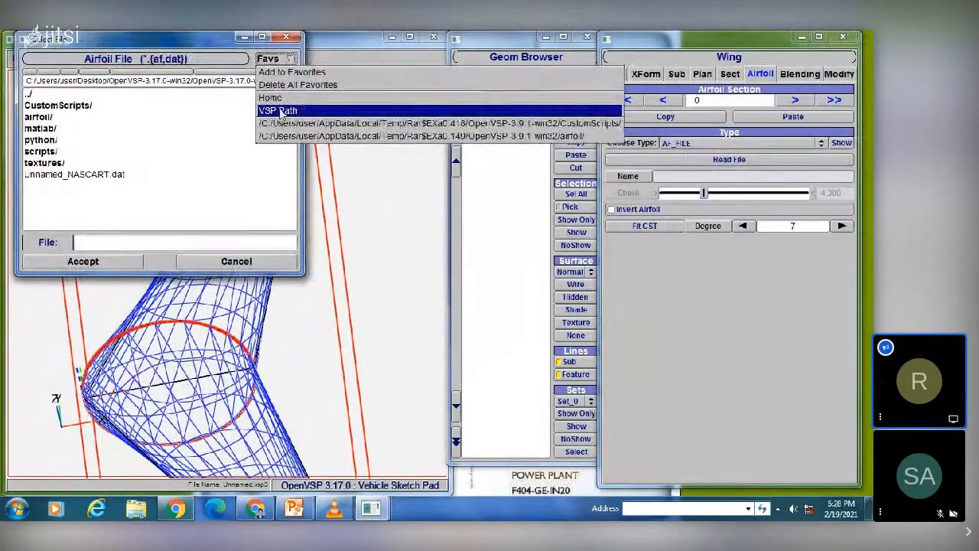
{"action": "left_click", "coordinate": [280, 111]}
{"action": "double_click", "coordinate": [38, 116]}
{"action": "left_click", "coordinate": [46, 116]}
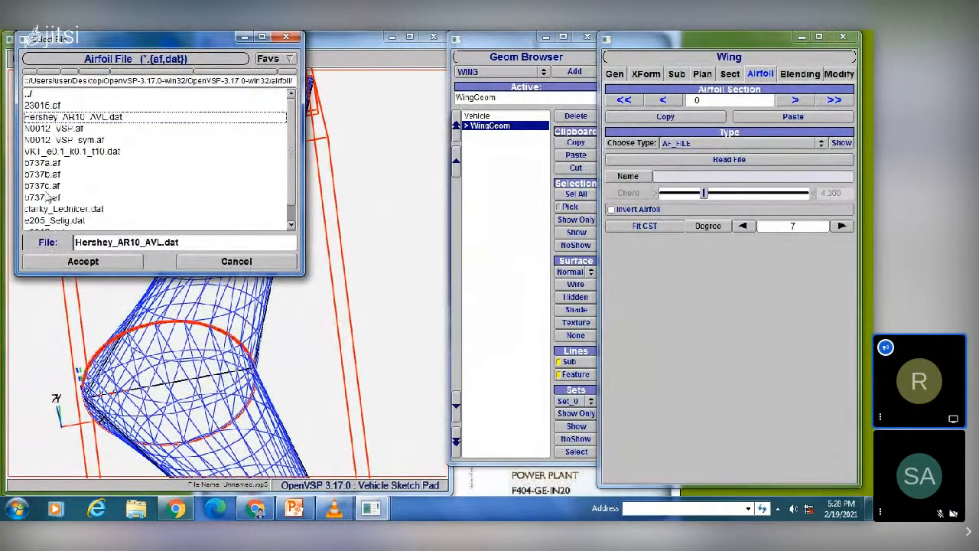
{"action": "left_click", "coordinate": [46, 197]}
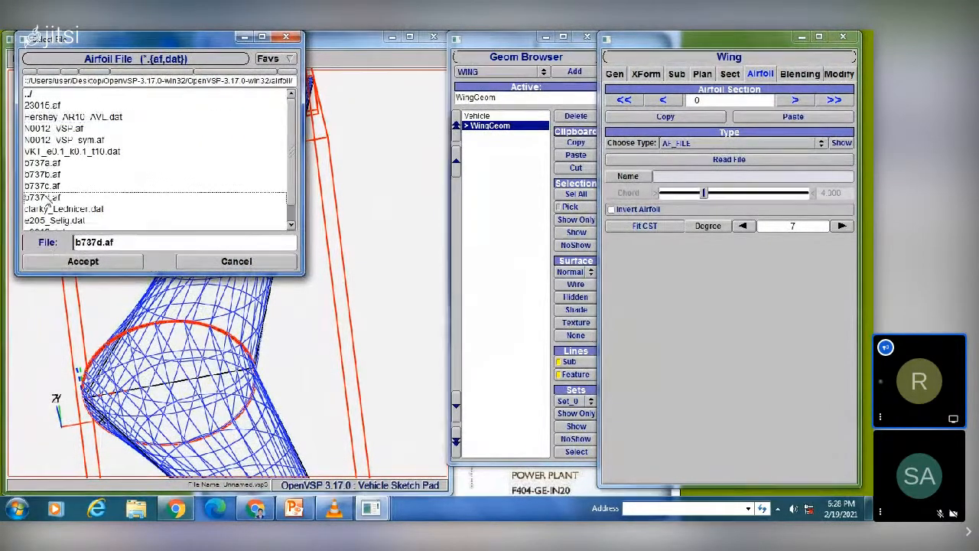
{"action": "left_click", "coordinate": [84, 260]}
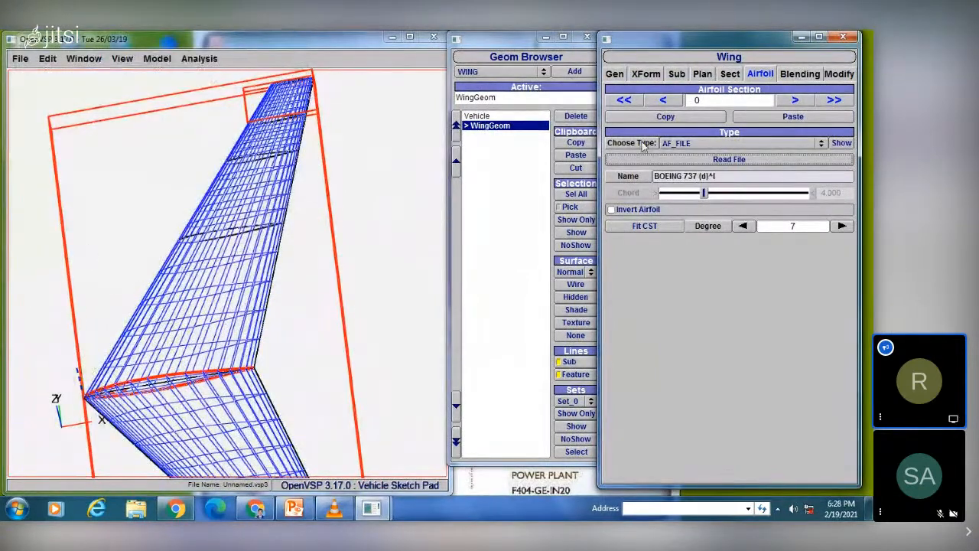
- Set airfoil section 1 to the AF_FILE type and read b737a.af from the airfoil folder
{"action": "left_click_drag", "start_coordinate": [270, 92], "coordinate": [255, 166]}
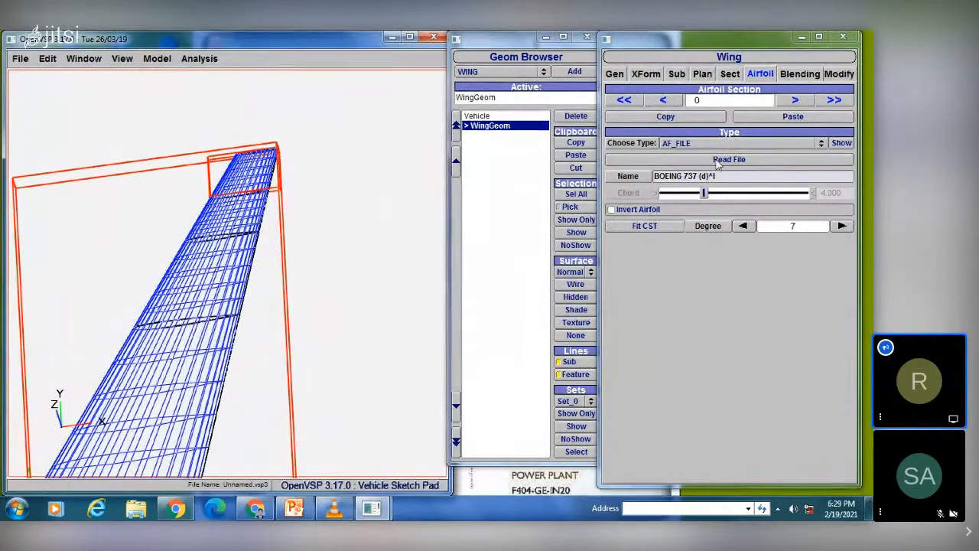
{"action": "left_click_drag", "start_coordinate": [204, 207], "coordinate": [224, 227]}
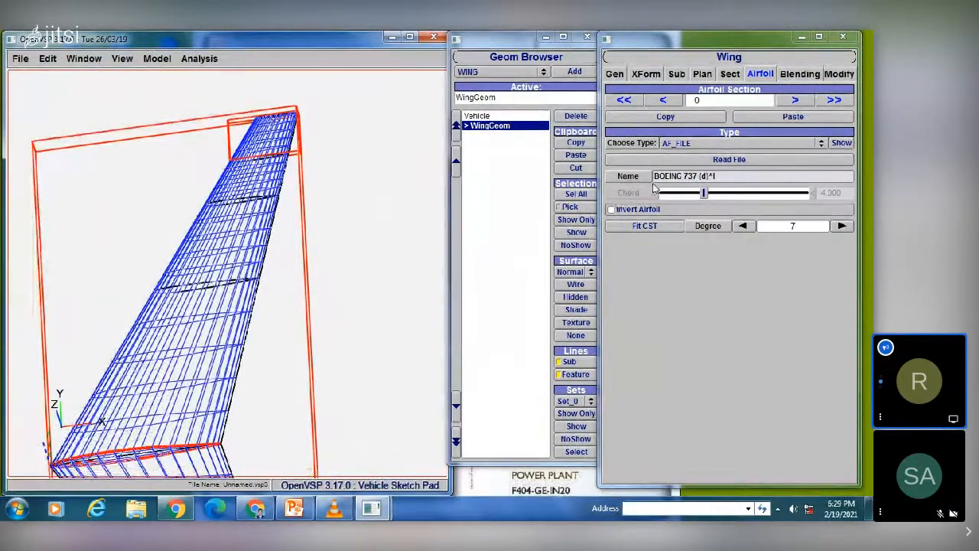
{"action": "left_click", "coordinate": [795, 101]}
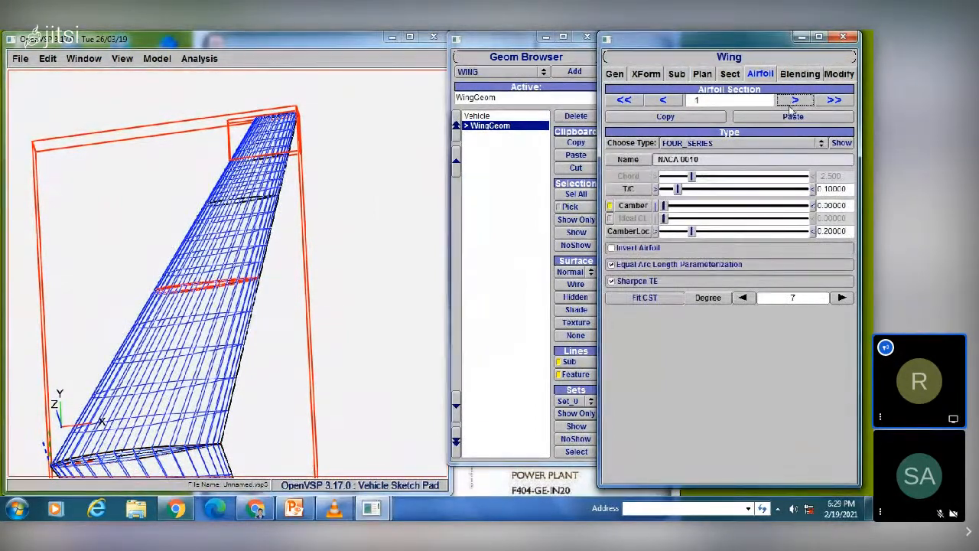
{"action": "left_click", "coordinate": [729, 144]}
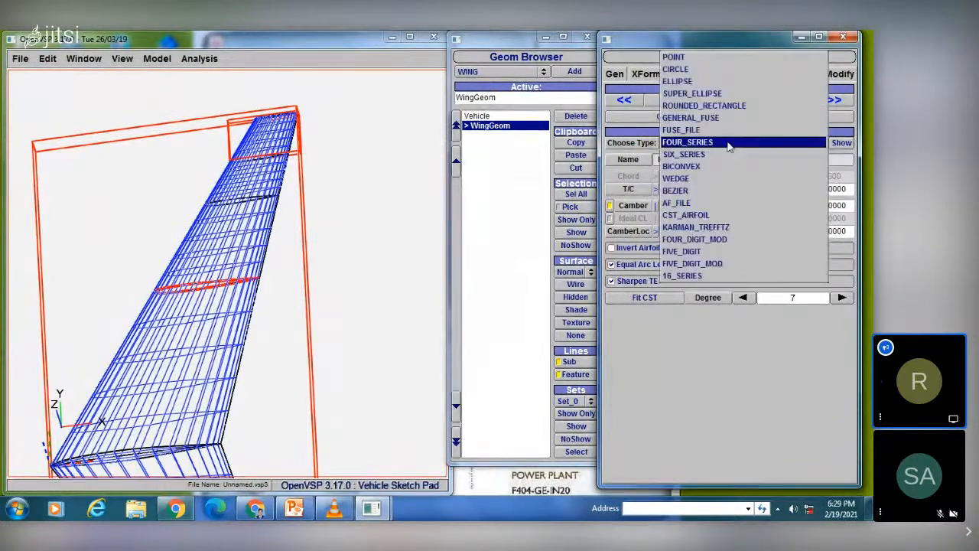
{"action": "left_click", "coordinate": [717, 205]}
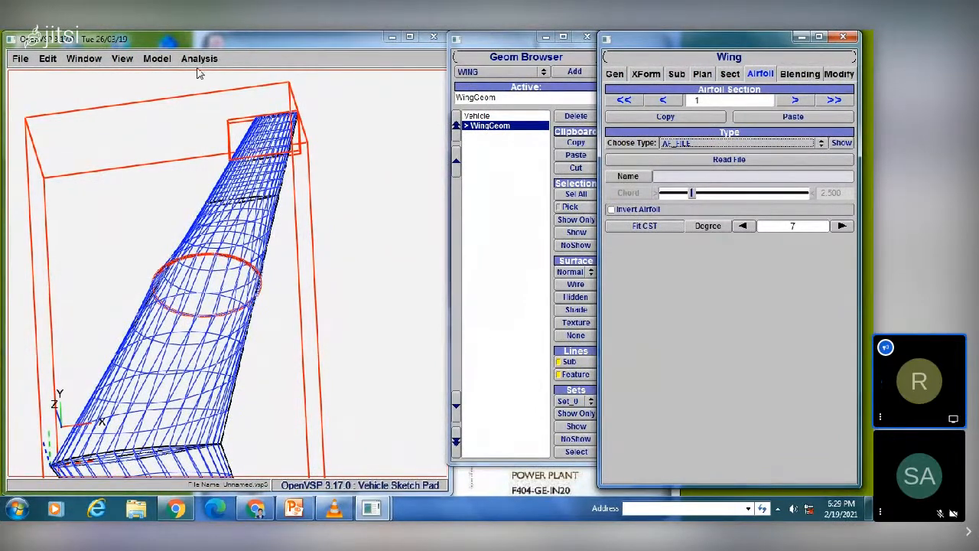
{"action": "left_click", "coordinate": [719, 159]}
{"action": "left_click", "coordinate": [280, 60]}
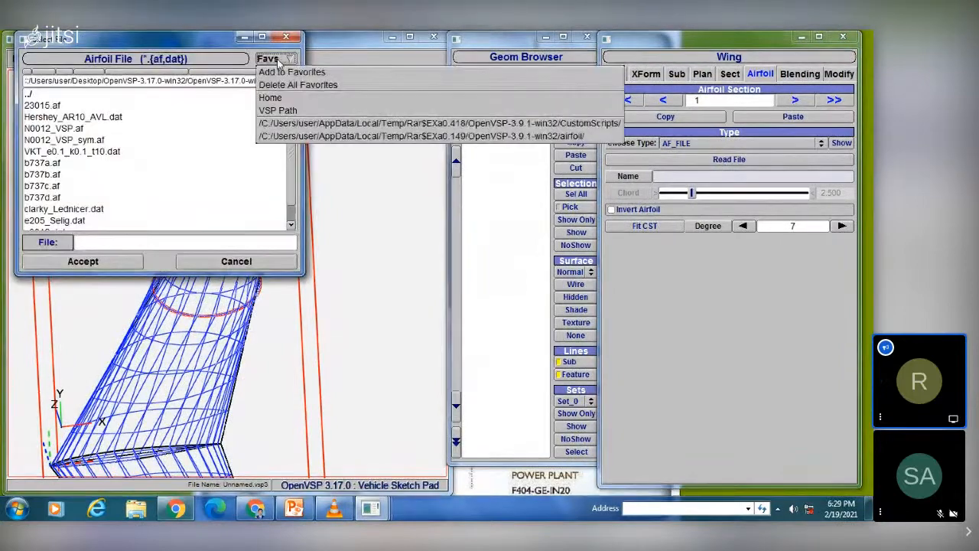
{"action": "left_click", "coordinate": [280, 111]}
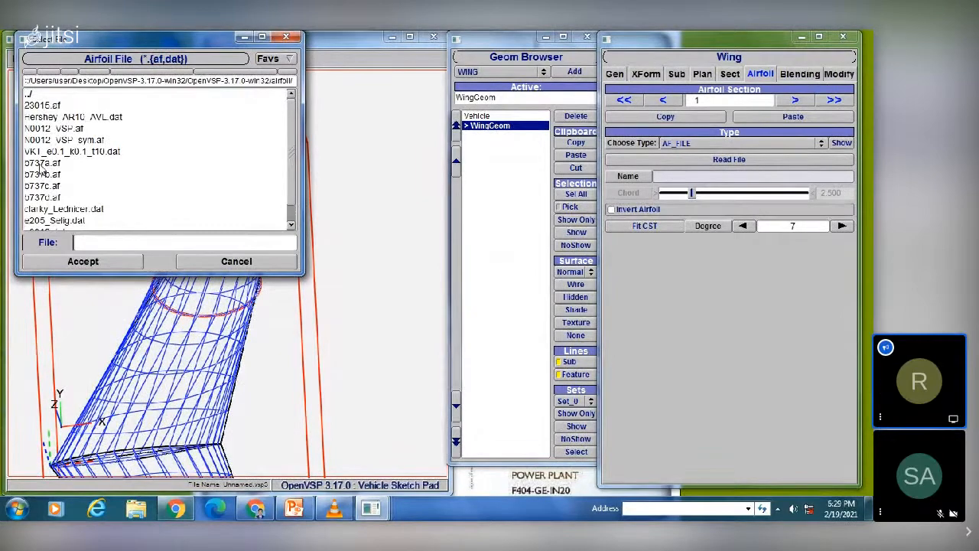
{"action": "left_click", "coordinate": [42, 164]}
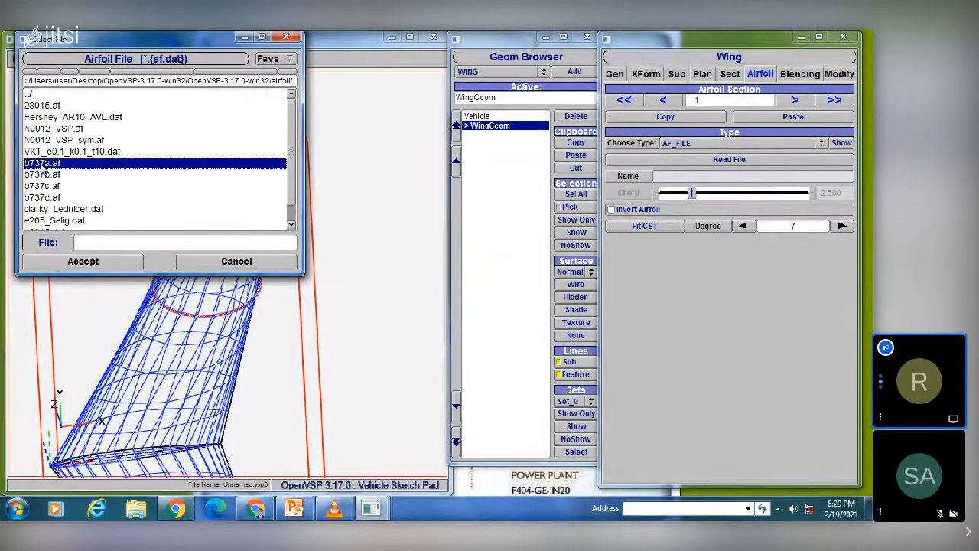
{"action": "left_click", "coordinate": [83, 261]}
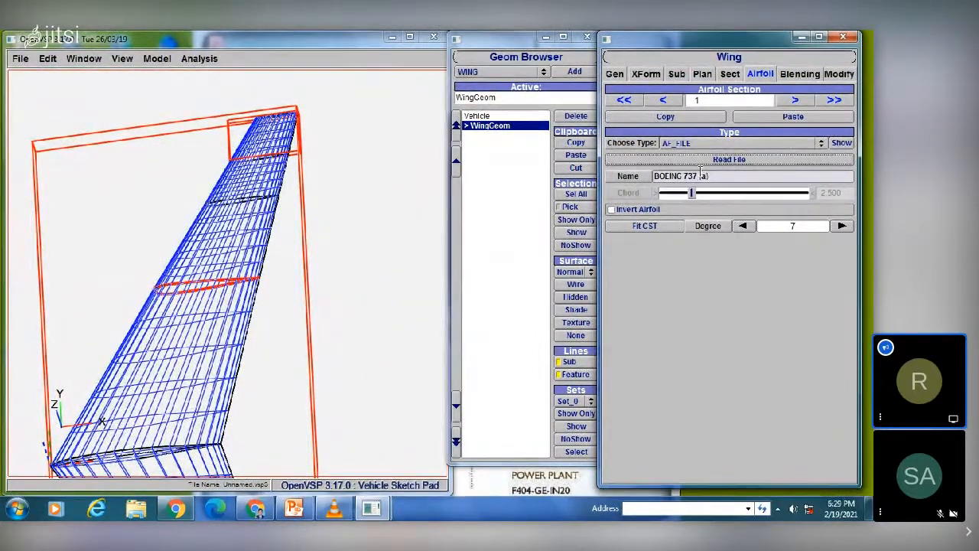
- Step through airfoil sections 2 and 3 to review their types, and return to section 0
{"action": "left_click", "coordinate": [795, 99]}
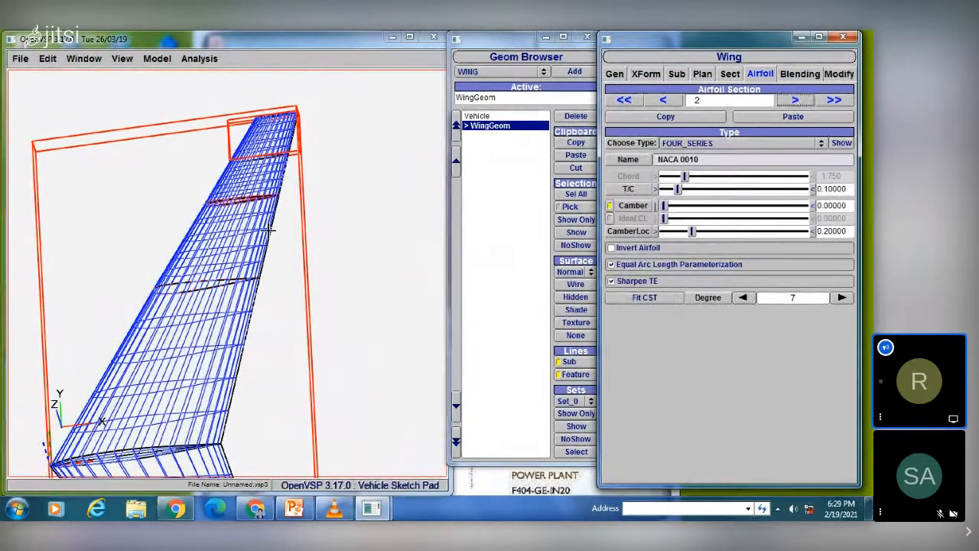
{"action": "left_click", "coordinate": [796, 100]}
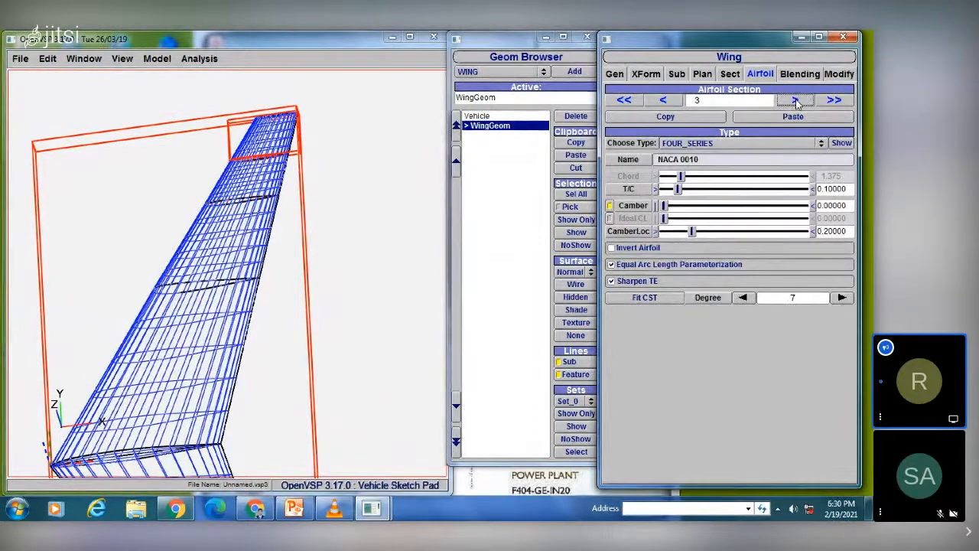
{"action": "left_click", "coordinate": [795, 100]}
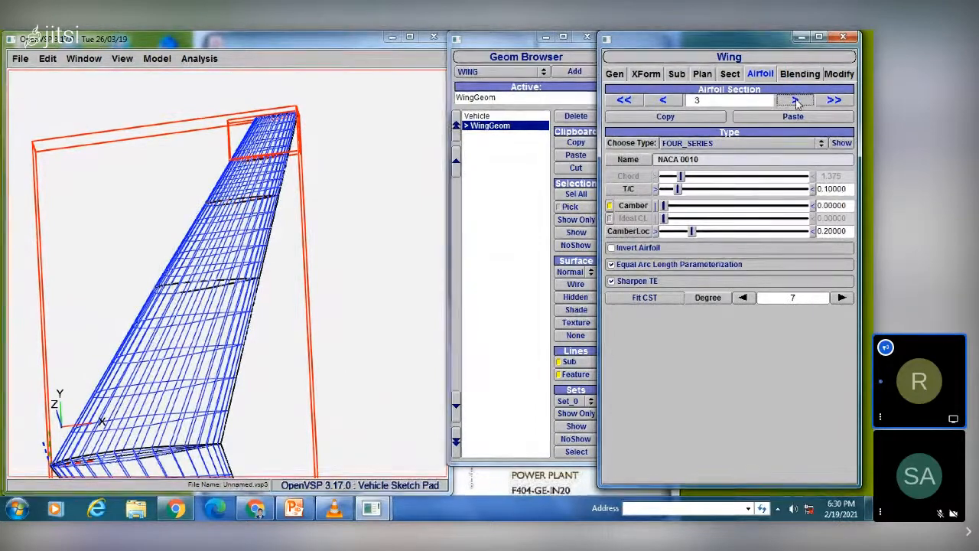
{"action": "left_click", "coordinate": [663, 101]}
{"action": "left_click", "coordinate": [664, 101]}
{"action": "left_click", "coordinate": [663, 101]}
{"action": "left_click", "coordinate": [664, 101]}
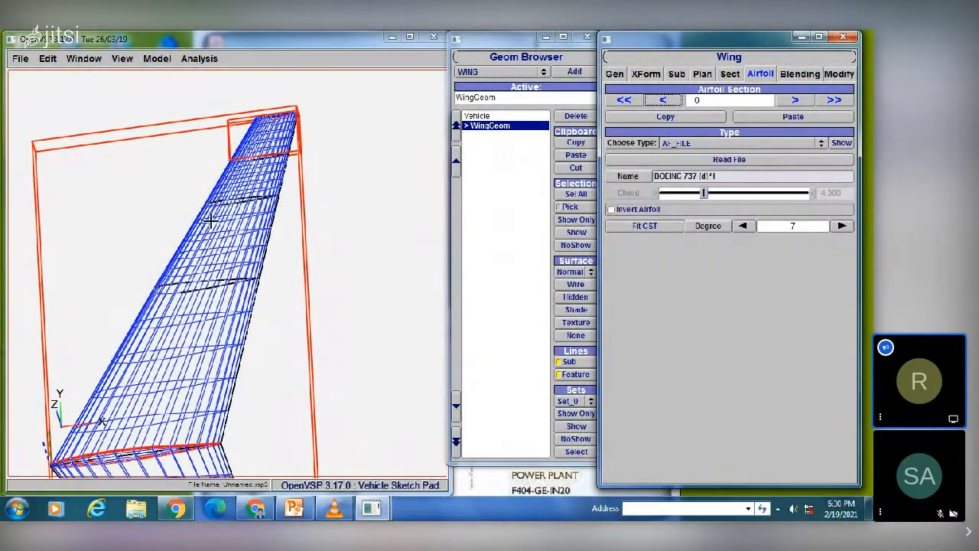
- Review the wing's total planform settings with the whole wing in view
{"action": "left_click_drag", "start_coordinate": [214, 217], "coordinate": [222, 221]}
{"action": "scroll", "coordinate": [237, 192], "scroll_direction": "up", "scroll_amount": 5}
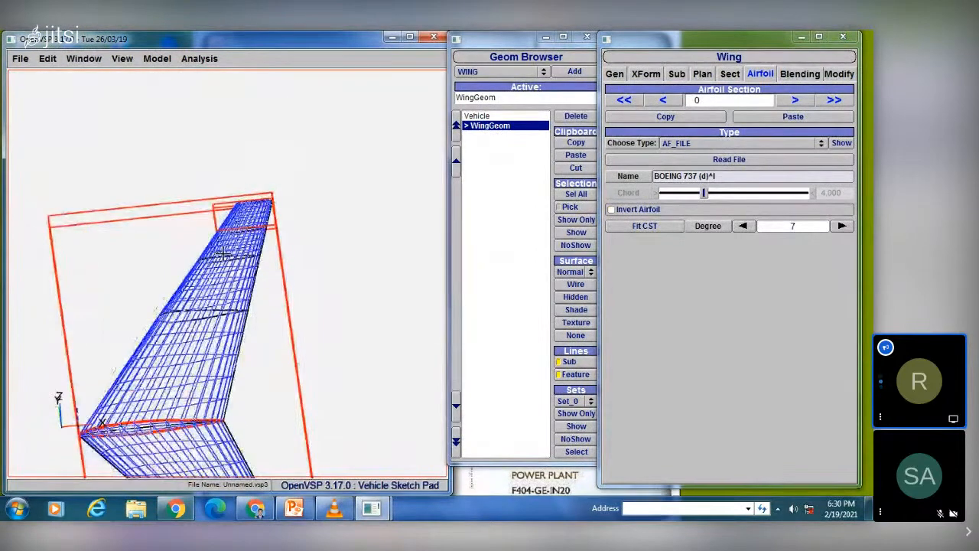
{"action": "right_click_drag", "start_coordinate": [133, 360], "coordinate": [201, 250]}
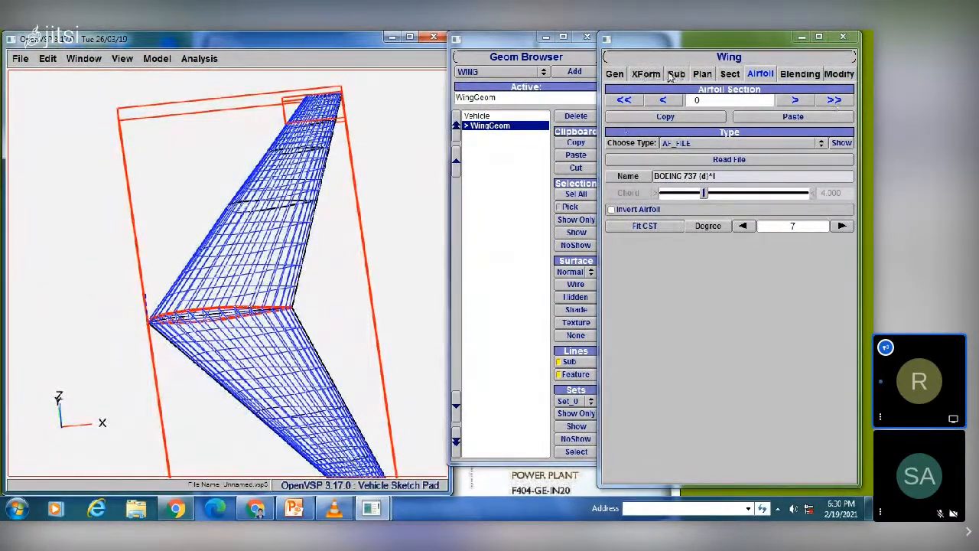
{"action": "left_click", "coordinate": [702, 74]}
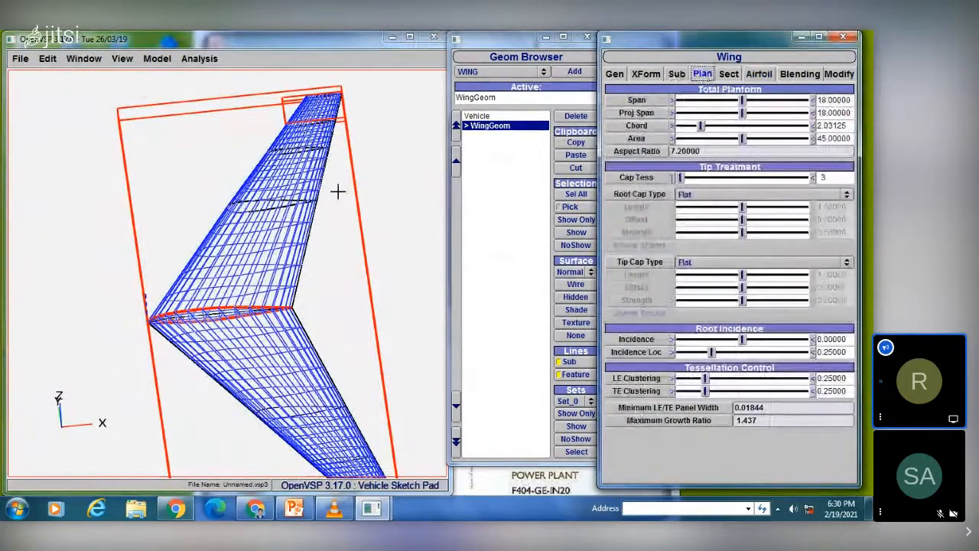
{"action": "left_click_drag", "start_coordinate": [337, 191], "coordinate": [192, 202]}
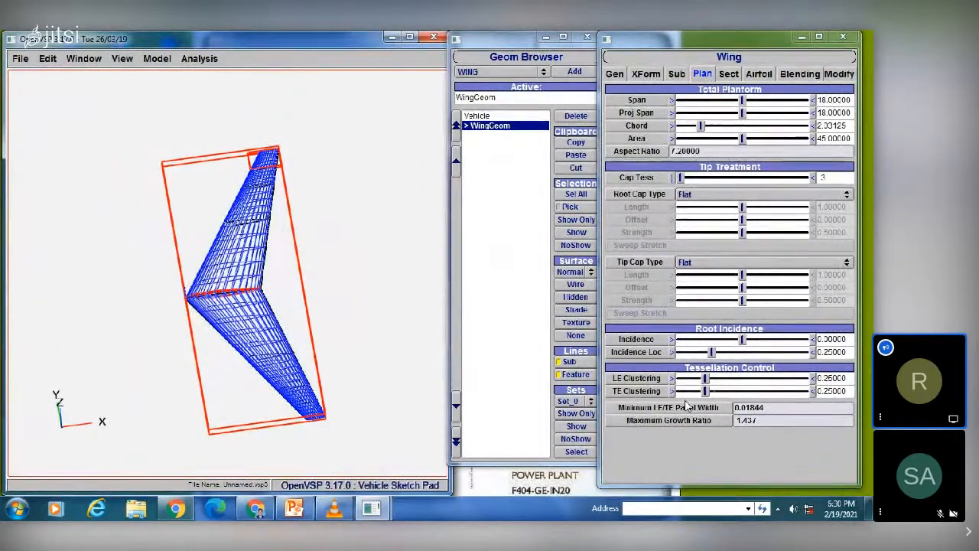
- Set the sweep of wing section 4 to 0
{"action": "left_click", "coordinate": [729, 73]}
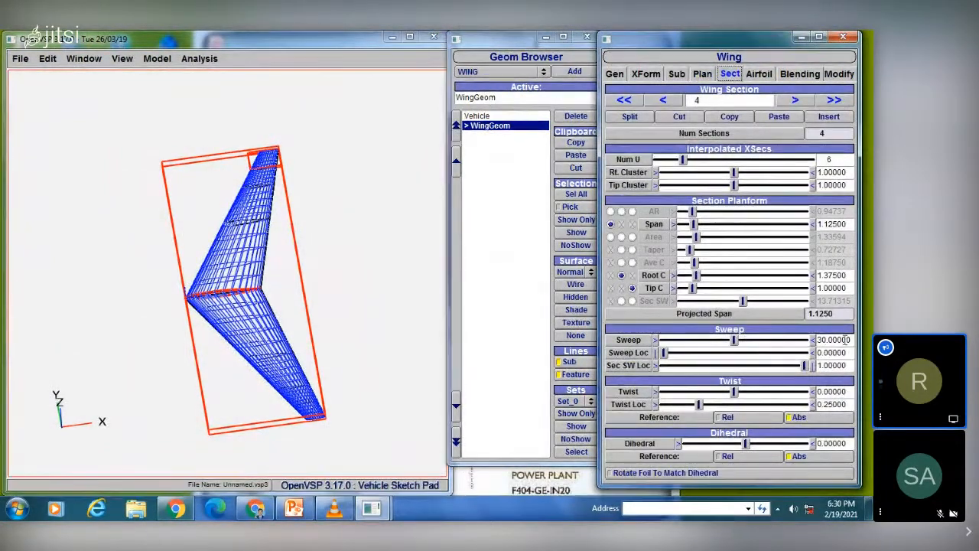
{"action": "left_click_drag", "start_coordinate": [852, 339], "coordinate": [818, 339]}
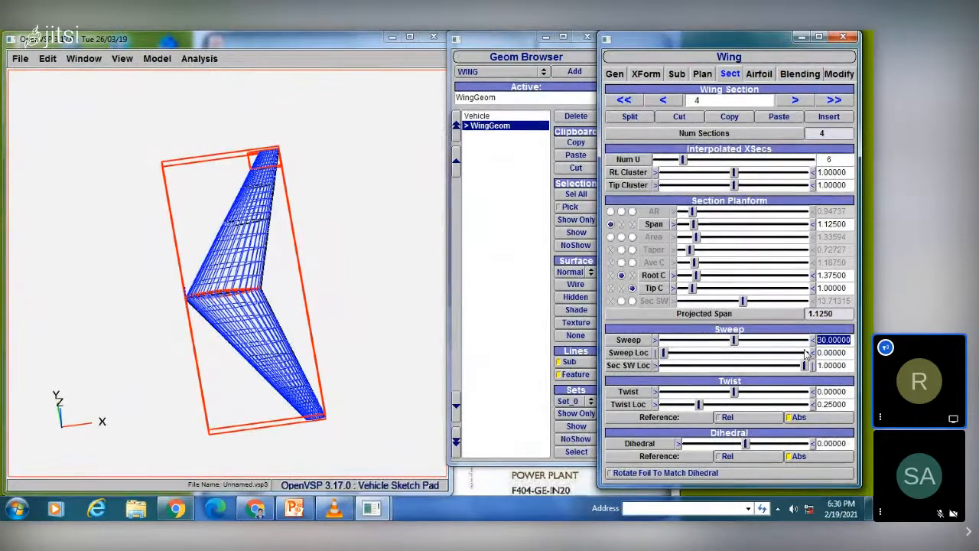
{"action": "type", "text": "0"}
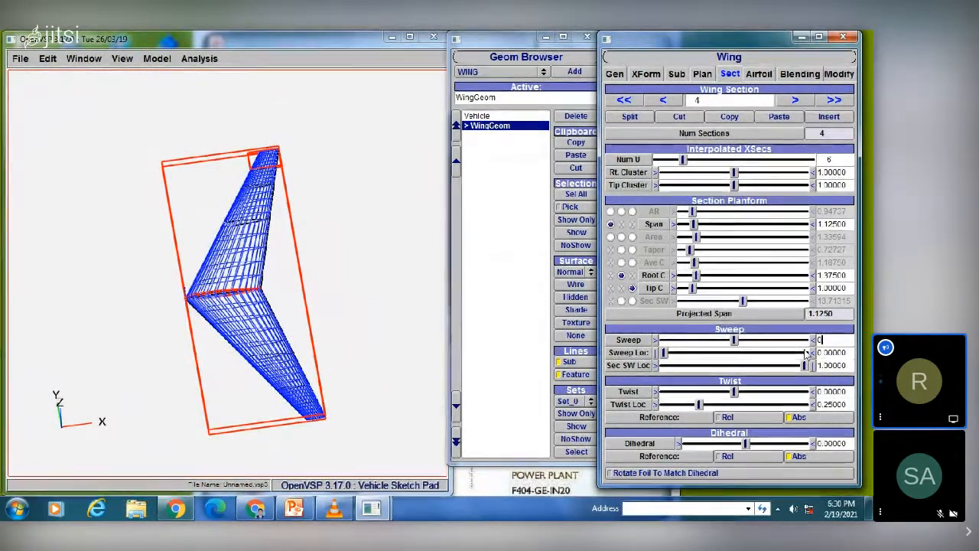
{"action": "key", "text": "Return"}
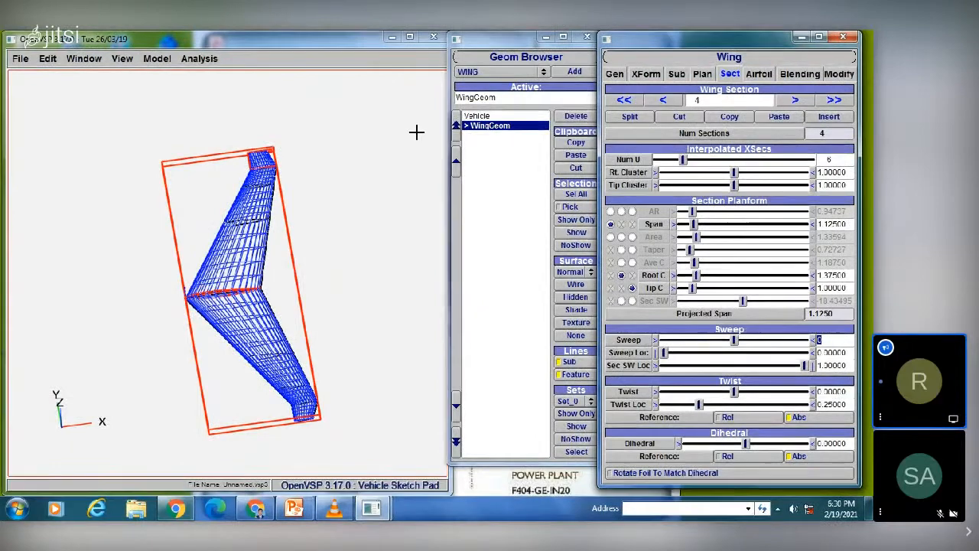
- Replace the four-section wing with a new WING component and set its section sweep to 0
{"action": "left_click", "coordinate": [576, 117]}
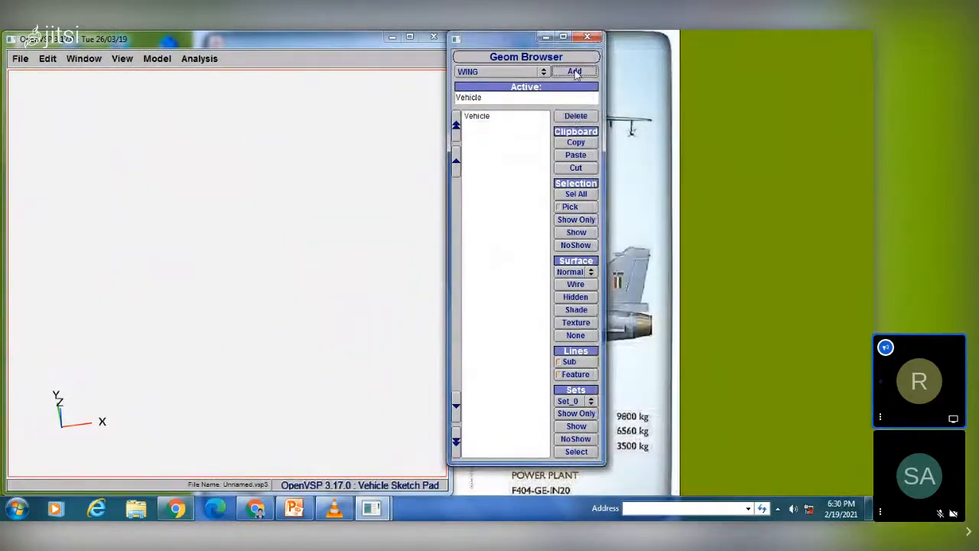
{"action": "left_click", "coordinate": [575, 72]}
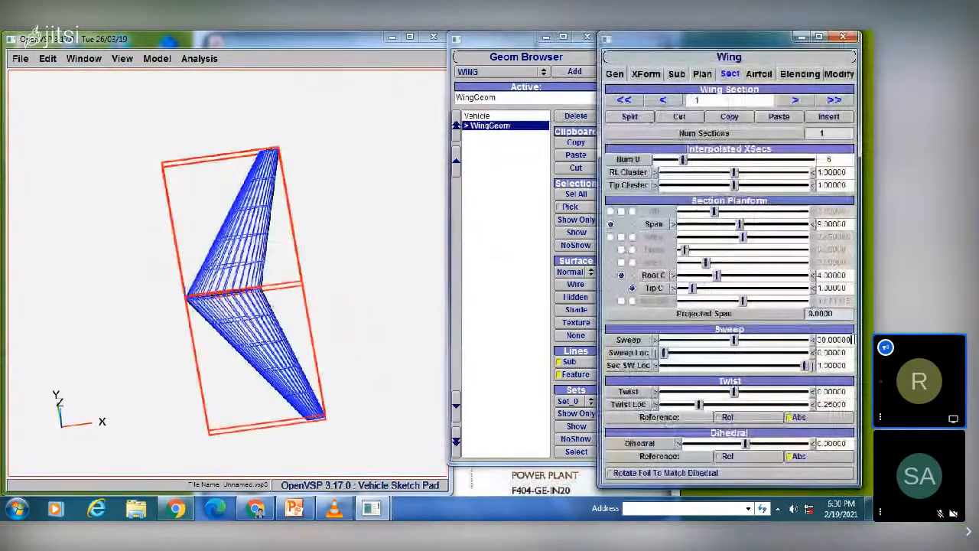
{"action": "left_click_drag", "start_coordinate": [854, 339], "coordinate": [814, 346]}
{"action": "type", "text": "0"}
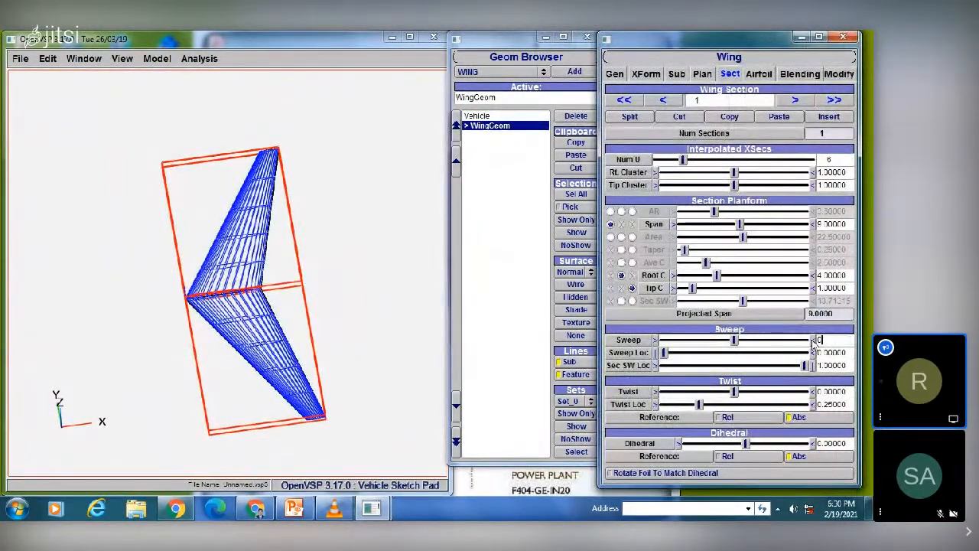
{"action": "key", "text": "Return"}
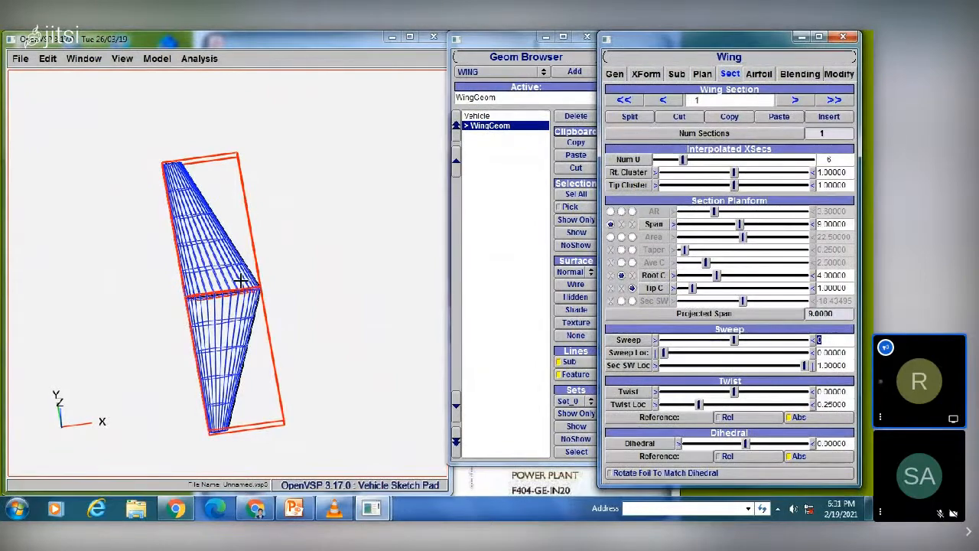
- Set wing section 1's twist to about 1.55, with root clustering about 1.21 and tip clustering about 1.22
{"action": "left_click_drag", "start_coordinate": [241, 280], "coordinate": [186, 287]}
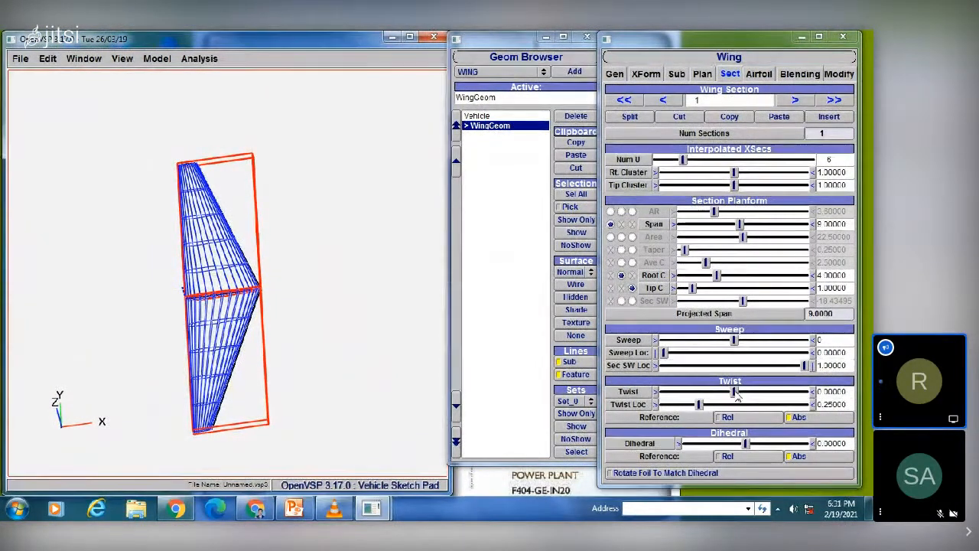
{"action": "left_click_drag", "start_coordinate": [734, 392], "coordinate": [746, 391]}
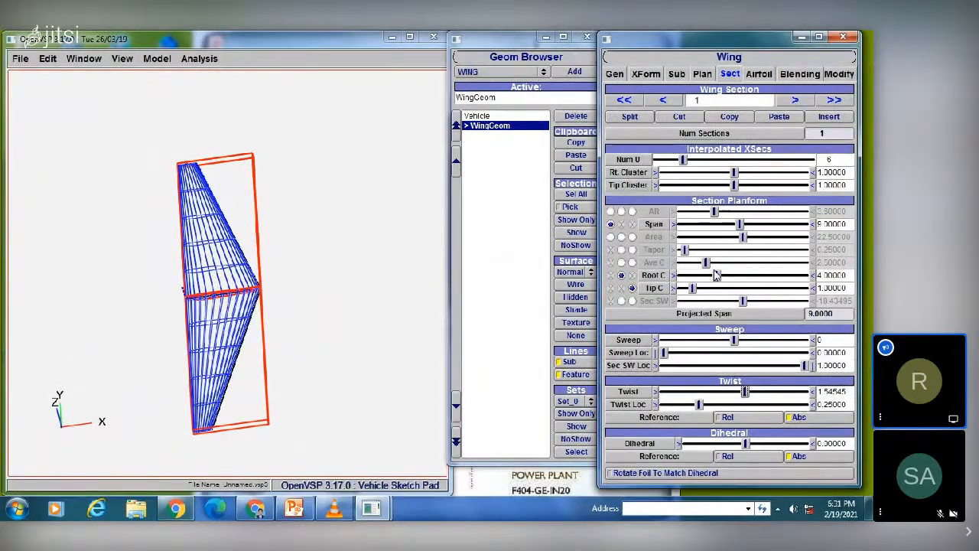
{"action": "mouse_move", "coordinate": [303, 259]}
{"action": "left_mouse_down"}
{"action": "mouse_move", "coordinate": [258, 240]}
{"action": "mouse_move", "coordinate": [247, 256]}
{"action": "mouse_move", "coordinate": [240, 232]}
{"action": "mouse_move", "coordinate": [216, 246]}
{"action": "mouse_move", "coordinate": [222, 255]}
{"action": "left_mouse_up"}
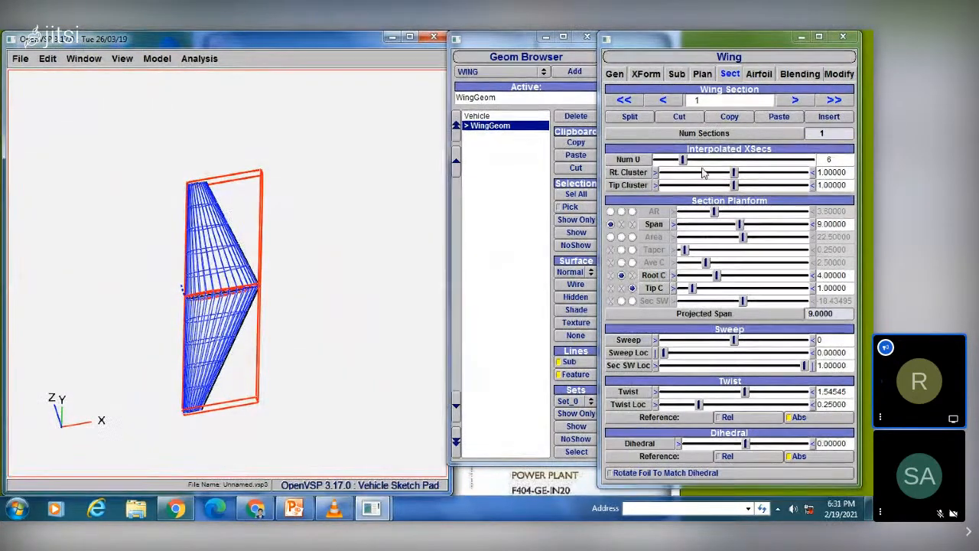
{"action": "left_click_drag", "start_coordinate": [733, 173], "coordinate": [750, 173]}
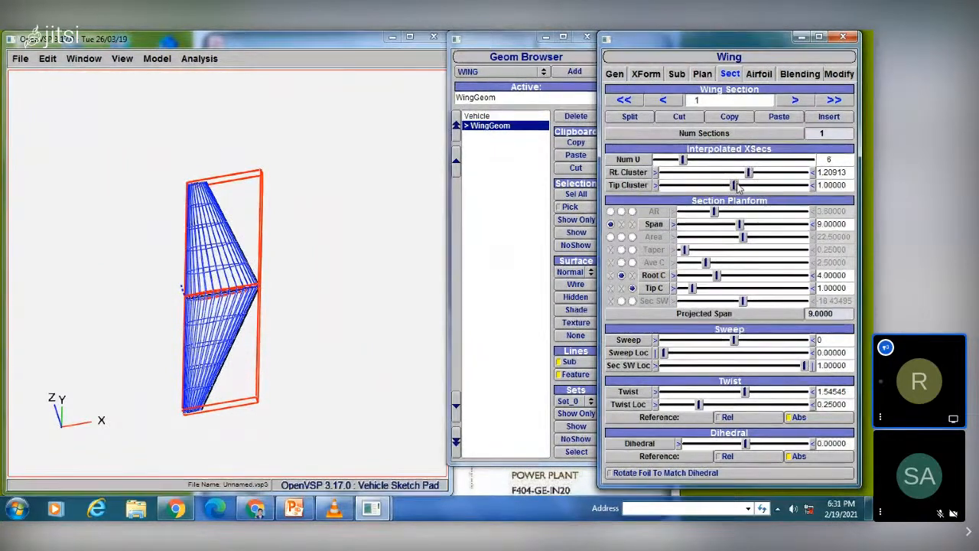
{"action": "left_click", "coordinate": [750, 185]}
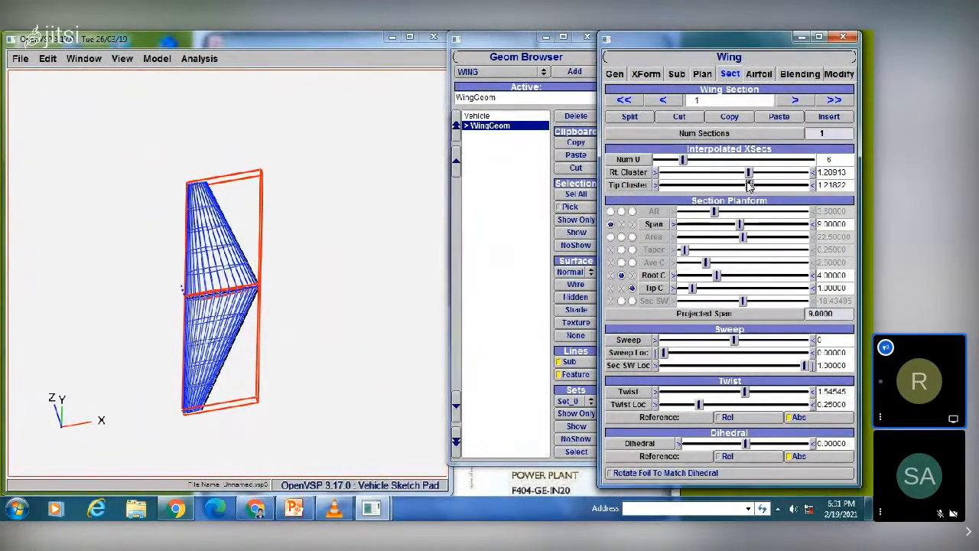
- Adjust the wing's total planform to a span of about 21.92, a chord of about 2.84 and an area of about 62.2
{"action": "left_click", "coordinate": [702, 74]}
{"action": "left_click_drag", "start_coordinate": [742, 101], "coordinate": [762, 114]}
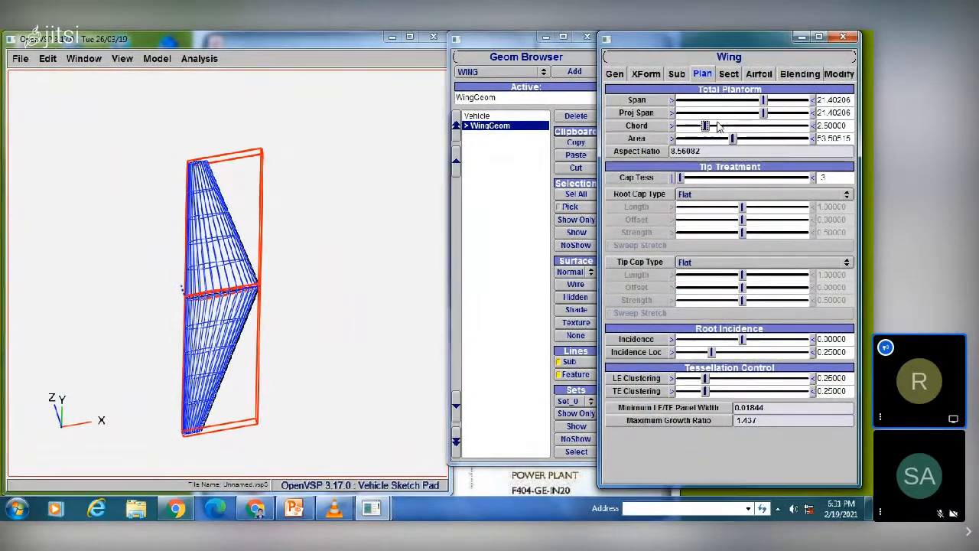
{"action": "mouse_move", "coordinate": [705, 126]}
{"action": "left_mouse_down"}
{"action": "mouse_move", "coordinate": [723, 126]}
{"action": "mouse_move", "coordinate": [708, 127]}
{"action": "left_mouse_up"}
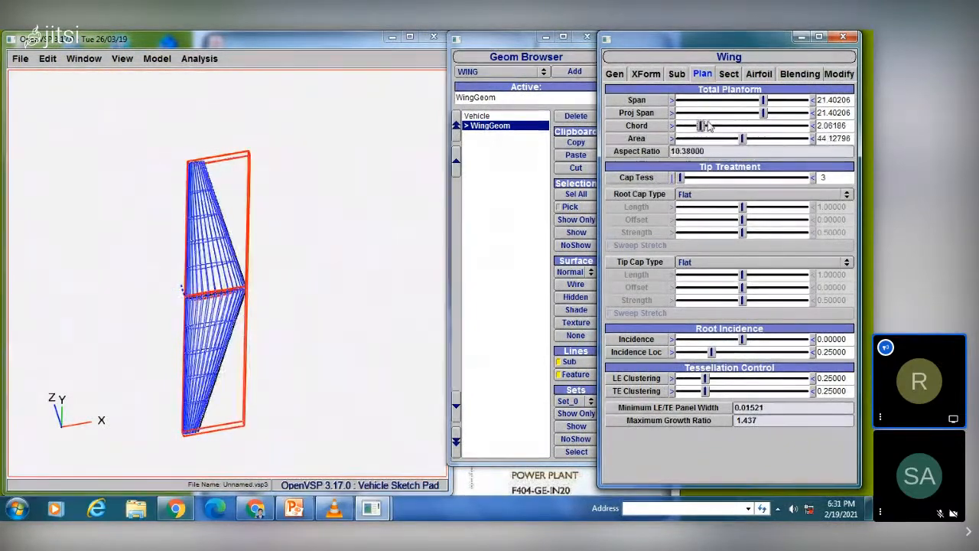
{"action": "left_click_drag", "start_coordinate": [762, 140], "coordinate": [778, 139]}
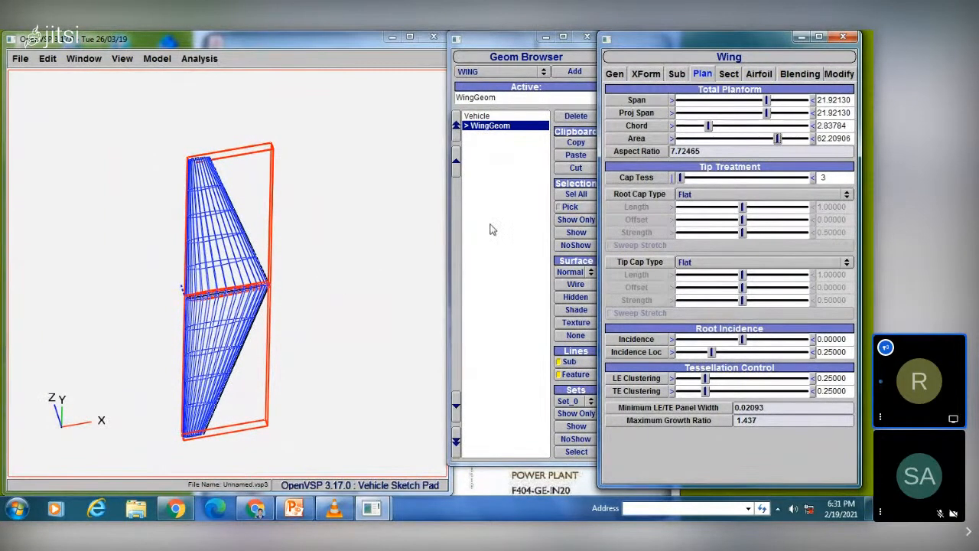
{"action": "left_click", "coordinate": [491, 229]}
{"action": "left_click_drag", "start_coordinate": [306, 230], "coordinate": [182, 281]}
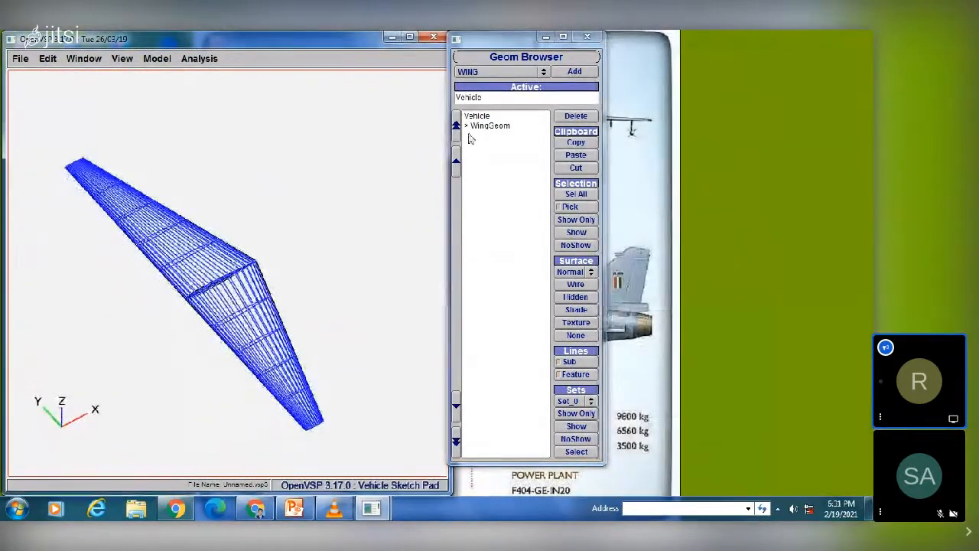
- Set wing section 1's root chord to about 4.89 and its tip chord to about 1.32
{"action": "left_click", "coordinate": [488, 126]}
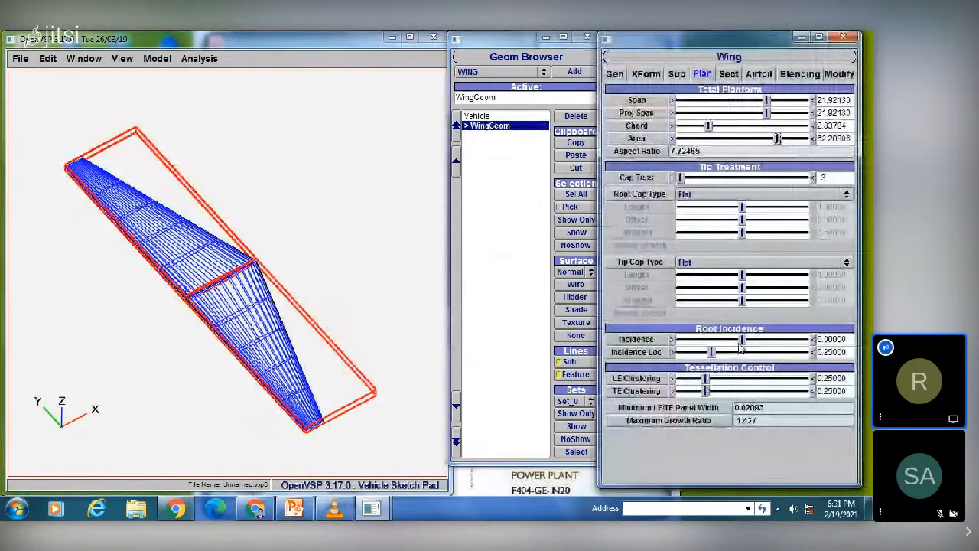
{"action": "left_click", "coordinate": [729, 74]}
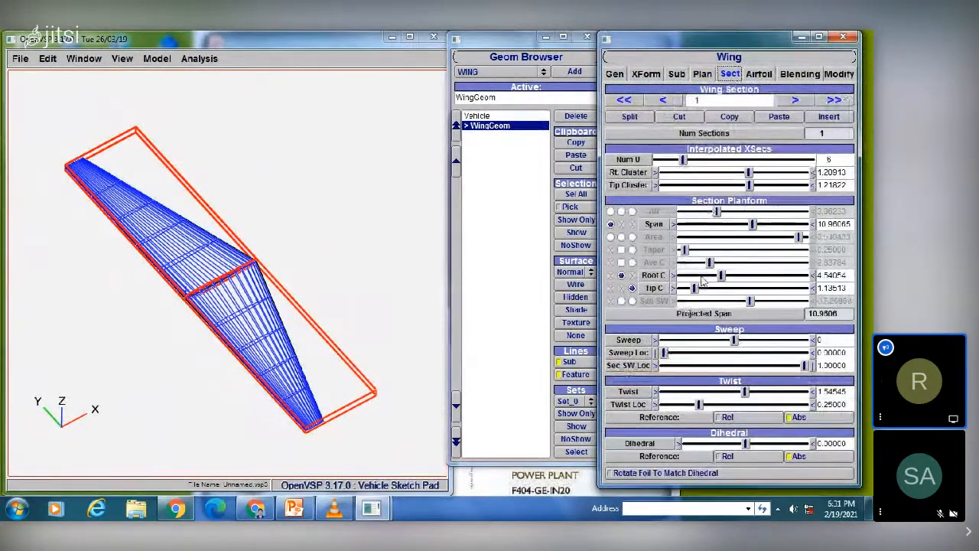
{"action": "left_click_drag", "start_coordinate": [725, 277], "coordinate": [729, 276]}
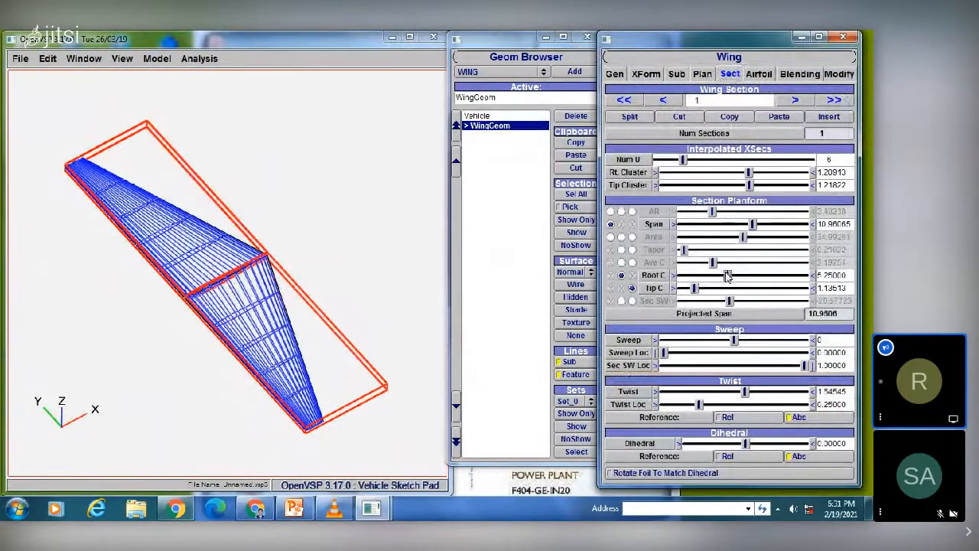
{"action": "left_click", "coordinate": [707, 290]}
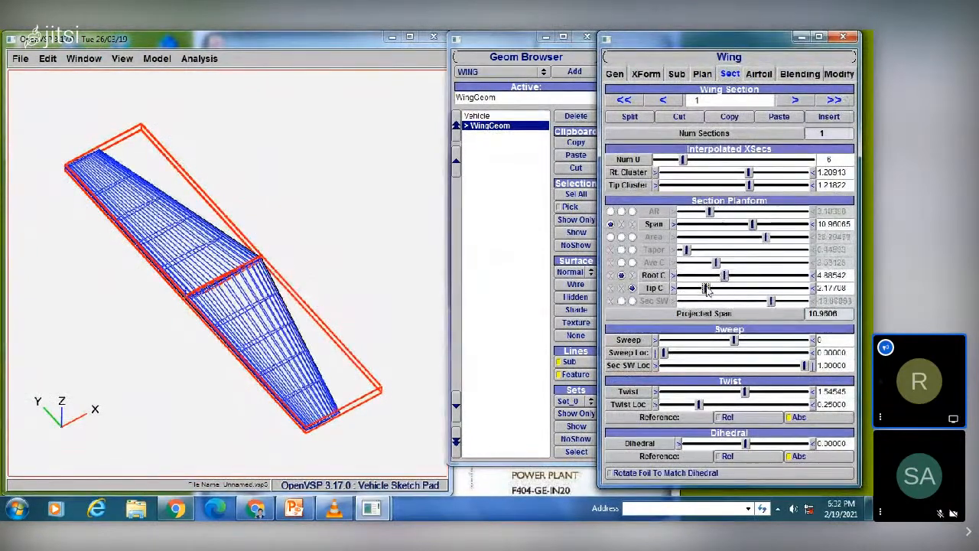
{"action": "left_click_drag", "start_coordinate": [701, 290], "coordinate": [697, 290]}
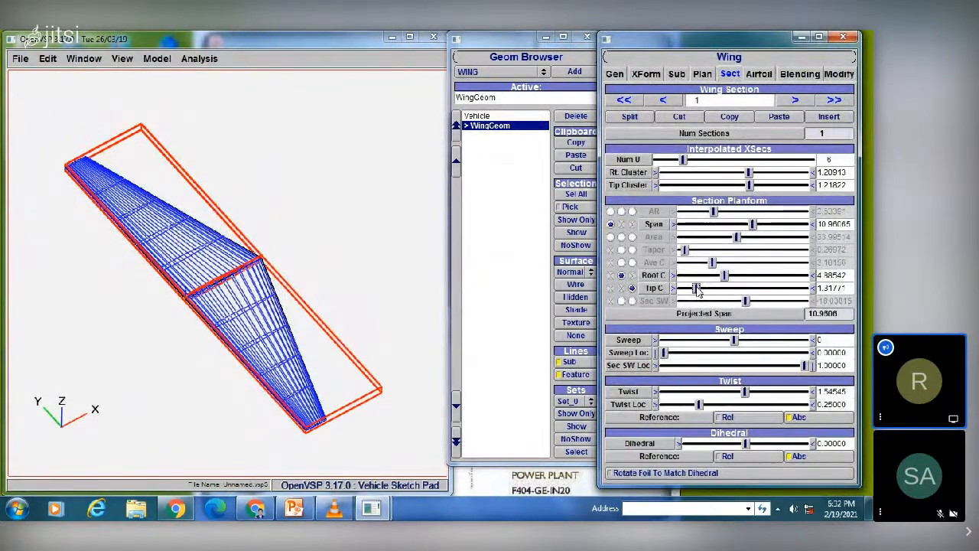
{"action": "left_click", "coordinate": [794, 101]}
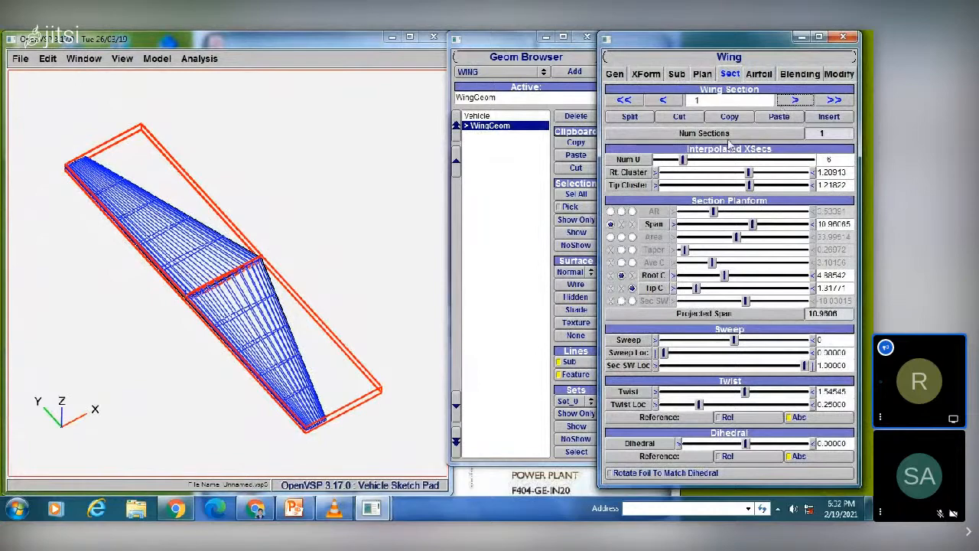
- Set the camber of the four-series airfoil at section 0 to 0.02
{"action": "left_click", "coordinate": [760, 76]}
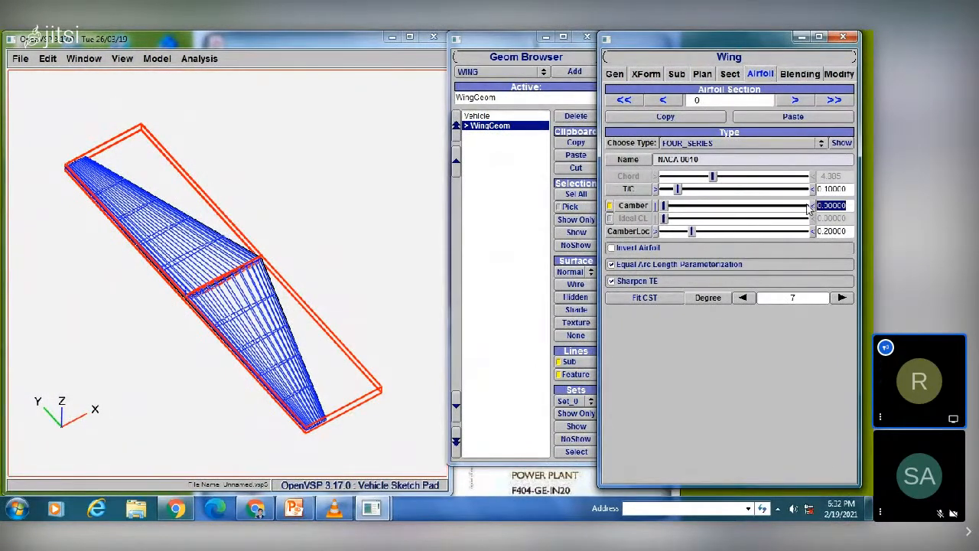
{"action": "type", "text": "."}
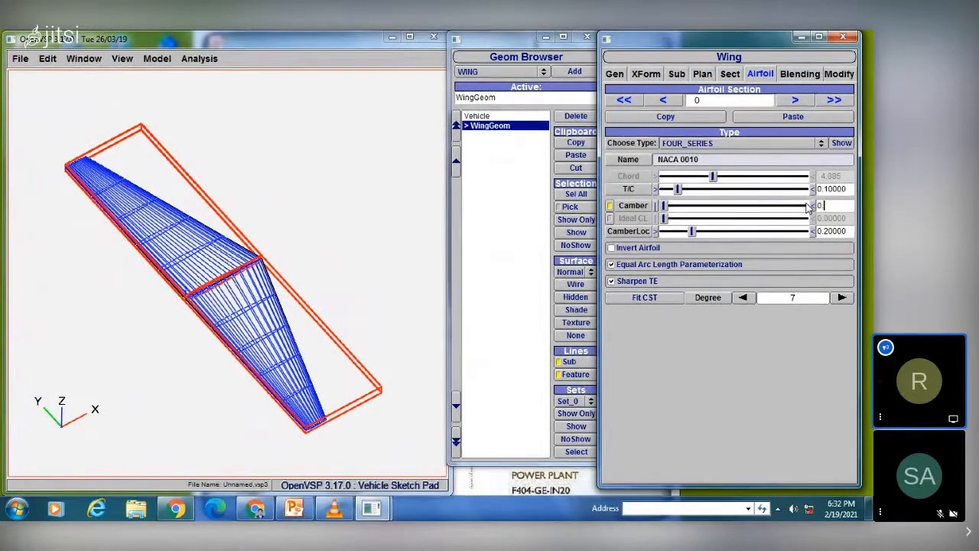
{"action": "type", "text": "2"}
{"action": "key", "text": "Return"}
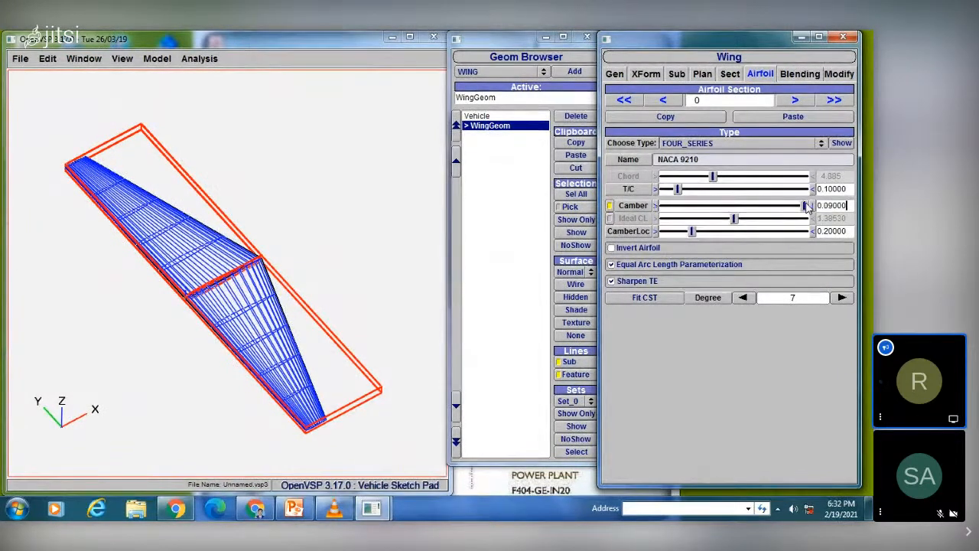
{"action": "left_click_drag", "start_coordinate": [848, 206], "coordinate": [831, 206]}
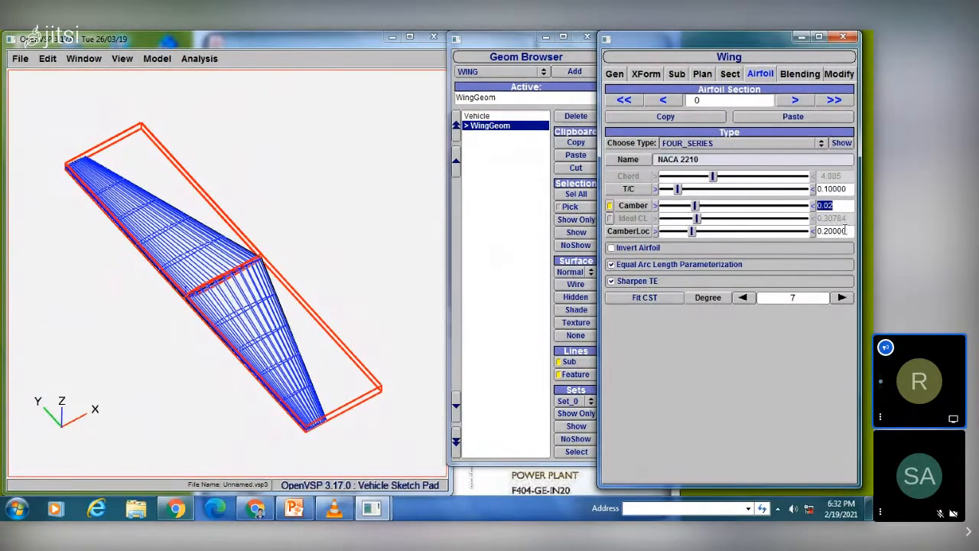
- Set the section 0 airfoil's camber location to 0.4 and preview the airfoil profile
{"action": "left_click_drag", "start_coordinate": [827, 231], "coordinate": [825, 230]}
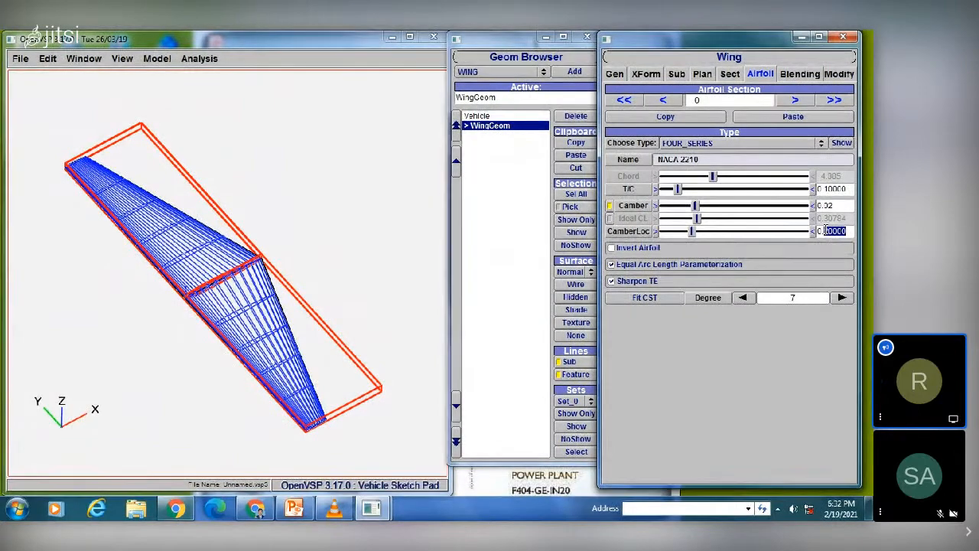
{"action": "type", "text": "4"}
{"action": "key", "text": "Return"}
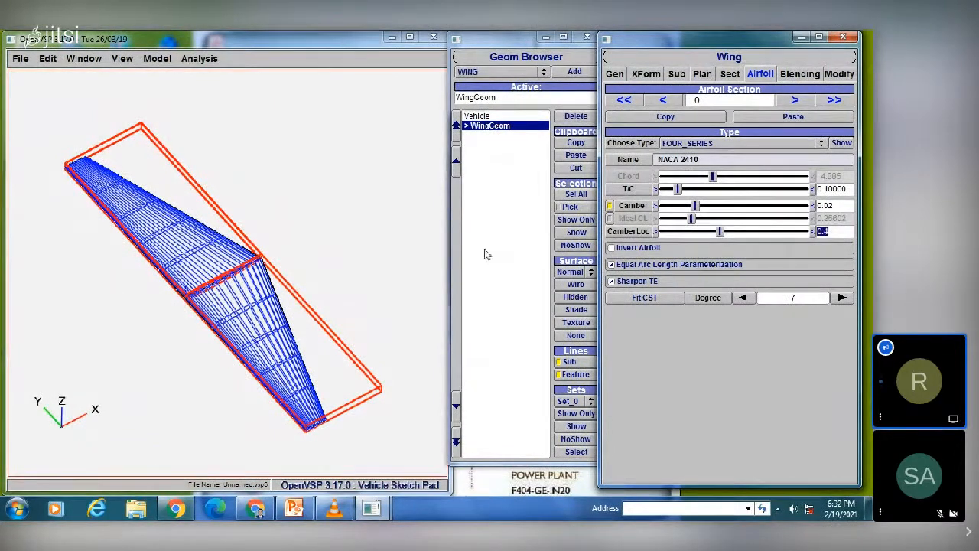
{"action": "left_click", "coordinate": [842, 143]}
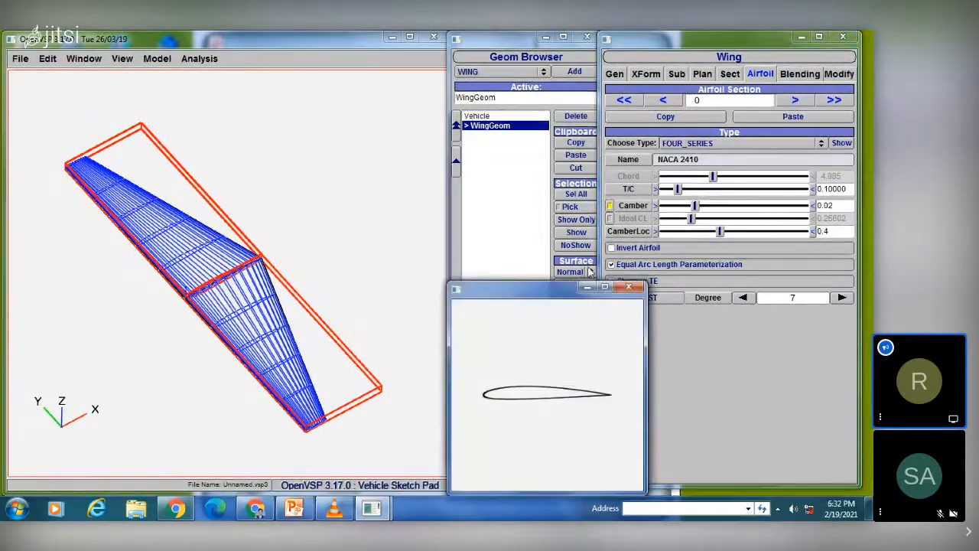
{"action": "left_click", "coordinate": [629, 288]}
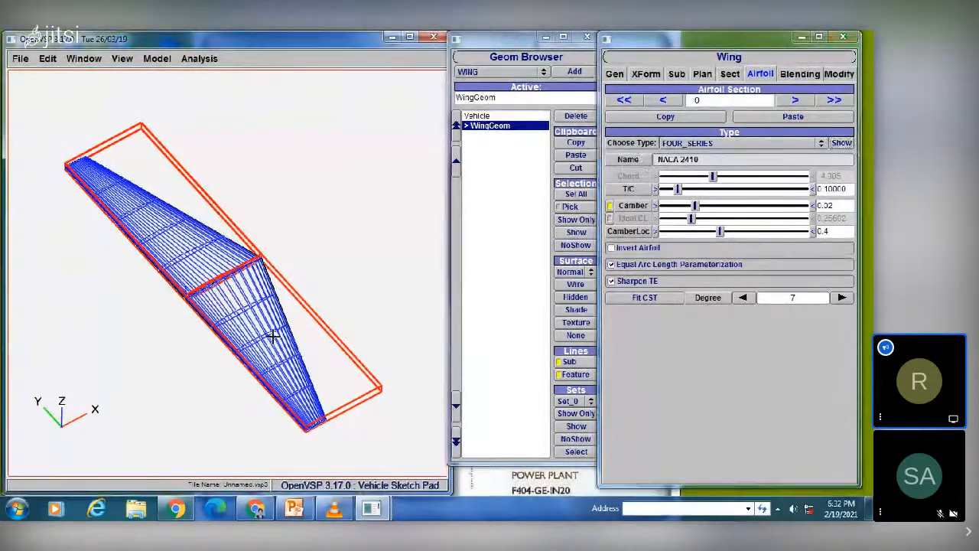
- Display the wing with a shaded surface and deselect it to inspect its shape without the bounding box
{"action": "left_click_drag", "start_coordinate": [273, 336], "coordinate": [274, 315]}
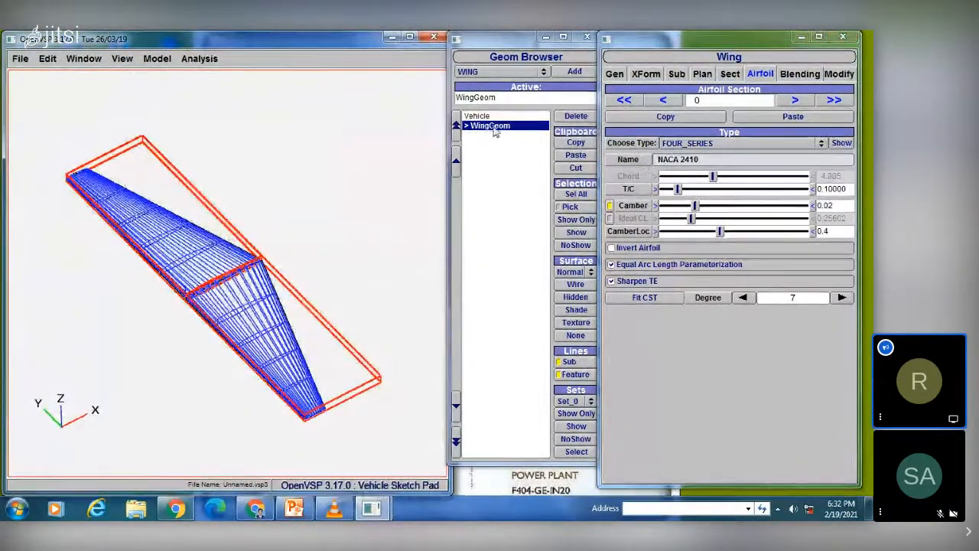
{"action": "left_click", "coordinate": [500, 234]}
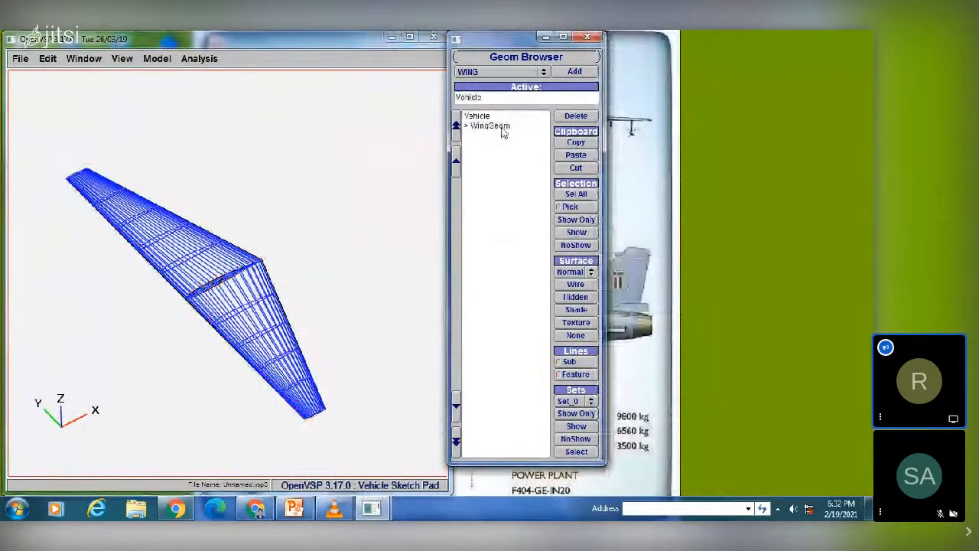
{"action": "left_click", "coordinate": [493, 126]}
{"action": "left_click", "coordinate": [521, 243]}
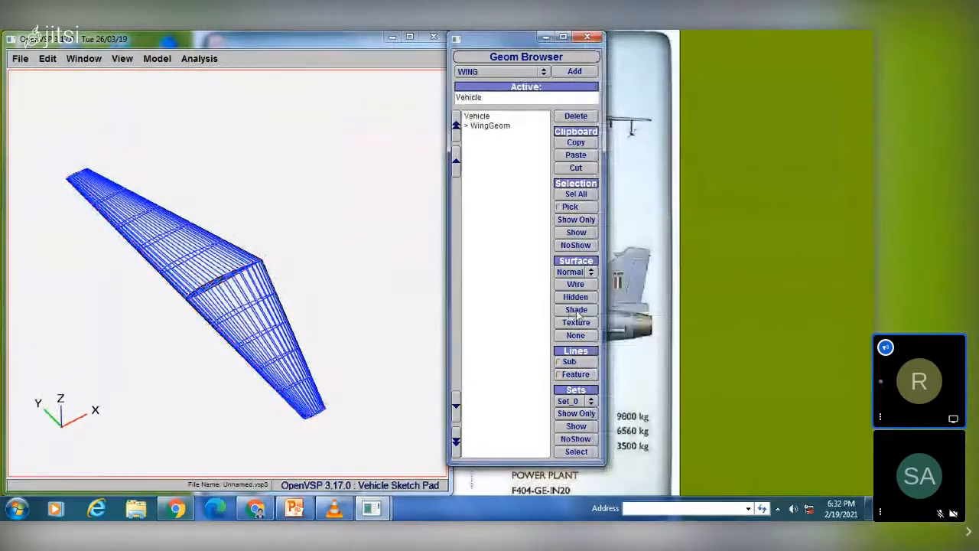
{"action": "left_click", "coordinate": [491, 126]}
{"action": "left_click", "coordinate": [576, 309]}
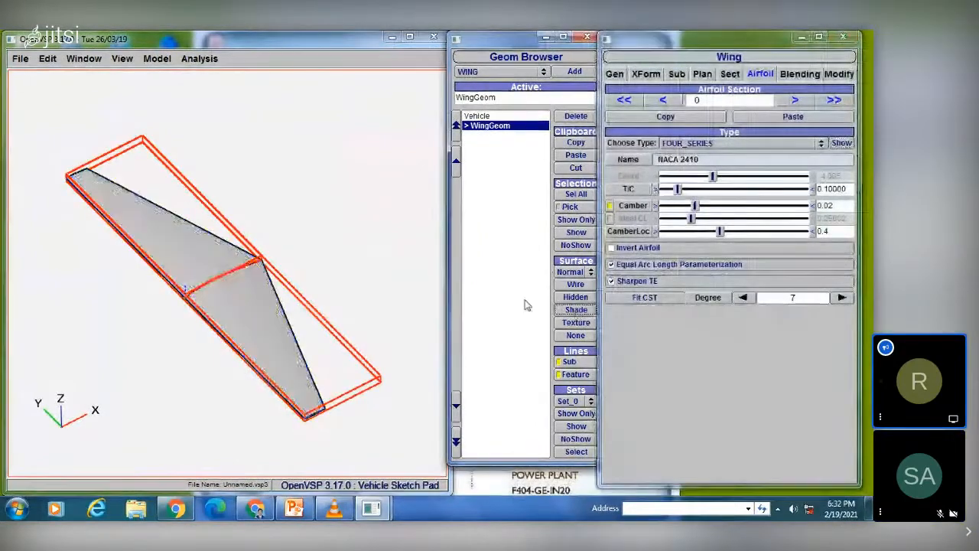
{"action": "left_click", "coordinate": [509, 271]}
{"action": "left_click_drag", "start_coordinate": [293, 256], "coordinate": [205, 277]}
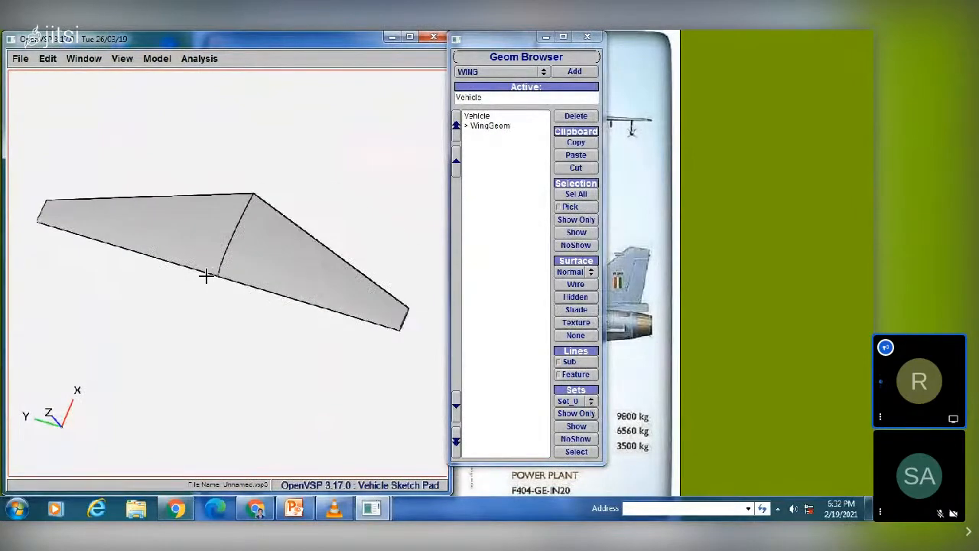
{"action": "right_click_drag", "start_coordinate": [206, 276], "coordinate": [175, 278]}
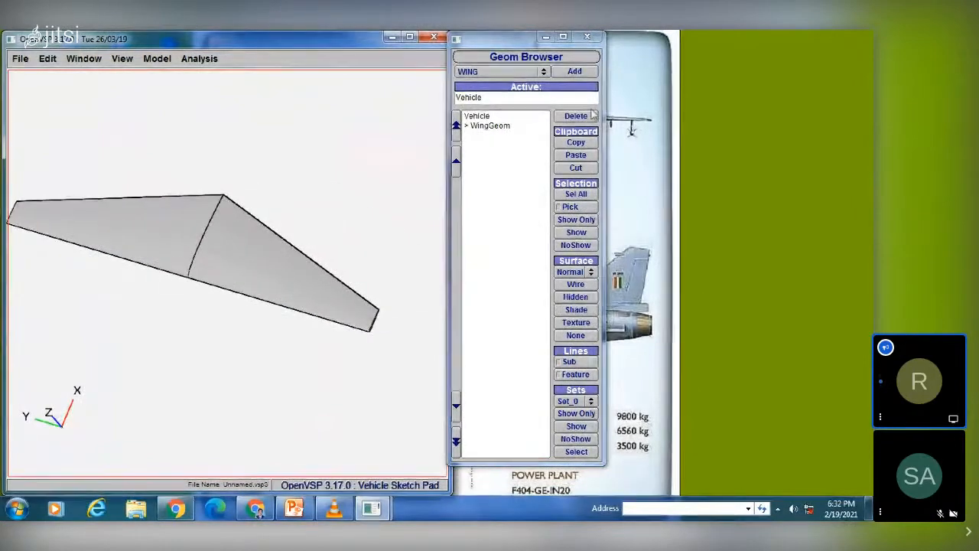
- Add a second wing component beneath the existing wing, and delete that second wing again
{"action": "left_click", "coordinate": [494, 126]}
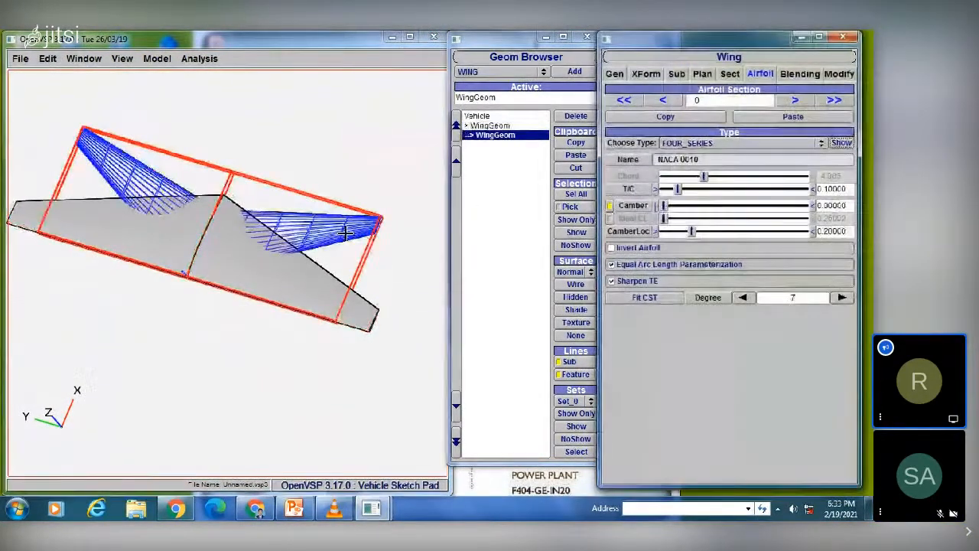
{"action": "left_click", "coordinate": [576, 116]}
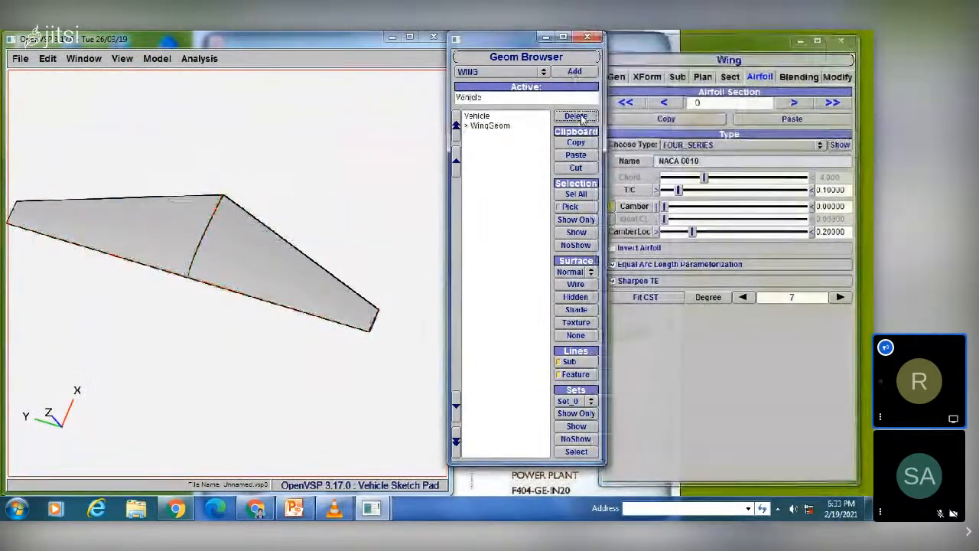
- Delete the remaining wing component from the vehicle
{"action": "left_click", "coordinate": [508, 126]}
{"action": "left_click", "coordinate": [571, 75]}
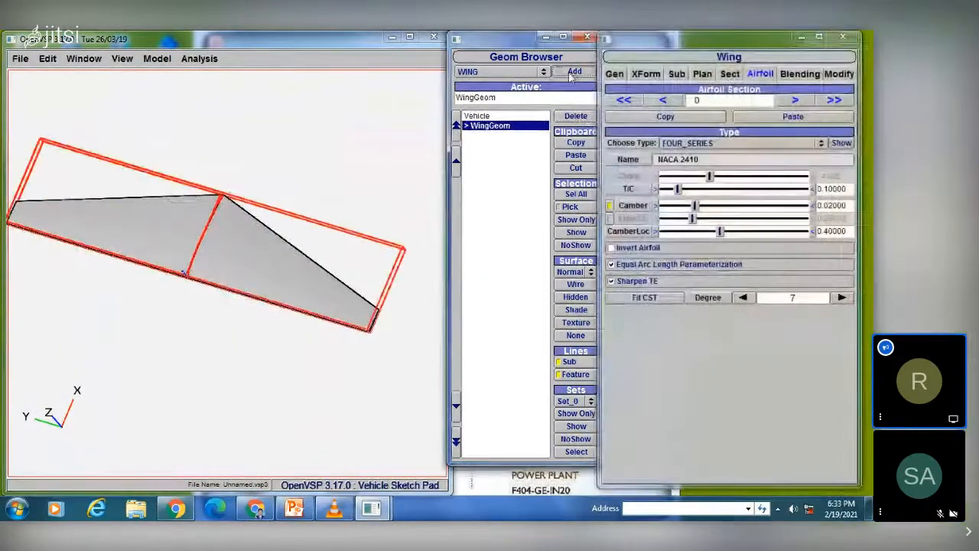
{"action": "left_click", "coordinate": [576, 115]}
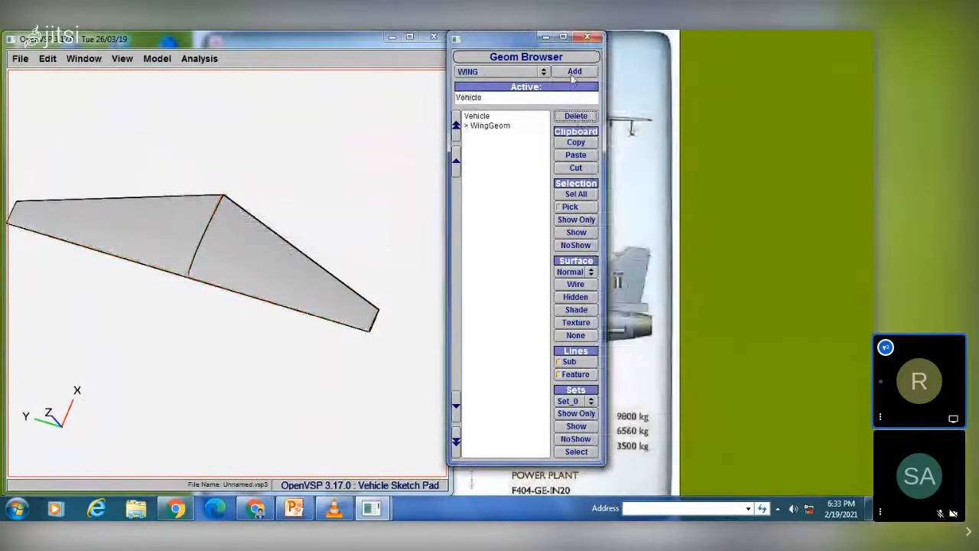
{"action": "left_click", "coordinate": [500, 126]}
{"action": "left_click", "coordinate": [574, 117]}
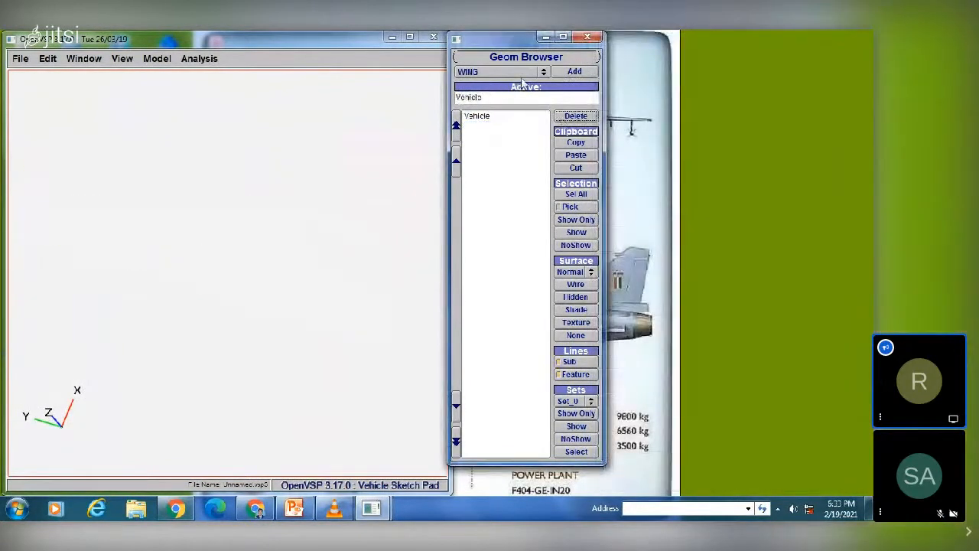
- Add a new wing component, display it with a shaded surface, and view it from another angle without its bounding box
{"action": "left_click", "coordinate": [572, 73]}
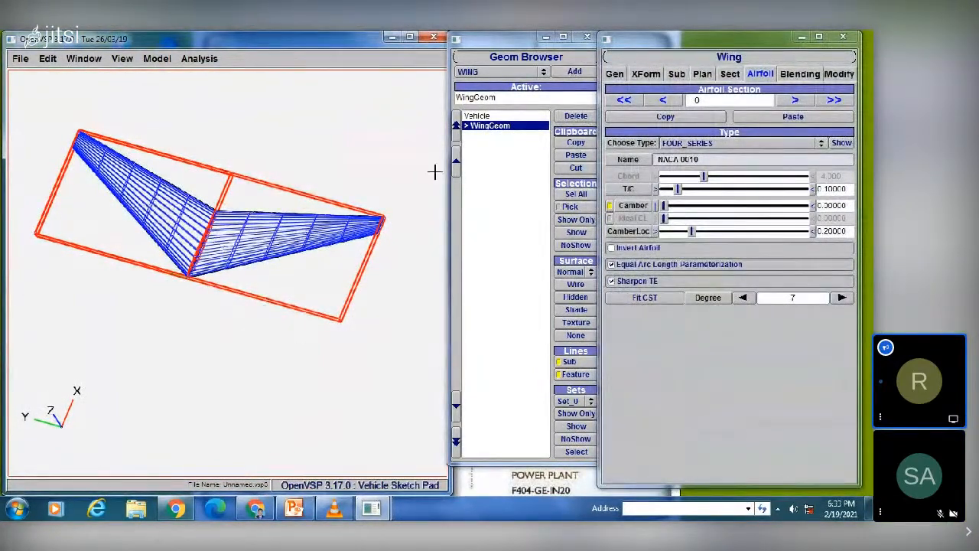
{"action": "left_click", "coordinate": [576, 309]}
{"action": "left_click", "coordinate": [511, 227]}
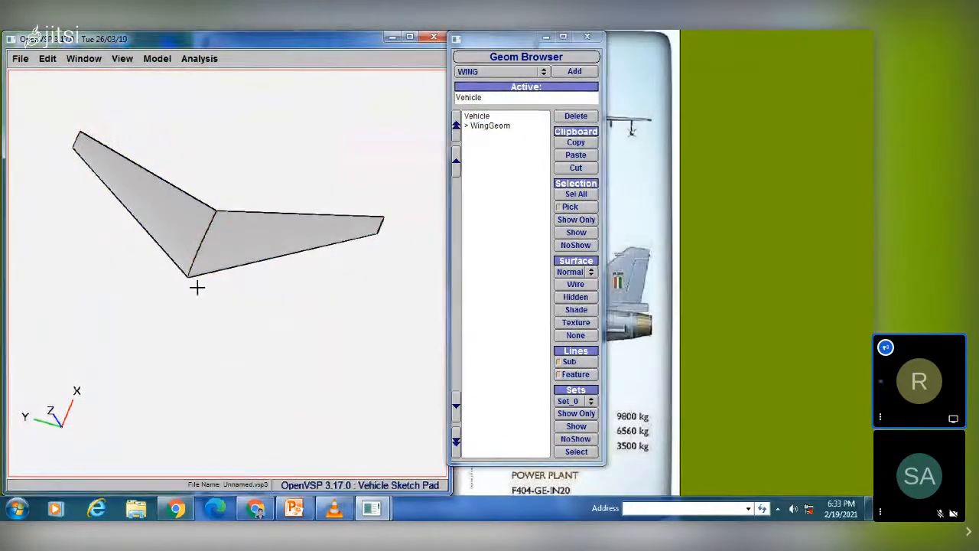
{"action": "left_click_drag", "start_coordinate": [197, 283], "coordinate": [222, 238]}
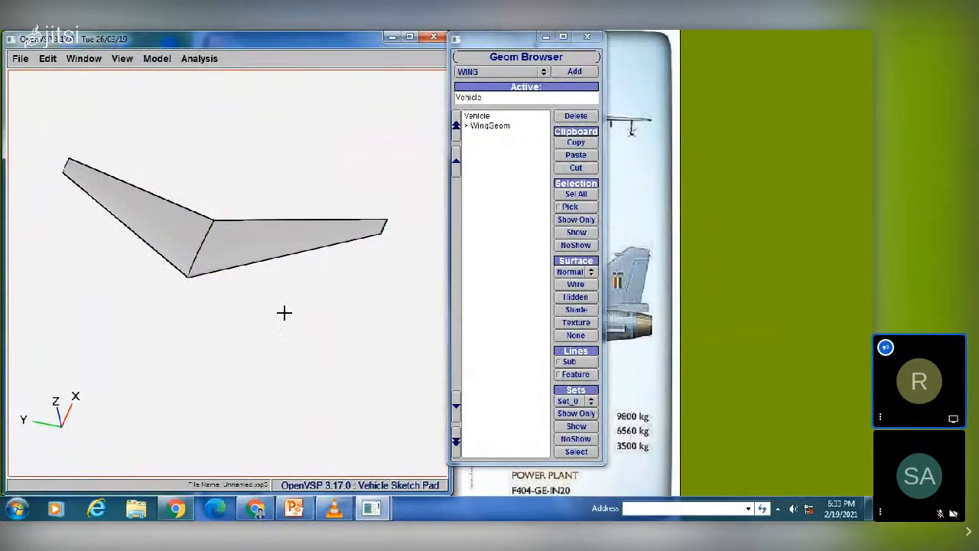
- Display the new wing as a wireframe, with its section settings open
{"action": "left_click", "coordinate": [487, 126]}
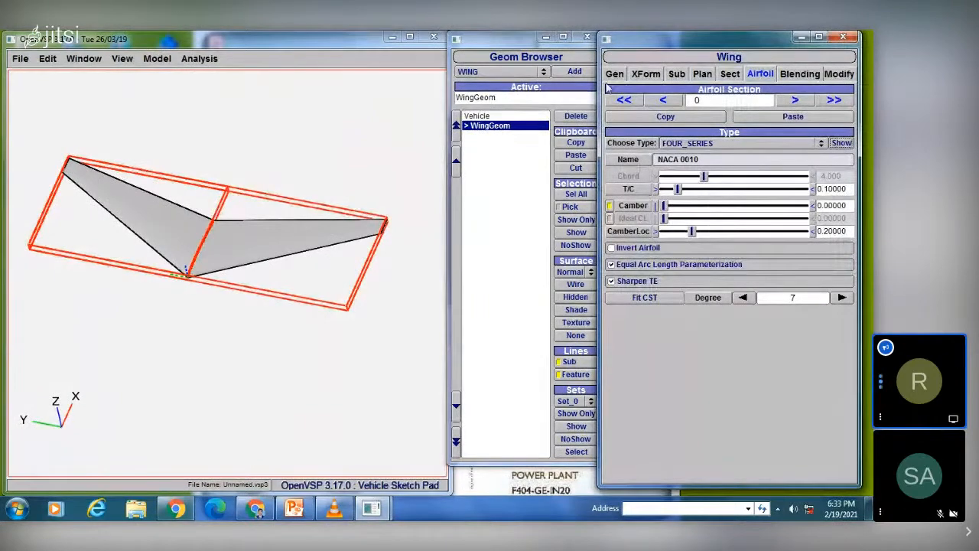
{"action": "left_click", "coordinate": [729, 74]}
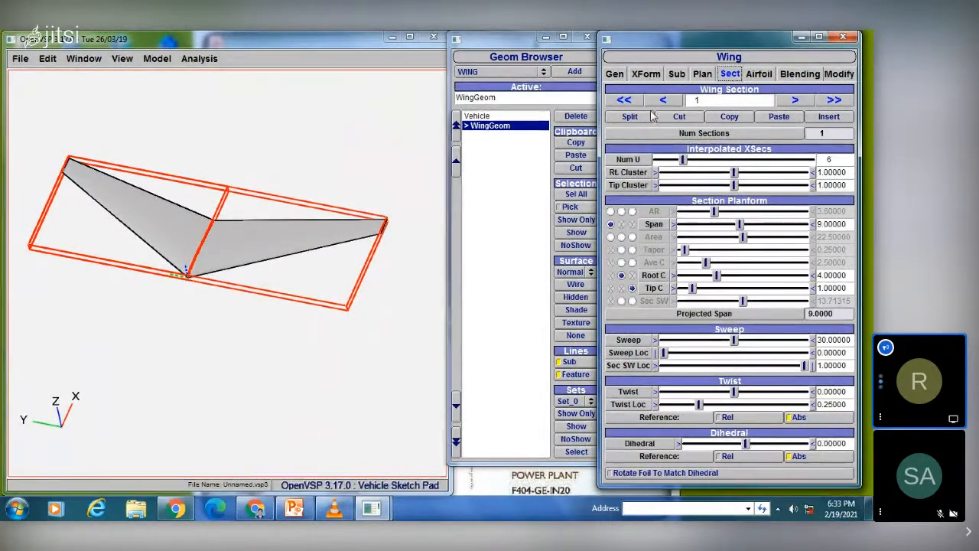
{"action": "left_click", "coordinate": [576, 285]}
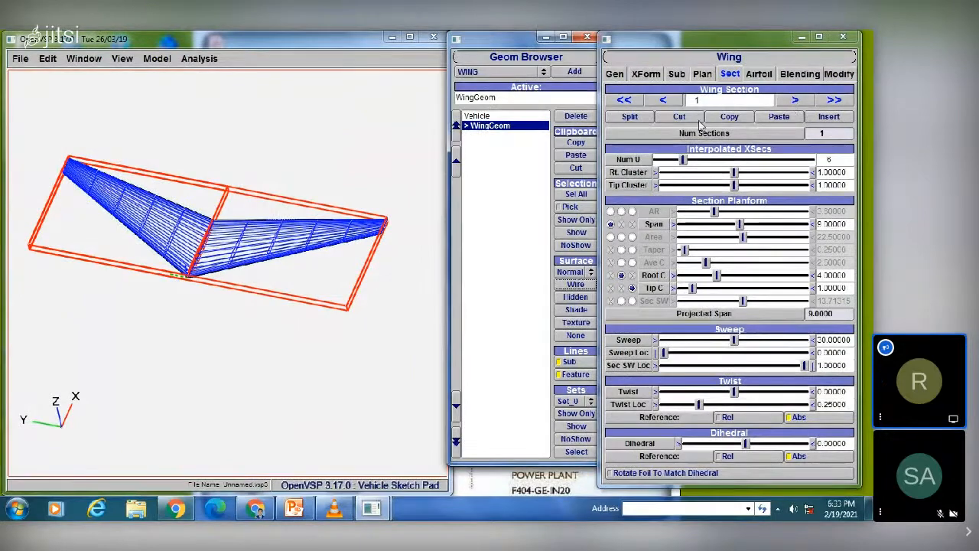
- Divide the wing into four sections by splitting section 1, section 2 and section 3 in turn
{"action": "left_click", "coordinate": [630, 116]}
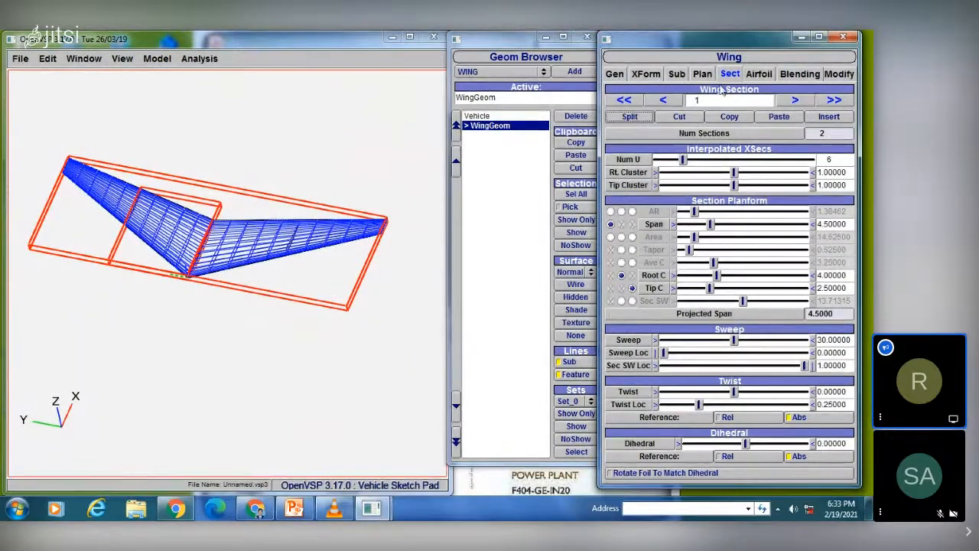
{"action": "left_click", "coordinate": [794, 100]}
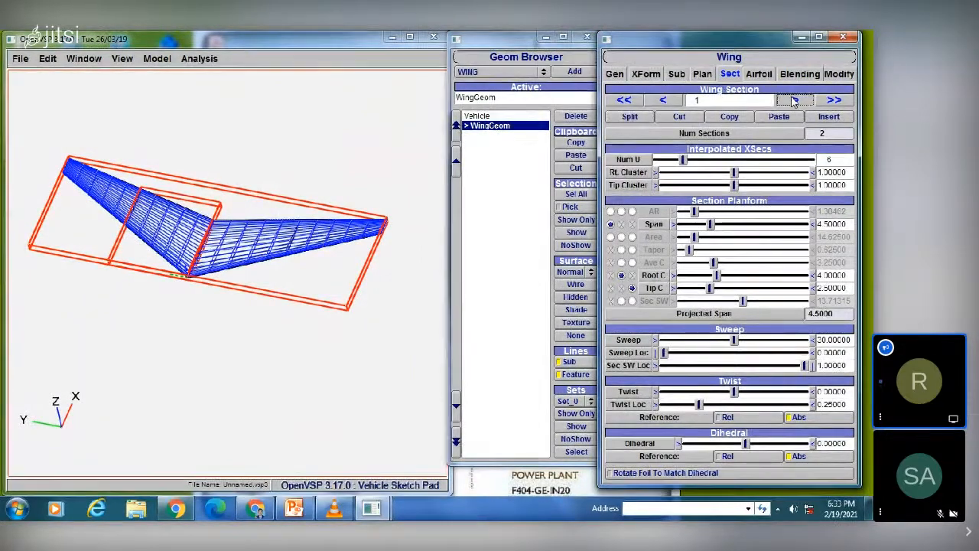
{"action": "left_click", "coordinate": [632, 119]}
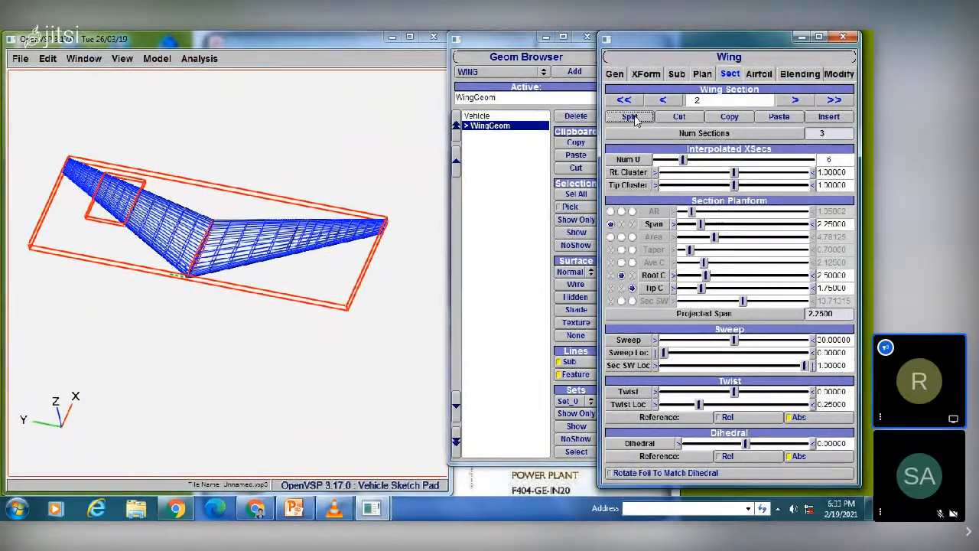
{"action": "left_click", "coordinate": [796, 100]}
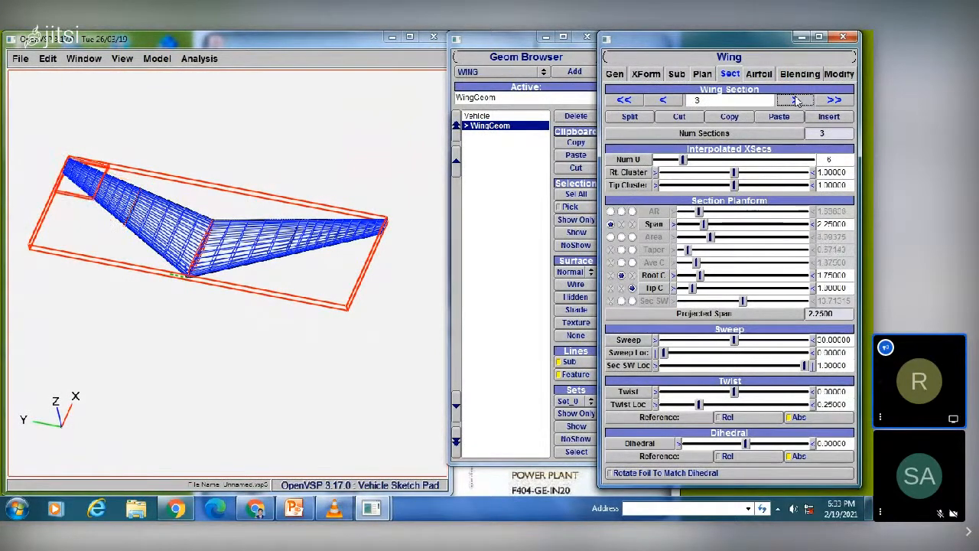
{"action": "left_click", "coordinate": [631, 117]}
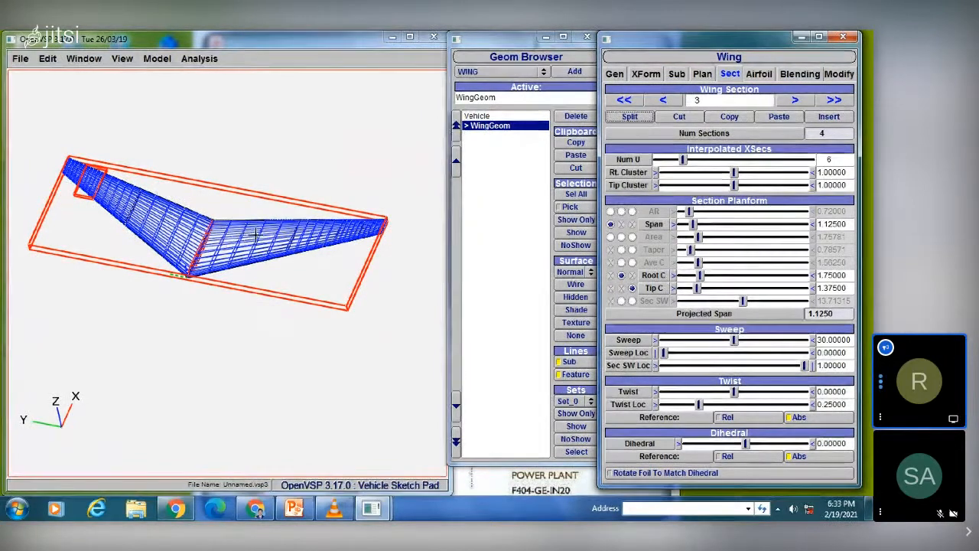
- Set the sweep of wing section 1 to 25 degrees
{"action": "left_click", "coordinate": [668, 102]}
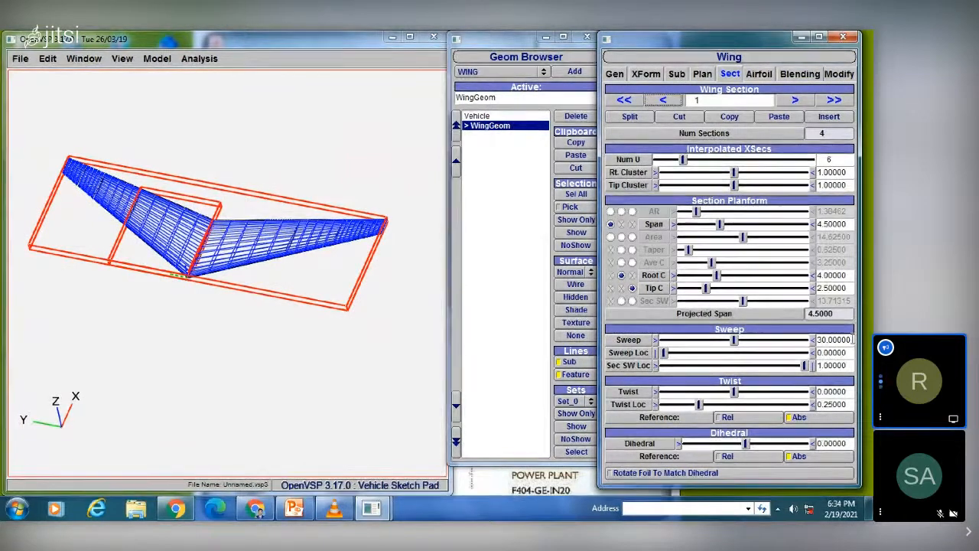
{"action": "left_click_drag", "start_coordinate": [851, 341], "coordinate": [806, 331]}
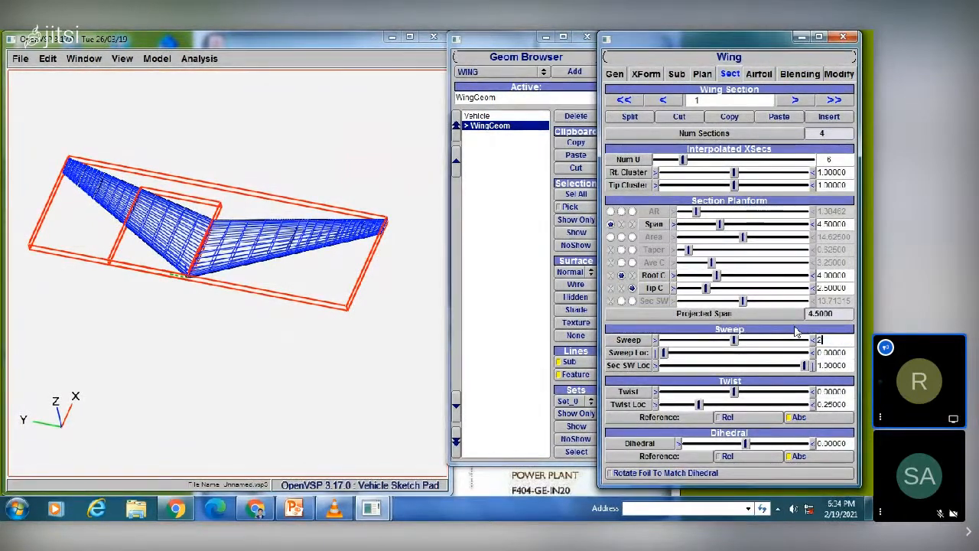
{"action": "type", "text": "255"}
{"action": "key", "text": "Return"}
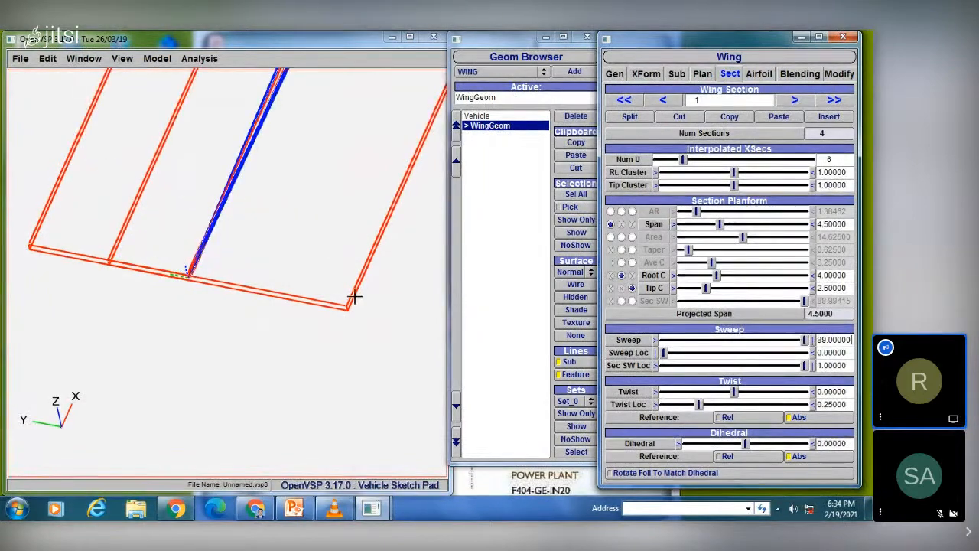
{"action": "left_click_drag", "start_coordinate": [851, 342], "coordinate": [775, 346]}
{"action": "type", "text": "25"}
{"action": "key", "text": "Return"}
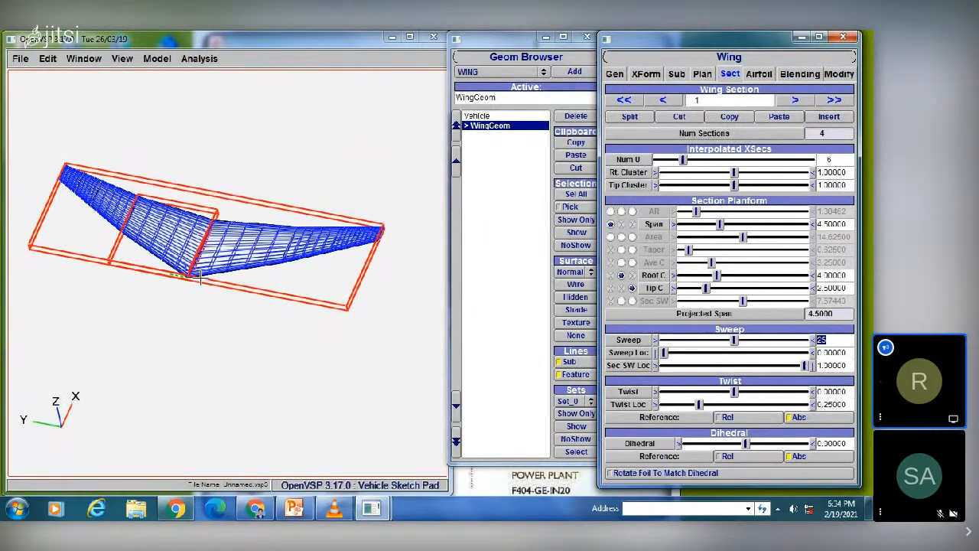
- Set the sweep of wing section 2 to 40 degrees and of section 3 to 45 degrees
{"action": "left_click", "coordinate": [795, 100]}
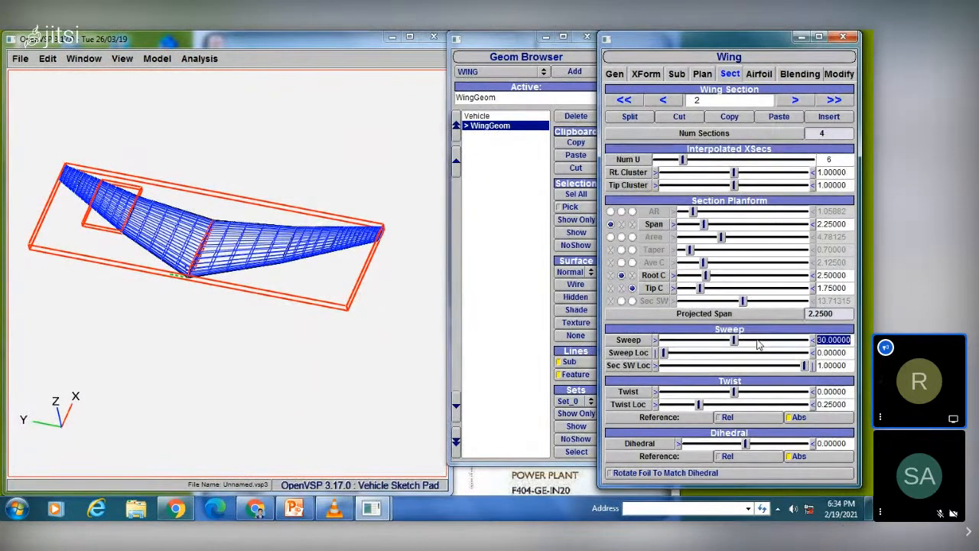
{"action": "type", "text": "40"}
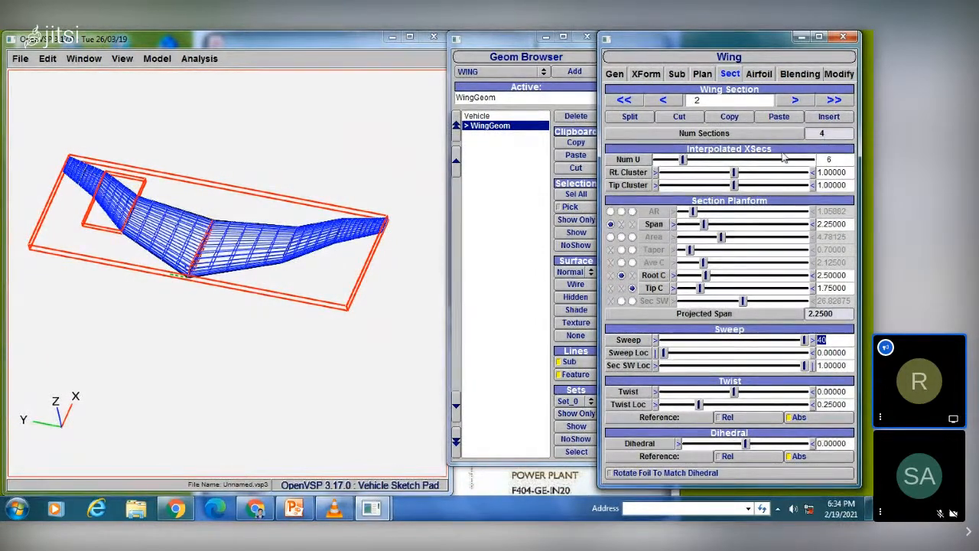
{"action": "left_click", "coordinate": [794, 101]}
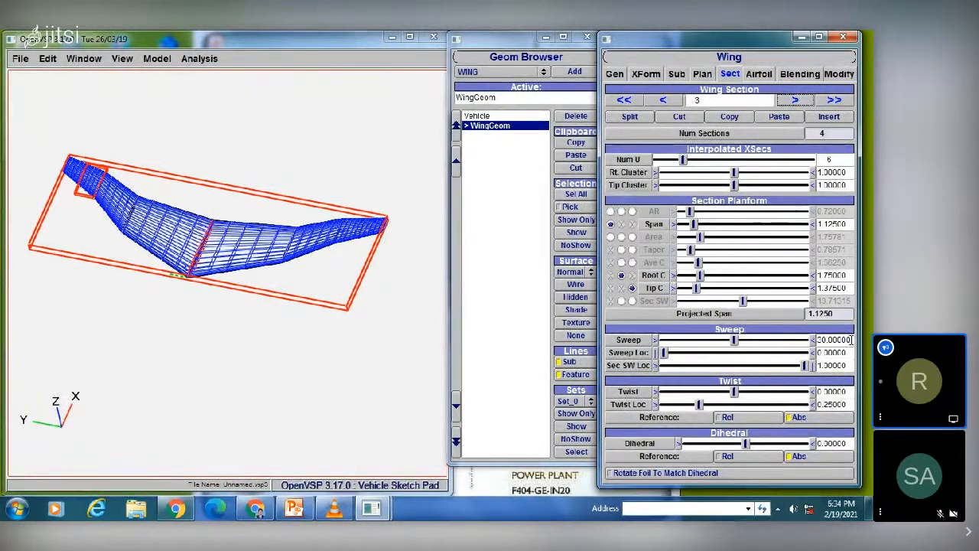
{"action": "left_click_drag", "start_coordinate": [853, 340], "coordinate": [795, 338]}
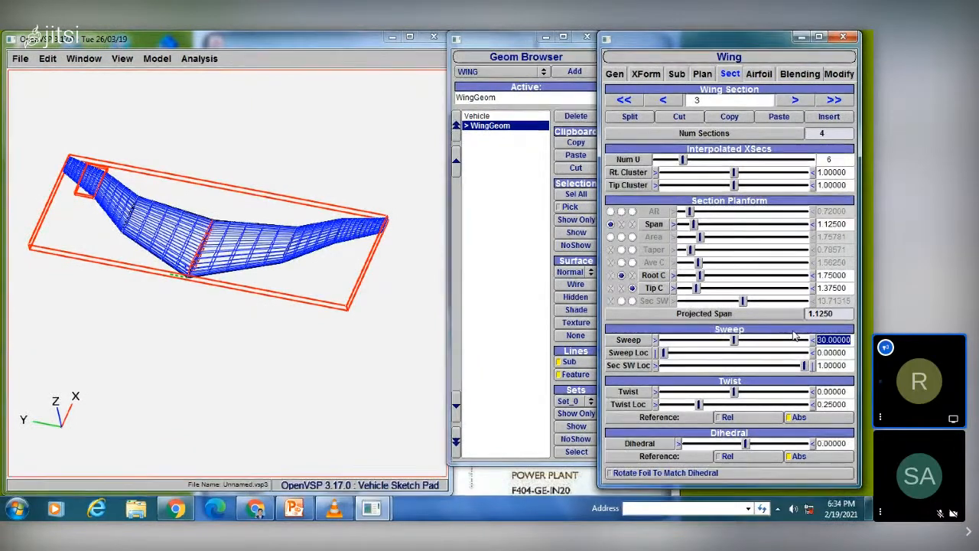
{"action": "type", "text": "45"}
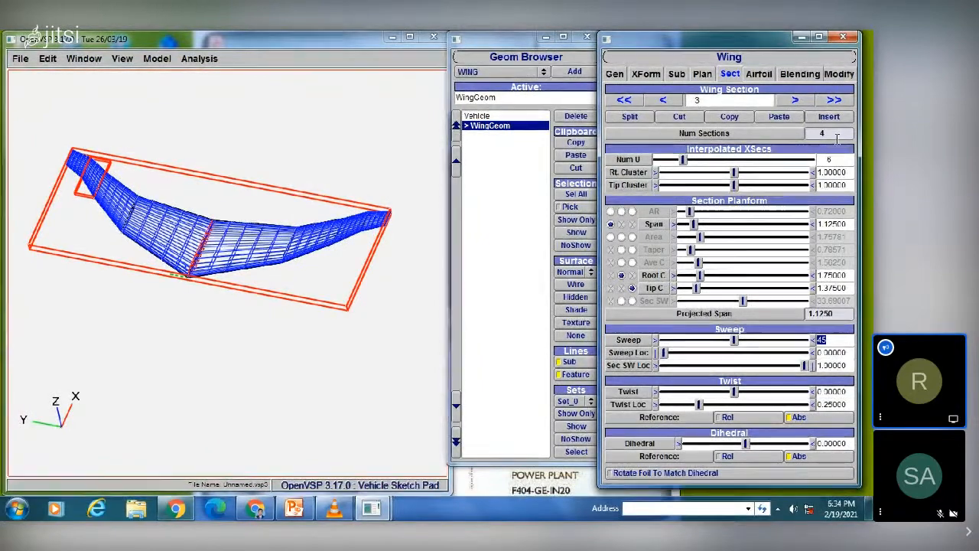
- Set the dihedral of wing section 4 to 90 degrees to form an upright wingtip, and view it from a lower angle
{"action": "left_click", "coordinate": [795, 101]}
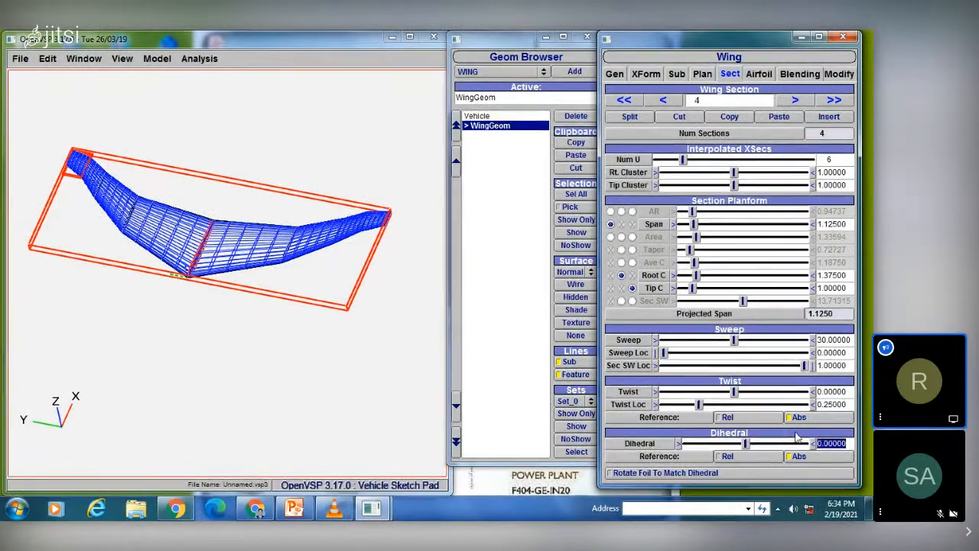
{"action": "type", "text": "9"}
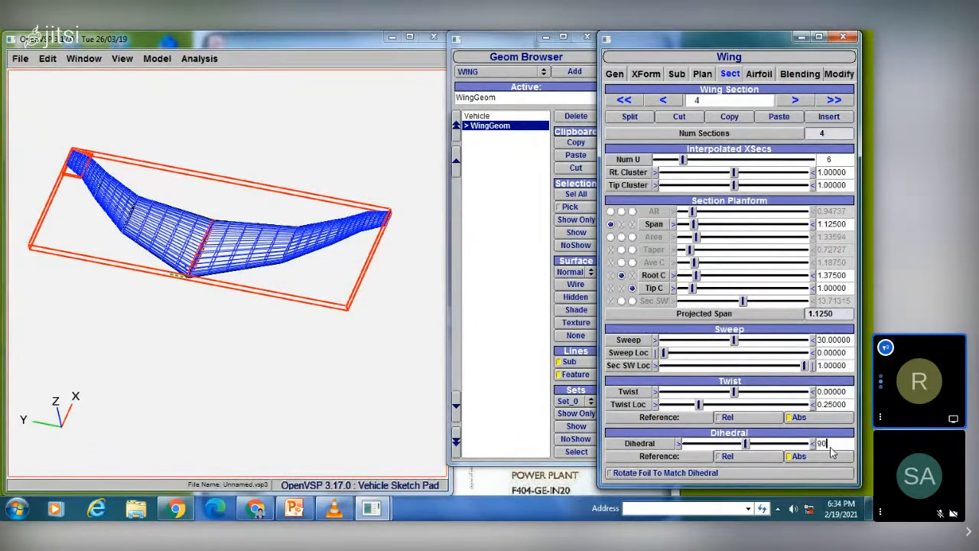
{"action": "type", "text": "0"}
{"action": "key", "text": "Return"}
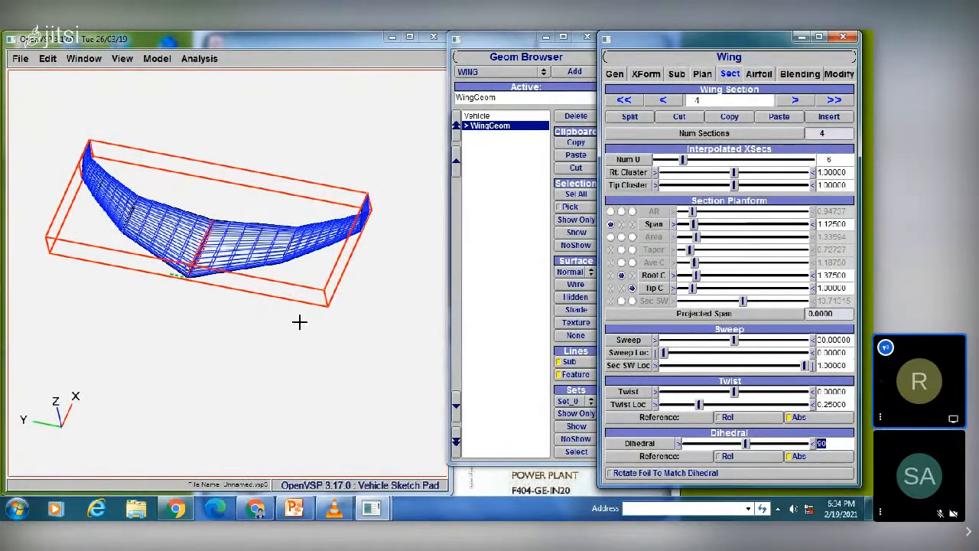
{"action": "left_click_drag", "start_coordinate": [299, 321], "coordinate": [324, 252]}
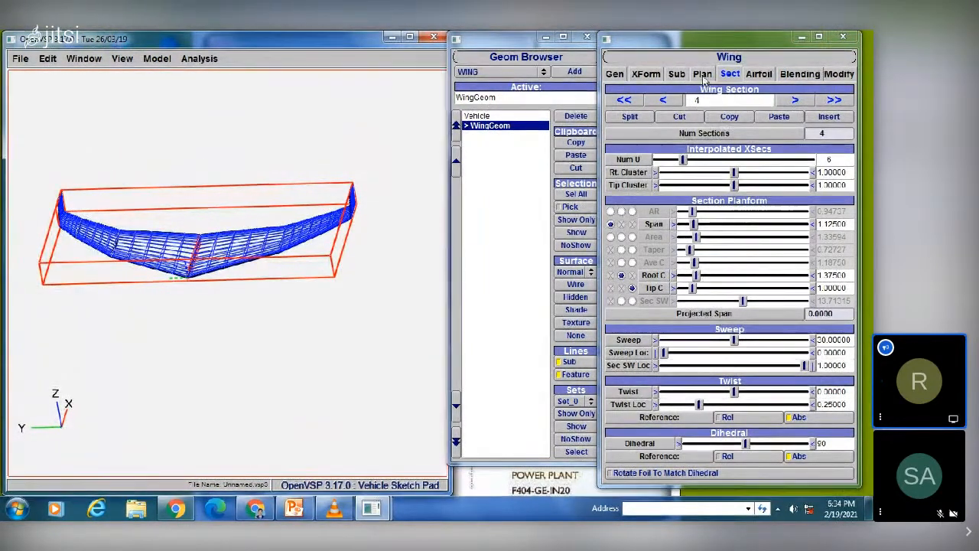
- Adjust the wing's total planform to a span of about 19.86 and a chord of about 2.90
{"action": "left_click", "coordinate": [663, 100]}
{"action": "left_click", "coordinate": [662, 101]}
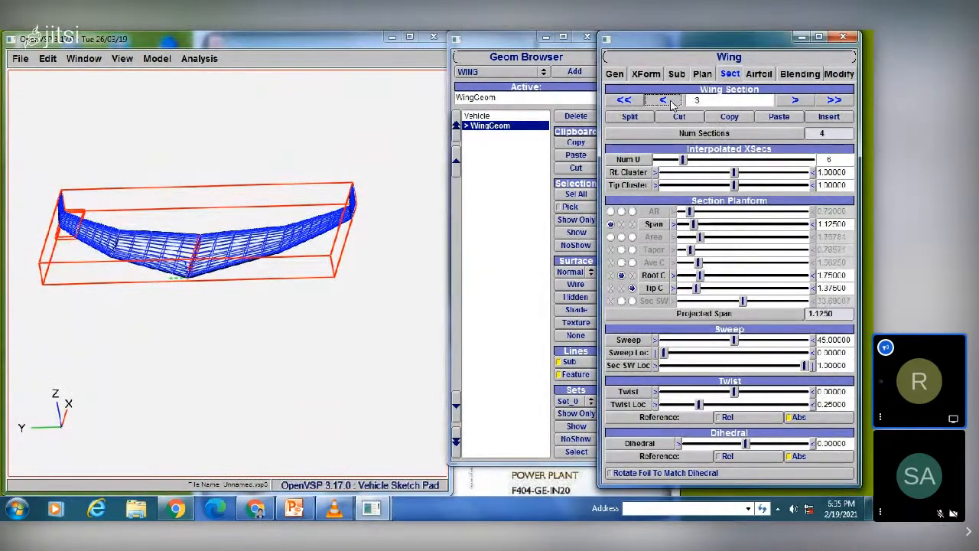
{"action": "left_click", "coordinate": [663, 100]}
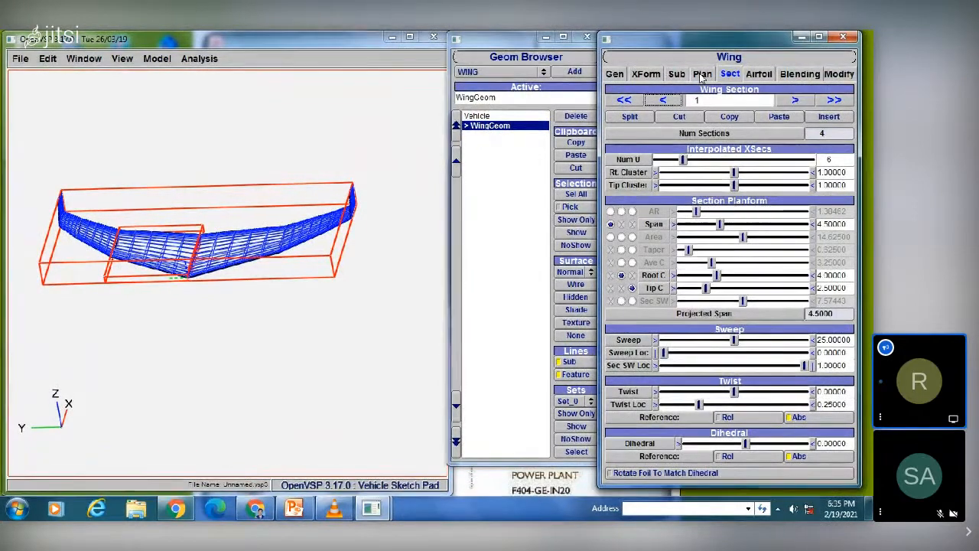
{"action": "left_click", "coordinate": [702, 74]}
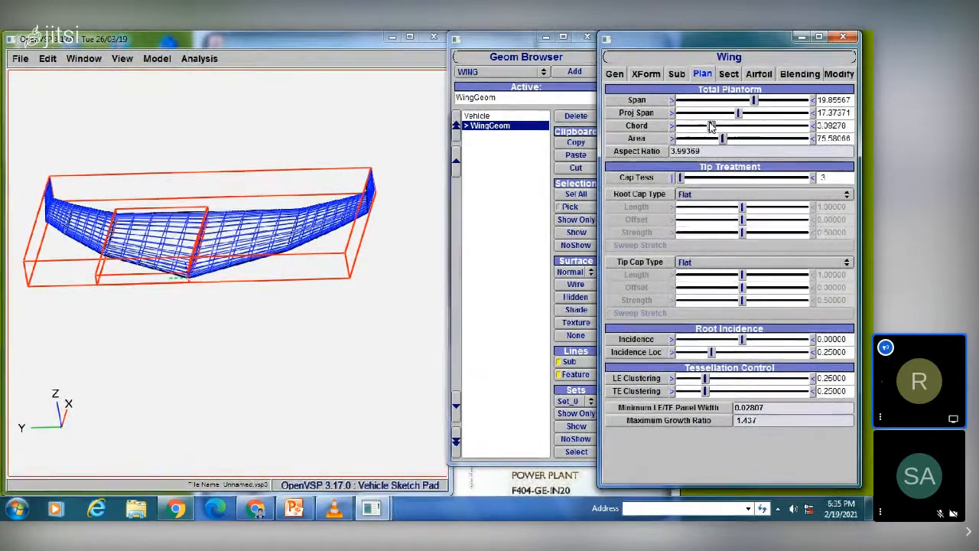
{"action": "left_click_drag", "start_coordinate": [711, 126], "coordinate": [709, 126]}
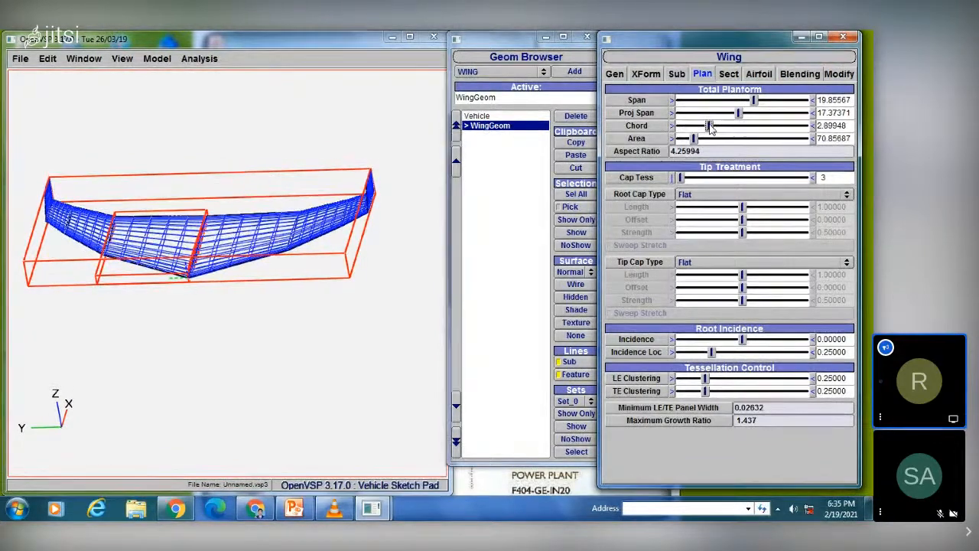
{"action": "left_click_drag", "start_coordinate": [268, 227], "coordinate": [277, 241]}
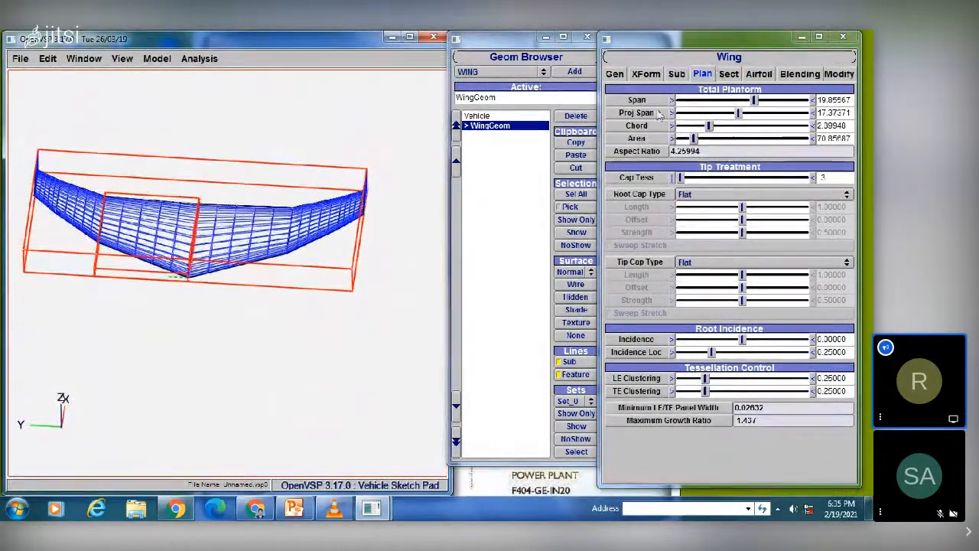
- Change the airfoil type at section 0 to SIX_SERIES
{"action": "left_click", "coordinate": [760, 74]}
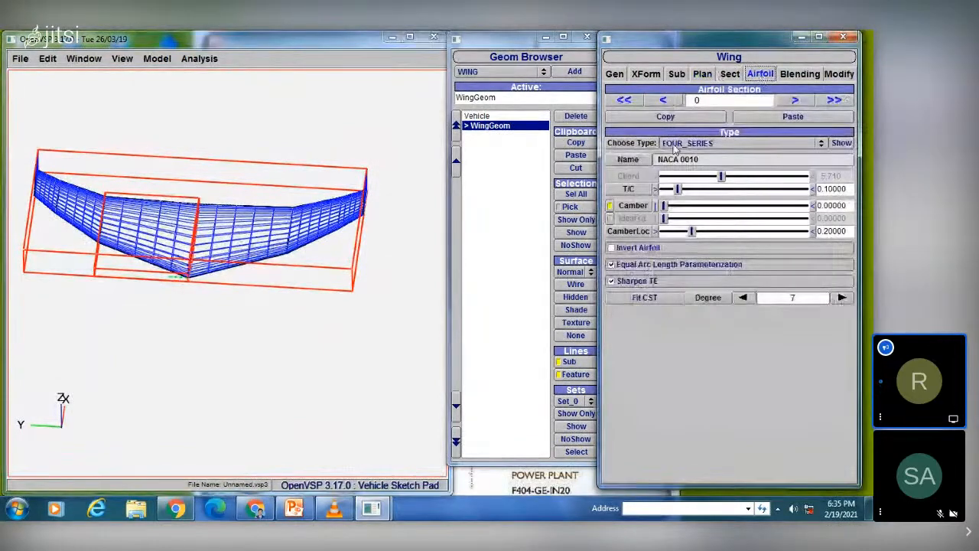
{"action": "left_click", "coordinate": [724, 146]}
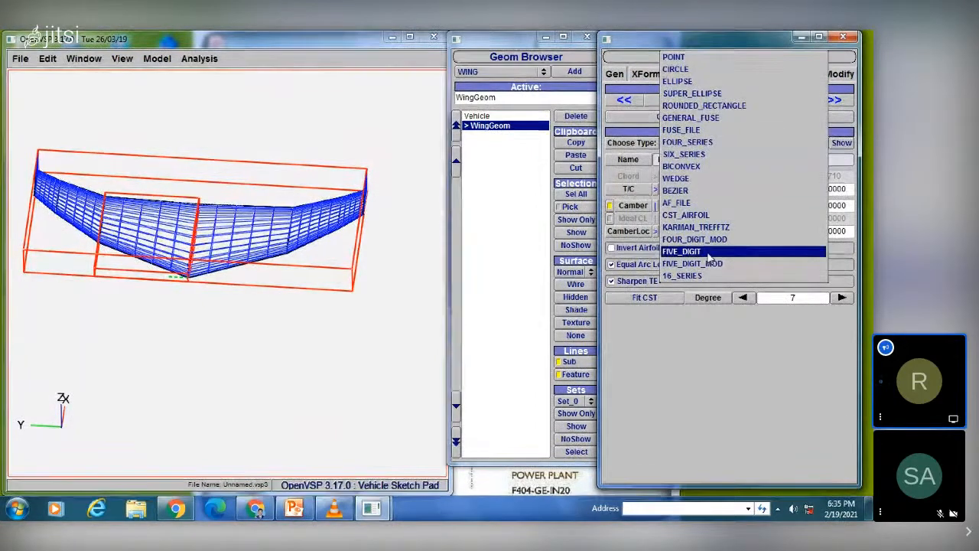
{"action": "left_click", "coordinate": [693, 154]}
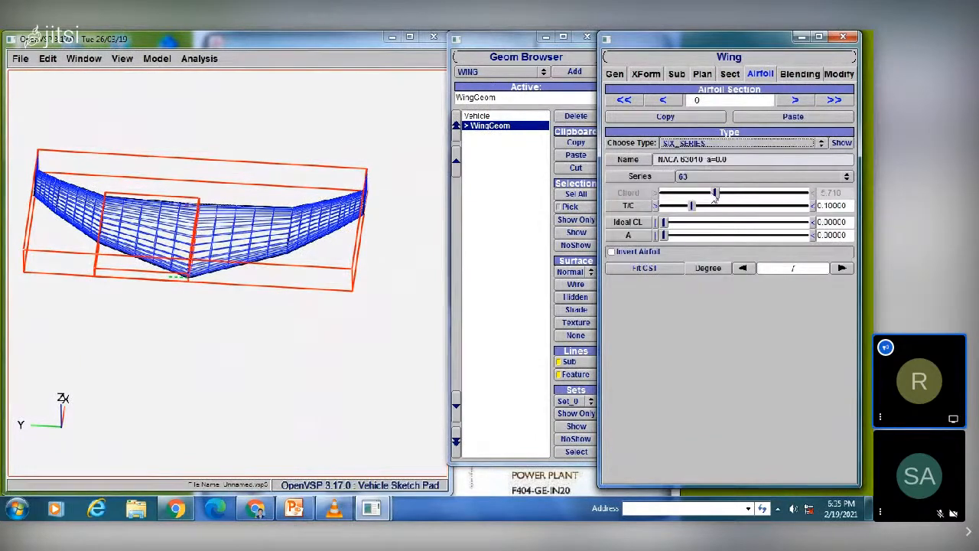
- Set the section 0 airfoil to series 64 with a thickness-to-chord ratio of about 0.40, and deselect the wing
{"action": "left_click", "coordinate": [710, 178]}
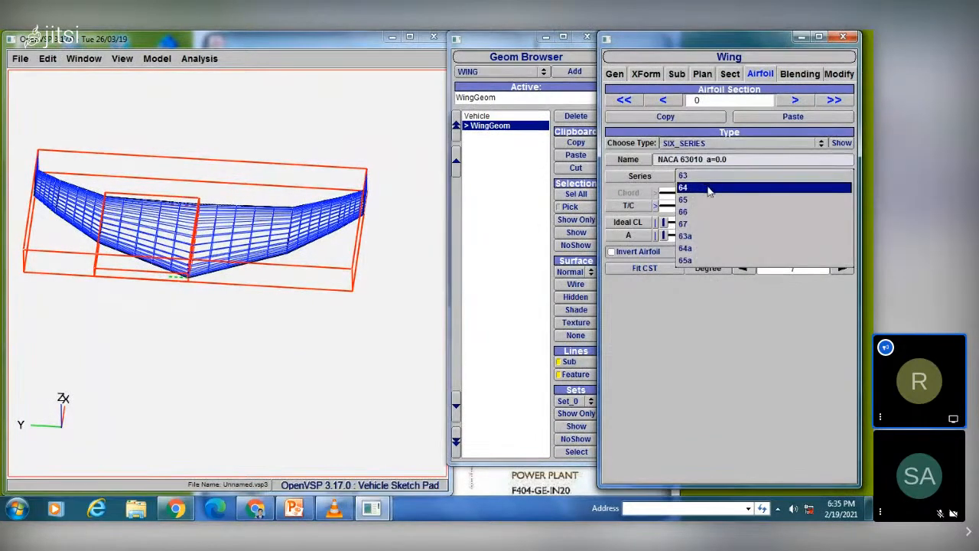
{"action": "left_click", "coordinate": [696, 188]}
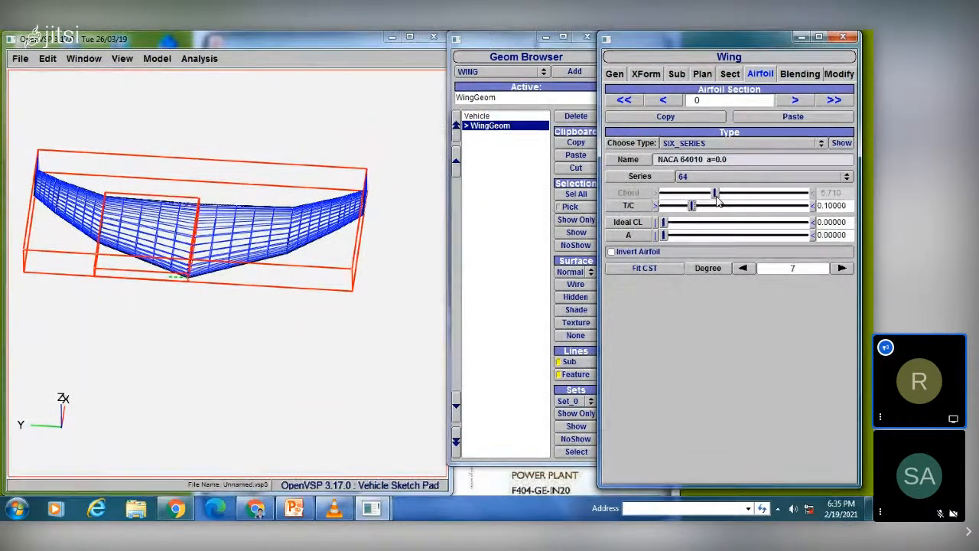
{"action": "left_click", "coordinate": [713, 204]}
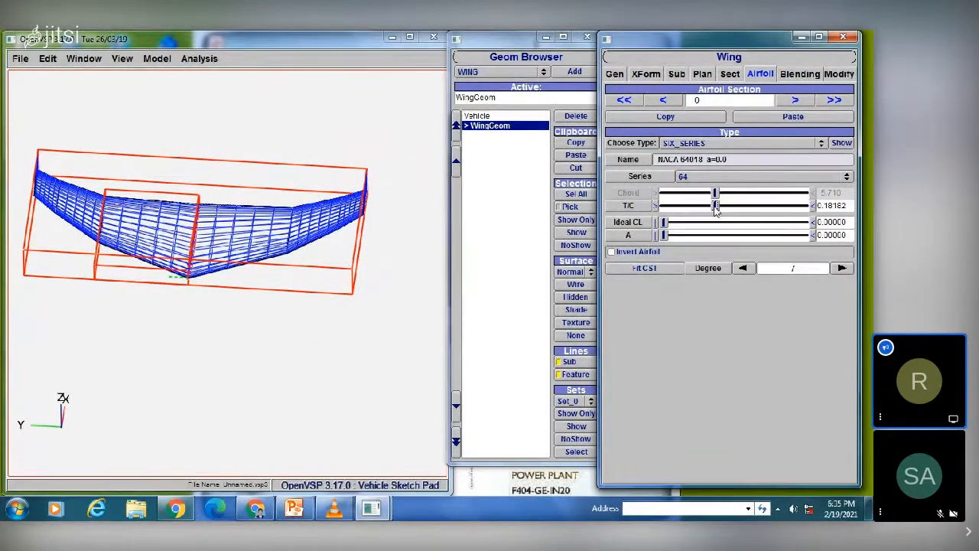
{"action": "left_click_drag", "start_coordinate": [726, 207], "coordinate": [723, 207]}
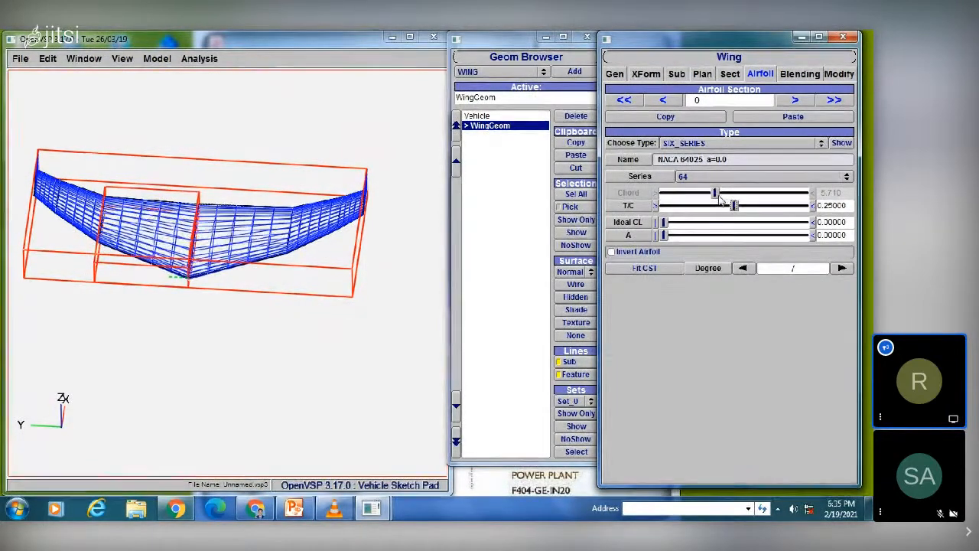
{"action": "left_click_drag", "start_coordinate": [310, 241], "coordinate": [225, 295]}
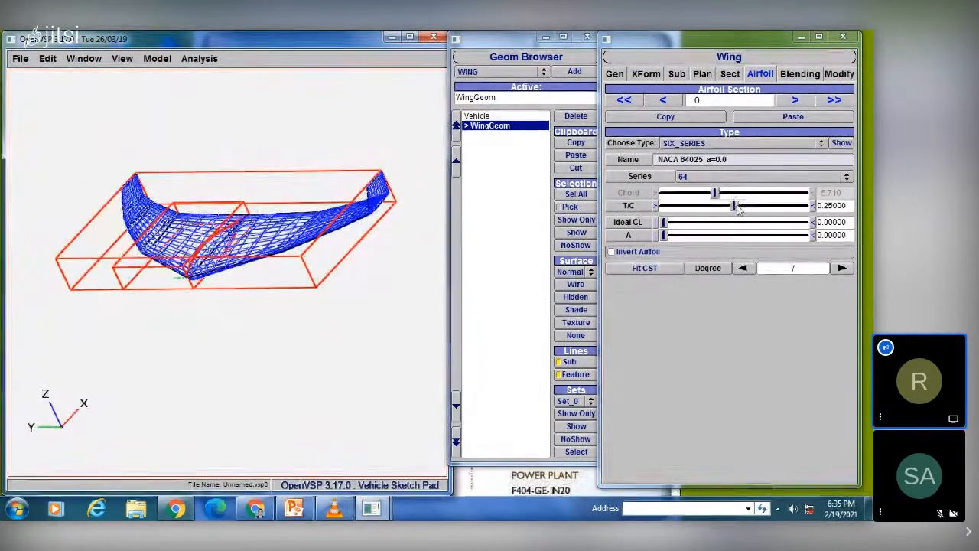
{"action": "left_click_drag", "start_coordinate": [735, 206], "coordinate": [777, 206]}
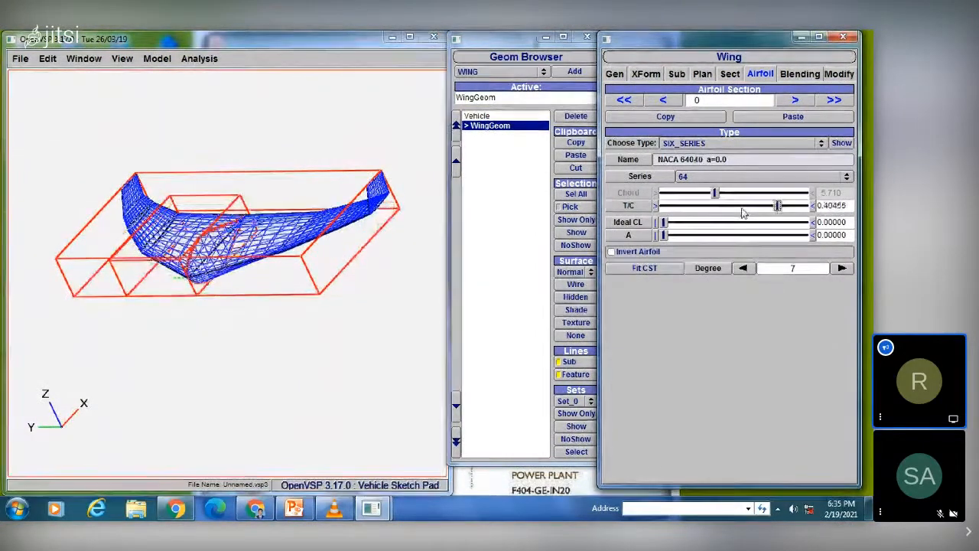
{"action": "left_click_drag", "start_coordinate": [341, 205], "coordinate": [360, 306]}
{"action": "left_click", "coordinate": [509, 182]}
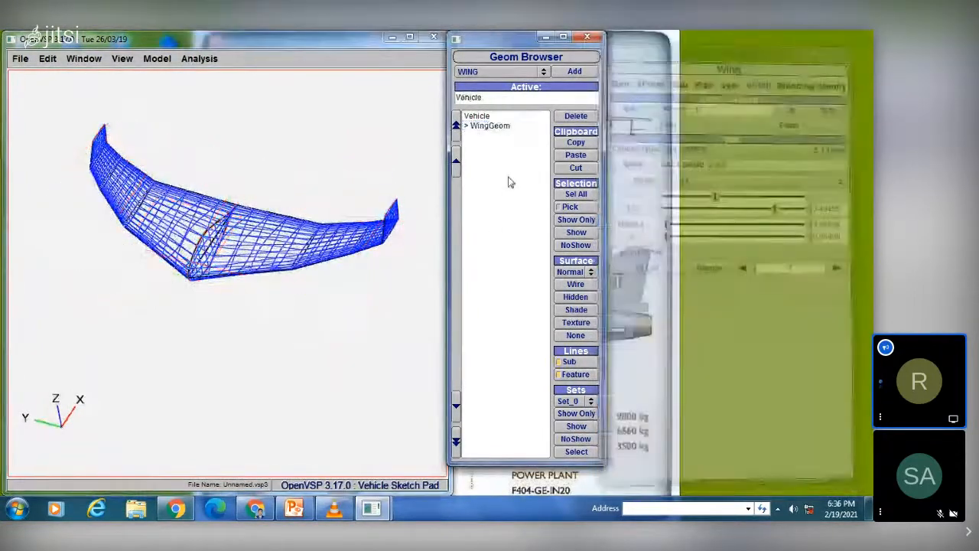
- Display the wing as a shaded surface and inspect it without the selection box
{"action": "left_click", "coordinate": [498, 127]}
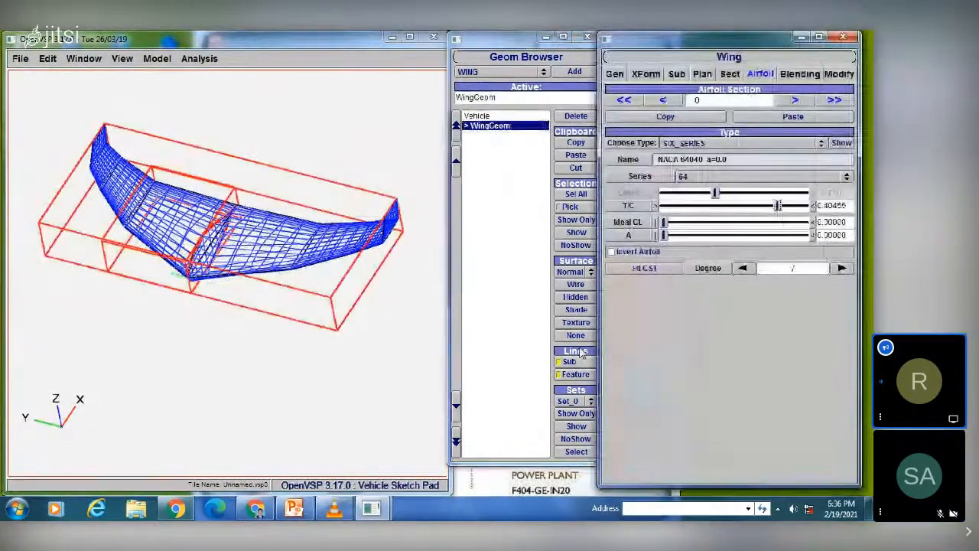
{"action": "left_click", "coordinate": [576, 310]}
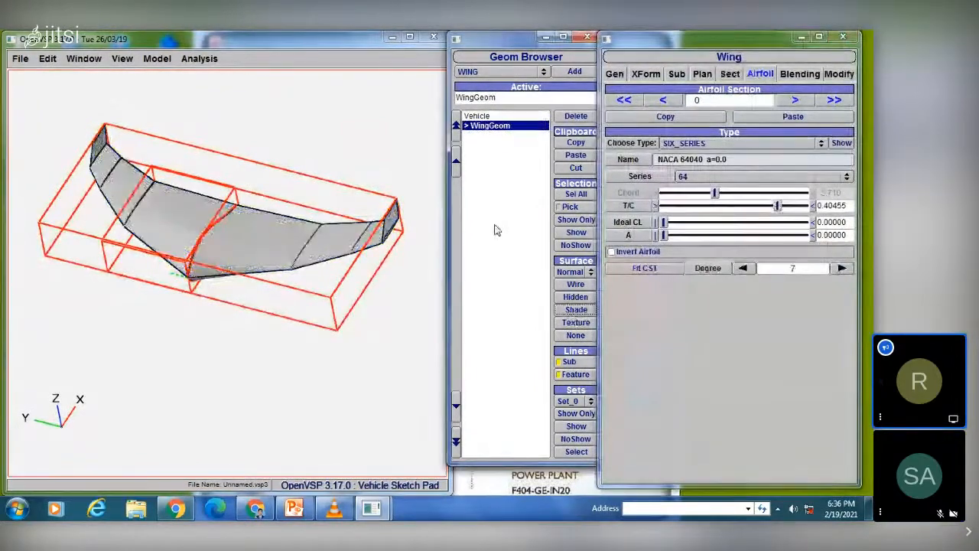
{"action": "left_click", "coordinate": [490, 223]}
{"action": "left_click_drag", "start_coordinate": [426, 221], "coordinate": [204, 160]}
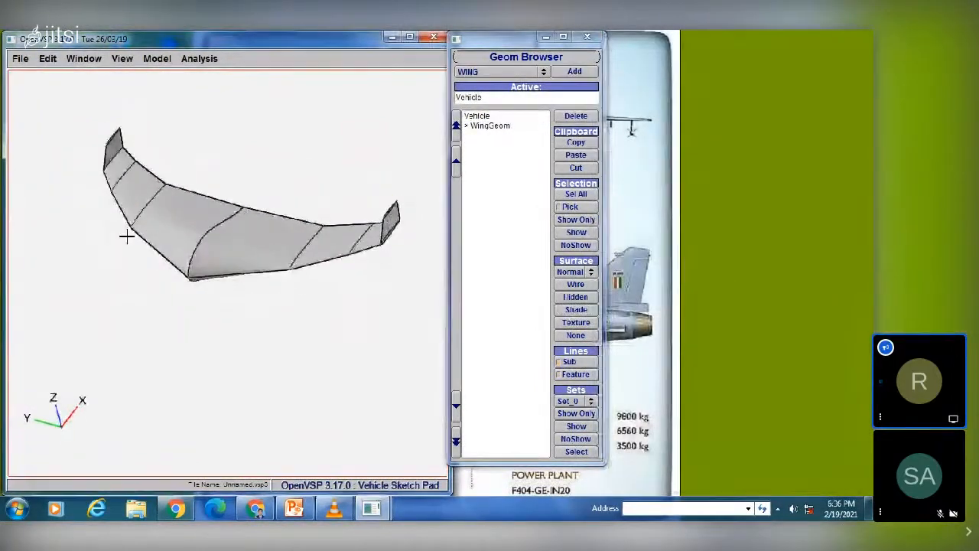
{"action": "left_click_drag", "start_coordinate": [126, 237], "coordinate": [221, 228]}
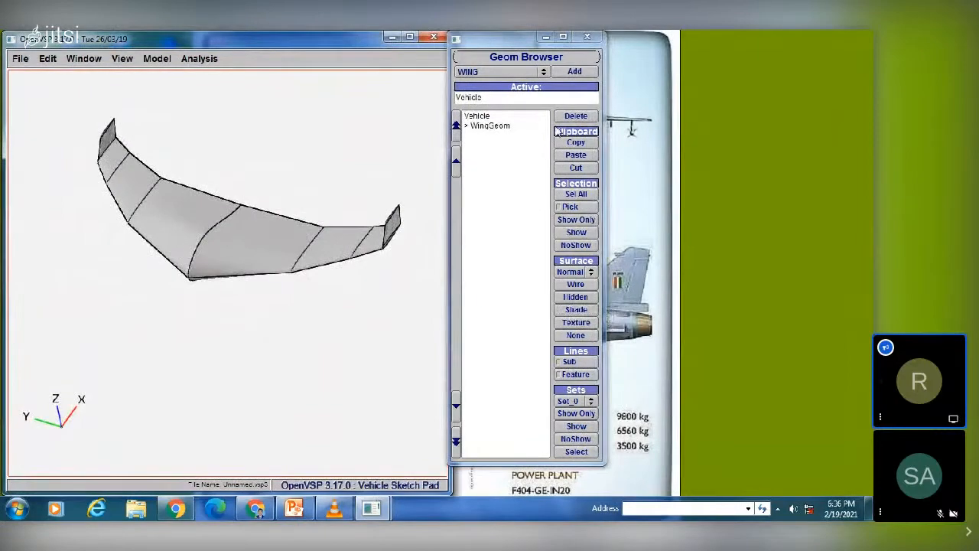
- Assign the Black Rubber material to the wing and inspect it deselected
{"action": "left_click", "coordinate": [496, 128]}
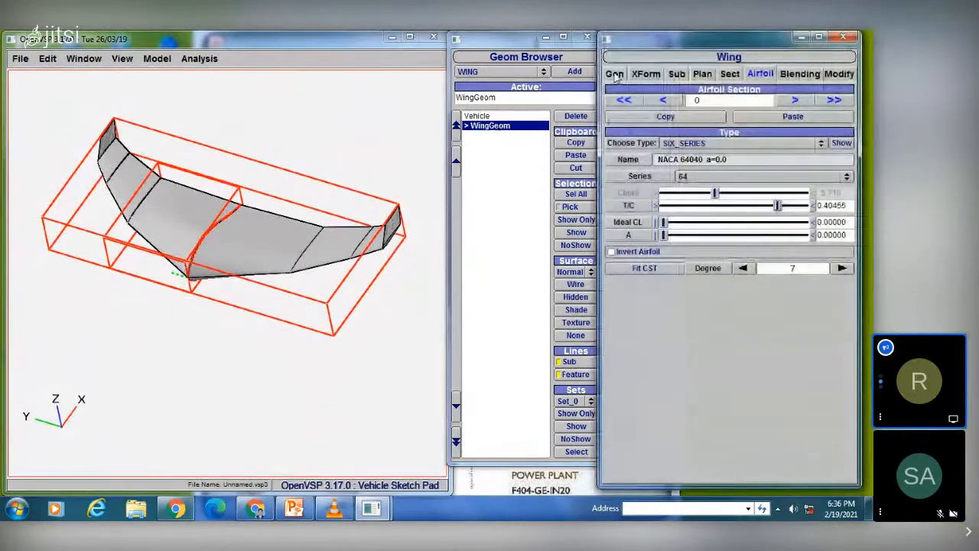
{"action": "left_click", "coordinate": [616, 74]}
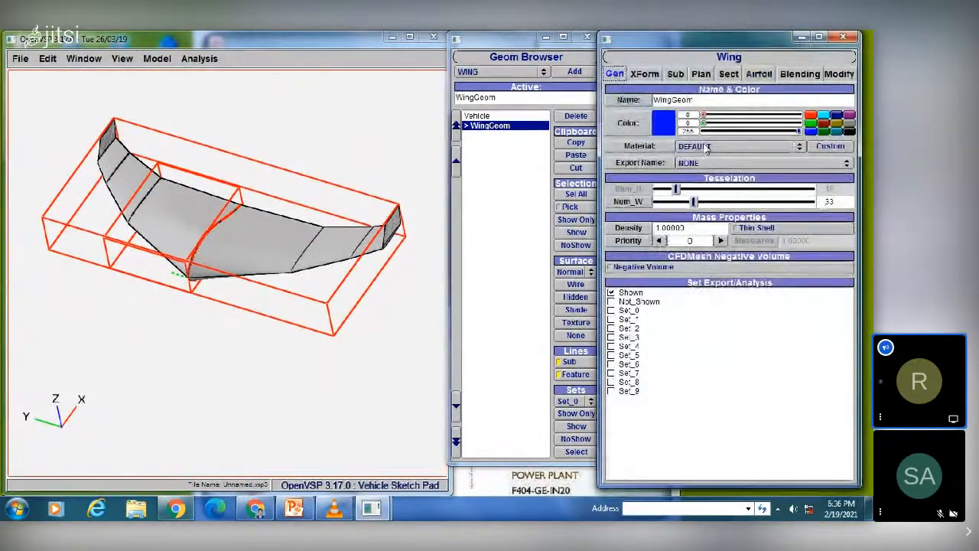
{"action": "left_click", "coordinate": [705, 147]}
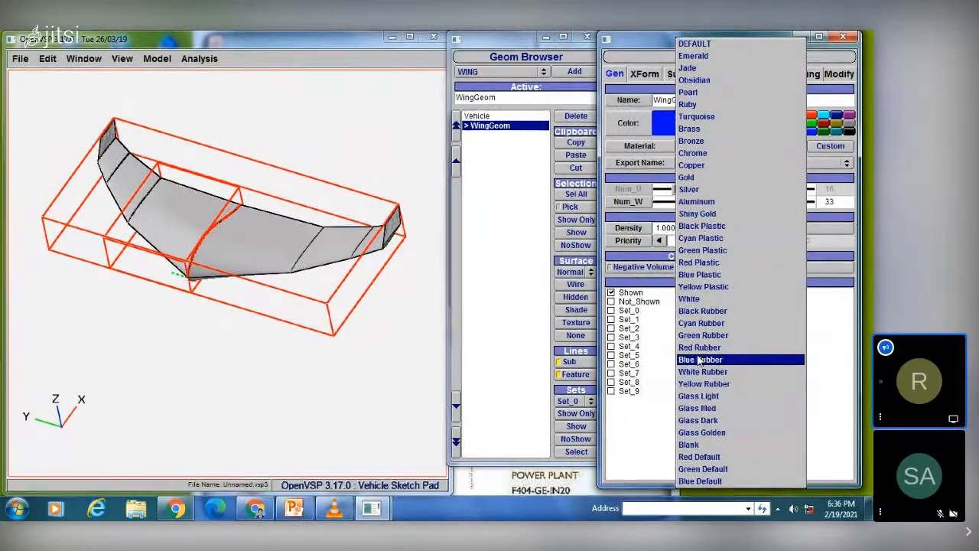
{"action": "left_click", "coordinate": [699, 313]}
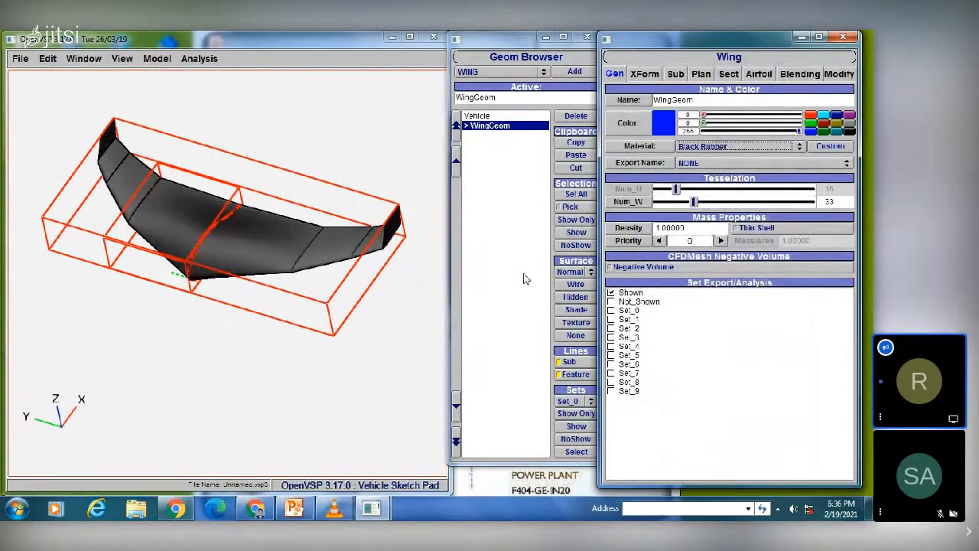
{"action": "left_click", "coordinate": [524, 276]}
{"action": "left_click_drag", "start_coordinate": [230, 262], "coordinate": [239, 244]}
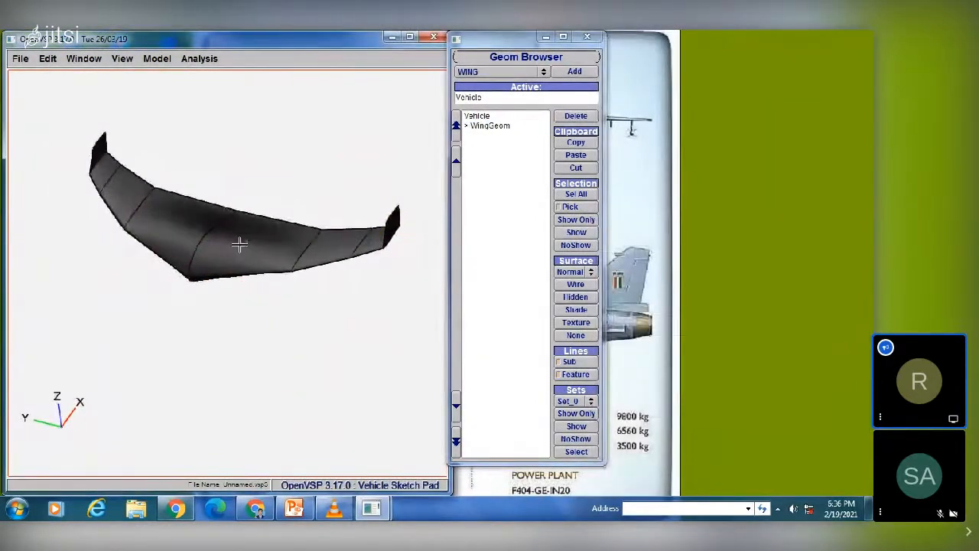
- Fit the wing on screen, switch to the Right Iso view, and bring the whole wing into view
{"action": "left_click", "coordinate": [121, 58]}
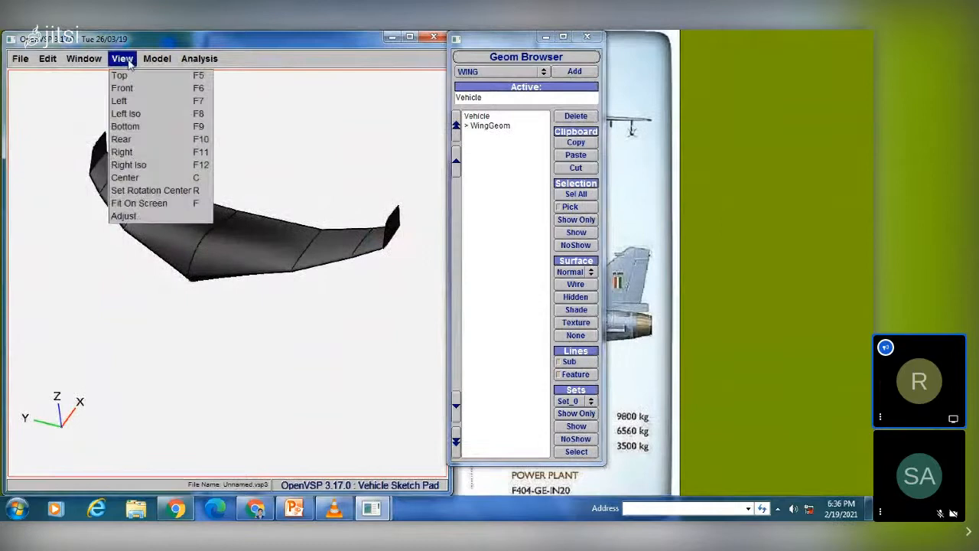
{"action": "left_click", "coordinate": [140, 203]}
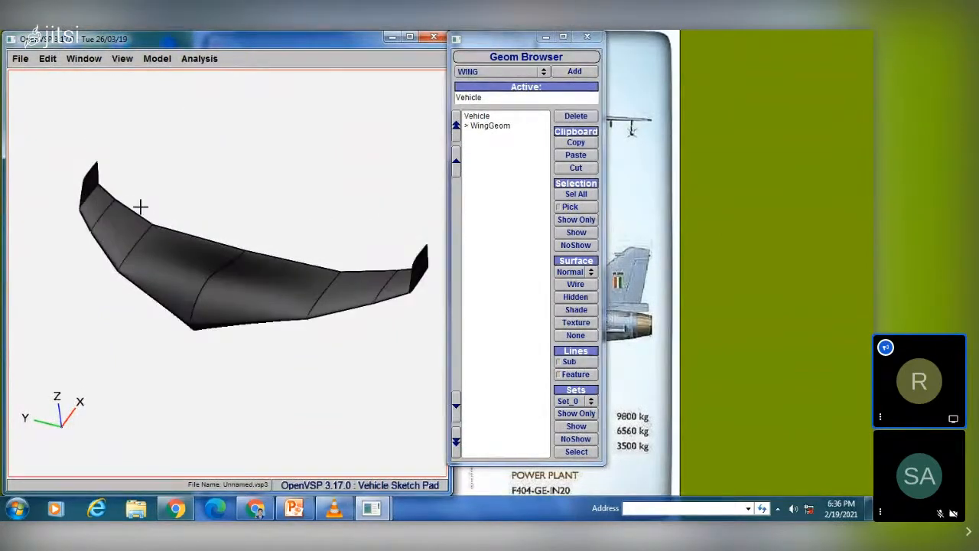
{"action": "left_click", "coordinate": [123, 58]}
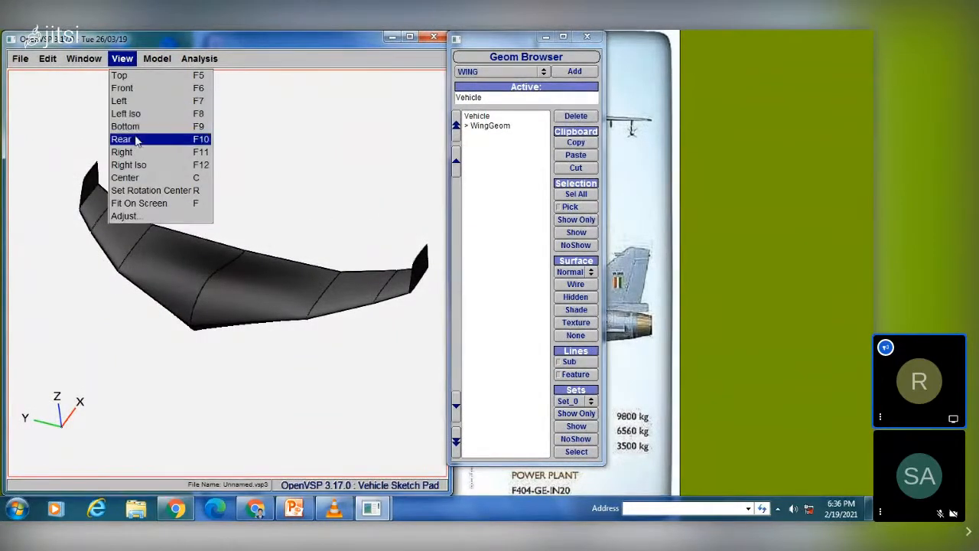
{"action": "left_click", "coordinate": [139, 166]}
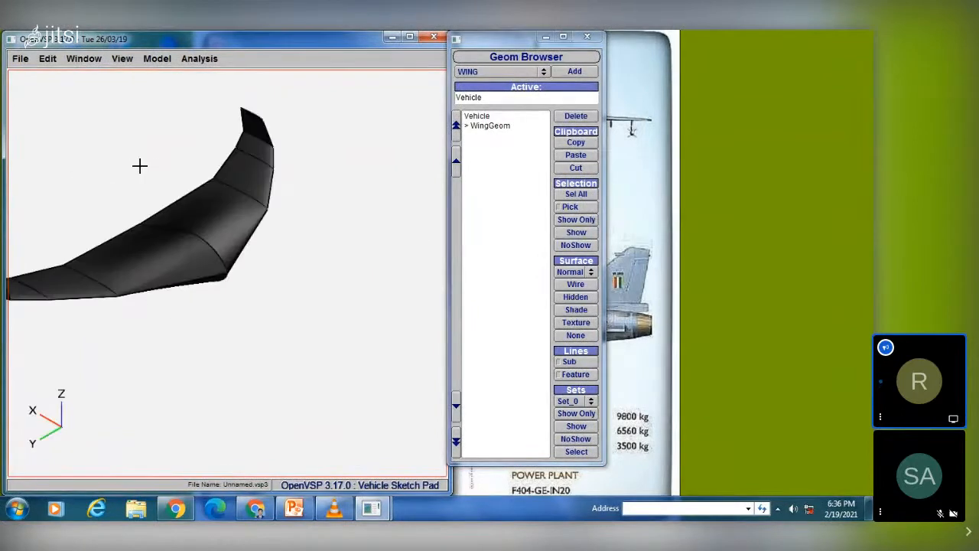
{"action": "middle_click_drag", "start_coordinate": [240, 211], "coordinate": [301, 229]}
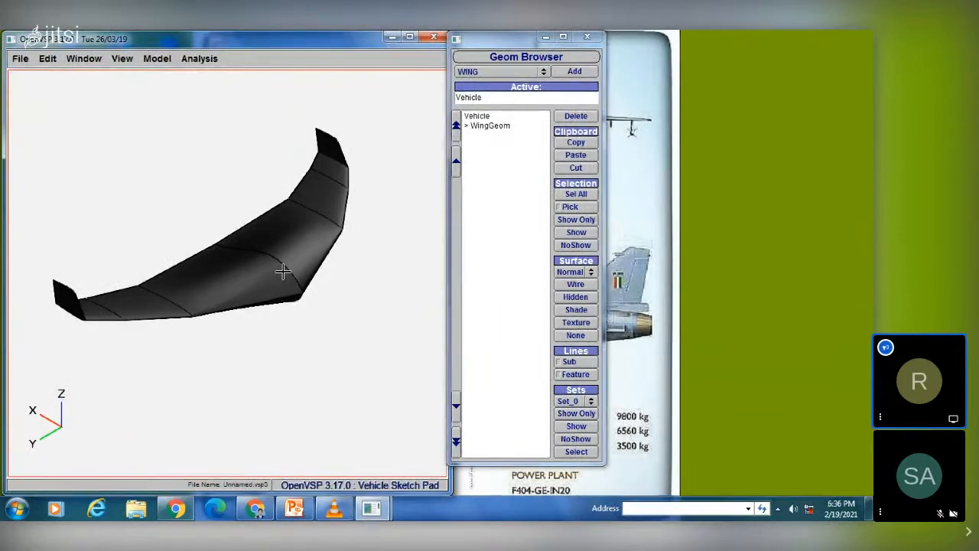
{"action": "left_click_drag", "start_coordinate": [280, 284], "coordinate": [284, 245]}
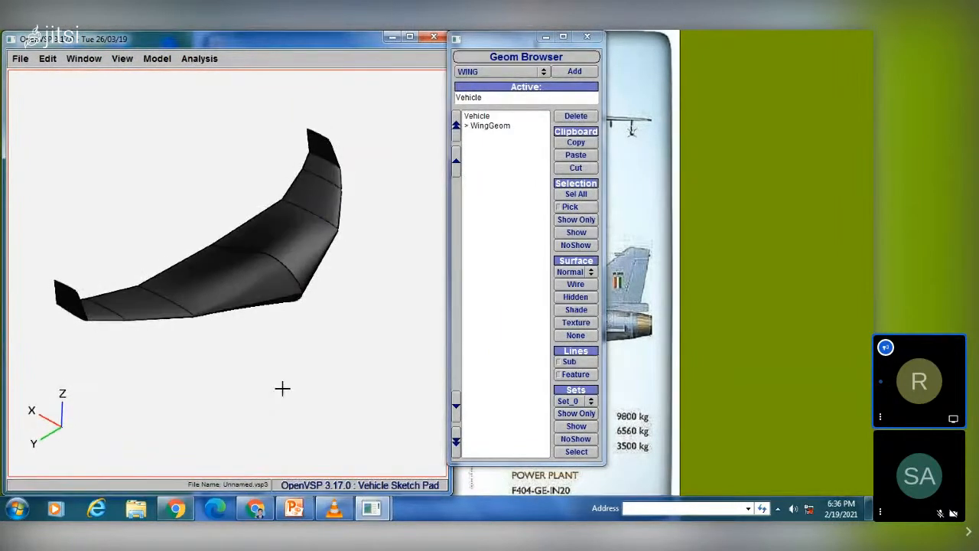
- Switch to the PowerPoint presentation and start the slide show from slide 2, the OpenVSP T+I topic slide
{"action": "left_click", "coordinate": [294, 509]}
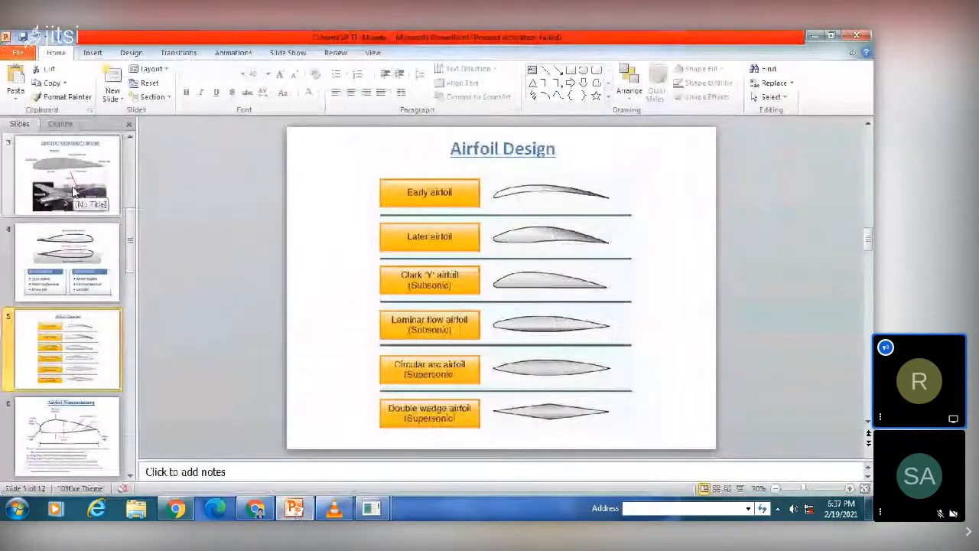
{"action": "scroll", "coordinate": [73, 254], "scroll_direction": "up", "scroll_amount": 3}
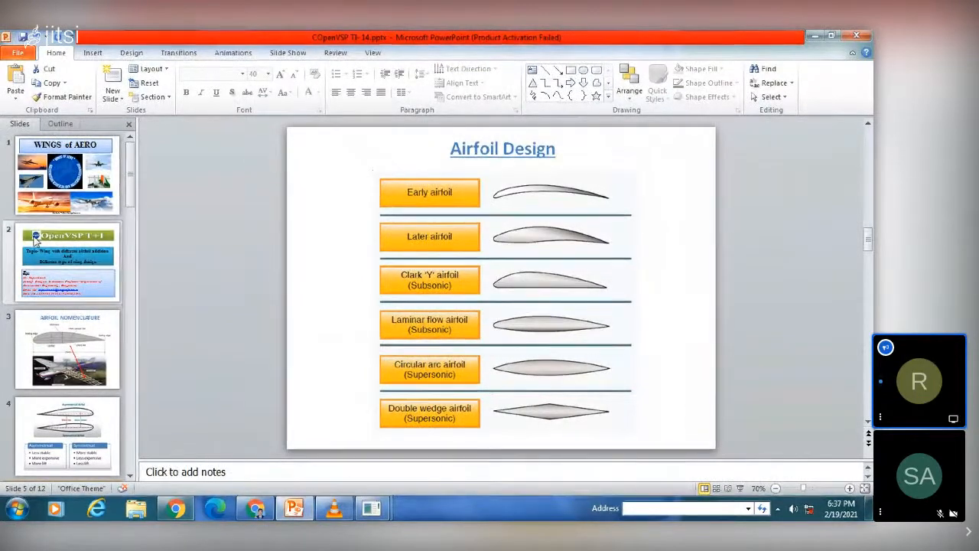
{"action": "left_click", "coordinate": [73, 272]}
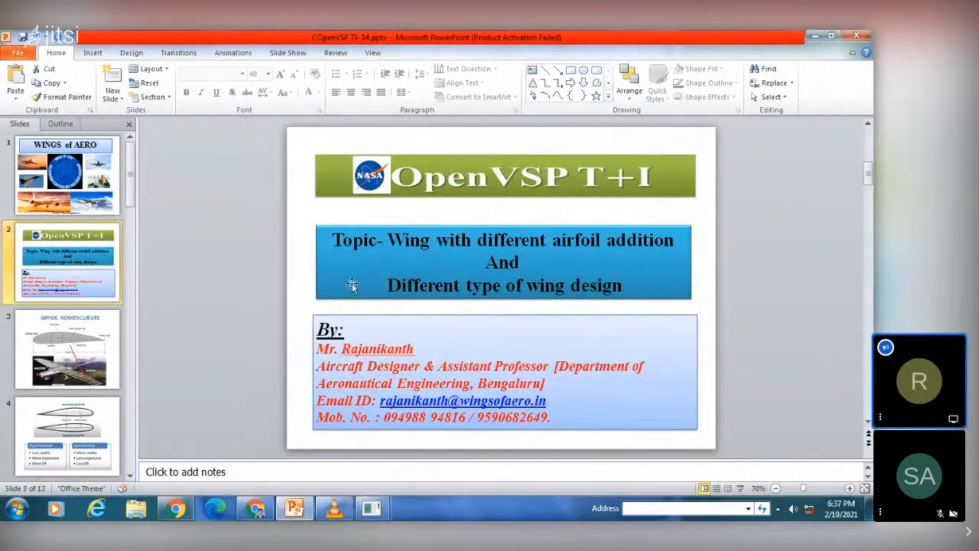
{"action": "left_click", "coordinate": [740, 489]}
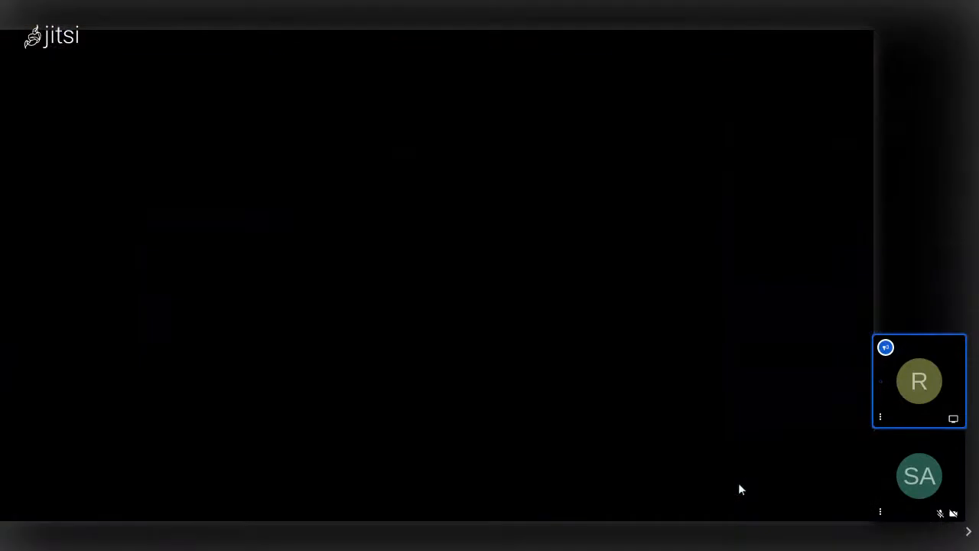